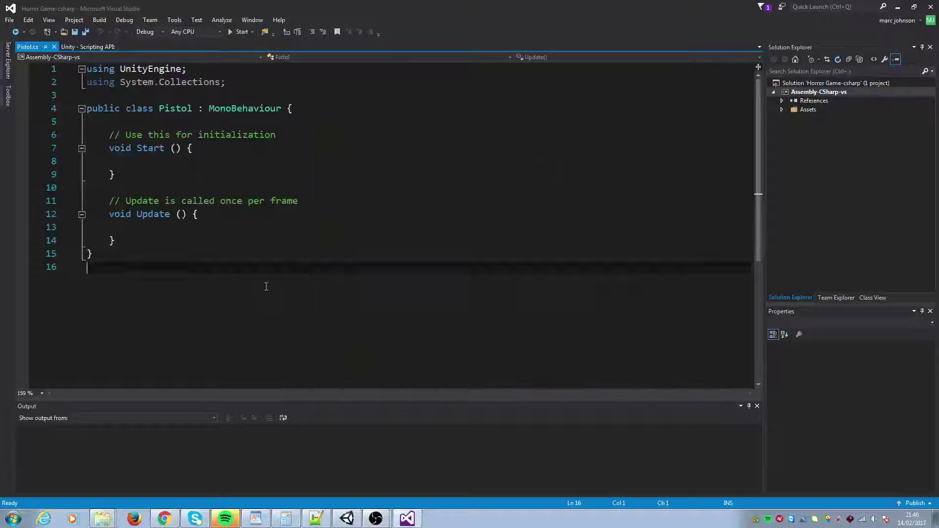
# Add the comment '// Apologies, don't have a working mic currently' below the Pistol class brace.
pyautogui.keyDown('ctrl'); pyautogui.scroll(8, 265, 289); pyautogui.keyUp('ctrl')
pyautogui.keyDown('ctrl'); pyautogui.scroll(-1, 422, 224); pyautogui.keyUp('ctrl')
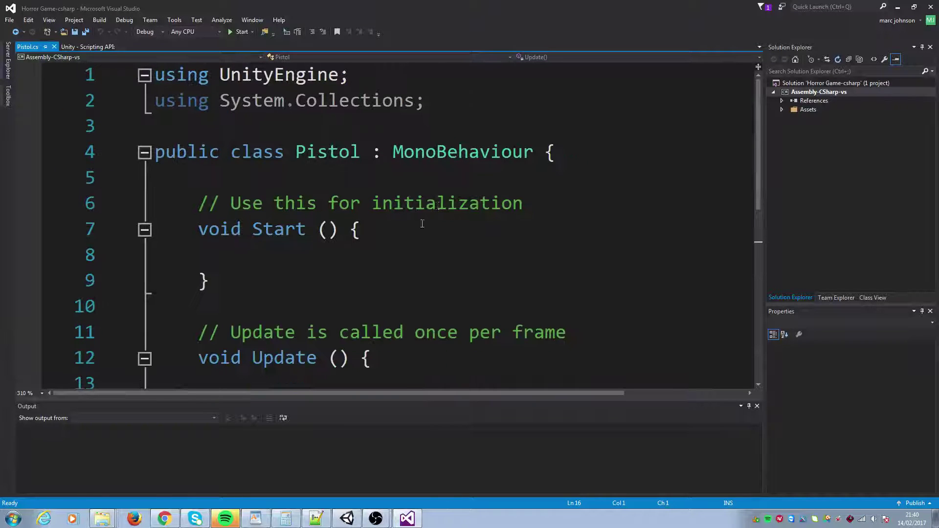
pyautogui.click(567, 157)
pyautogui.press('Return')
pyautogui.press('Return')
pyautogui.write('// ')
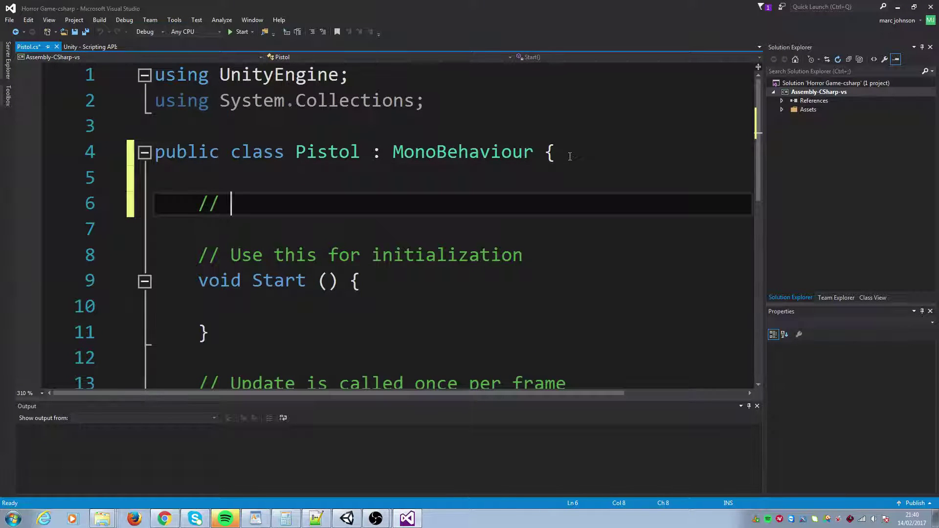
pyautogui.write('Apolo')
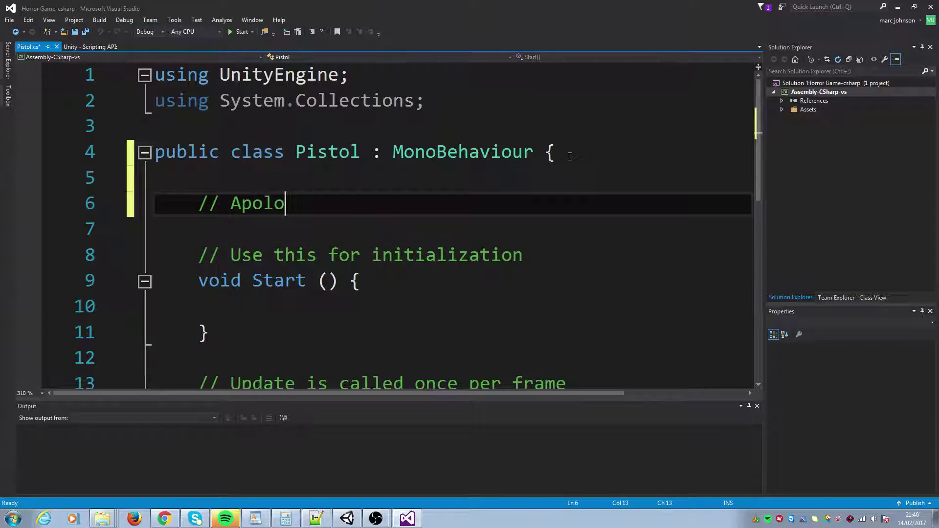
pyautogui.write('gie')
pyautogui.press('BackSpace')
pyautogui.write(', don')
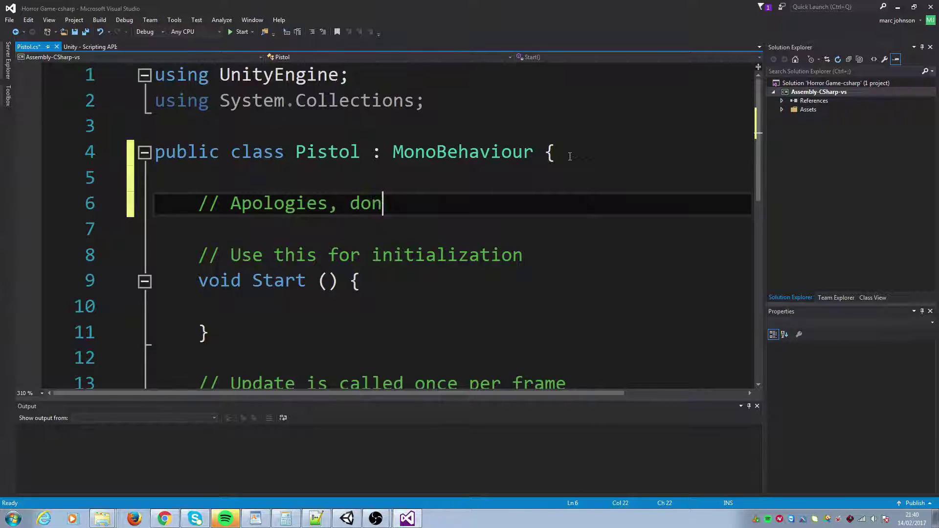
pyautogui.write("'t have a work")
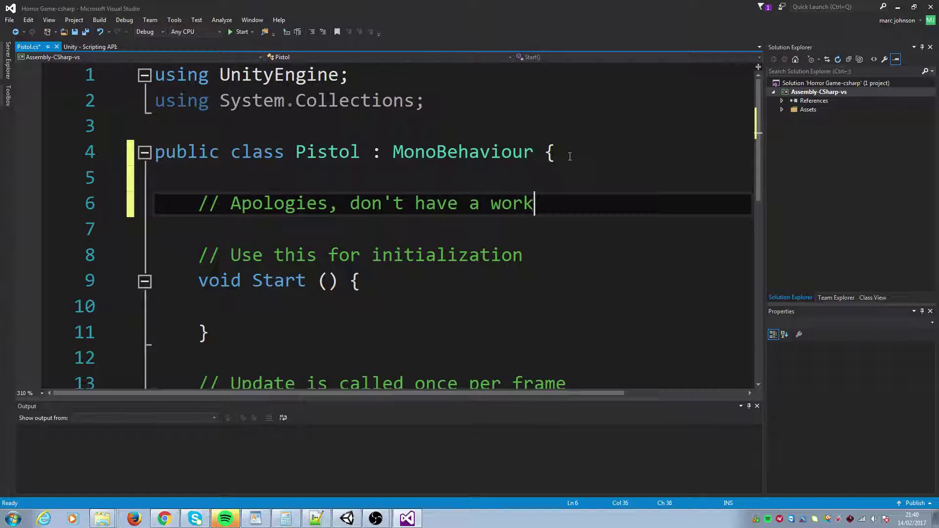
pyautogui.write('ing mic cu')
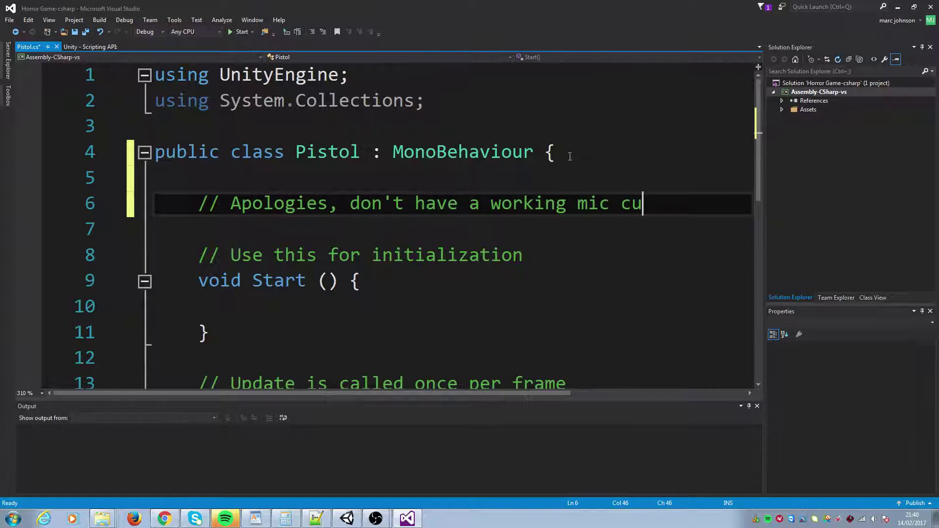
pyautogui.write('rrntly')
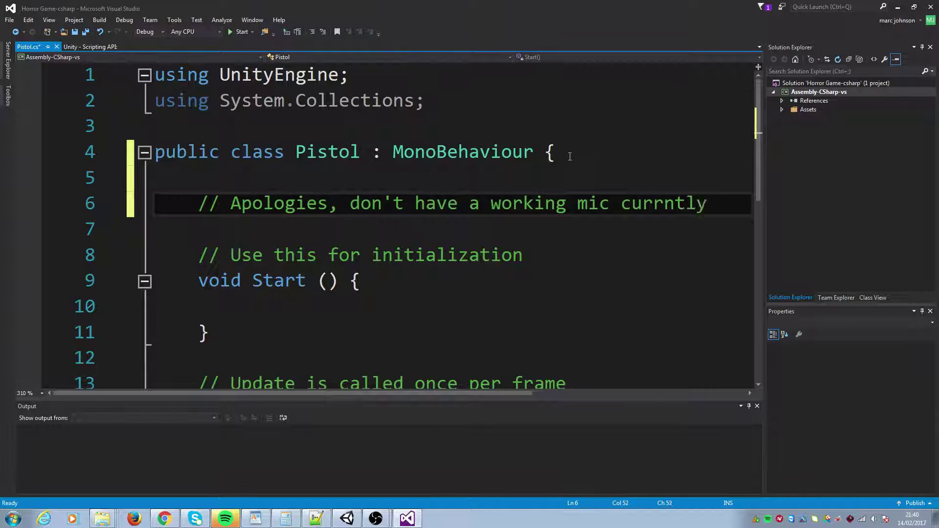
pyautogui.press('BackSpace')
pyautogui.press('BackSpace')
# Add two comment lines: 'This tutorial will go through step by step, on how to create a shooting mechanic, using a raycast'.
pyautogui.press('BackSpace')
pyautogui.press('BackSpace')
pyautogui.write('ently')
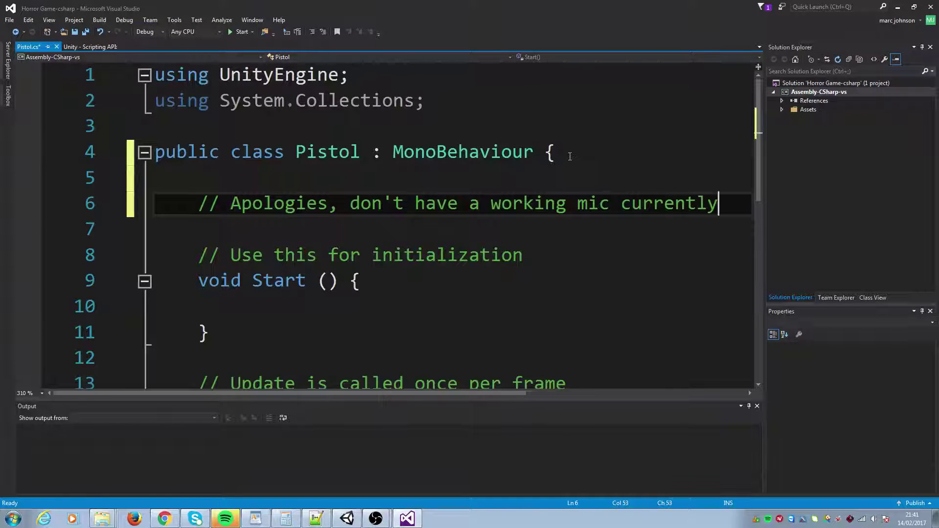
pyautogui.scroll(-1, 570, 157)
pyautogui.scroll(1, 570, 157)
pyautogui.press('Return')
pyautogui.write('// T')
pyautogui.press('BackSpace')
pyautogui.write('T')
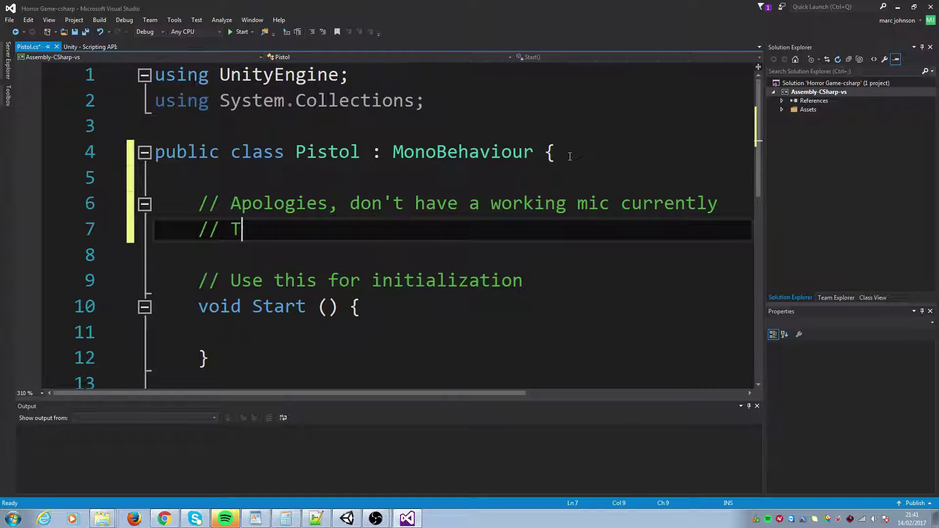
pyautogui.write('hus')
pyautogui.press('BackSpace')
pyautogui.press('BackSpace')
pyautogui.write('is t')
pyautogui.write('utori')
pyautogui.press('BackSpace')
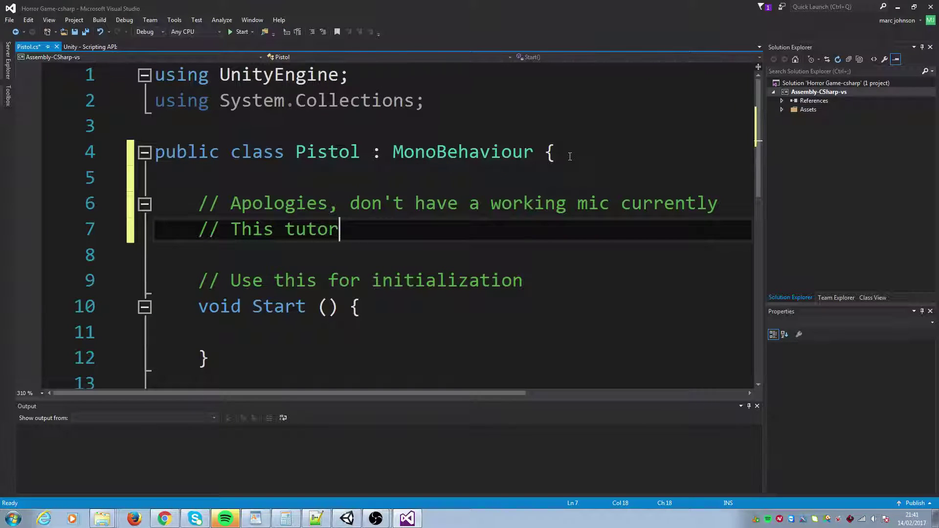
pyautogui.write('al will go')
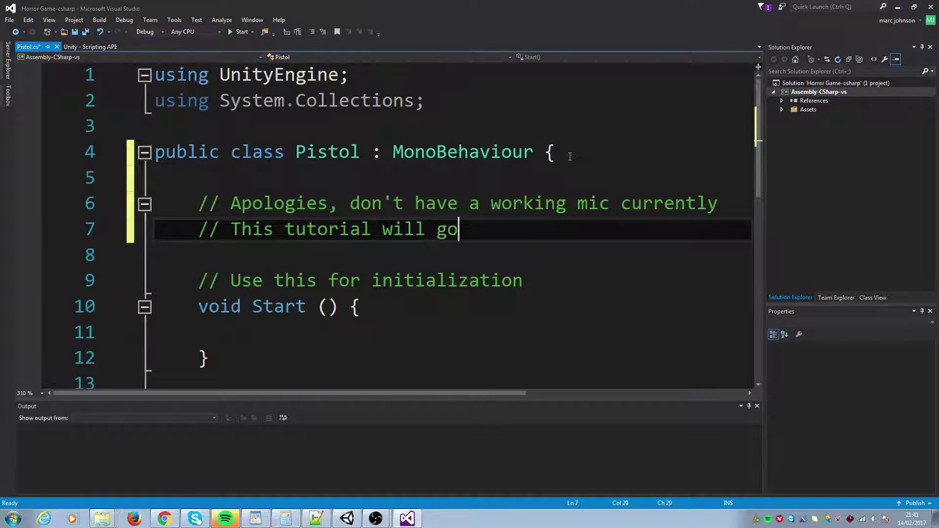
pyautogui.write(' through ste')
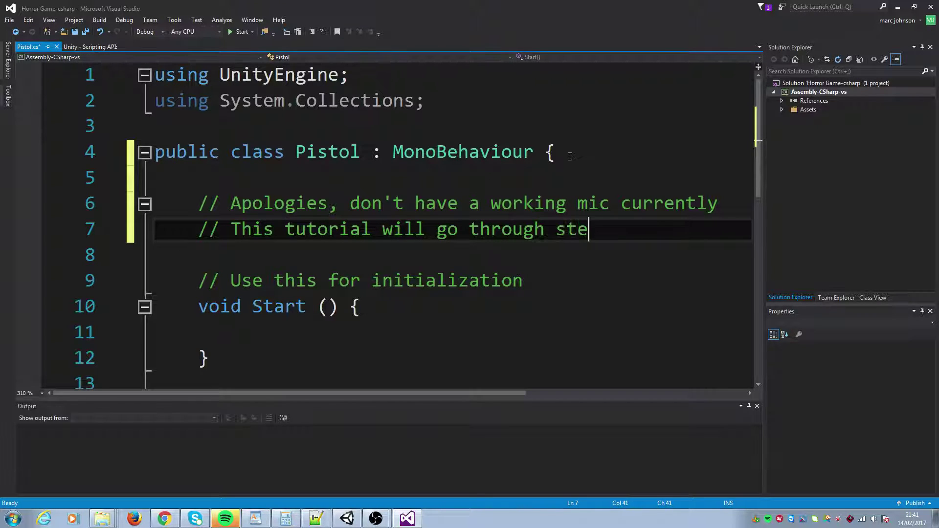
pyautogui.write('p by se')
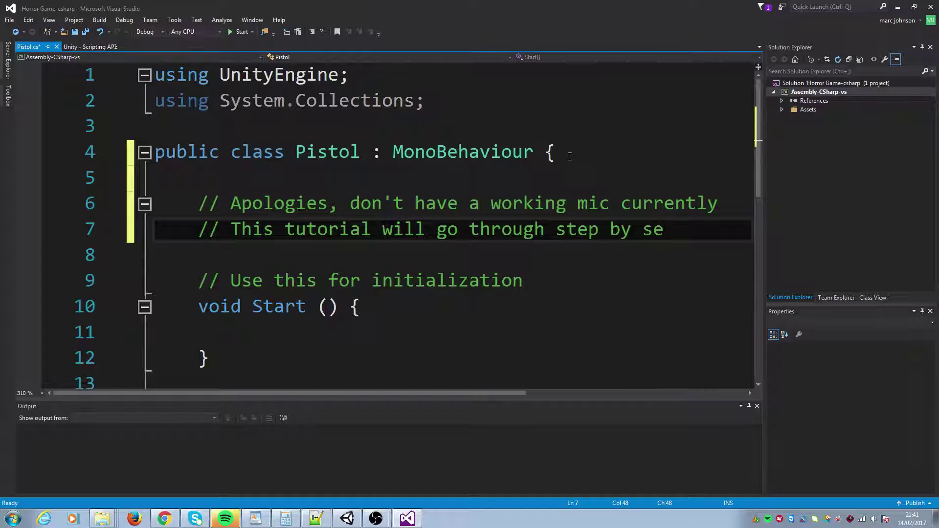
pyautogui.press('BackSpace')
pyautogui.write('tep, on h')
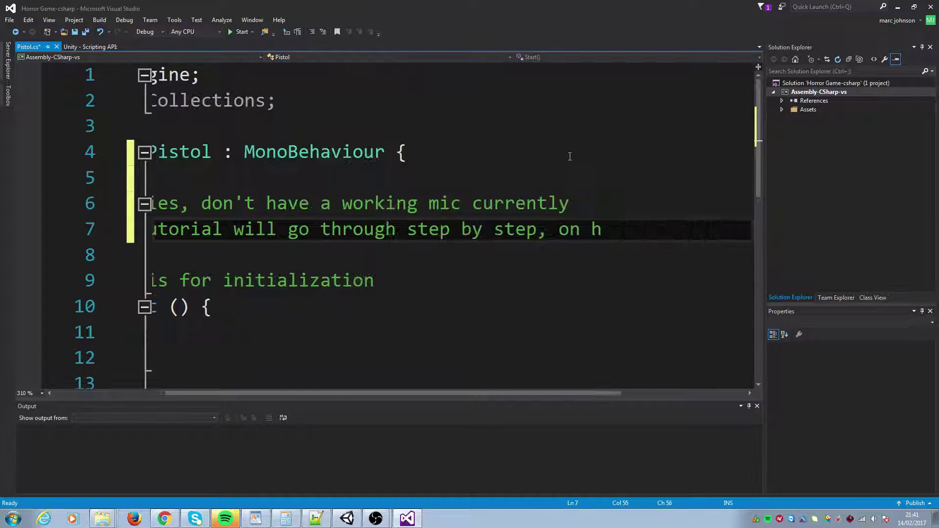
pyautogui.write('ow')
pyautogui.press('Return')
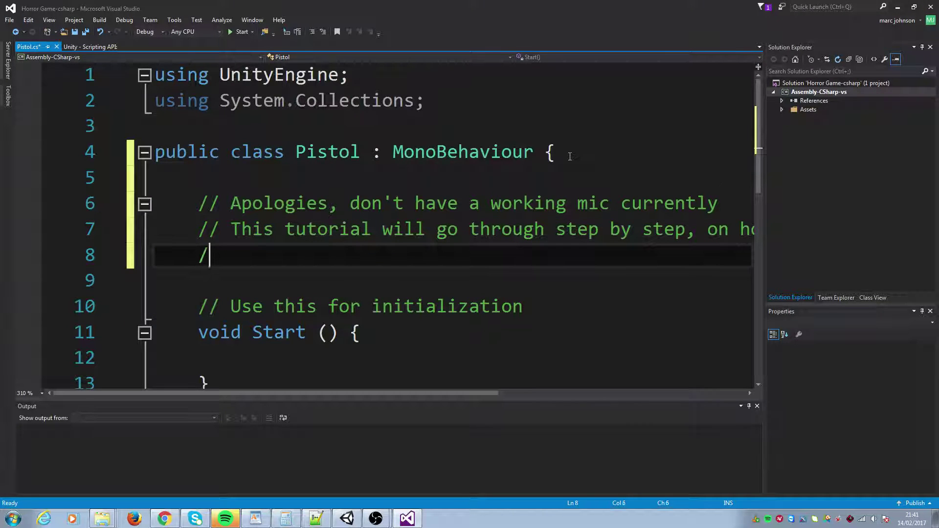
pyautogui.write('/to cre')
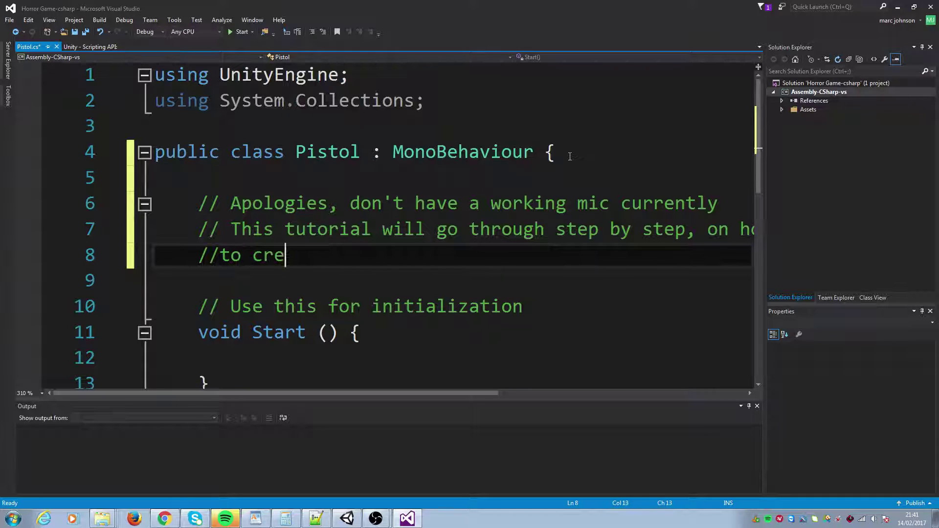
pyautogui.write('ate a shooting m')
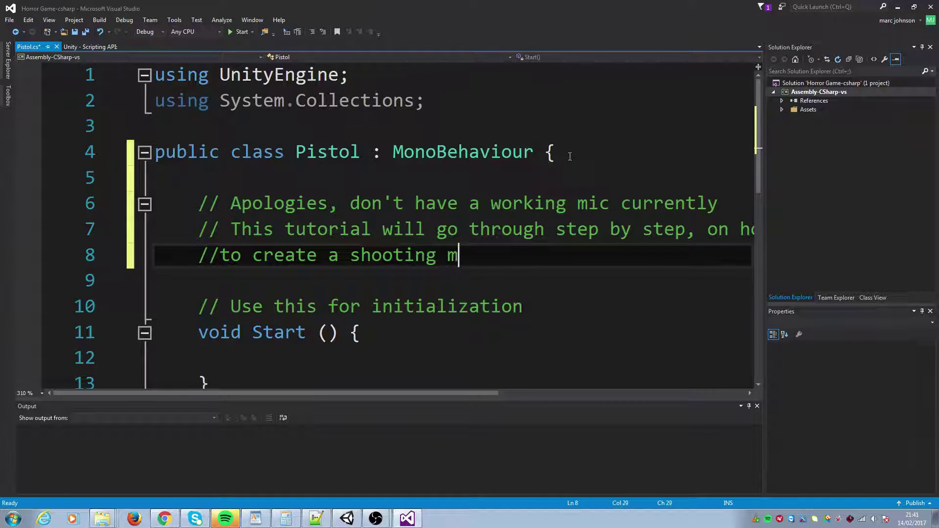
pyautogui.write('echanic,')
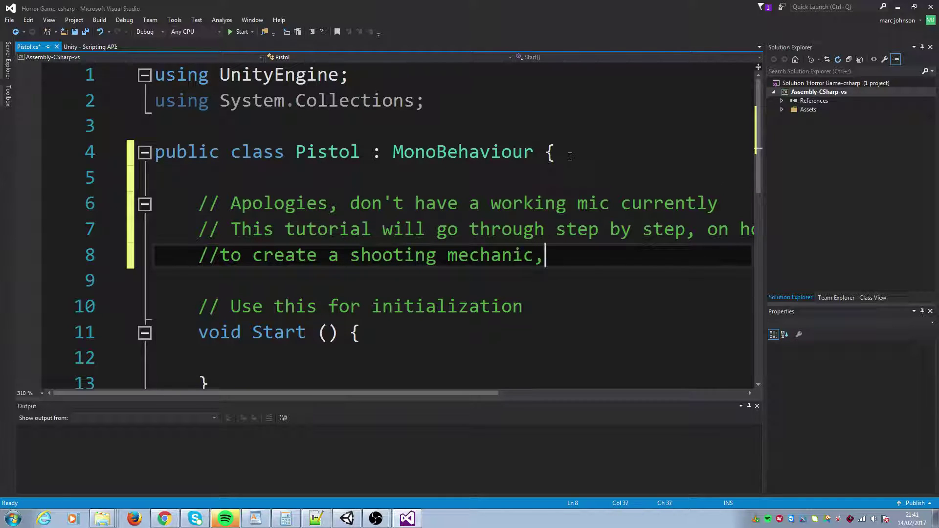
pyautogui.write(' using a ra')
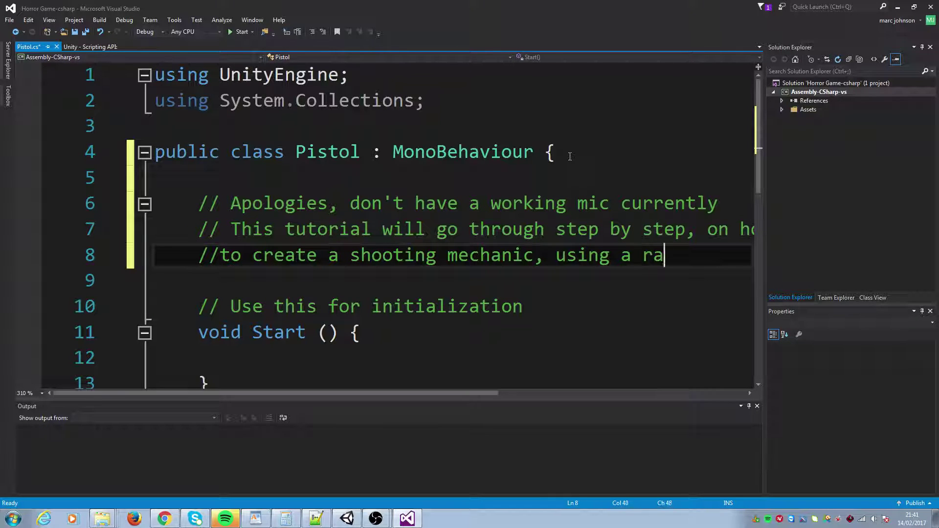
pyautogui.write('ycast')
pyautogui.scroll(-2, 570, 157)
pyautogui.scroll(2, 579, 191)
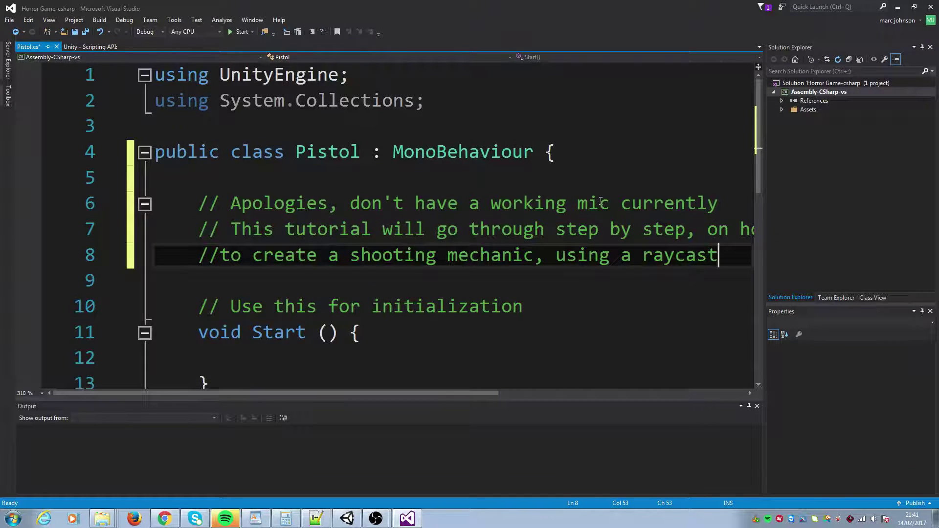
pyautogui.press('Return')
pyautogui.press('Return')
pyautogui.press('Return')
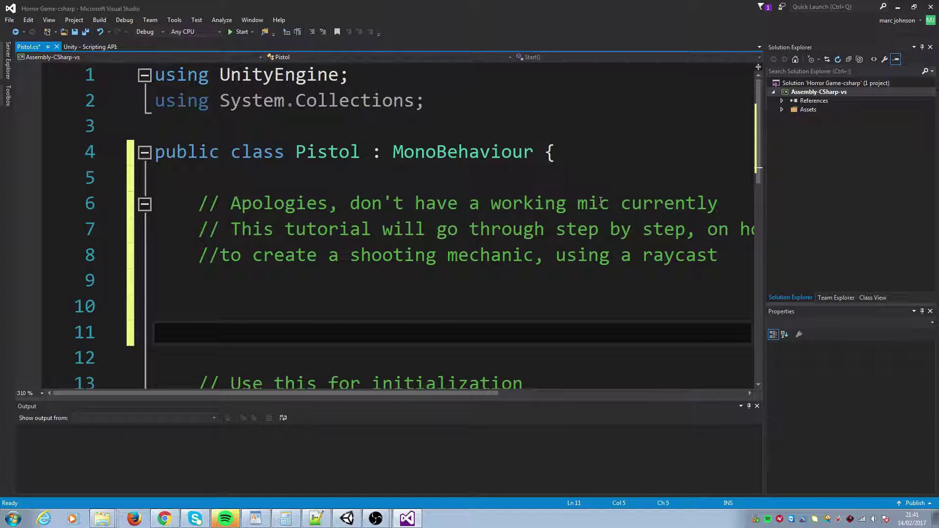
# Add a 'create some public variables' note, then 'public int damage;' commented as weapon damage implemented once an enemy exists.
pyautogui.write('// To star')
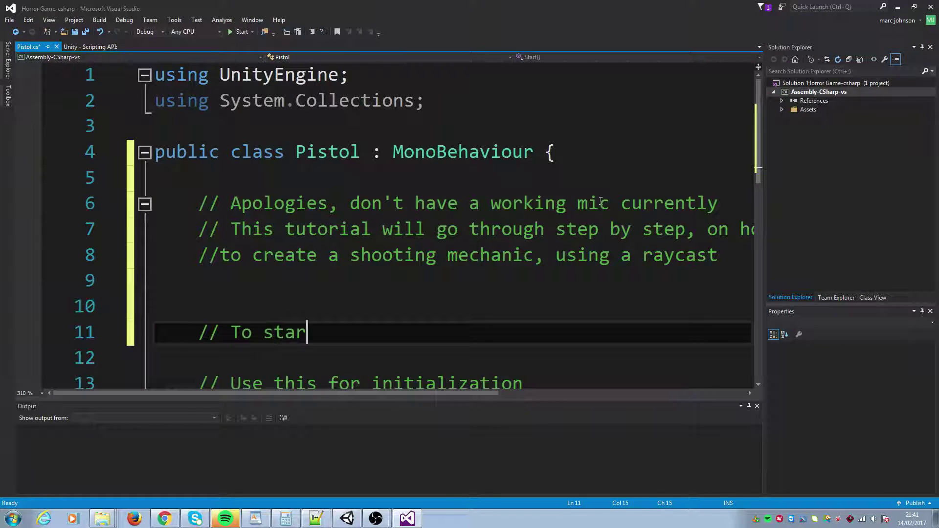
pyautogui.write('t with we nee')
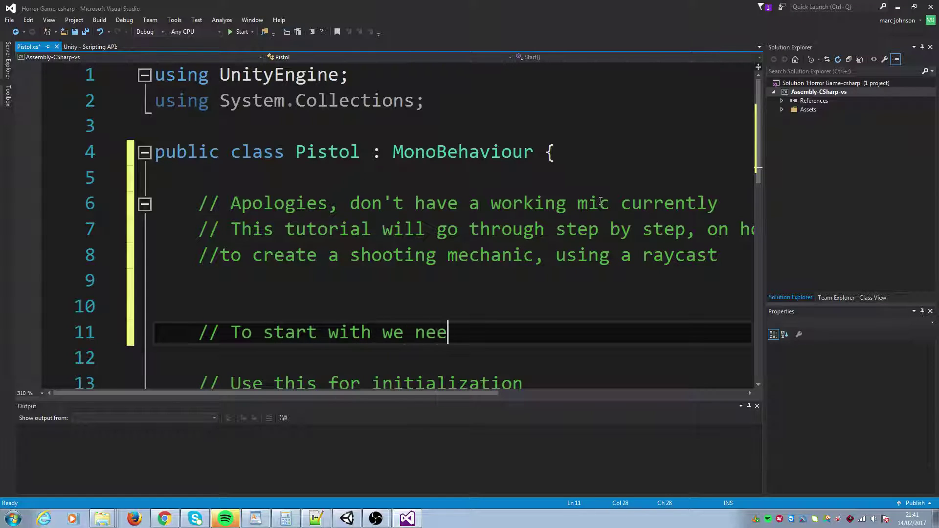
pyautogui.write('d to create so')
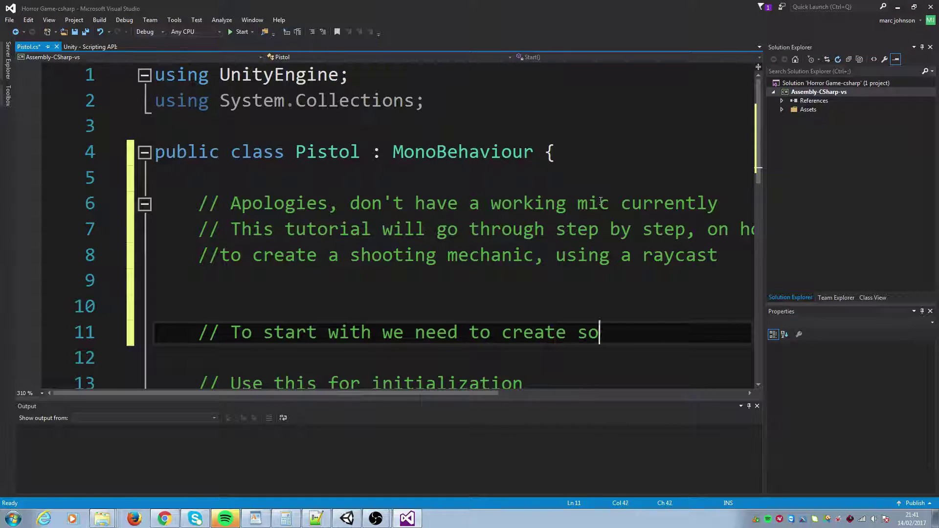
pyautogui.write('me publ')
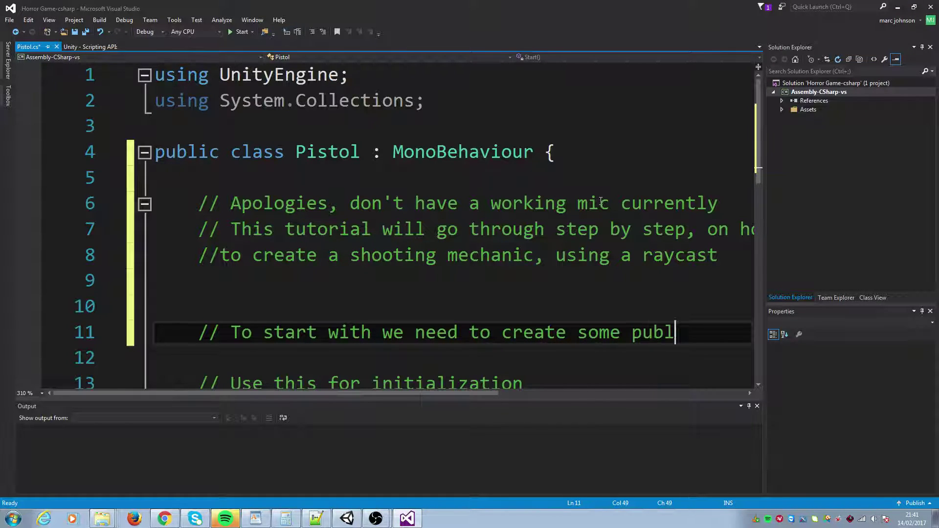
pyautogui.write('ic varibles')
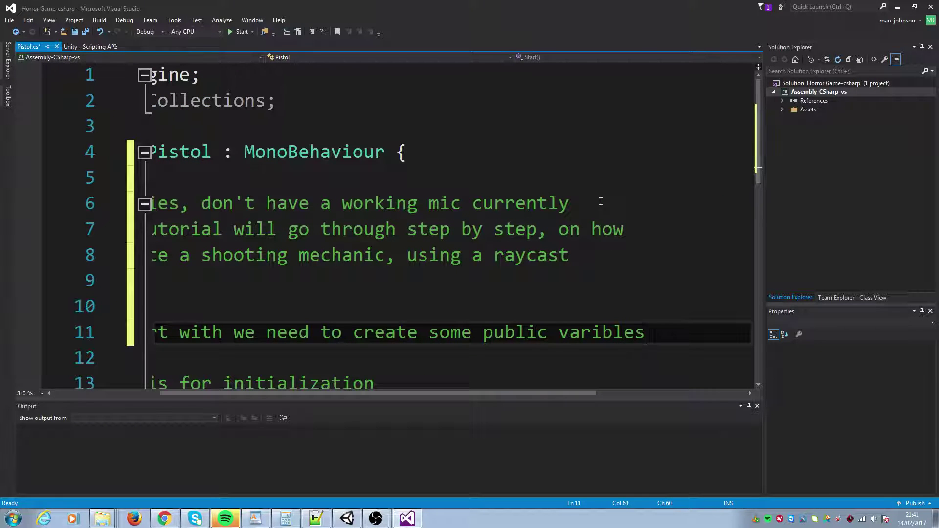
pyautogui.press('Return')
pyautogui.press('Return')
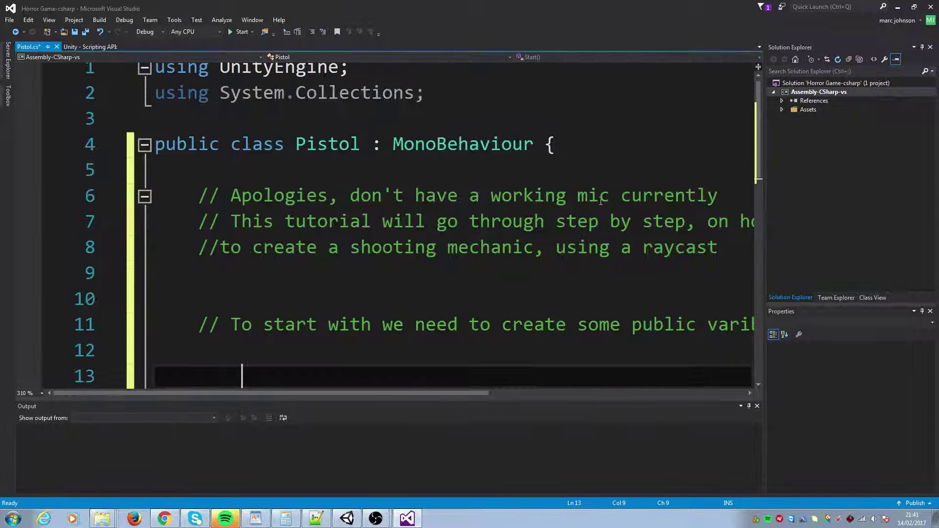
pyautogui.write('puyb')
pyautogui.press('BackSpace')
pyautogui.write('blic ')
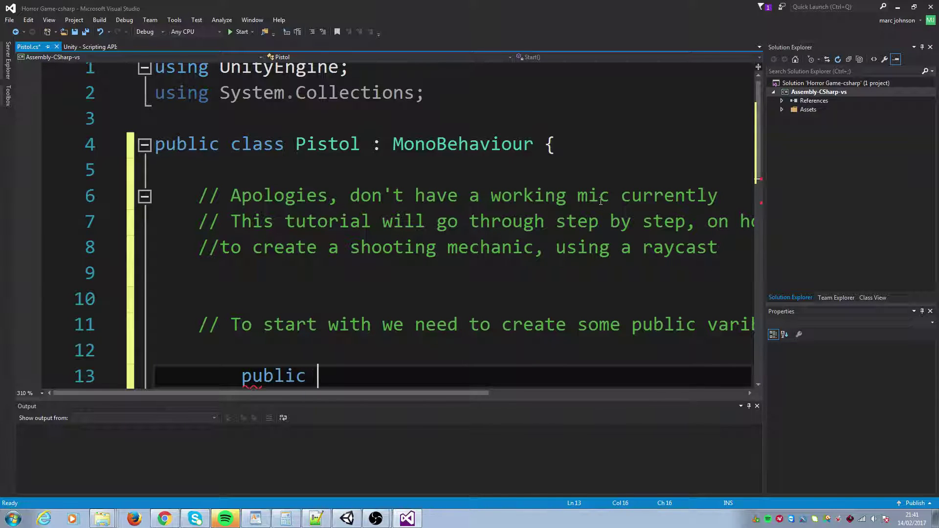
pyautogui.write('int damage')
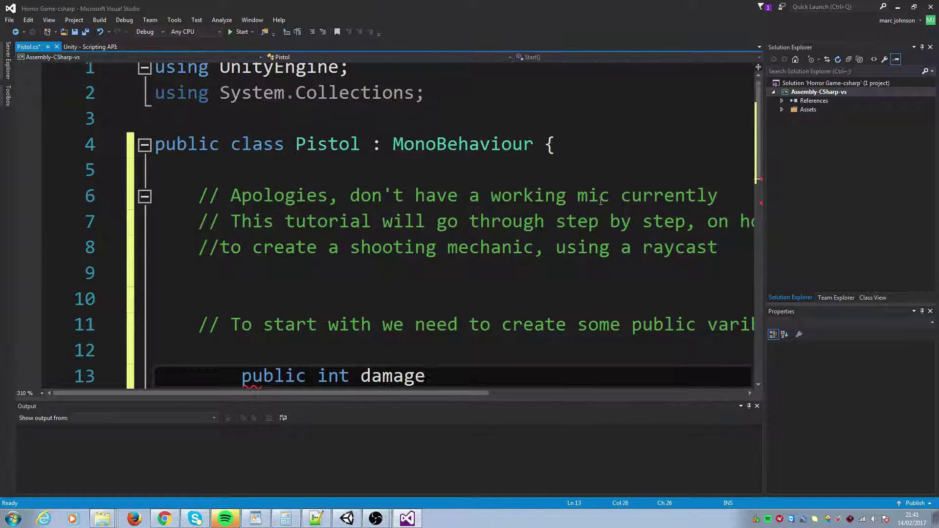
pyautogui.write(' //')
pyautogui.press('BackSpace')
pyautogui.press('BackSpace')
pyautogui.write(';')
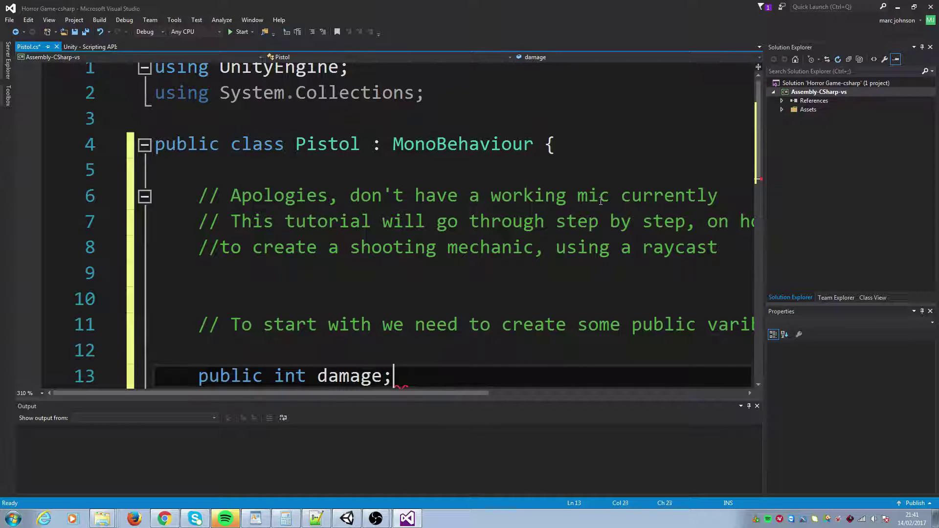
pyautogui.write(' // ')
pyautogui.write('venetia')
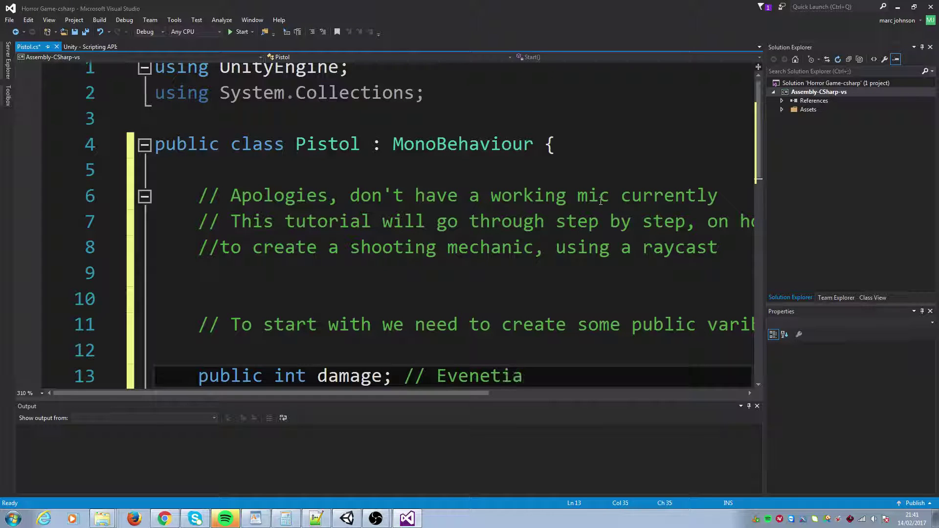
pyautogui.press('BackSpace')
pyautogui.press('BackSpace')
pyautogui.press('BackSpace')
pyautogui.press('BackSpace')
pyautogui.press('BackSpace')
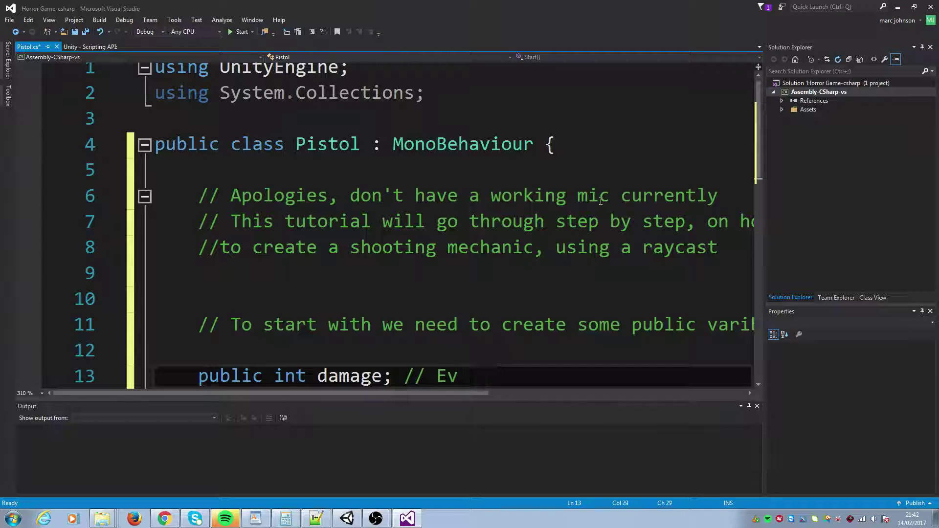
pyautogui.press('BackSpace')
pyautogui.write('Damage of')
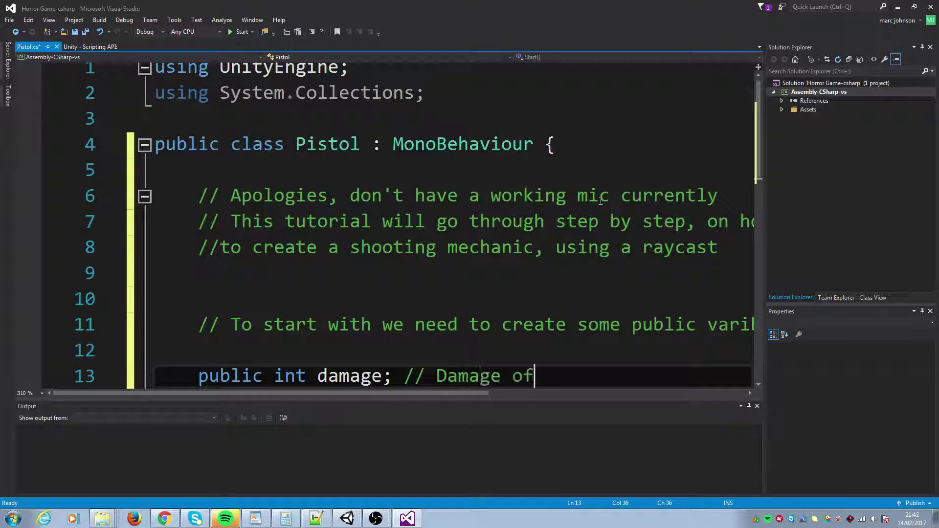
pyautogui.write(' our weapon')
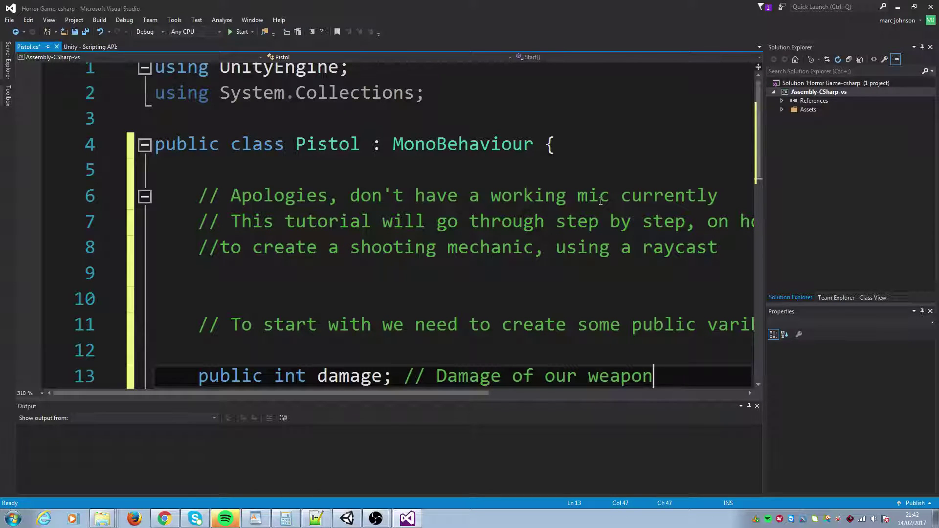
pyautogui.write(' this va')
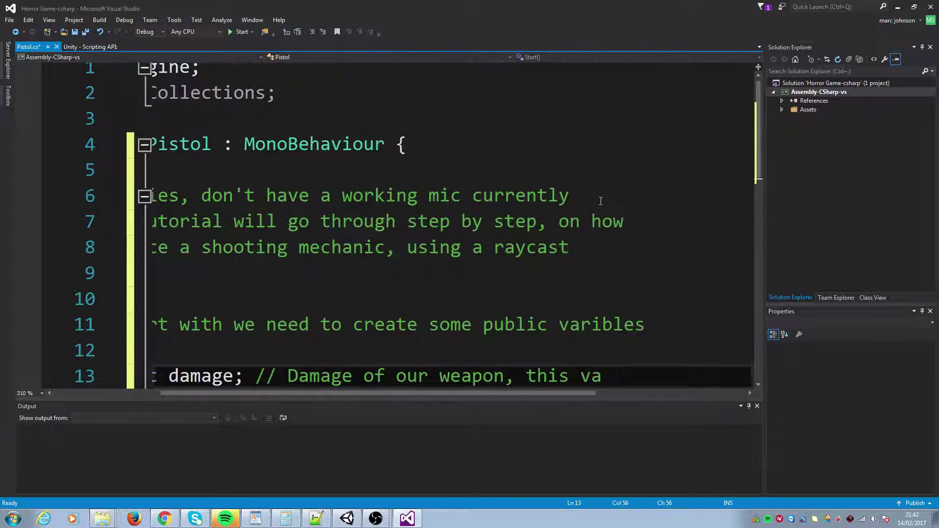
pyautogui.write('ble wo')
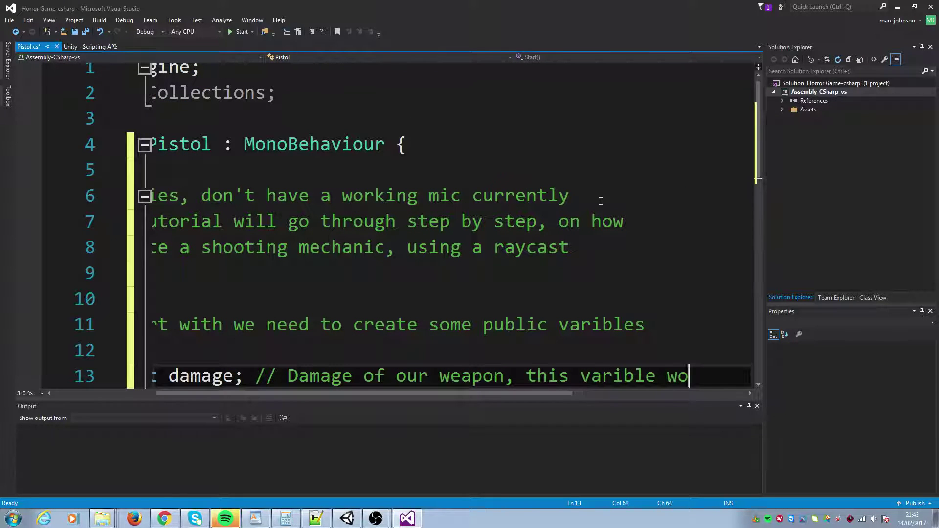
pyautogui.write("n't be use")
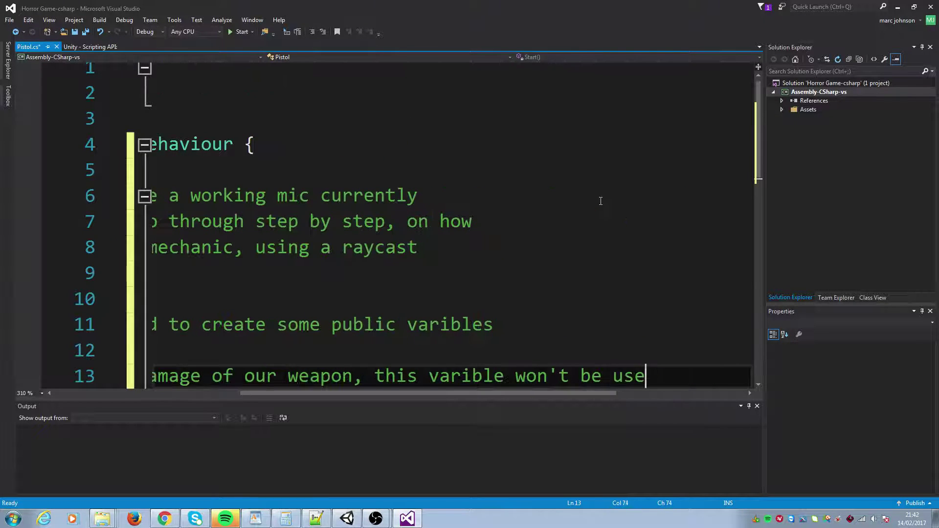
pyautogui.write('d straight ')
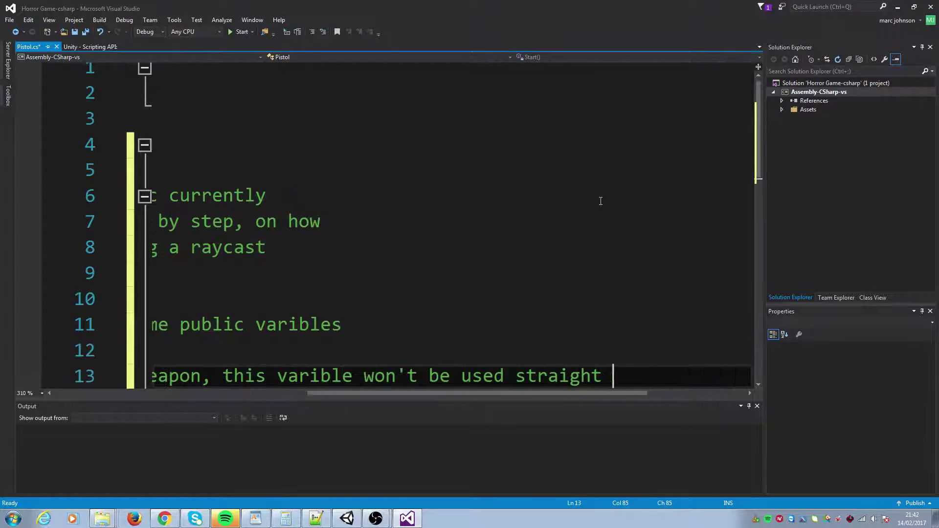
pyautogui.write('away, and w')
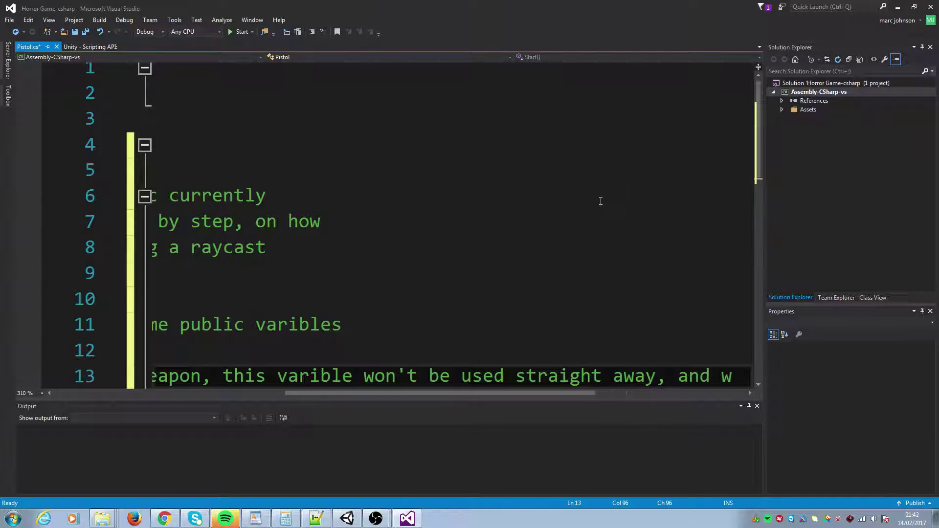
pyautogui.write('ll be i')
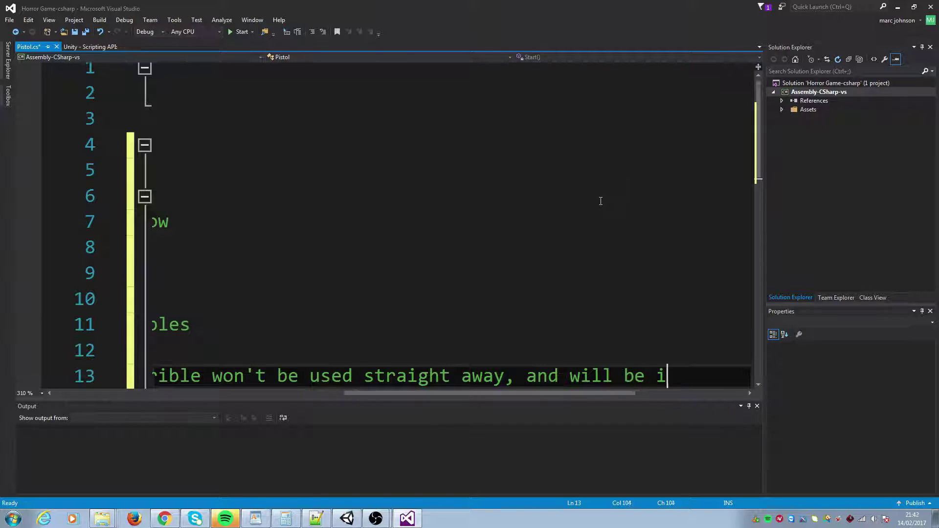
pyautogui.write('mplemente')
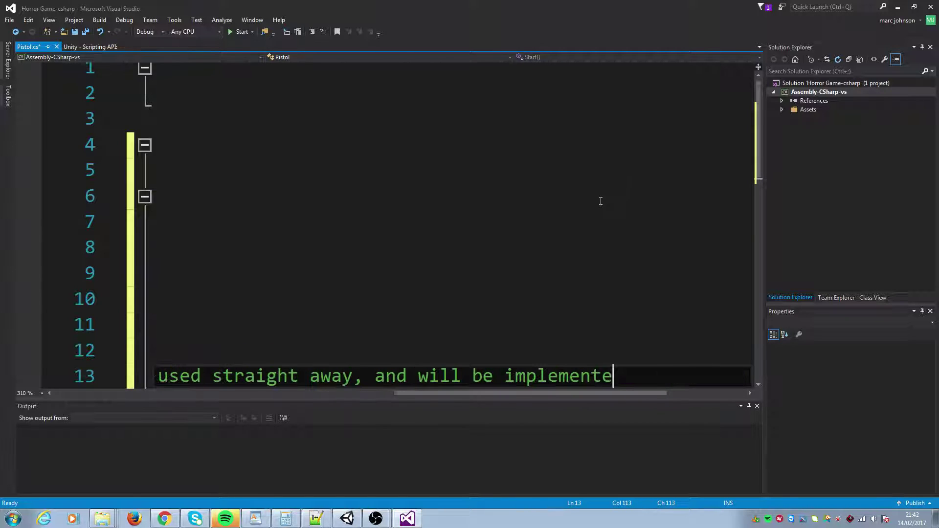
pyautogui.write('donce')
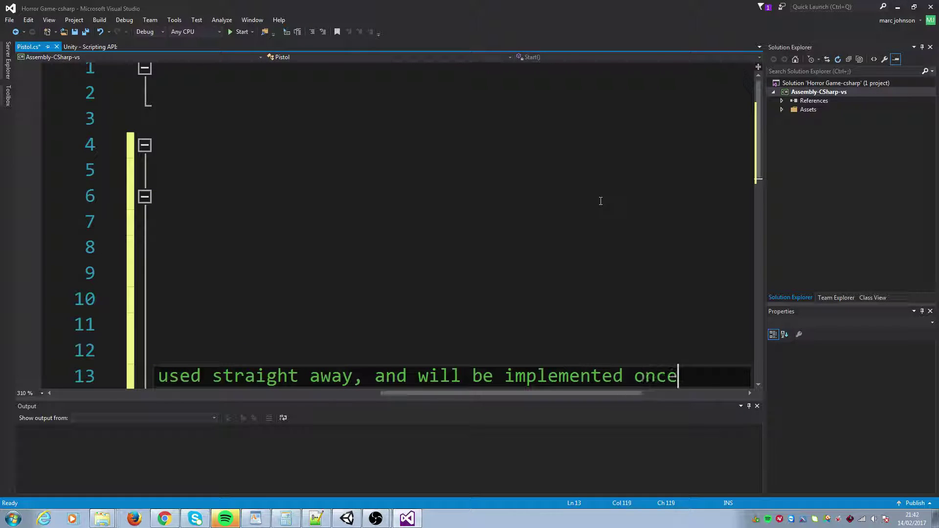
pyautogui.write(' we create a')
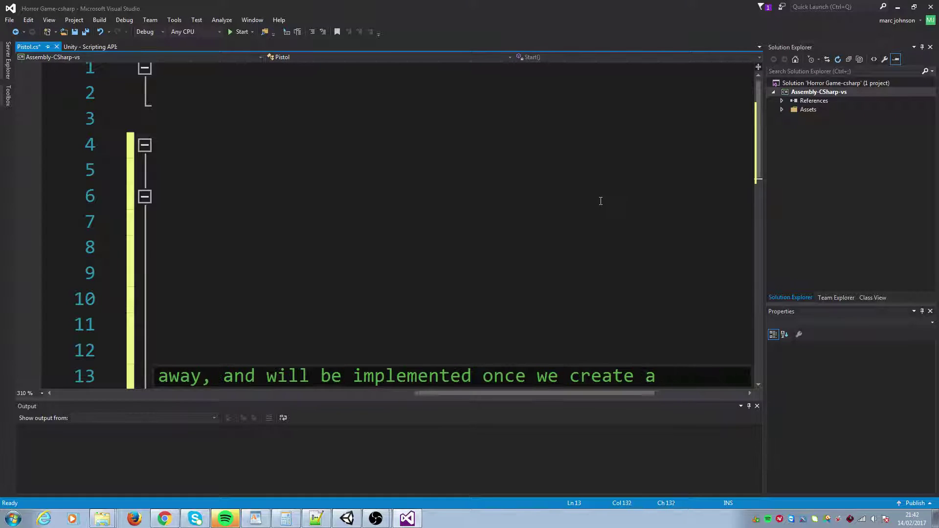
pyautogui.write(' enemy')
pyautogui.press('Return')
pyautogui.write('pu')
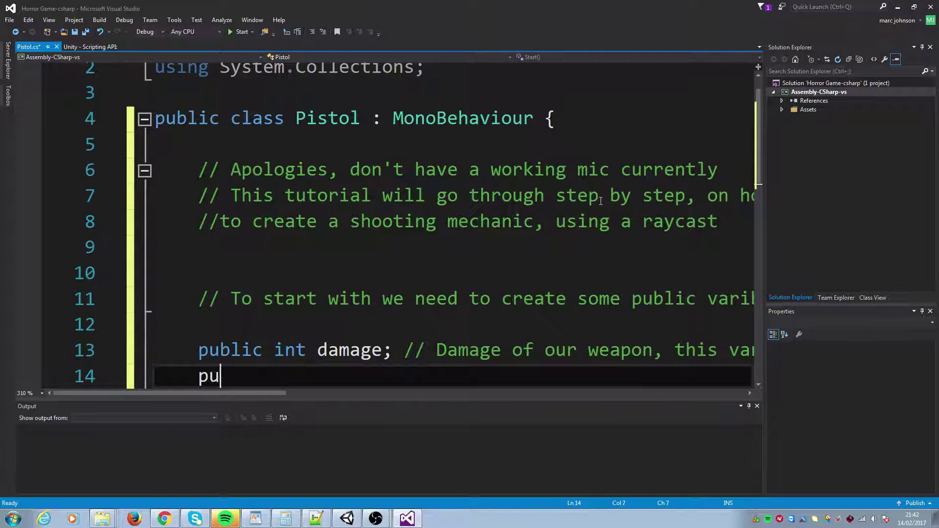
# Declare 'public int ammo;' commented 'the amount of ammo our gun has' and 'public float range;' commented 'Range of our weapon'.
pyautogui.write('blic int amm')
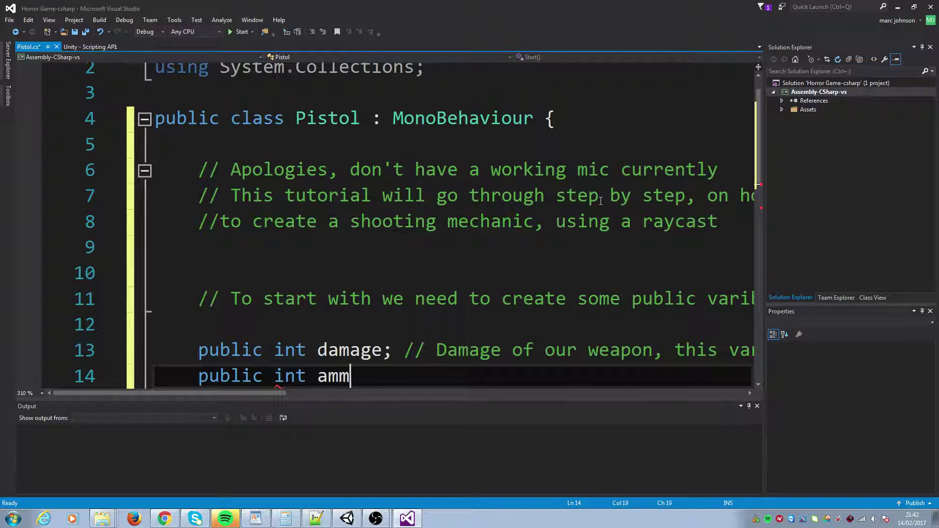
pyautogui.write('o; ')
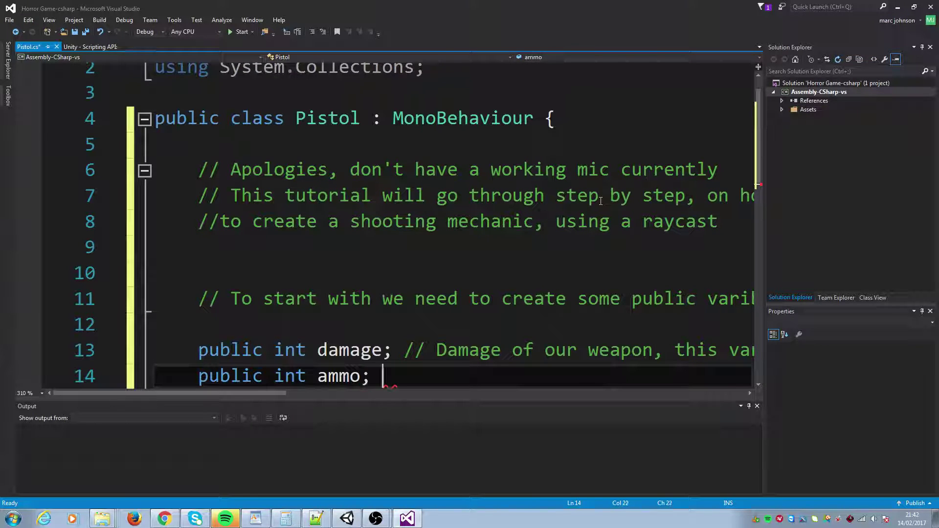
pyautogui.write('//')
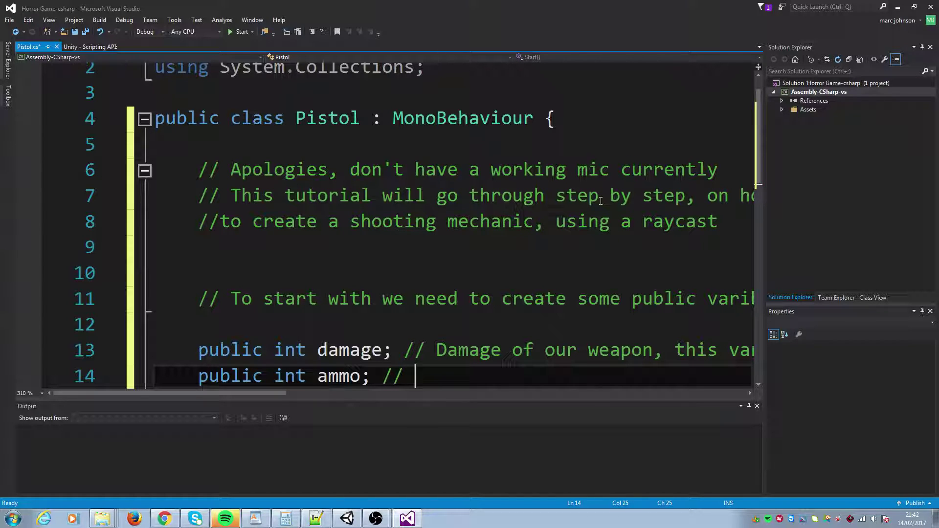
pyautogui.write(' Thnt')
pyautogui.write('or the amm')
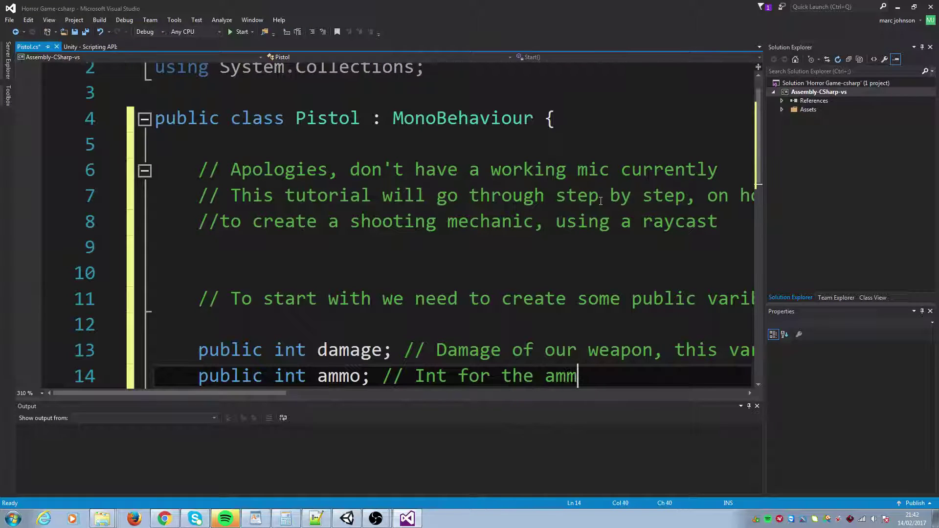
pyautogui.write('ount of')
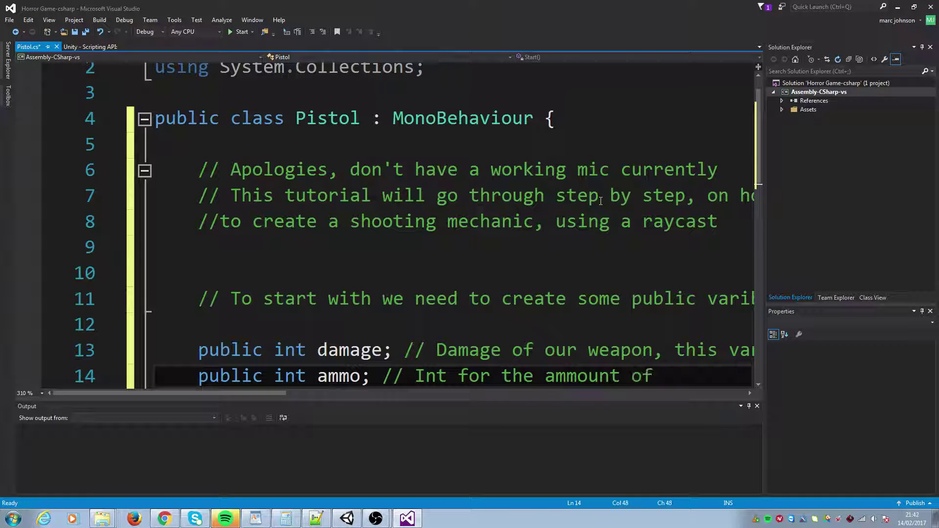
pyautogui.write(' ammo out gu')
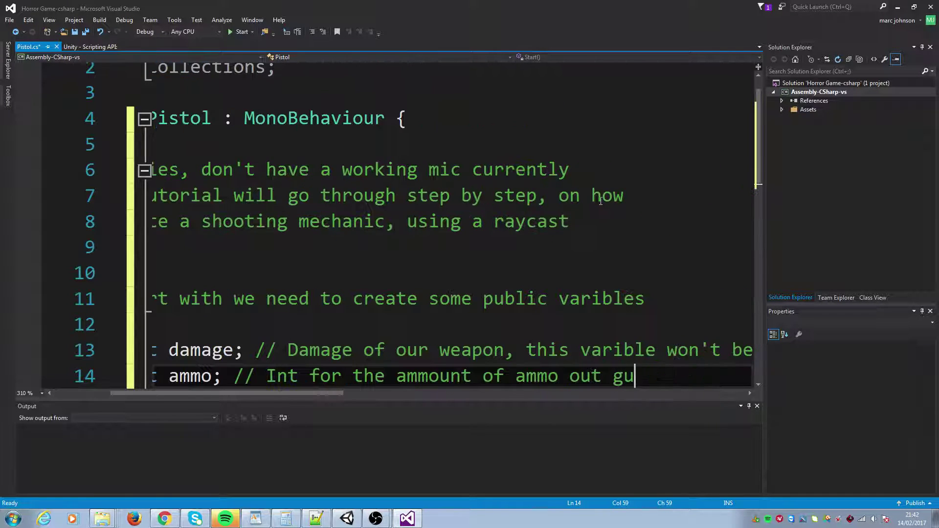
pyautogui.write('n')
pyautogui.press('BackSpace')
pyautogui.press('BackSpace')
pyautogui.press('BackSpace')
pyautogui.press('BackSpace')
pyautogui.press('BackSpace')
pyautogui.write('gun has')
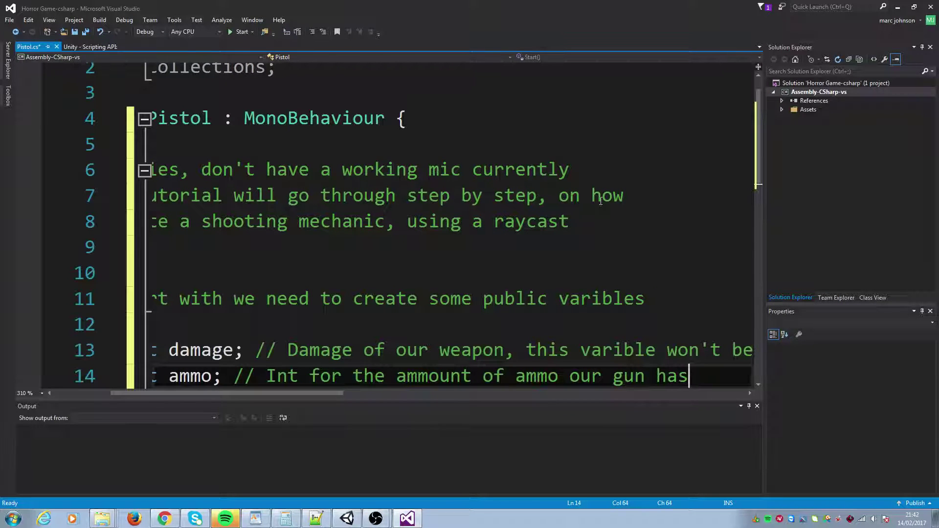
pyautogui.press('Return')
pyautogui.press('Return')
pyautogui.write('publ')
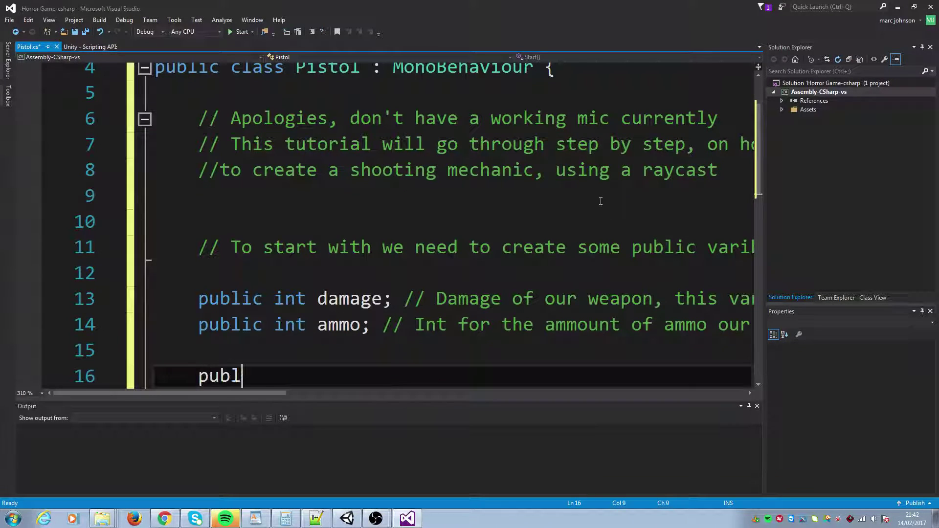
pyautogui.write('ic float r')
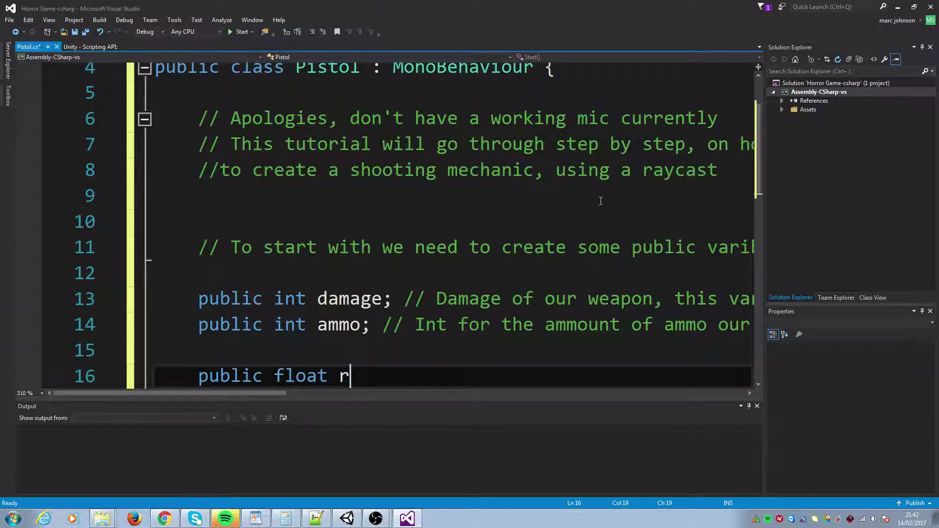
pyautogui.write('ange;/')
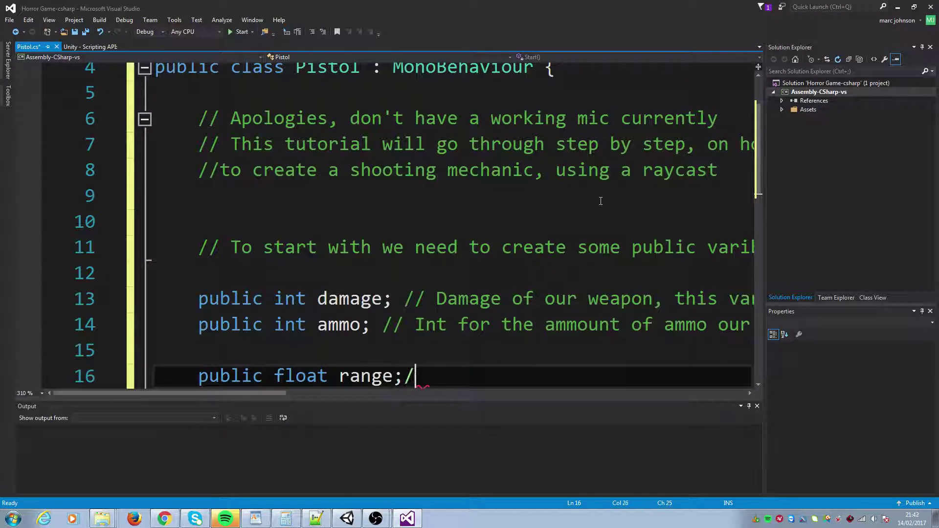
pyautogui.write('/')
pyautogui.press('BackSpace')
pyautogui.press('BackSpace')
pyautogui.write('Range o')
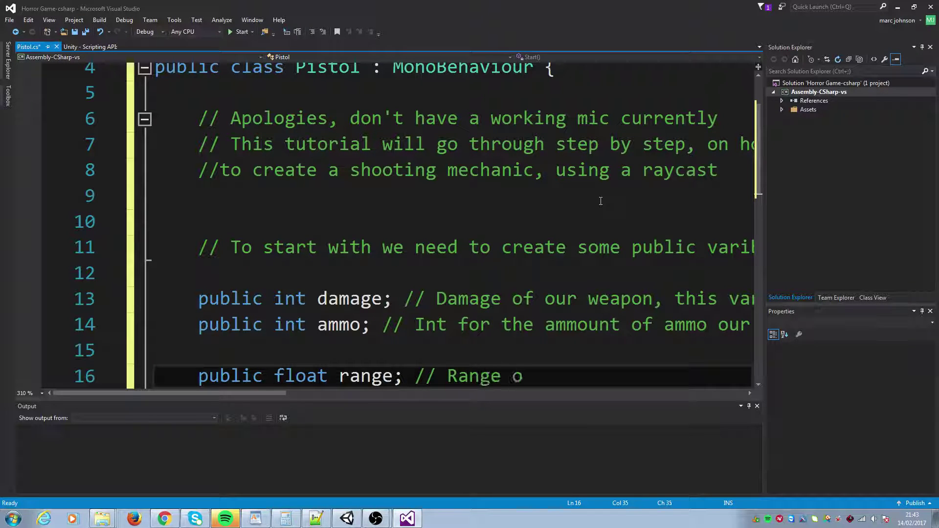
pyautogui.write('f our weapon')
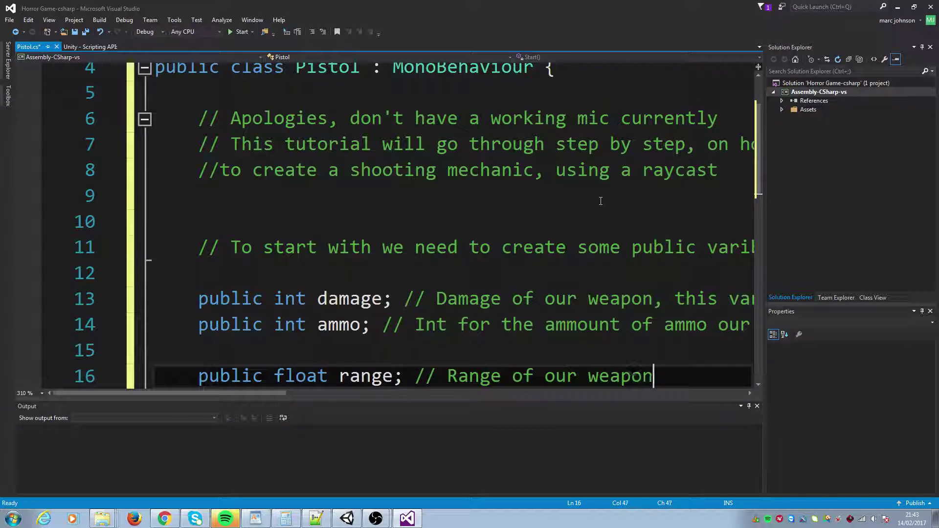
pyautogui.scroll(-1, 600, 201)
pyautogui.scroll(-1, 563, 245)
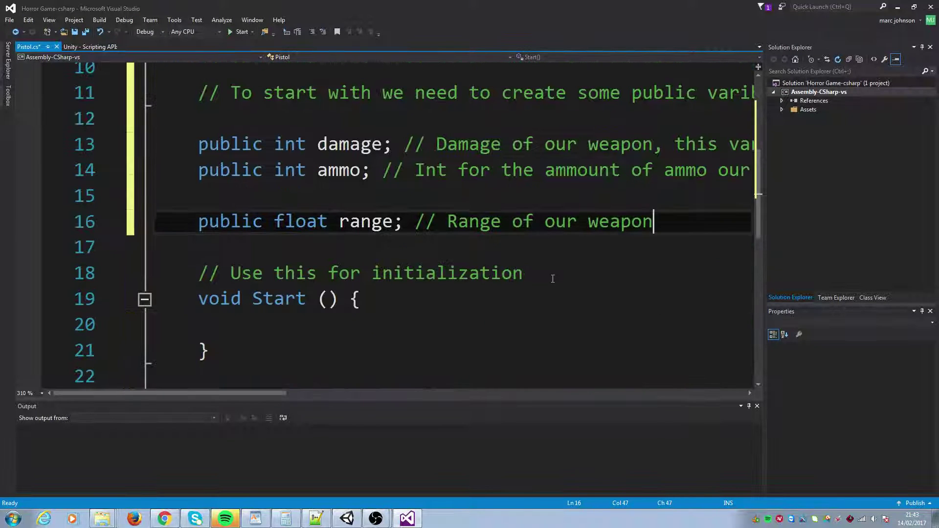
# Add 'private Transform mainCamera; // Gets our Camera transform and position' below the range field.
pyautogui.press('Return')
pyautogui.press('Return')
pyautogui.write('priv')
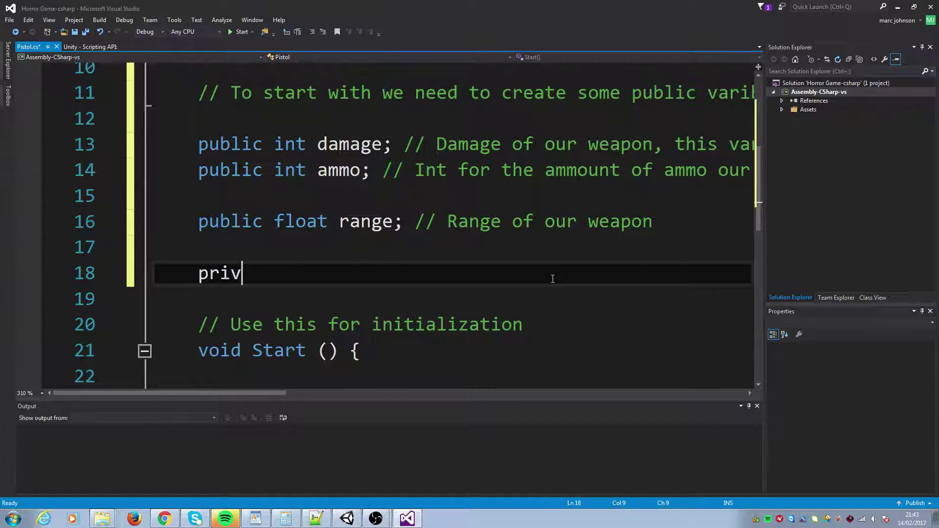
pyautogui.write('ate Trans')
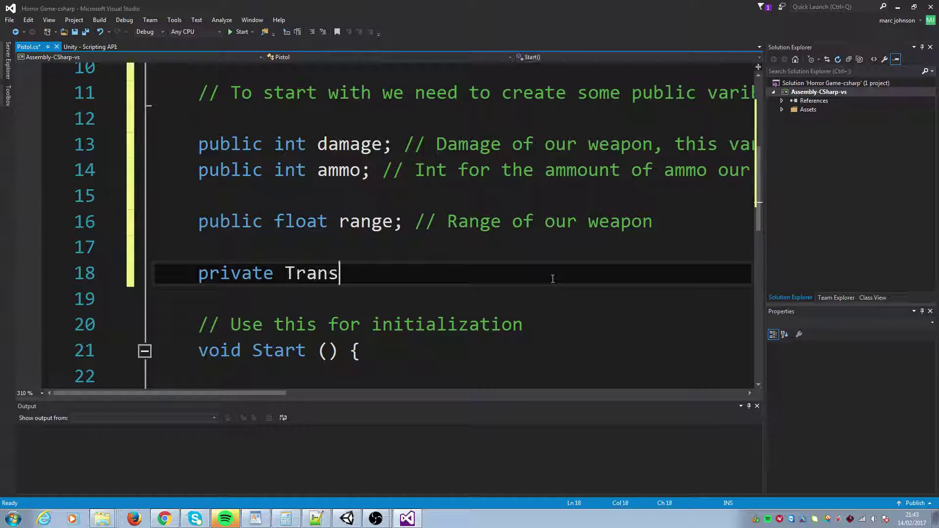
pyautogui.write('form ')
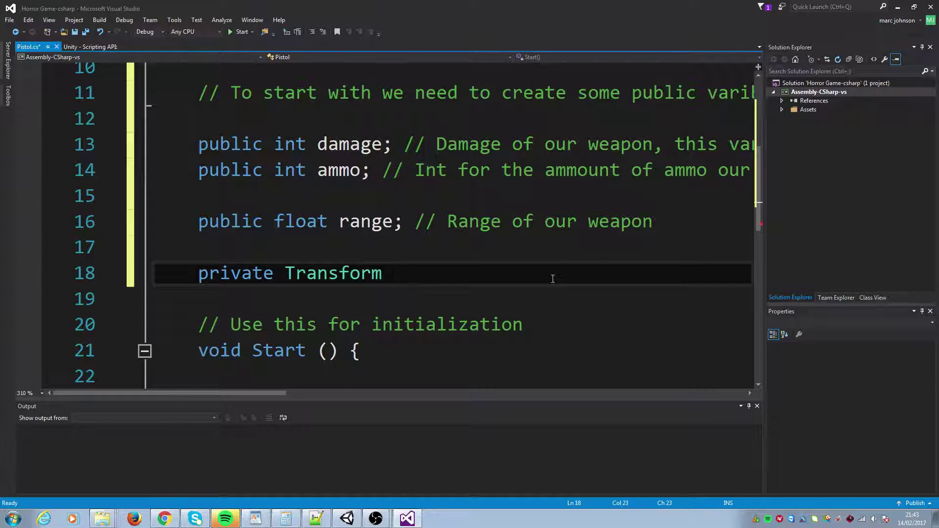
pyautogui.write('mainCam')
pyautogui.press('BackSpace')
pyautogui.write('am')
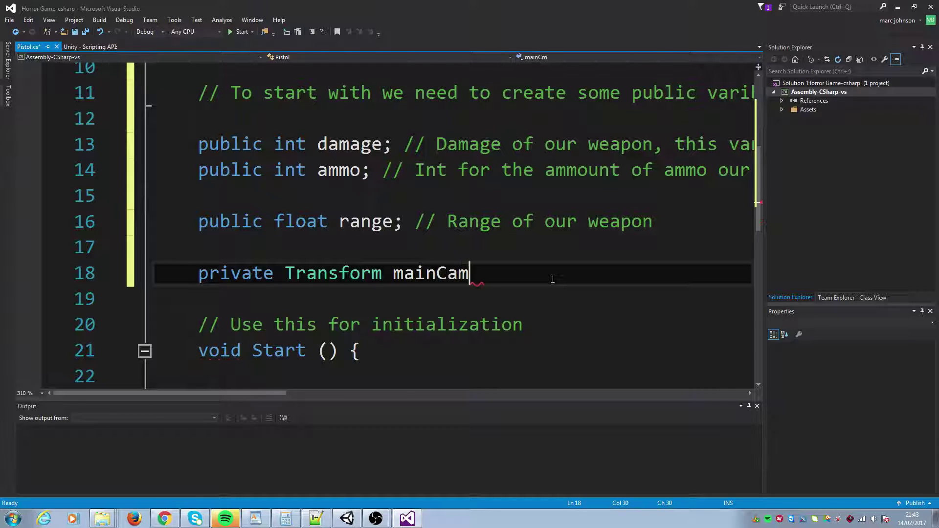
pyautogui.write('era; ')
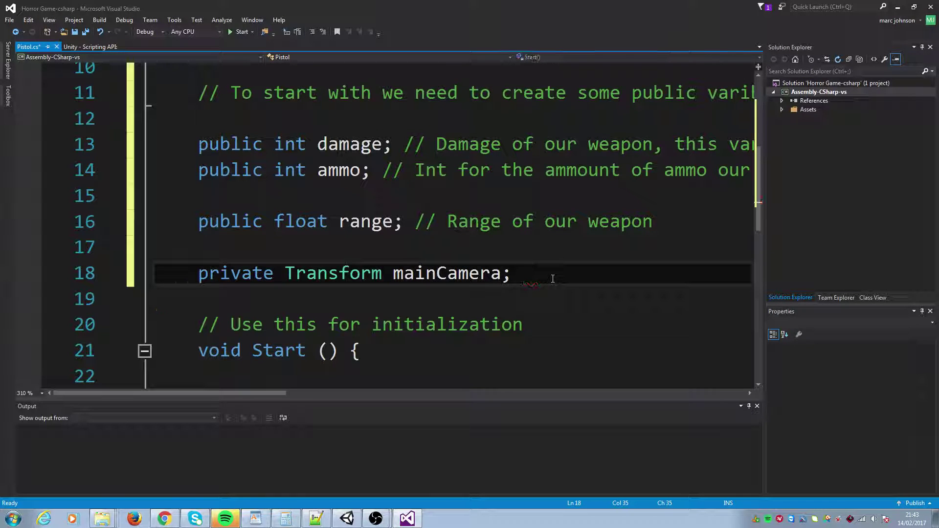
pyautogui.write('//')
pyautogui.press('BackSpace')
pyautogui.press('BackSpace')
pyautogui.write('Get')
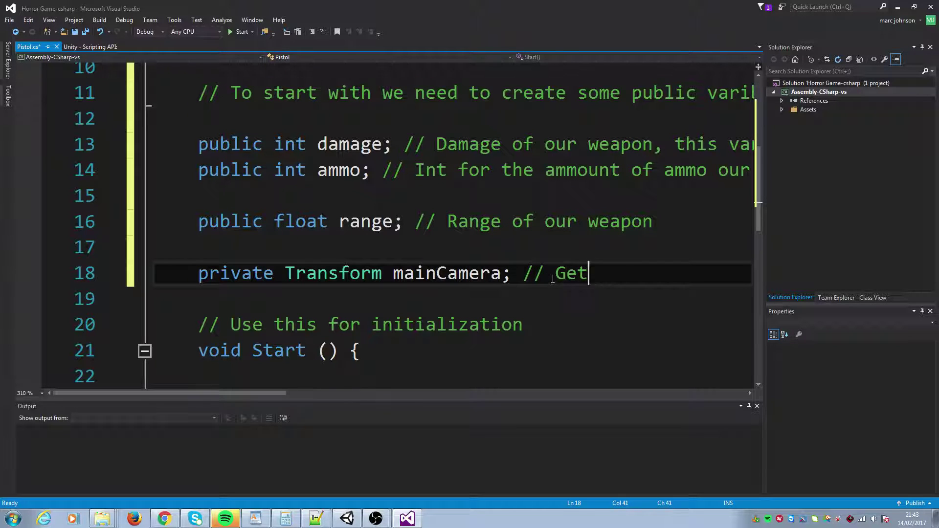
pyautogui.write('s our')
pyautogui.write(' Camera tra')
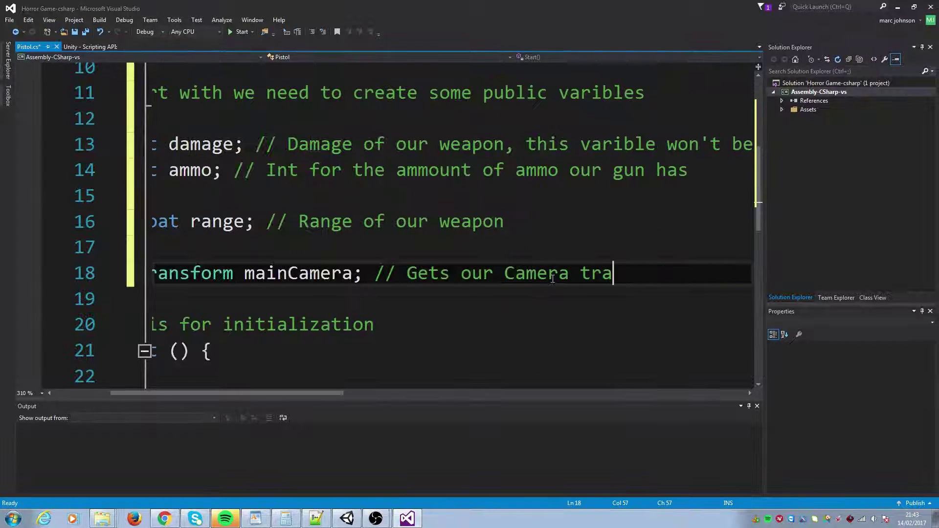
pyautogui.write('nsform')
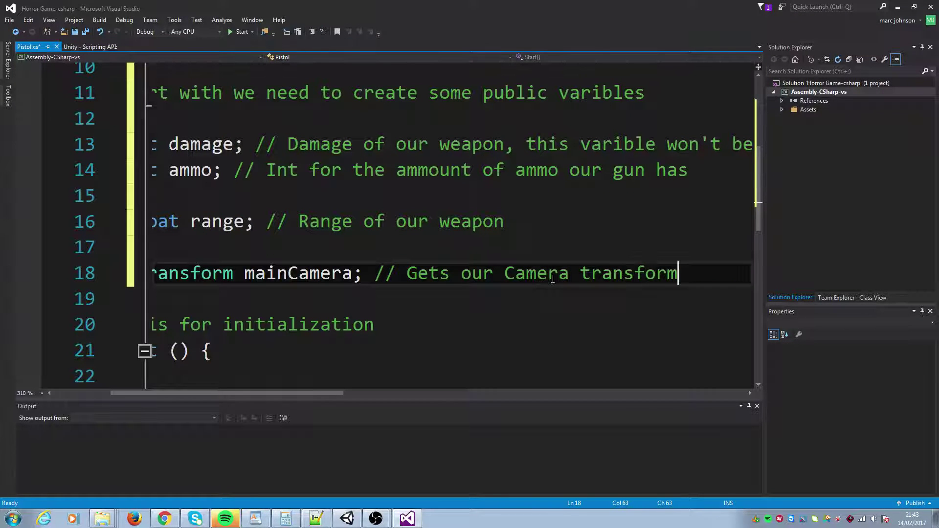
pyautogui.write(' and posit')
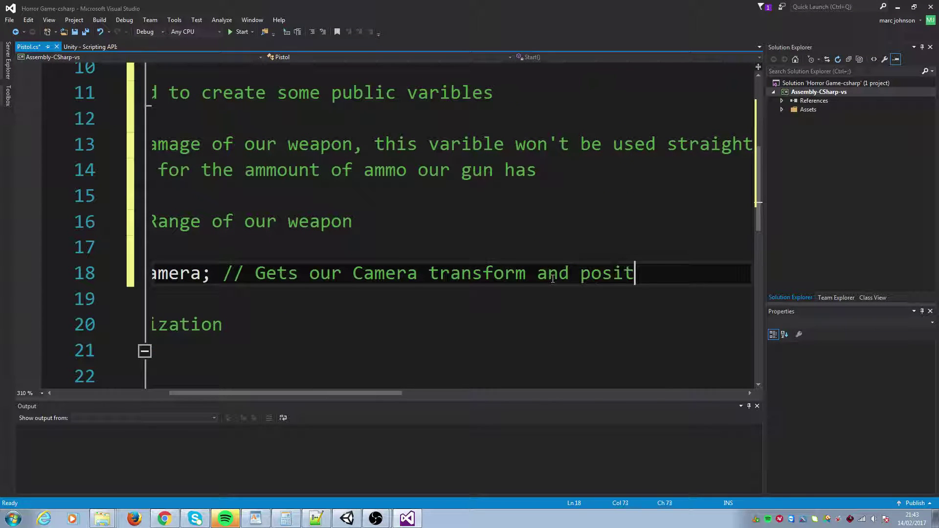
pyautogui.write('ion')
pyautogui.press('Return')
pyautogui.press('Return')
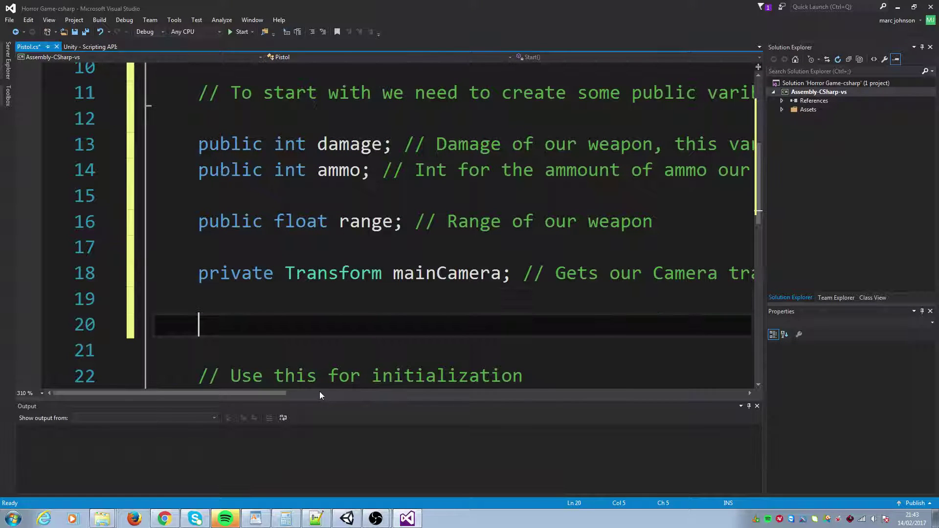
# Declare 'private AudioSource myAudioSource;' and 'public AudioClip shootSound;' on consecutive lines.
pyautogui.write('priva')
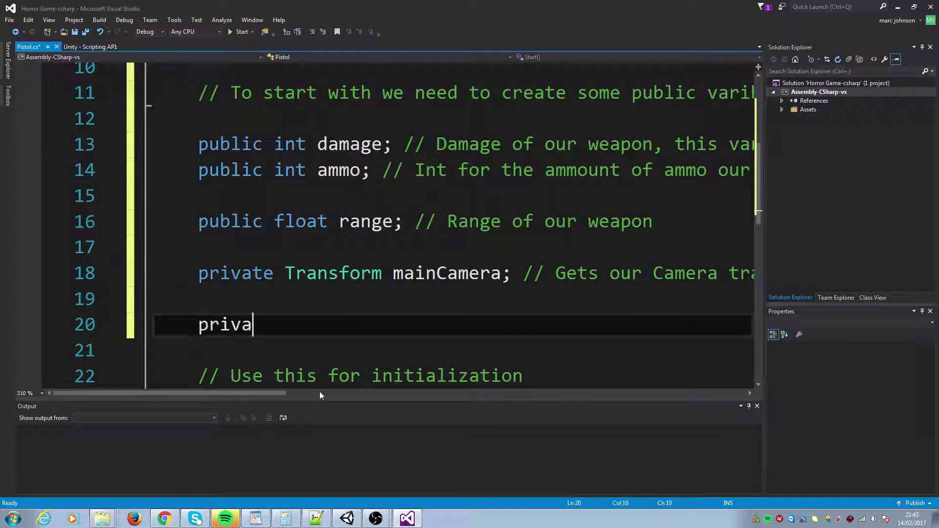
pyautogui.press('BackSpace')
pyautogui.press('BackSpace')
pyautogui.write('vate ')
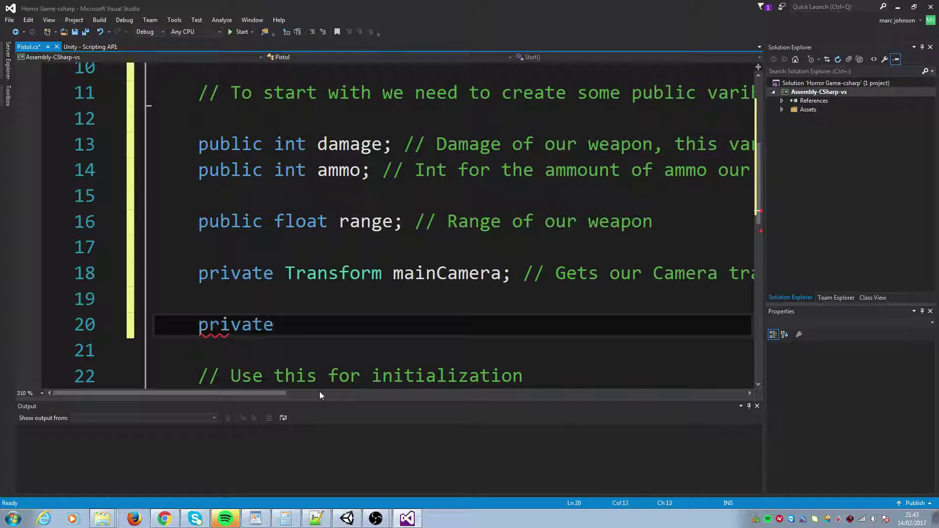
pyautogui.write('Audio')
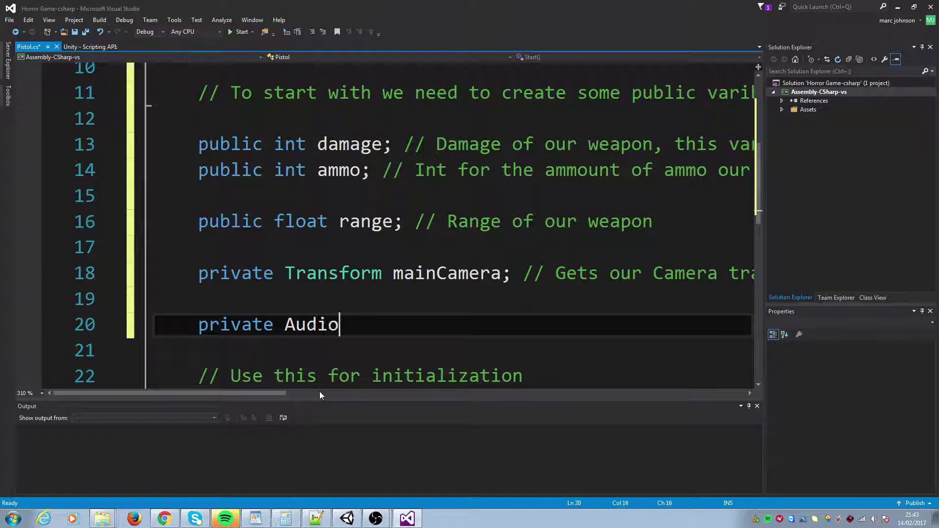
pyautogui.write('Source ')
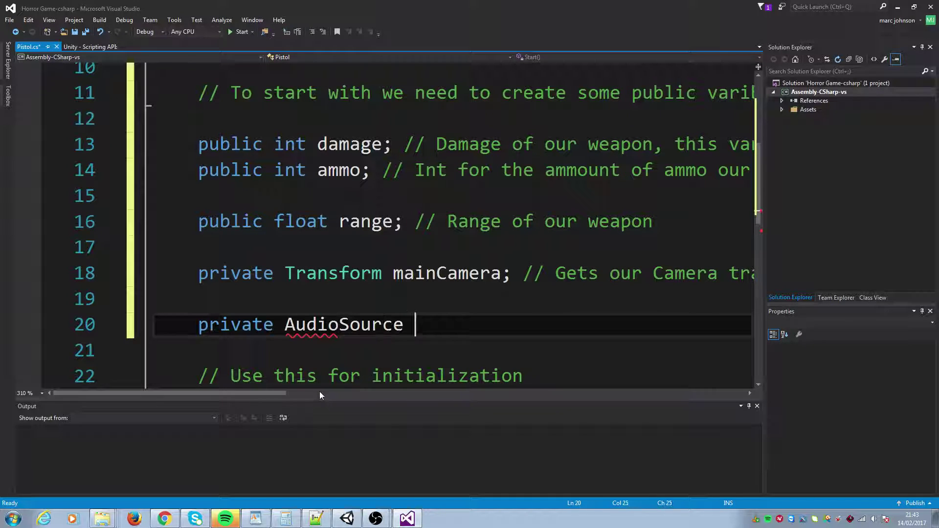
pyautogui.write('myA')
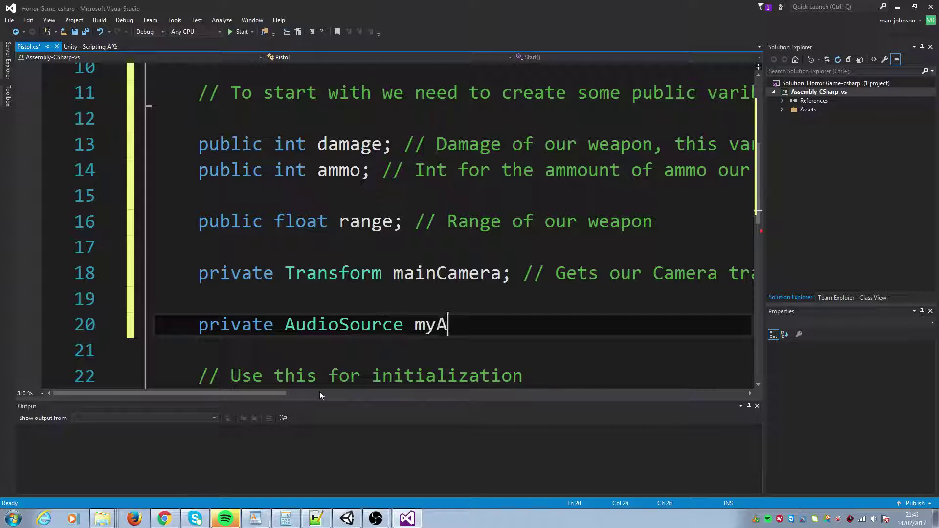
pyautogui.write('udioSour')
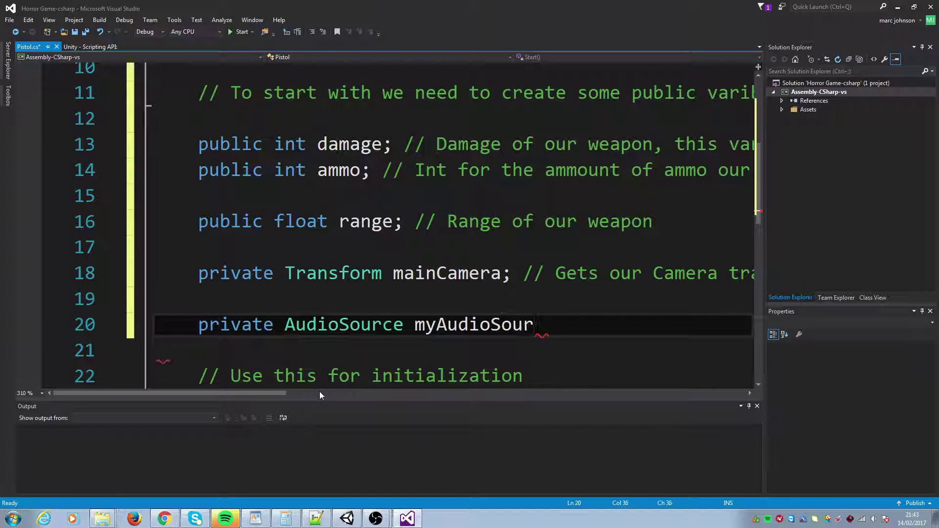
pyautogui.write('ce;')
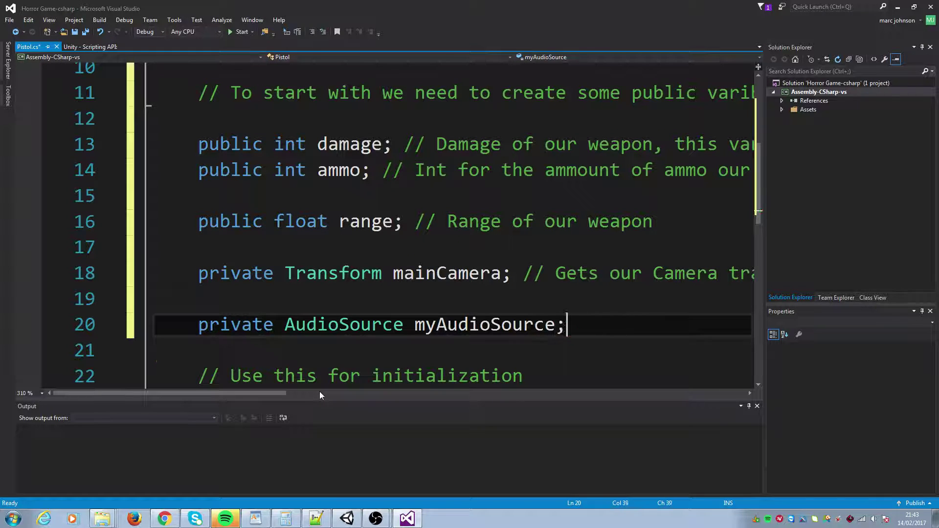
pyautogui.press('Return')
pyautogui.write('public ')
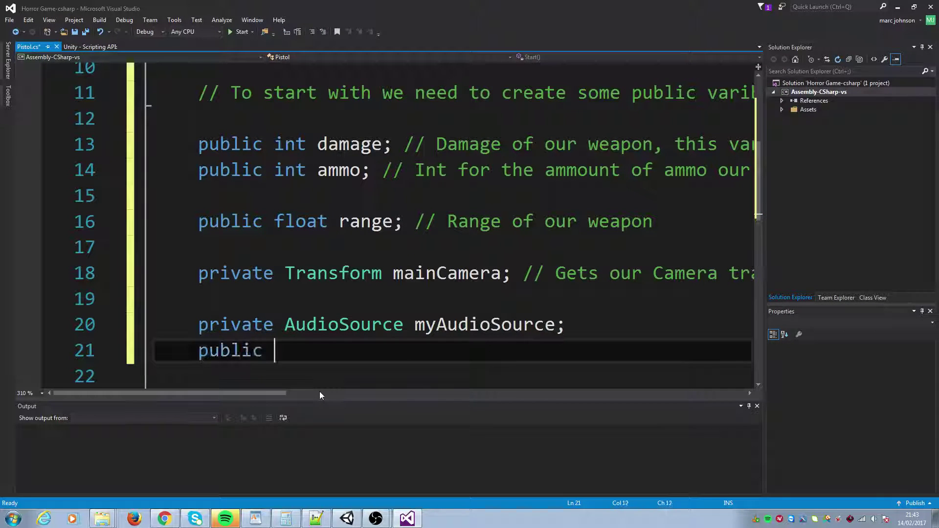
pyautogui.write('Audio')
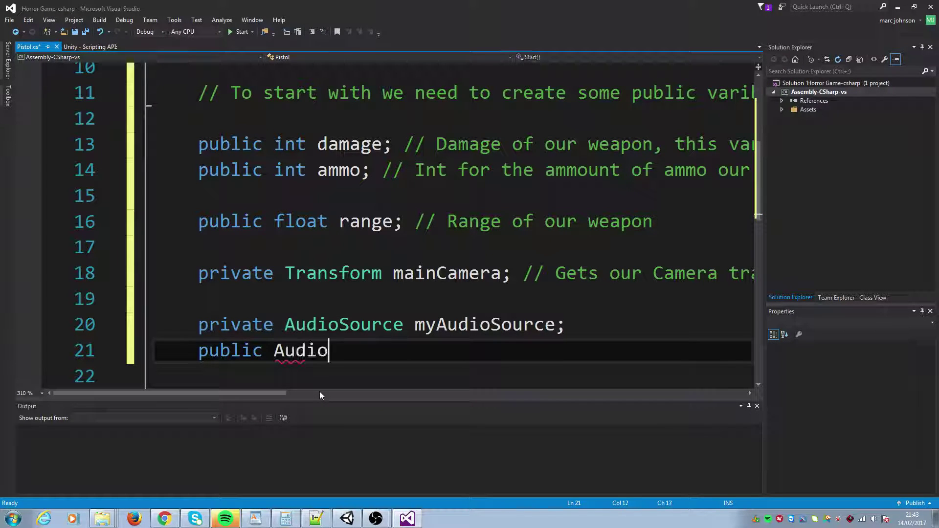
pyautogui.write('Clip')
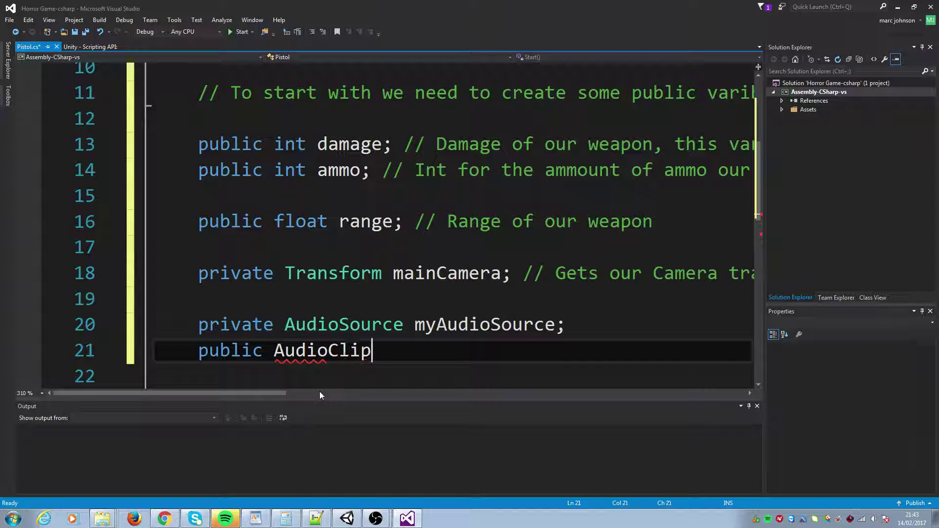
pyautogui.write(' shoot')
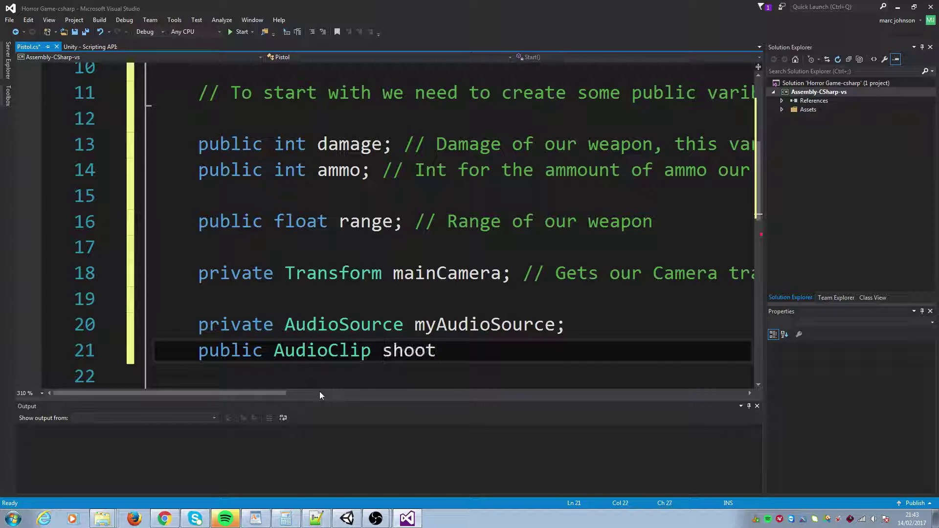
pyautogui.write('Sound;')
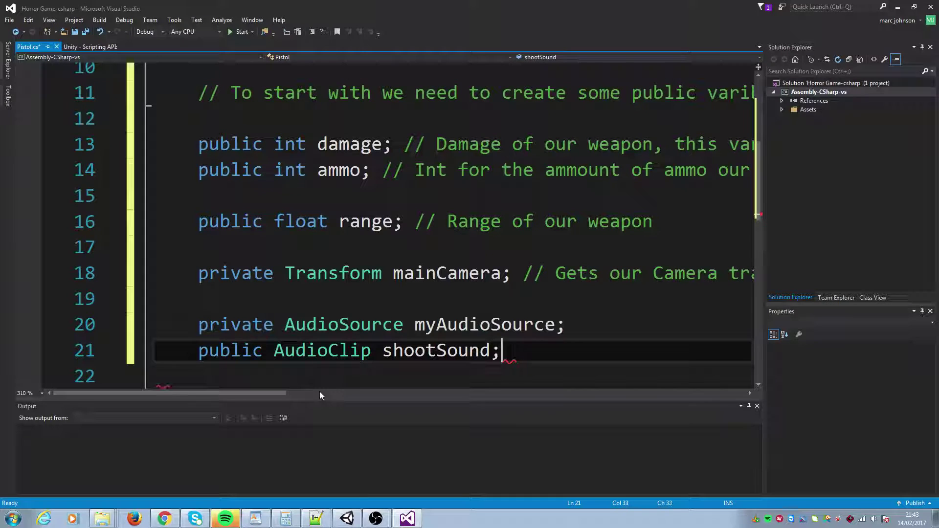
pyautogui.scroll(-1, 324, 371)
pyautogui.scroll(-1, 375, 315)
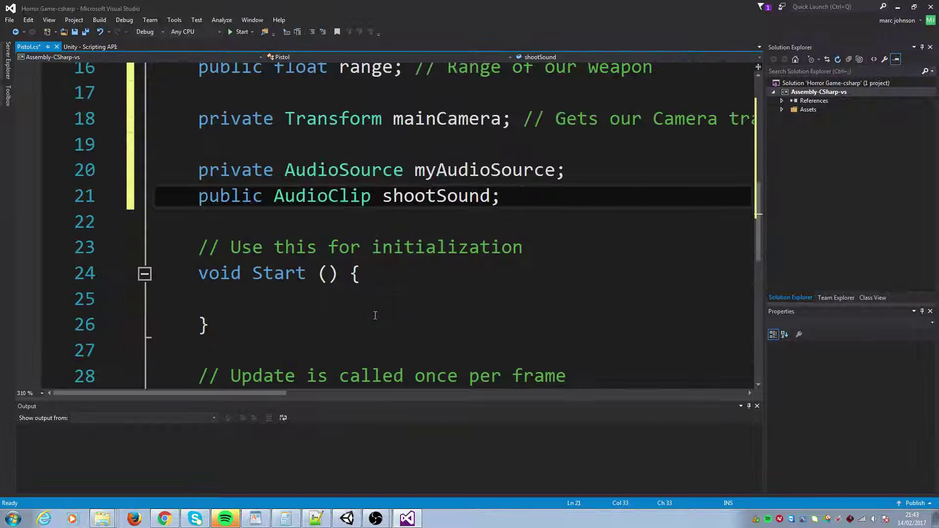
# In Start, assign myAudioSource = GetComponent<AudioSource>(); commented 'Gets the audio source component from our scene'.
pyautogui.click(411, 290)
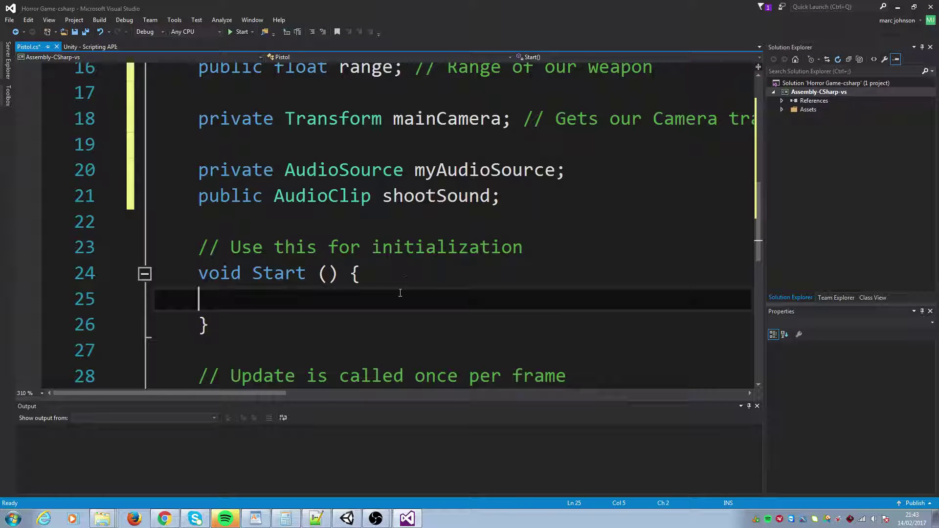
pyautogui.press('Return')
pyautogui.write('m')
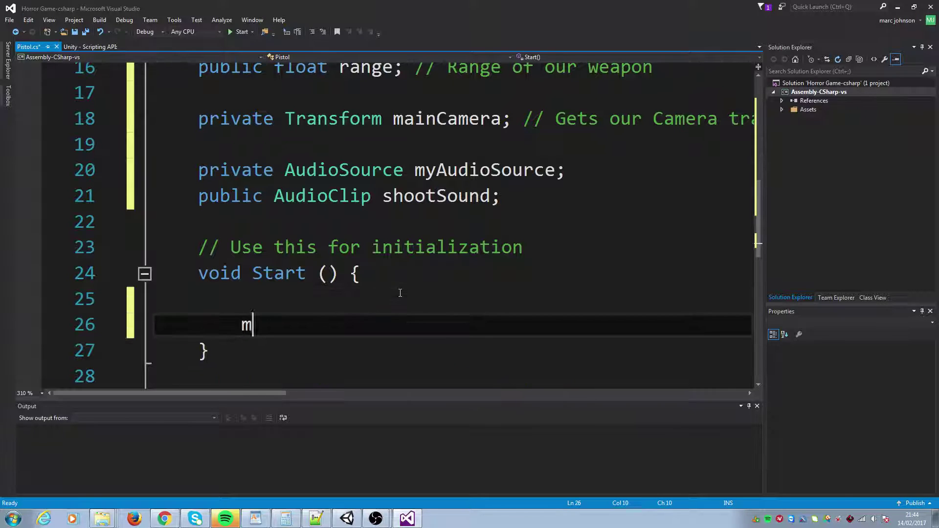
pyautogui.write('yAudioSource')
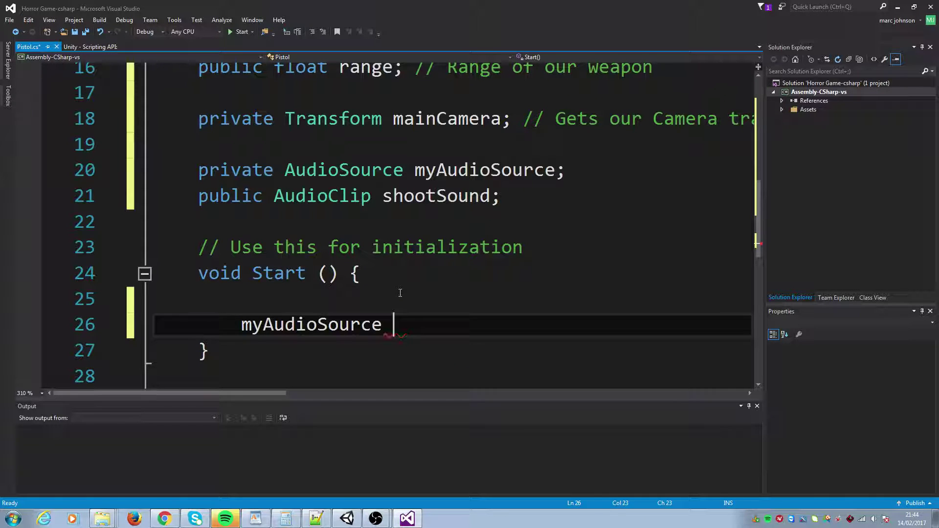
pyautogui.write('= Get')
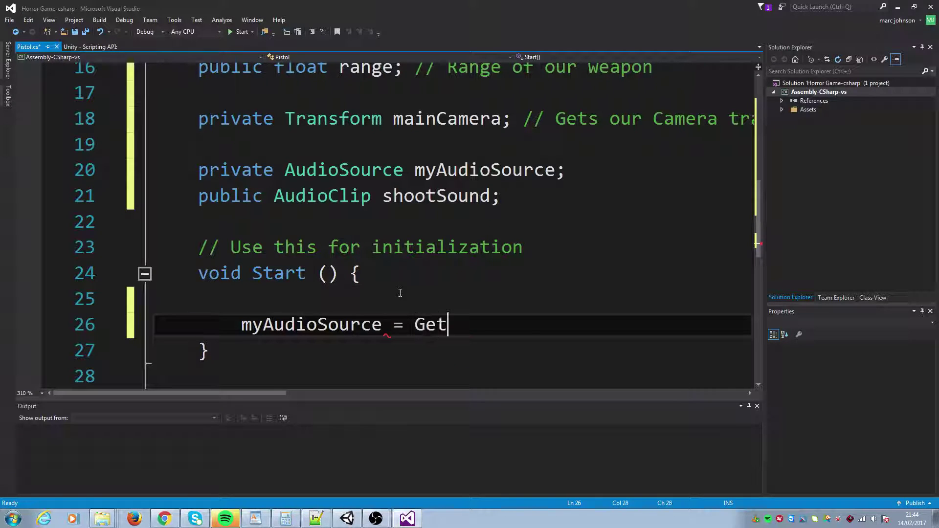
pyautogui.write('Component<Aud>')
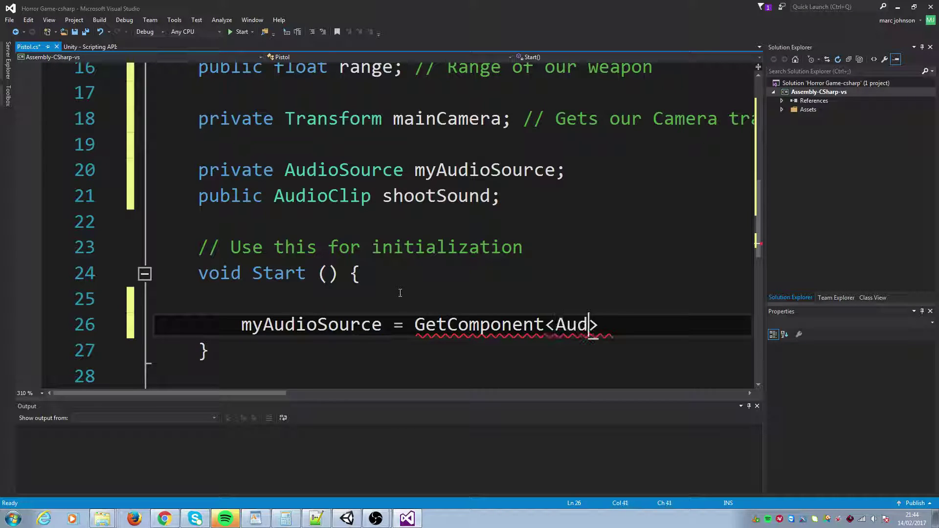
pyautogui.write('io')
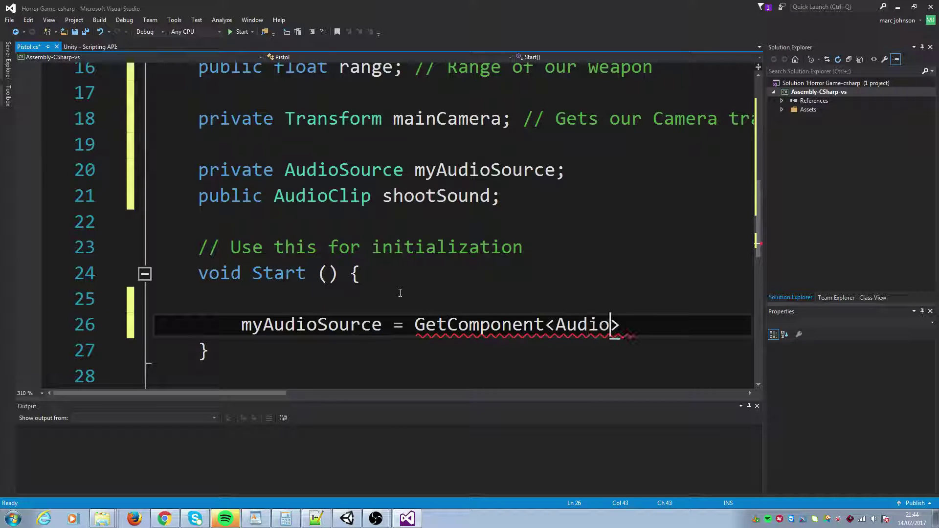
pyautogui.write('Source>')
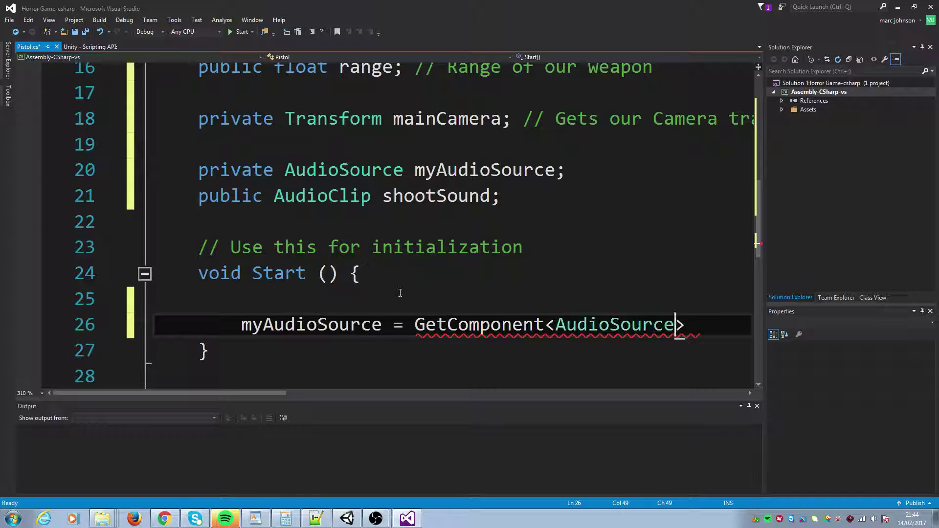
pyautogui.write('(); ')
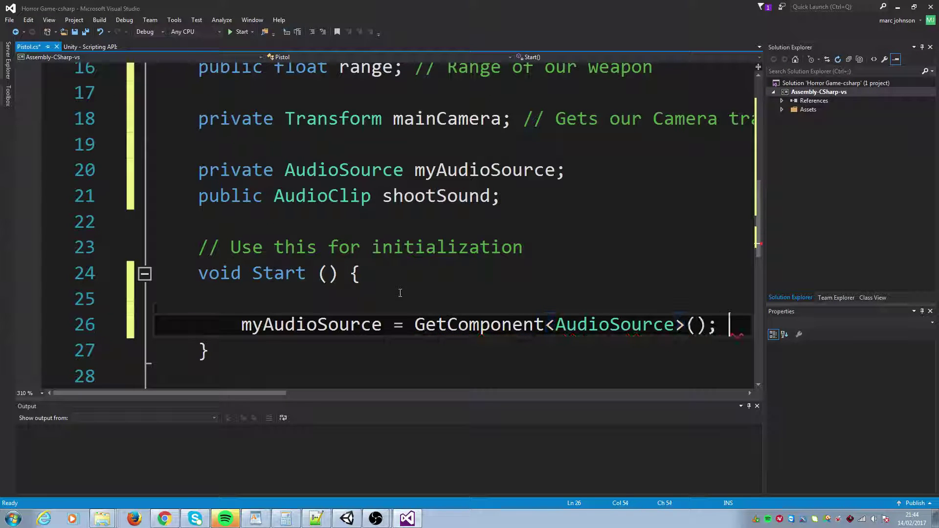
pyautogui.write('//')
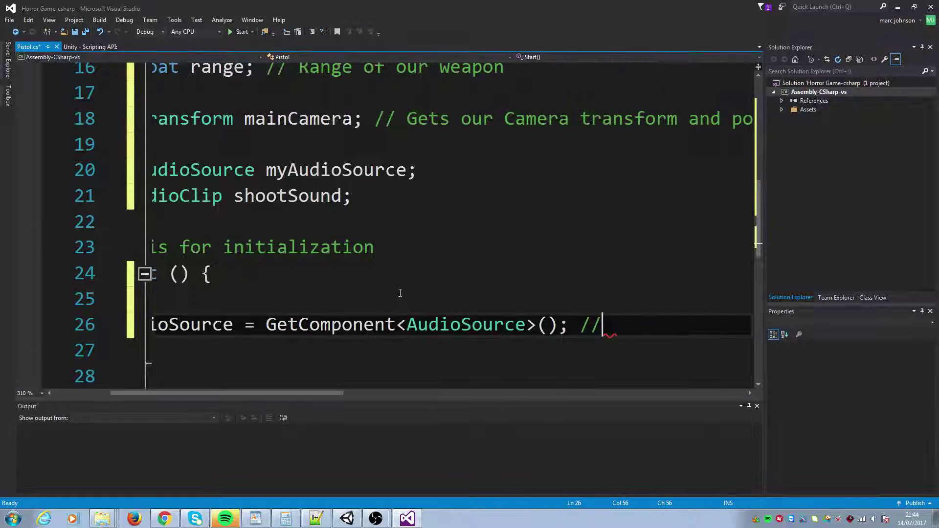
pyautogui.write('Gets the a')
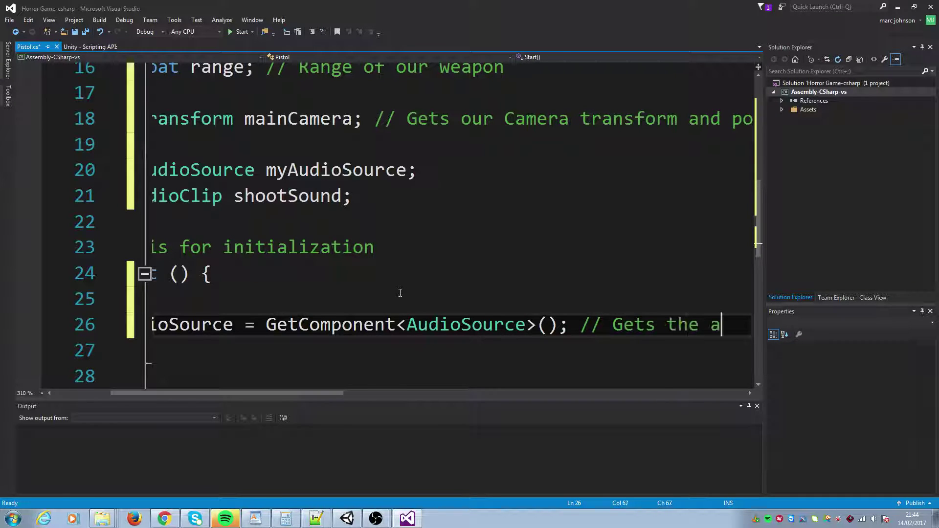
pyautogui.write('udio sou')
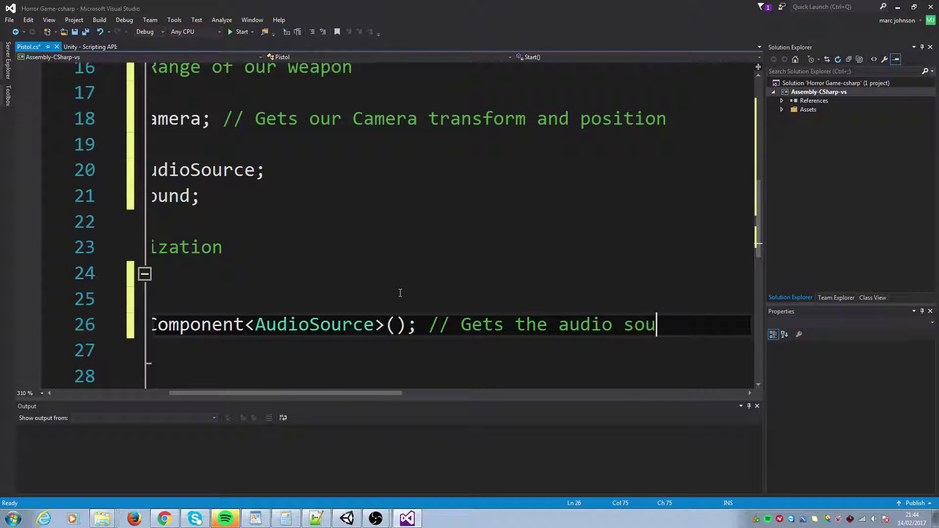
pyautogui.write('rce compon')
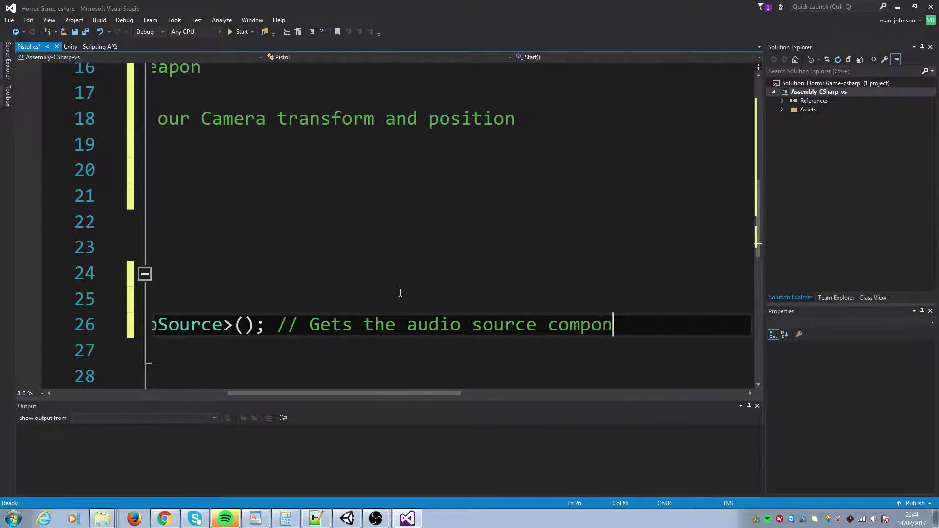
pyautogui.write('ent from o')
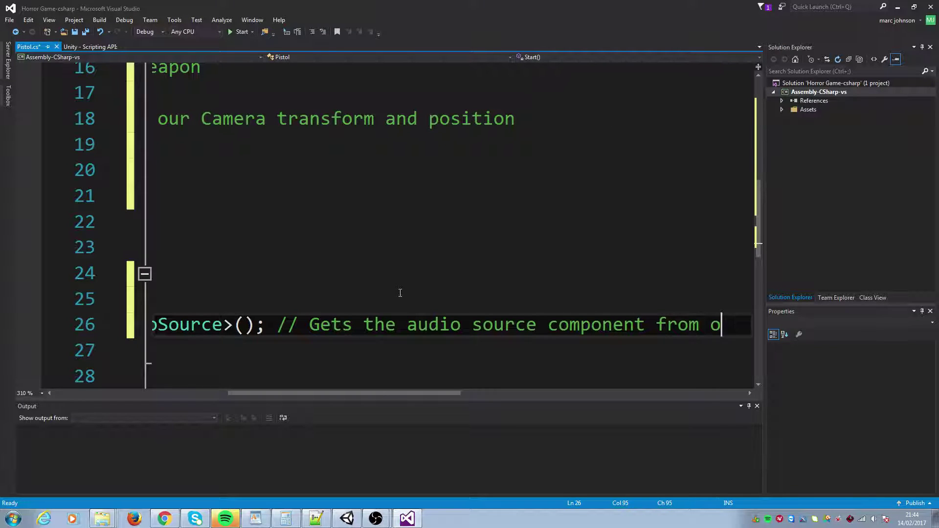
pyautogui.write('ur scene')
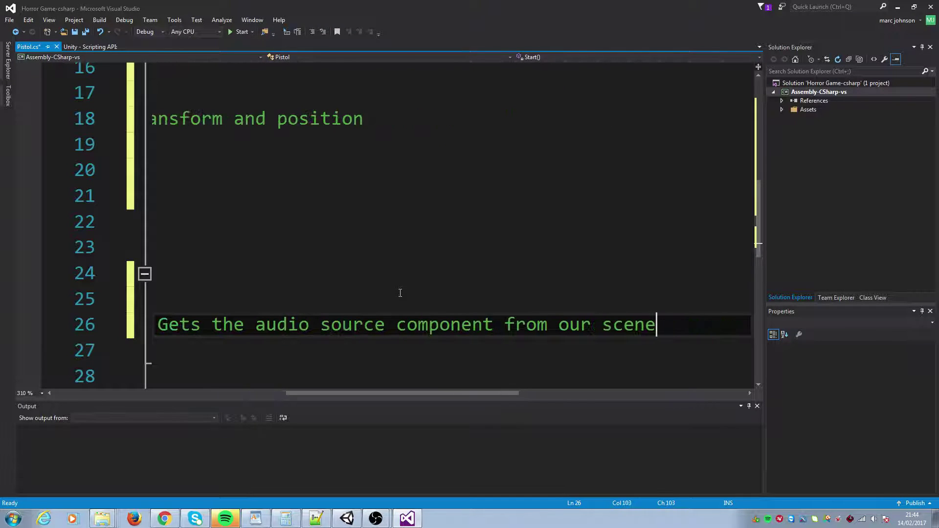
pyautogui.press('Return')
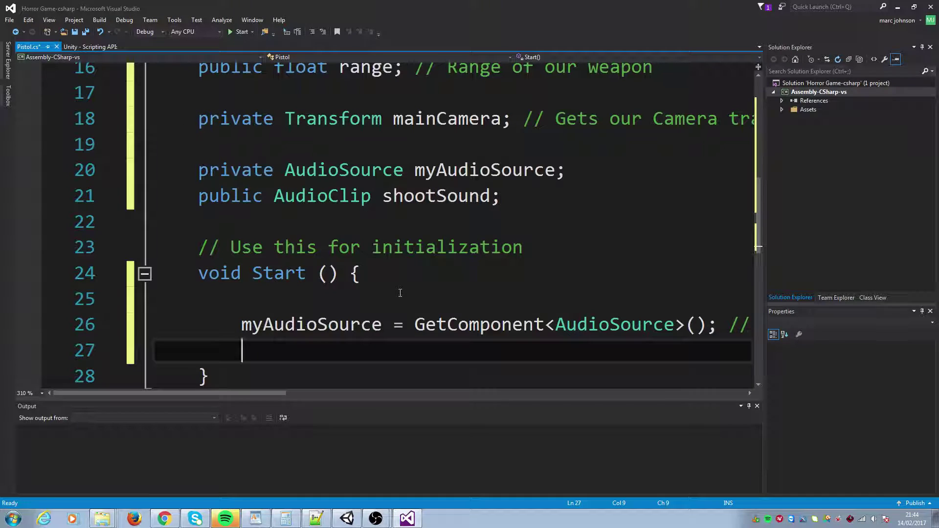
# Begin 'mainCamera = GameObject.FindGameObjectWithTag' in Start, removing the autocompleted extra 's'.
pyautogui.press('Return')
pyautogui.write('mainCamera')
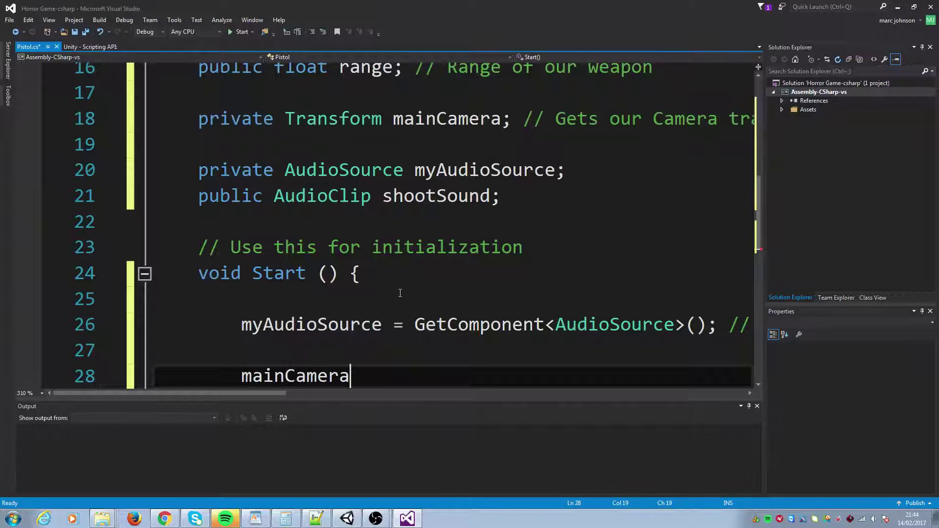
pyautogui.write('=')
pyautogui.scroll(-1, 400, 292)
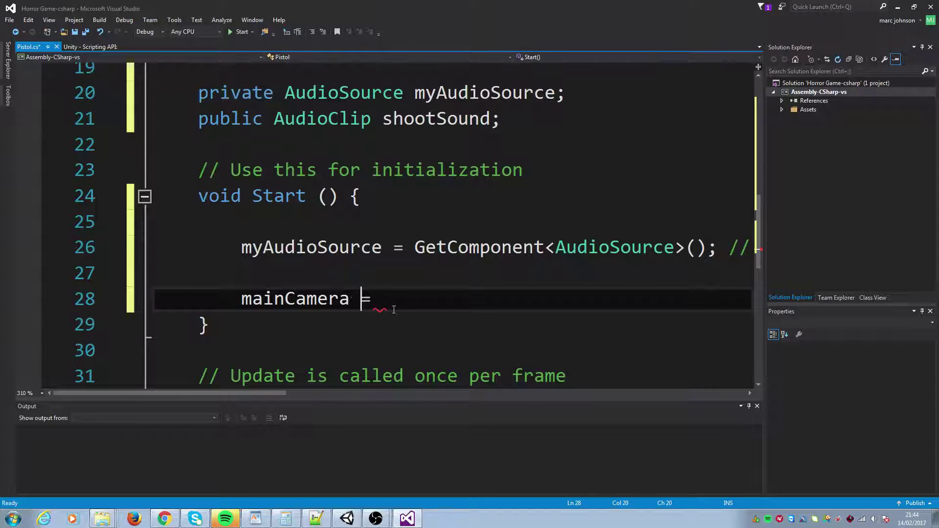
pyautogui.write('Game')
pyautogui.write('Object.Find')
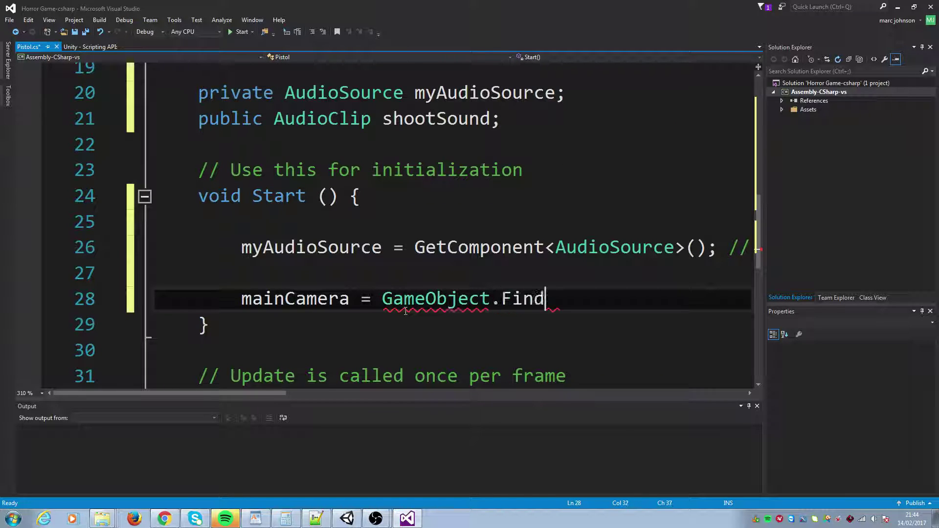
pyautogui.press('Tab')
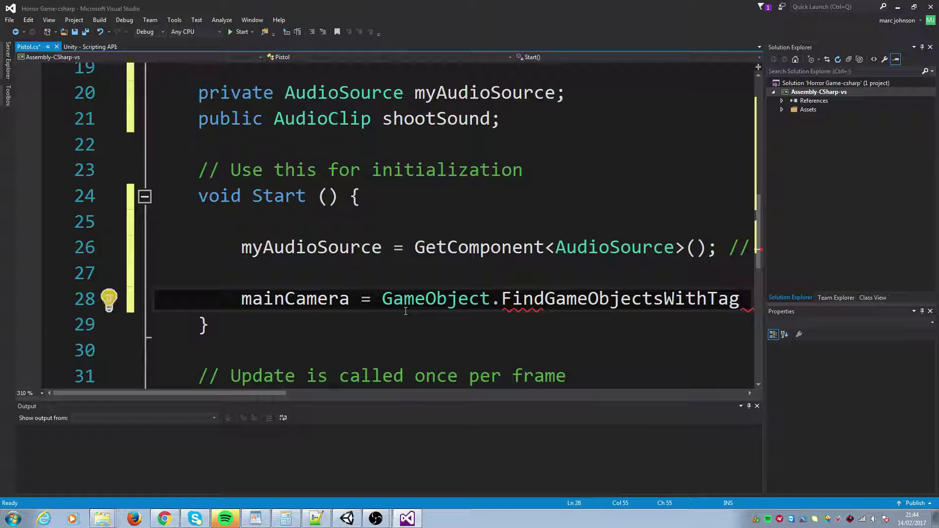
pyautogui.click(662, 301)
pyautogui.press('BackSpace')
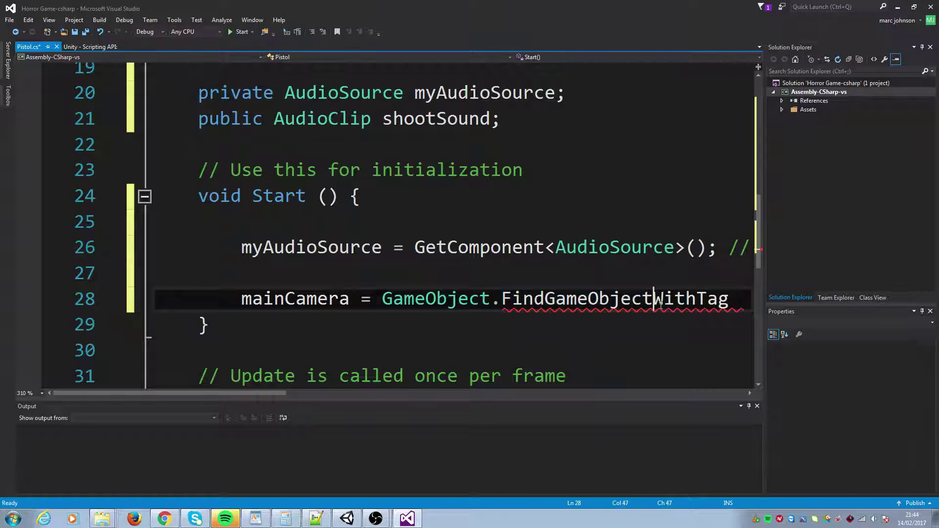
# Complete it with ("MainCamera").transform plus a comment about getting the MainCamera-tagged object's transform.
pyautogui.moveTo(286, 392); pyautogui.dragTo(356, 392)
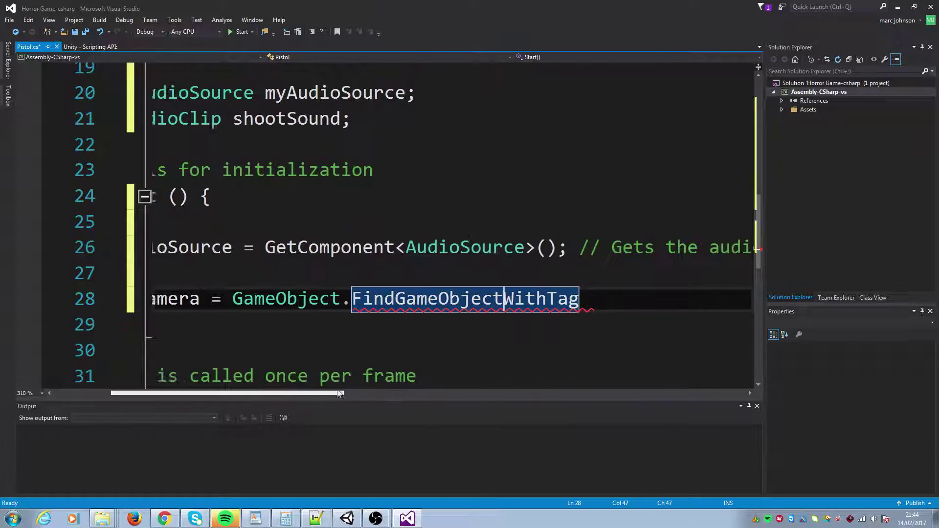
pyautogui.click(601, 295)
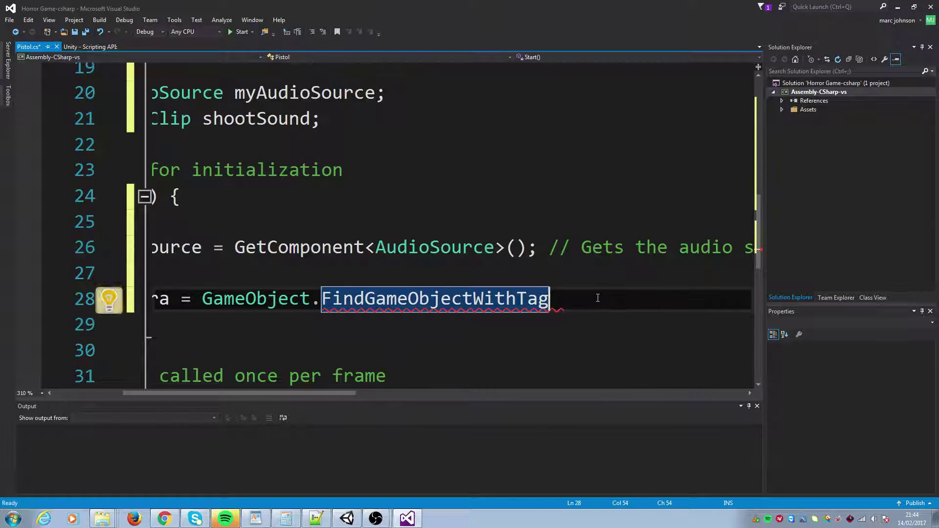
pyautogui.write('9"')
pyautogui.press('BackSpace')
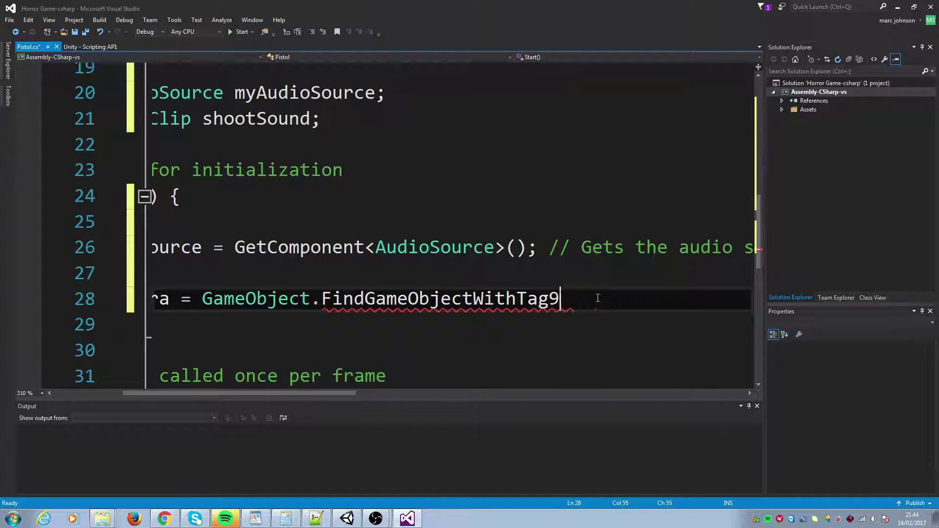
pyautogui.write('("mAI')
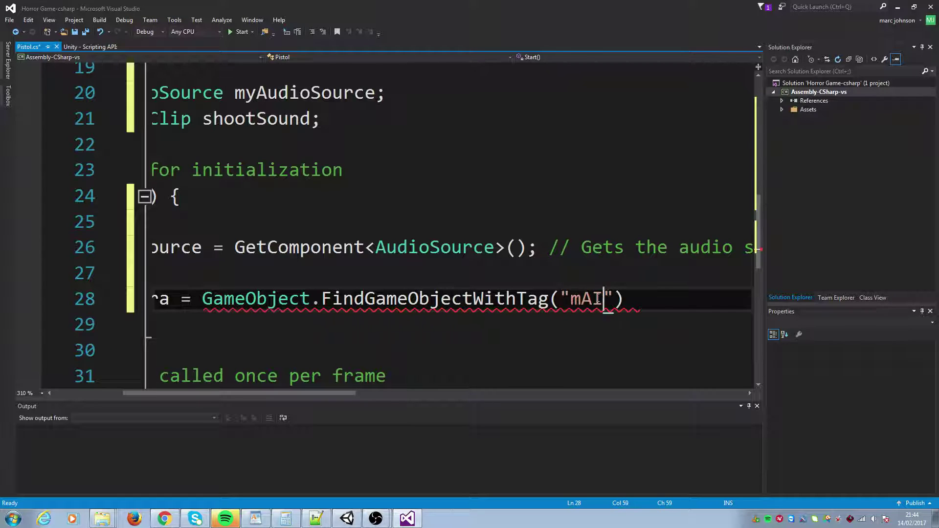
pyautogui.press('BackSpace')
pyautogui.press('BackSpace')
pyautogui.press('BackSpace')
pyautogui.write('Main')
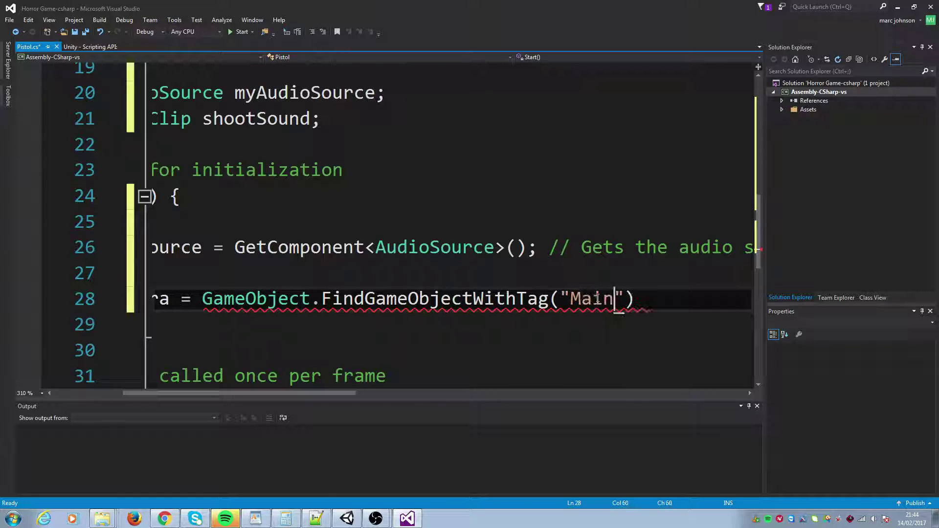
pyautogui.write('Camera')
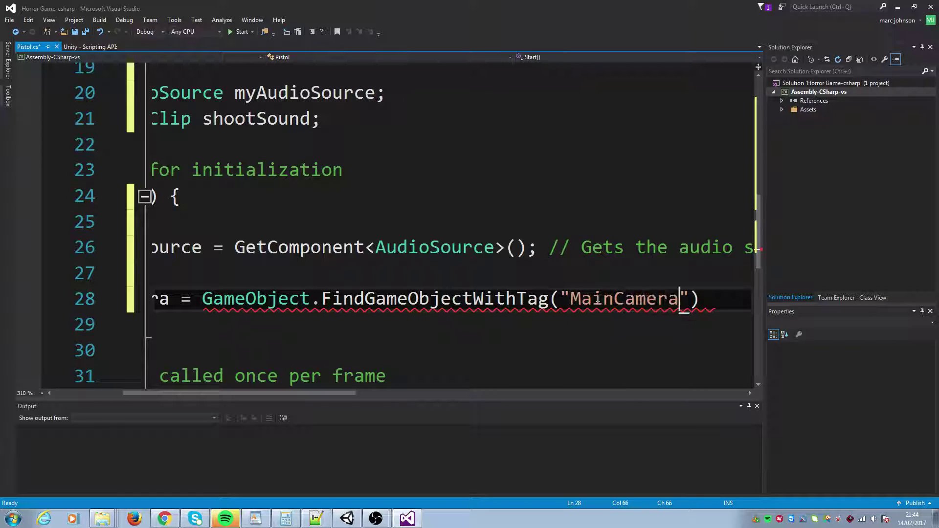
pyautogui.write('").t')
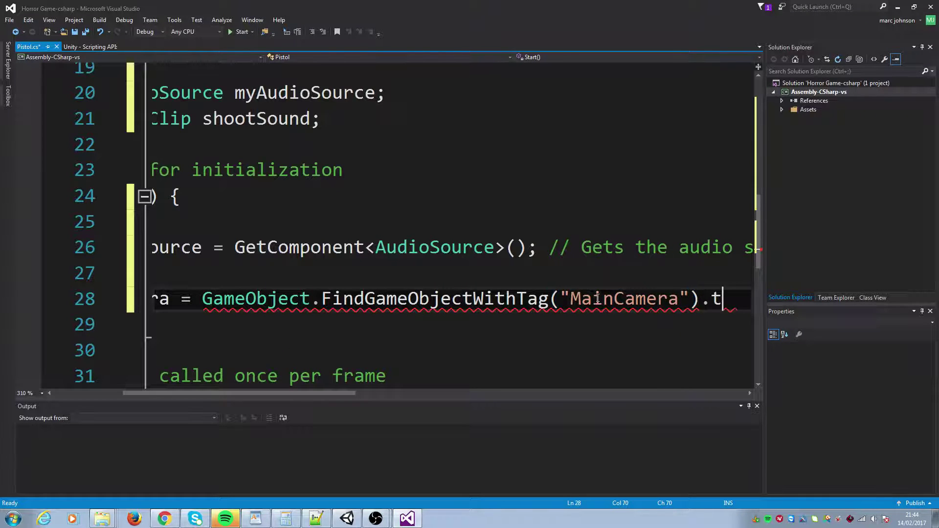
pyautogui.write('ransform')
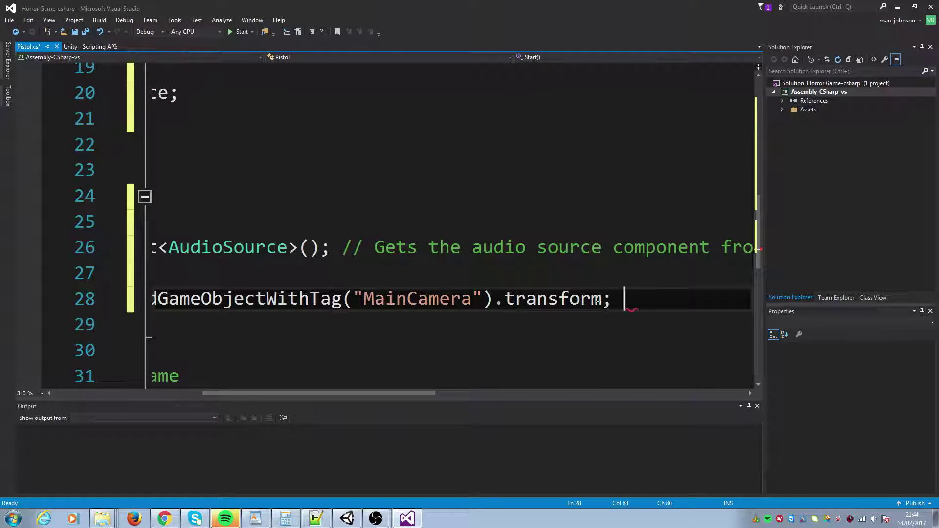
pyautogui.write('/ Fi')
pyautogui.write('nds a')
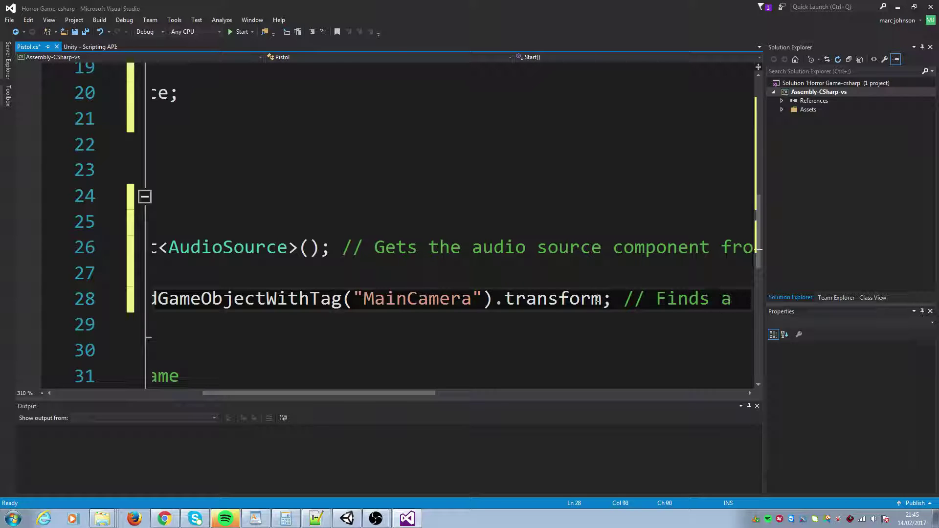
pyautogui.write('nything tag')
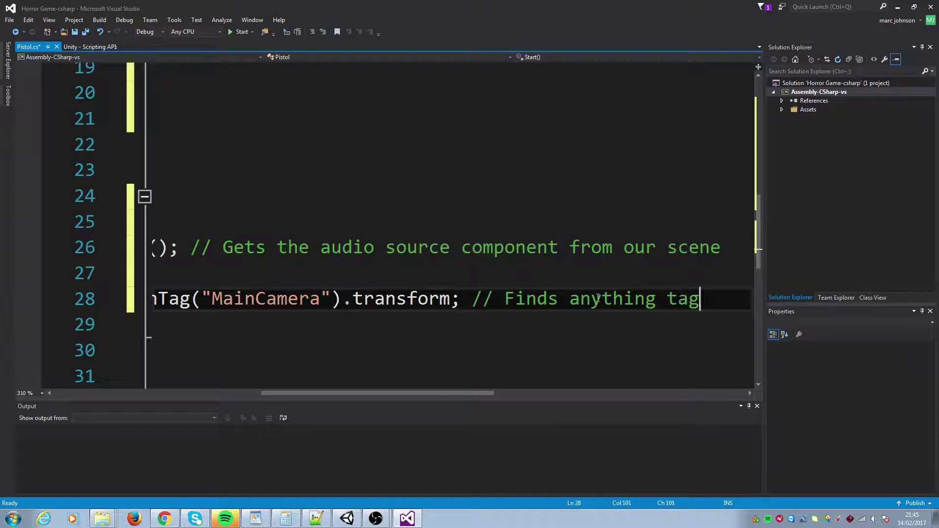
pyautogui.write('ged as Main')
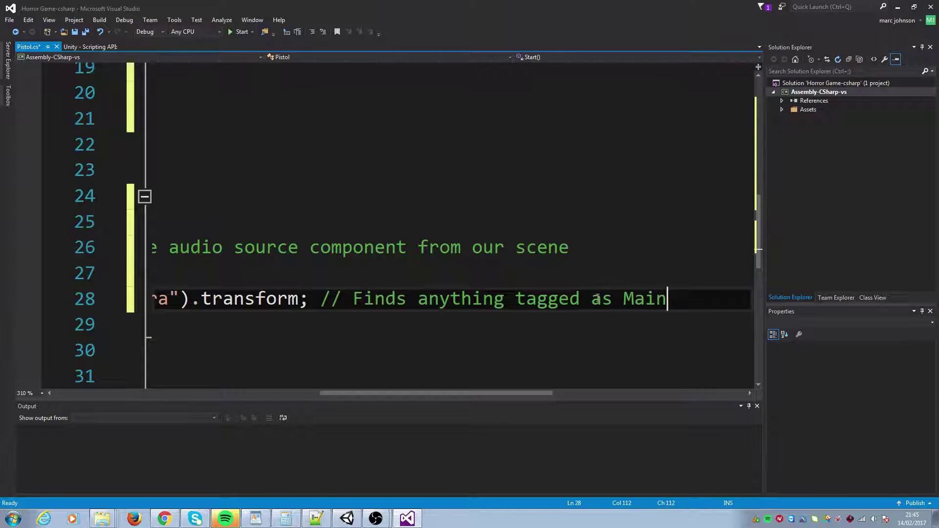
pyautogui.write('mera')
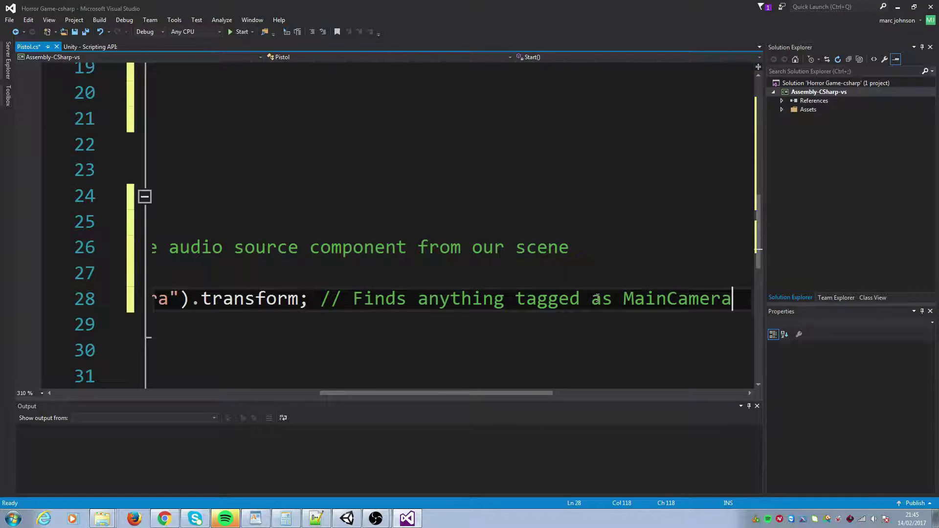
pyautogui.write(', and gets it')
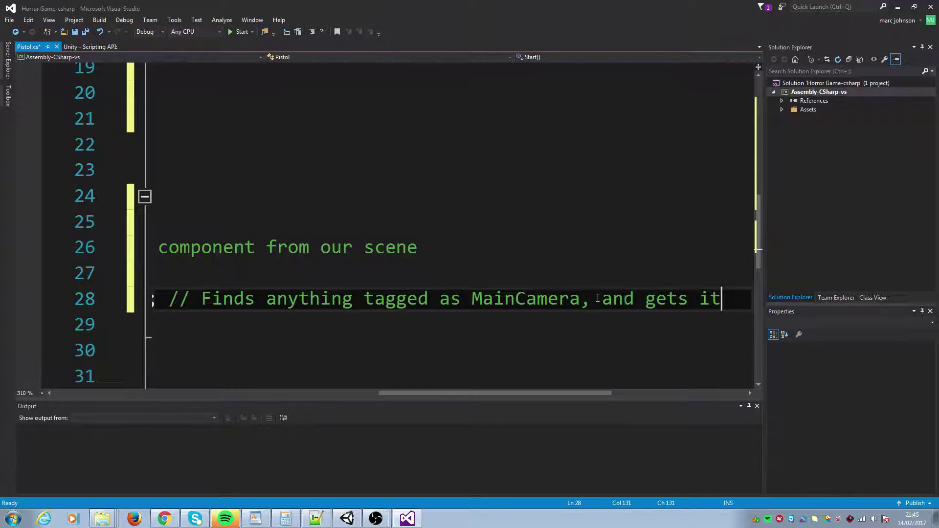
pyautogui.write("'s transfo")
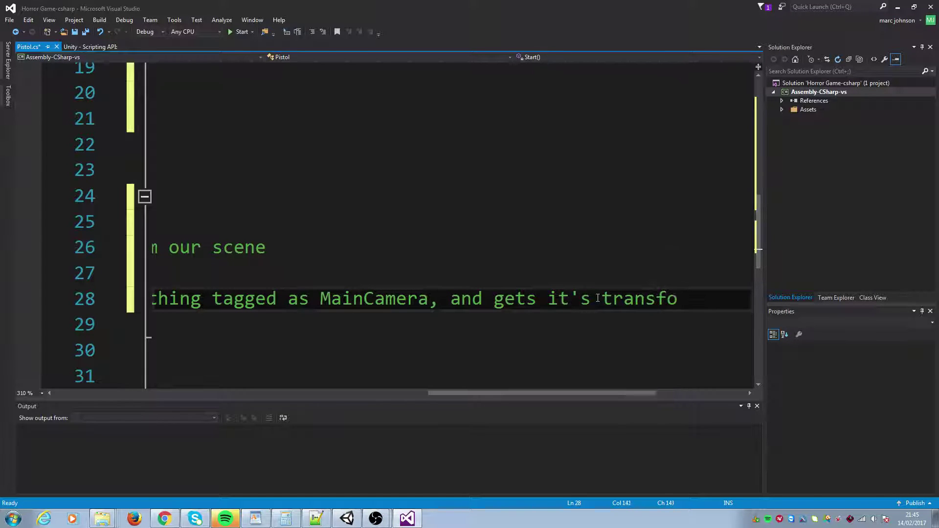
pyautogui.write('rm/')
pyautogui.moveTo(595, 393); pyautogui.dragTo(236, 394)
# In Update, add if(Input.GetButtonDown("Fire1") && ammo > 0) followed by an opening brace.
pyautogui.scroll(-4, 380, 316)
pyautogui.scroll(2, 394, 245)
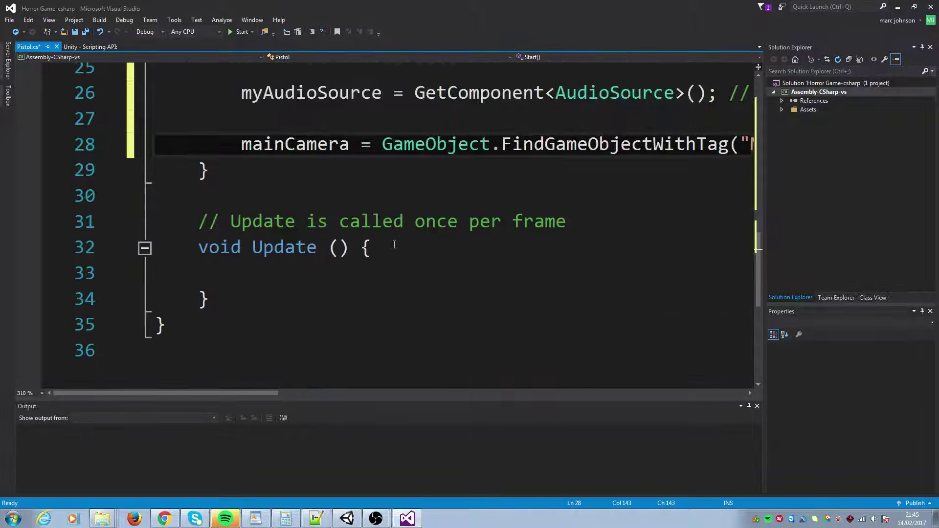
pyautogui.click(394, 249)
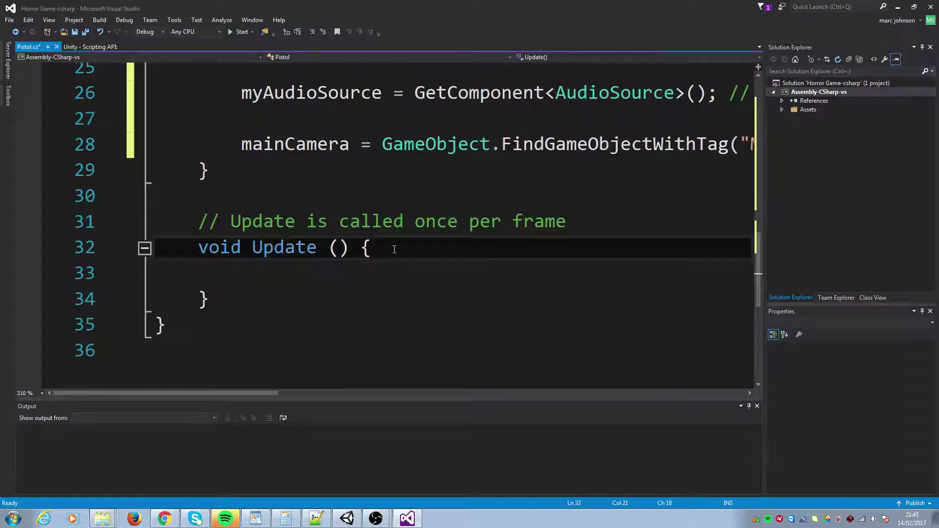
pyautogui.press('Return')
pyautogui.press('Return')
pyautogui.write('if(')
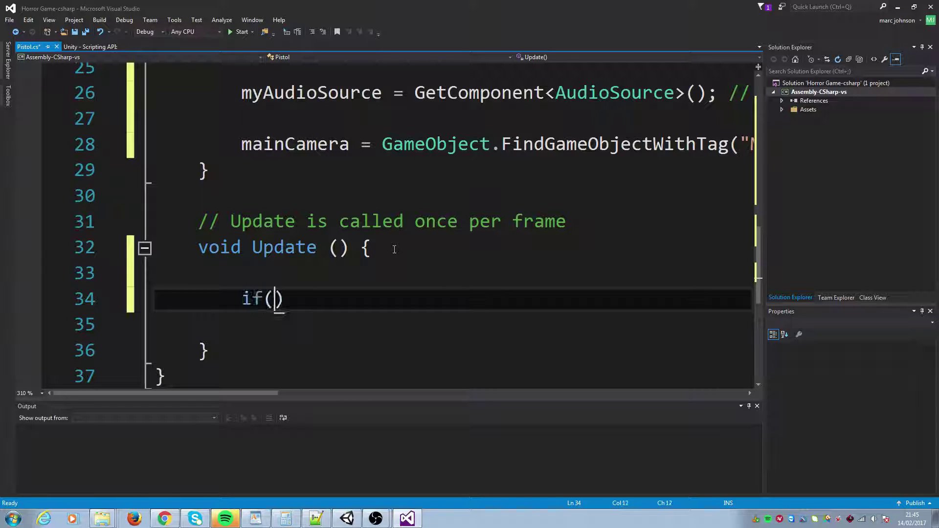
pyautogui.write('Input')
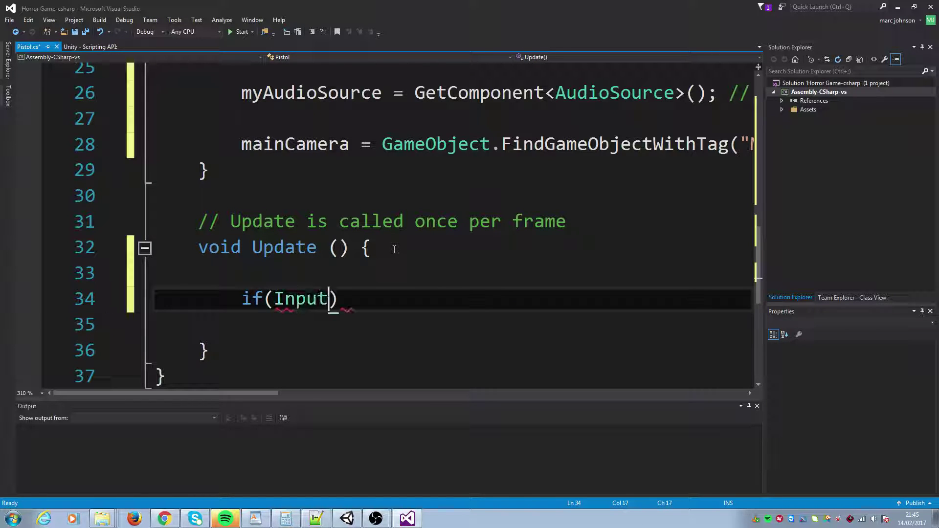
pyautogui.write('.Get')
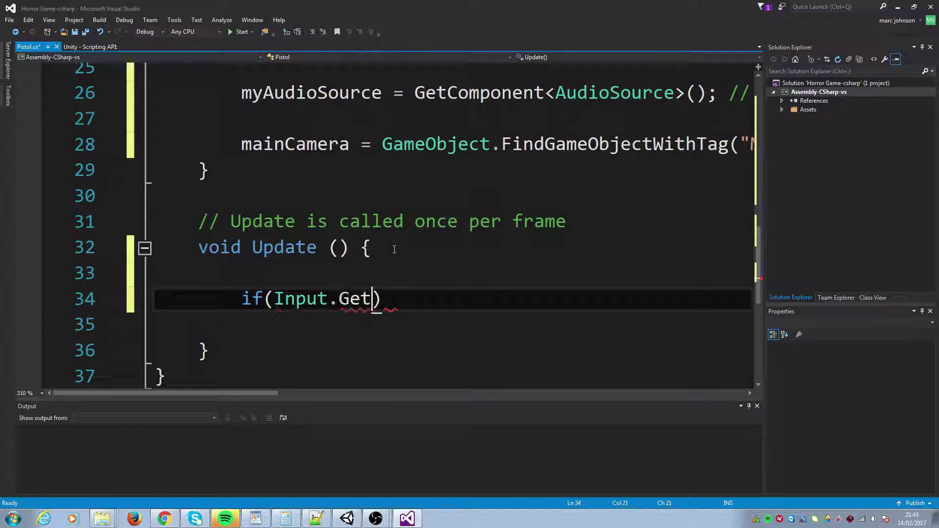
pyautogui.write('ButtonDown')
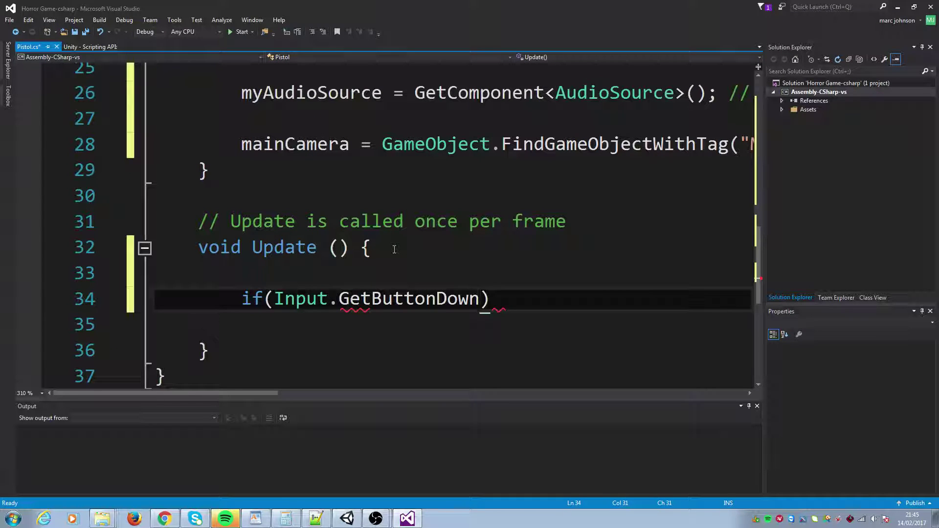
pyautogui.write('("')
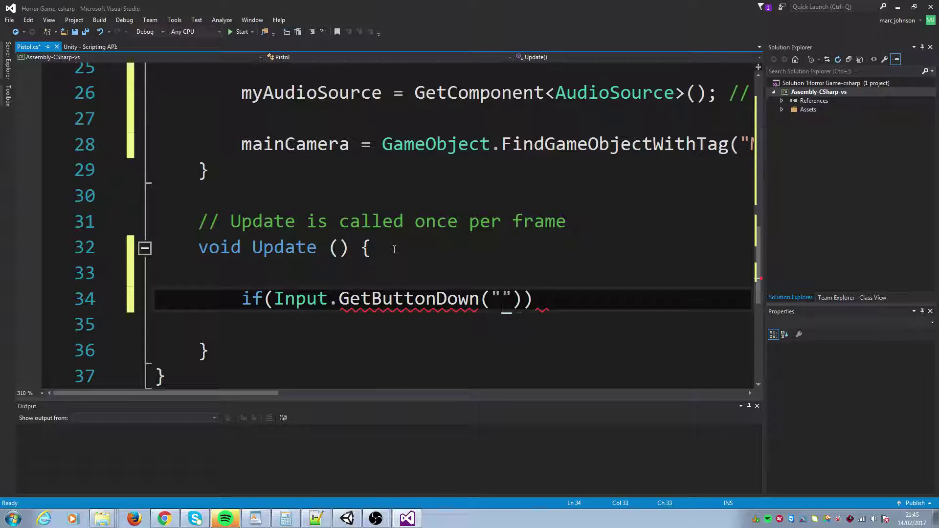
pyautogui.write('Fire1')
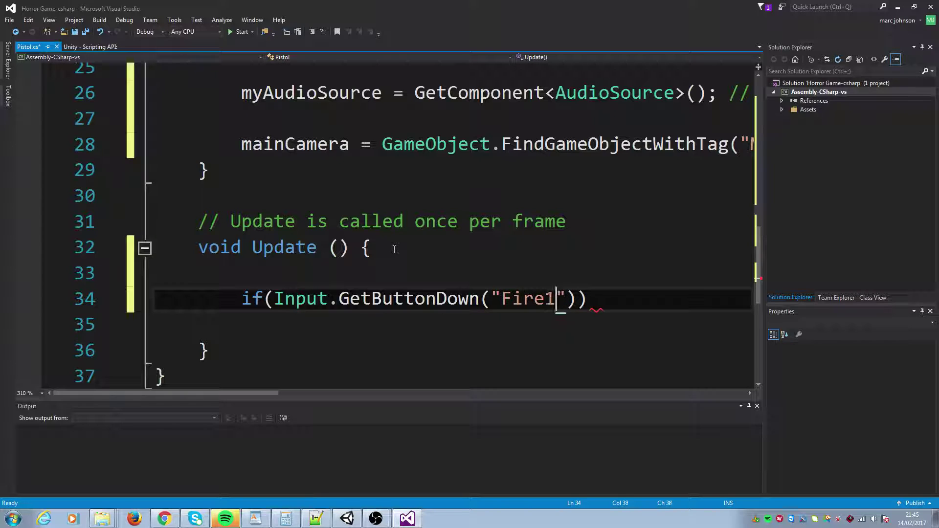
pyautogui.write('") ')
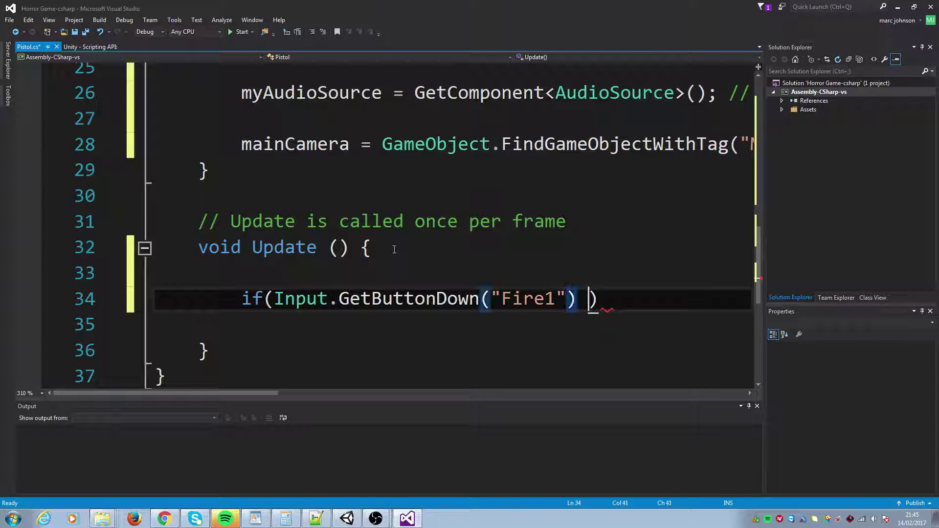
pyautogui.write('&& am')
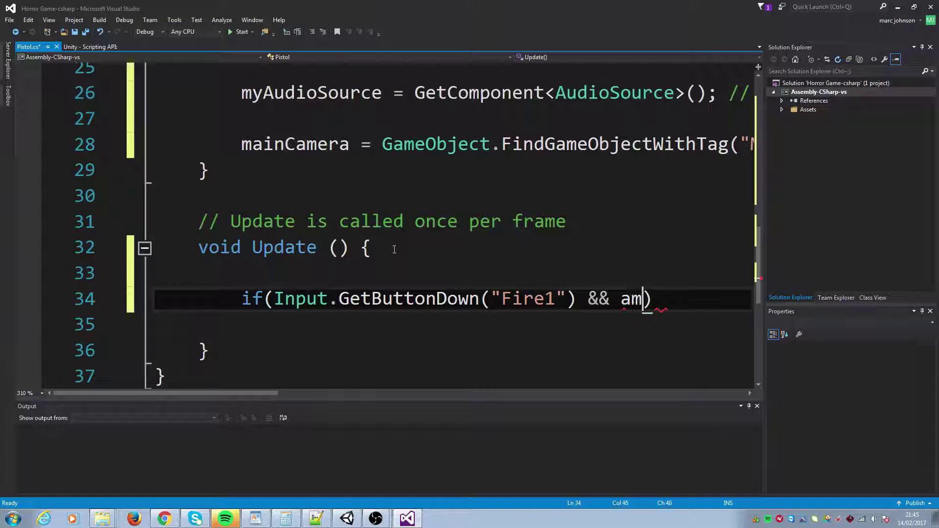
pyautogui.write('mo > ')
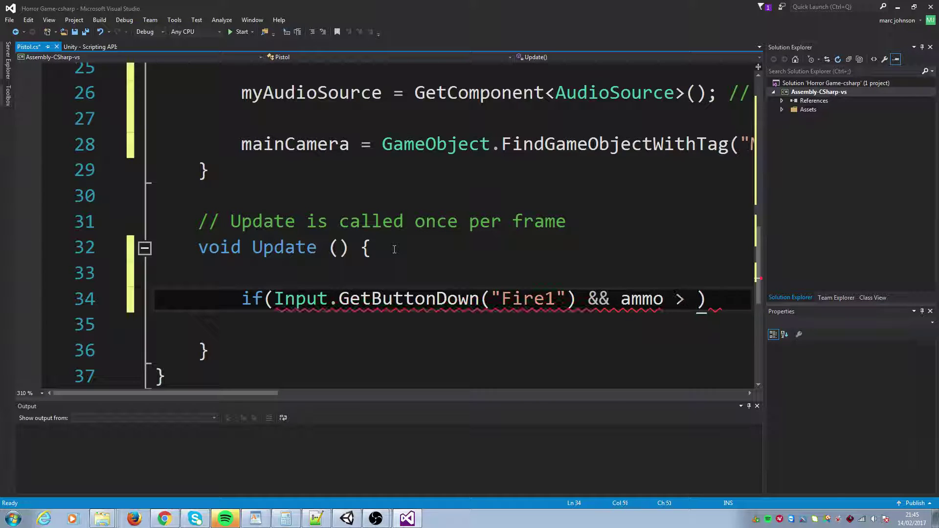
pyautogui.write('0)')
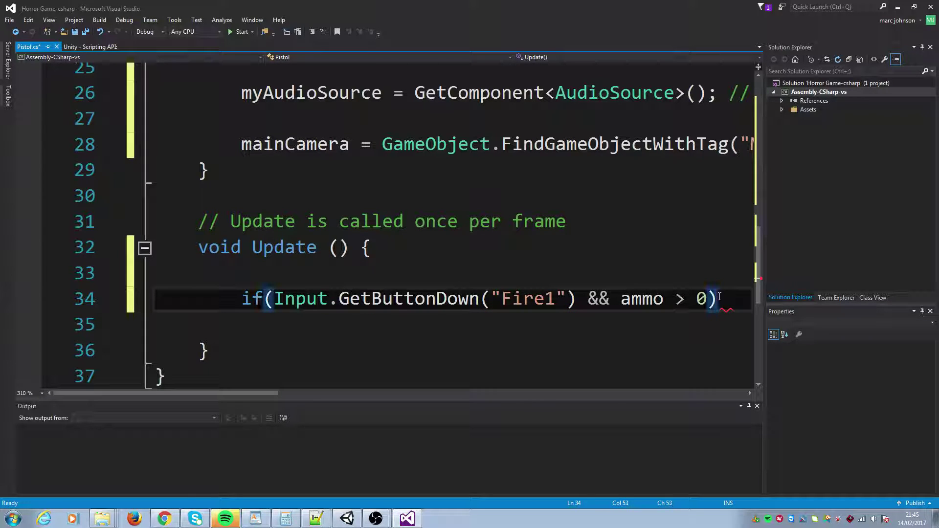
pyautogui.press('Return')
pyautogui.press('Return')
pyautogui.write('{')
pyautogui.press('Return')
pyautogui.press('Return')
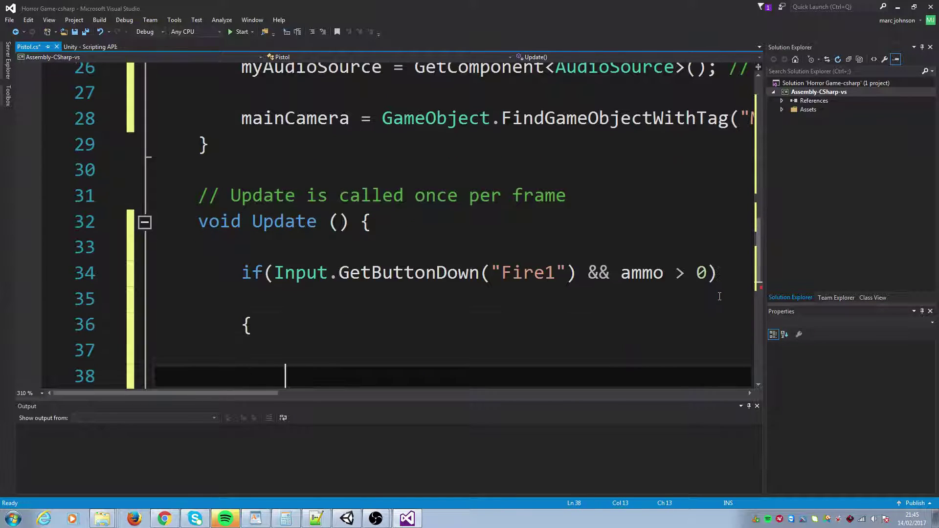
pyautogui.moveTo(256, 392); pyautogui.dragTo(318, 391)
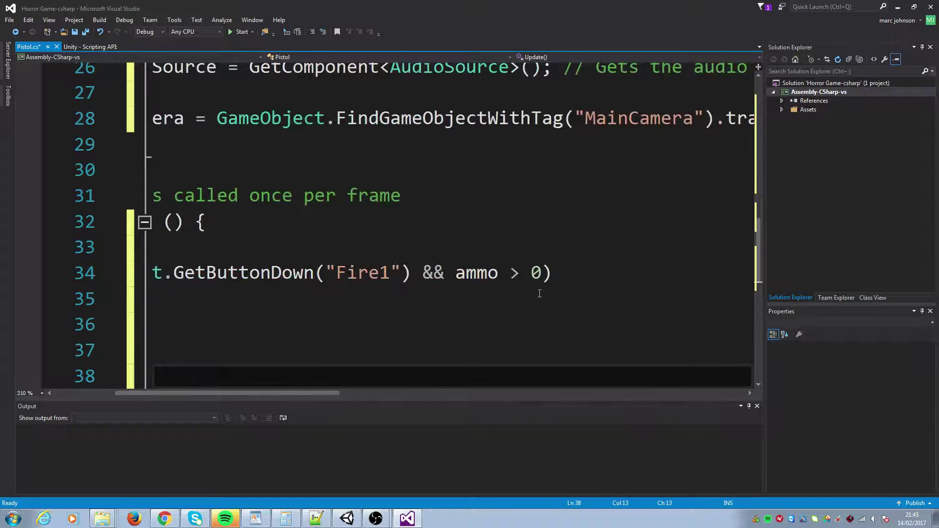
# Append '// If player presses left mouse button, and our ammo is greater than 0' to the if line.
pyautogui.click(581, 276)
pyautogui.write('/')
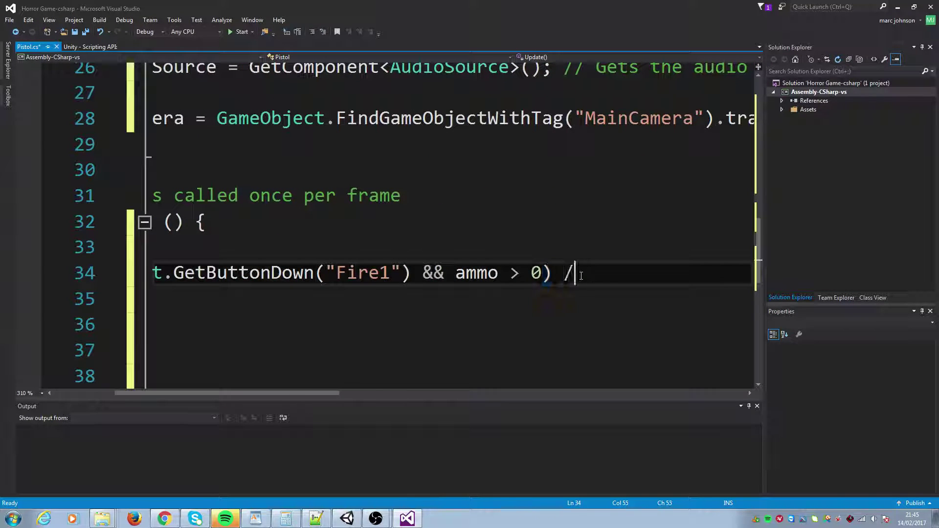
pyautogui.write('/ If p')
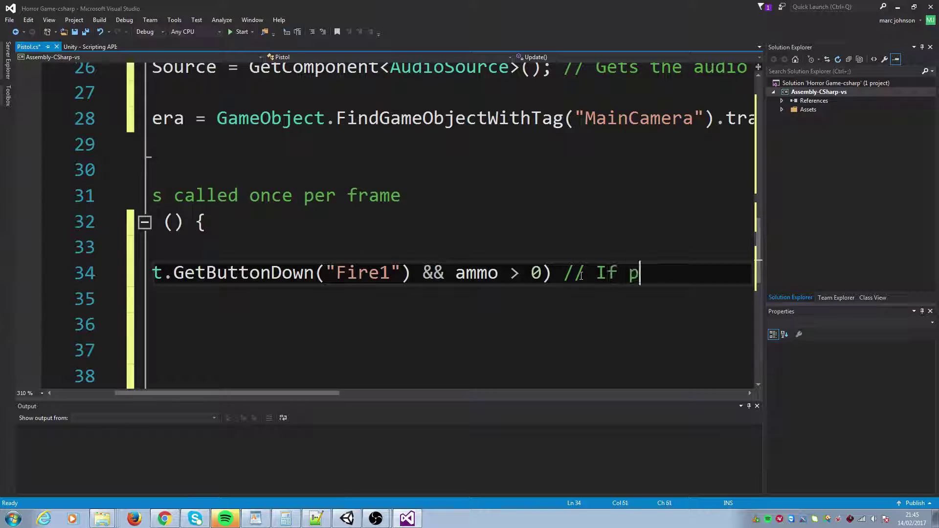
pyautogui.write('layer presse')
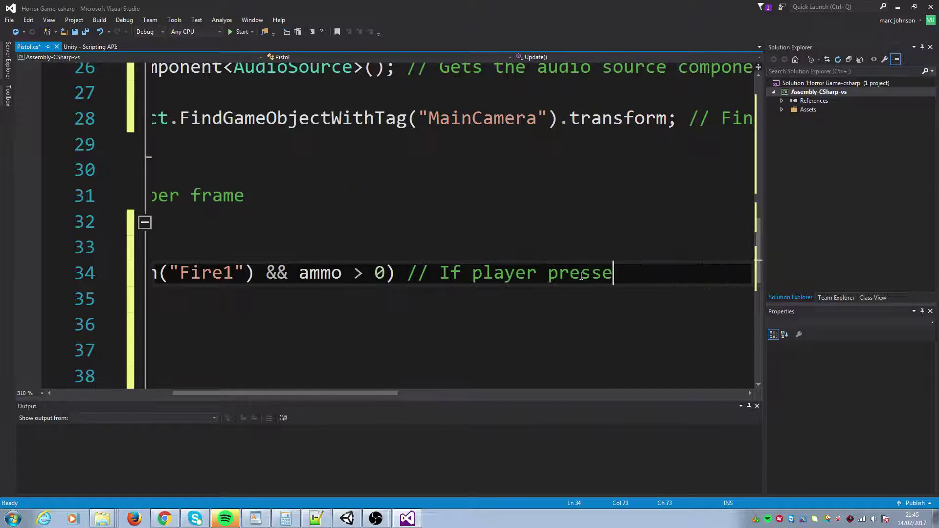
pyautogui.write('sleft m')
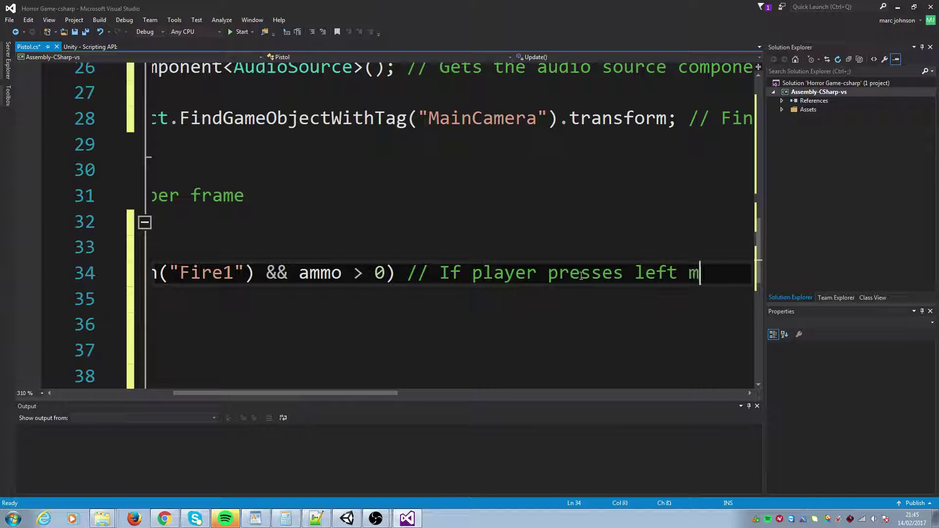
pyautogui.write('ouse button,')
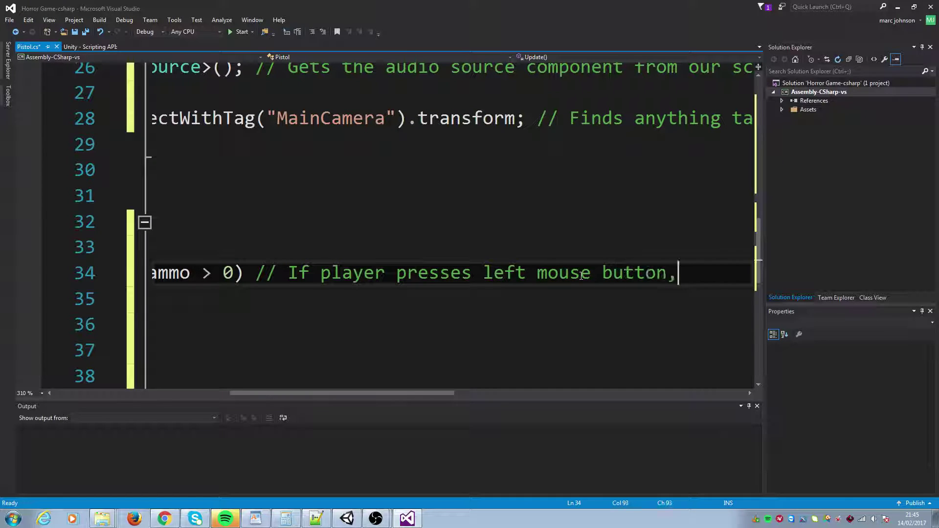
pyautogui.write(' and our')
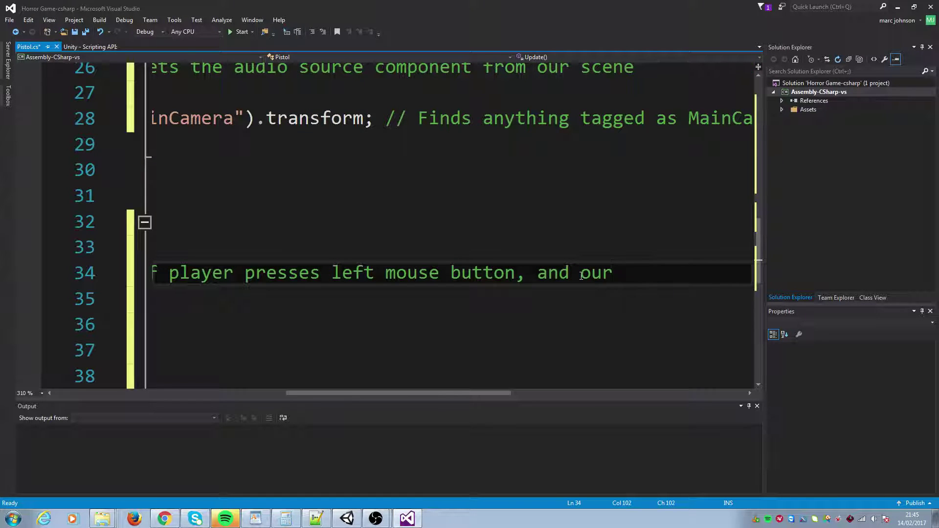
pyautogui.write('ammo is ')
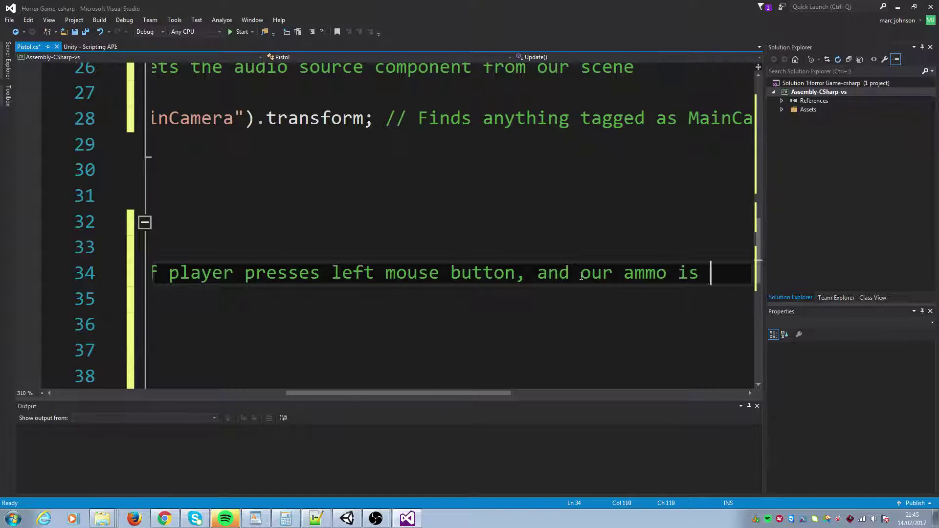
pyautogui.write('greater th')
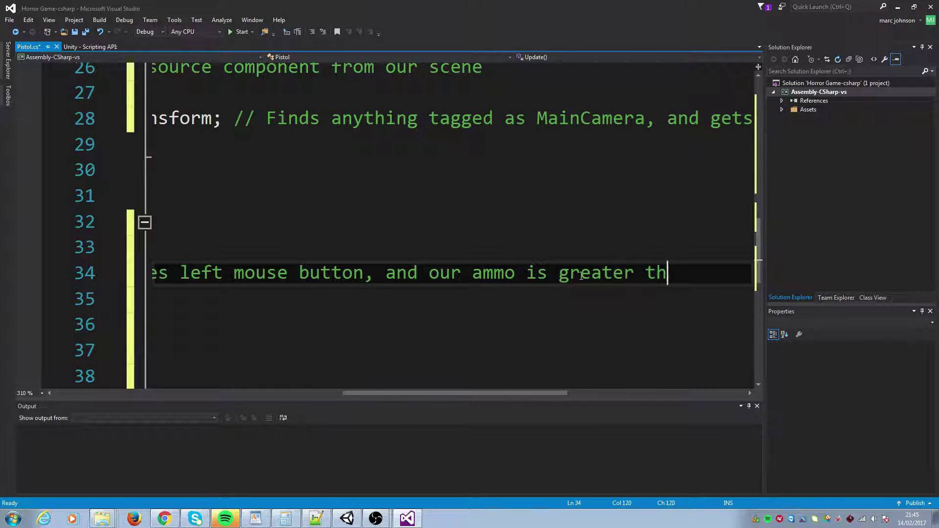
pyautogui.write('an 0')
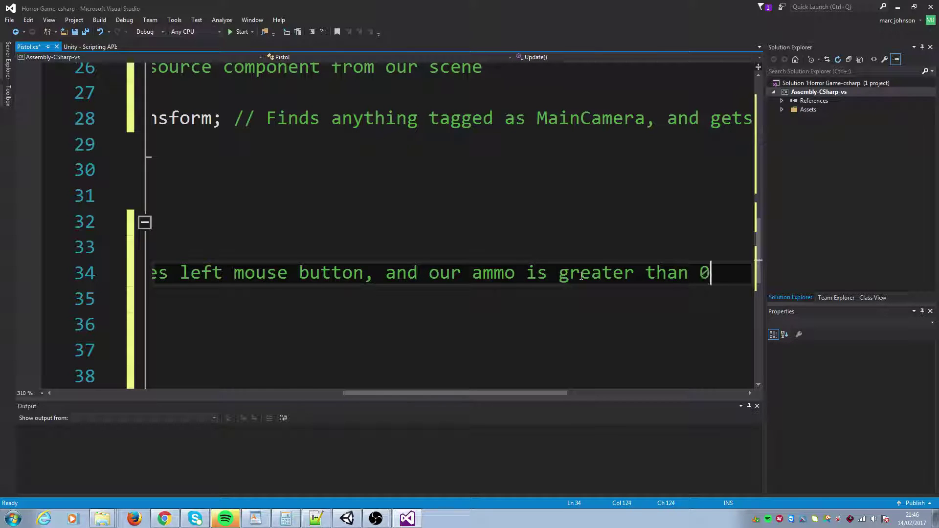
pyautogui.moveTo(424, 393); pyautogui.dragTo(152, 386)
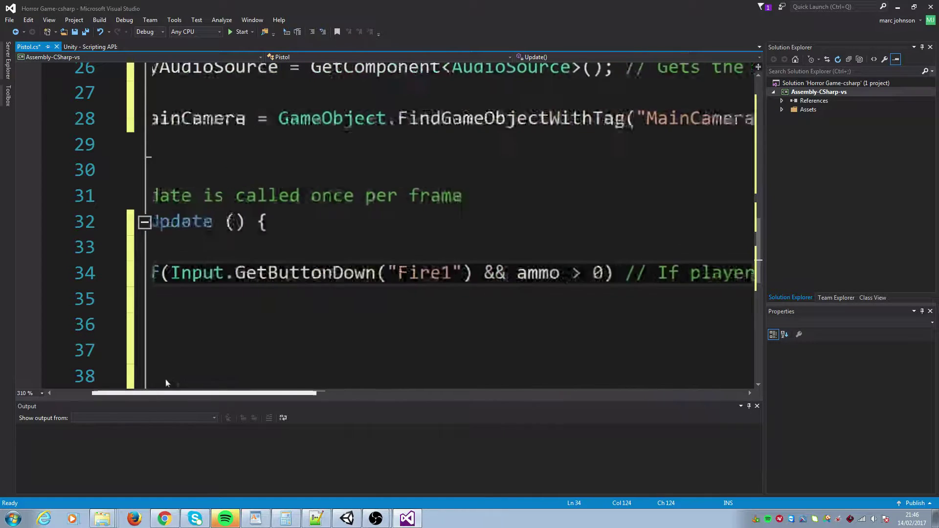
# Type a Shoot call inside the Fire1 block, replacing the wrongly completed shootSound.
pyautogui.scroll(-2, 307, 256)
pyautogui.scroll(1, 284, 281)
pyautogui.click(284, 282)
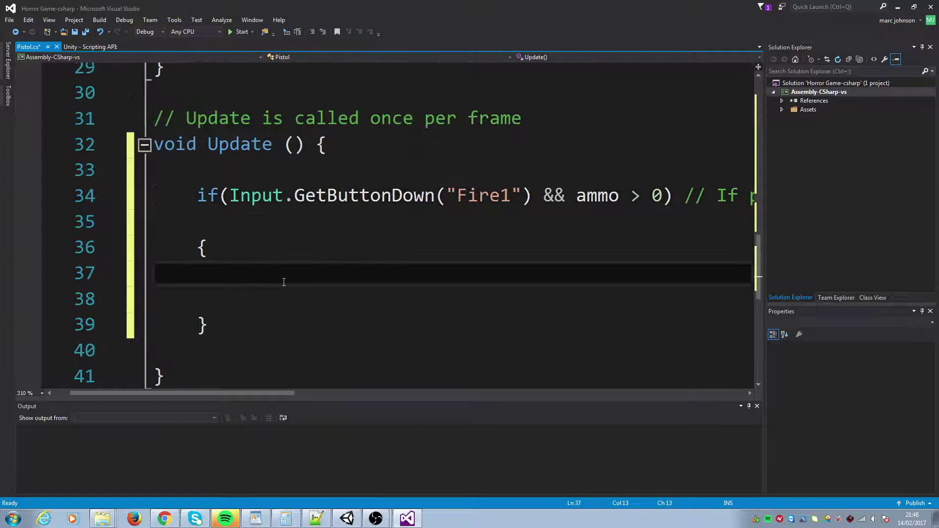
pyautogui.press('Return')
pyautogui.press('Return')
pyautogui.write('Shoot')
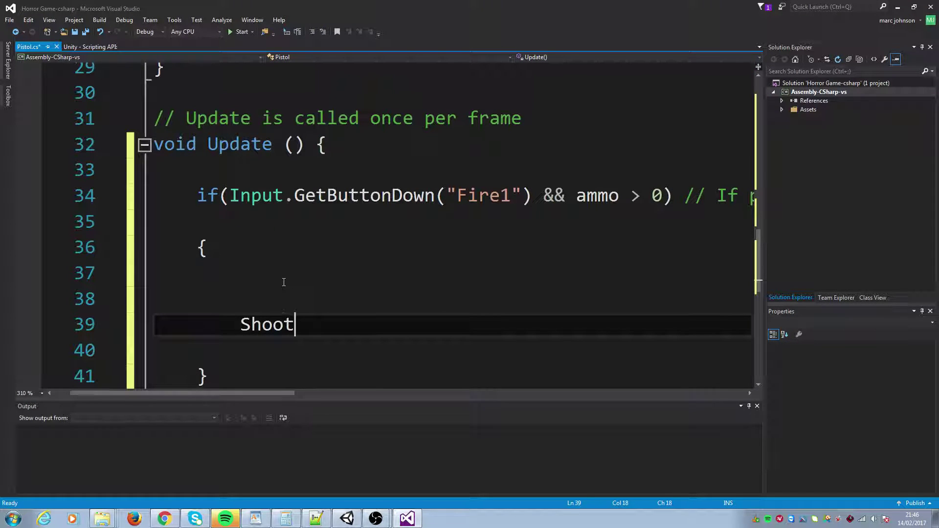
pyautogui.write('S(')
pyautogui.press('BackSpace')
pyautogui.press('BackSpace')
pyautogui.press('BackSpace')
pyautogui.press('BackSpace')
pyautogui.press('BackSpace')
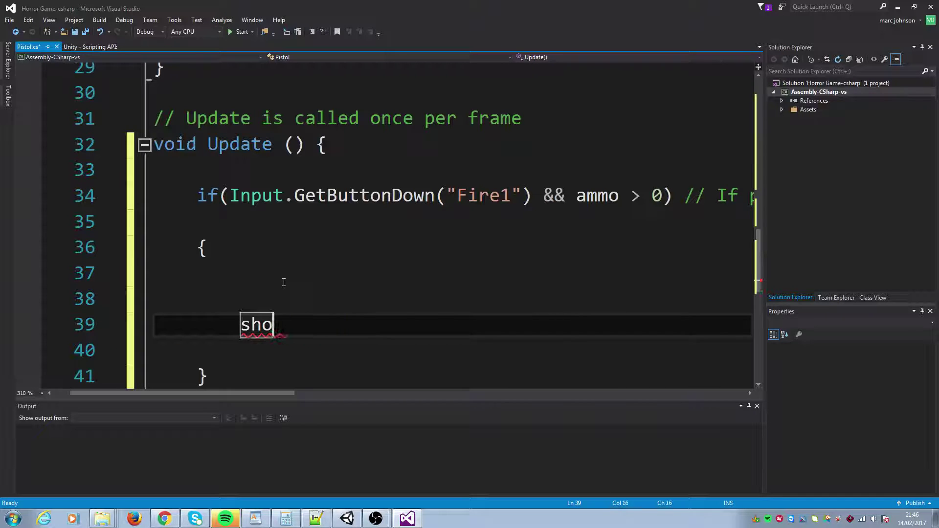
pyautogui.press('BackSpace')
pyautogui.press('BackSpace')
pyautogui.press('BackSpace')
pyautogui.write('Sh')
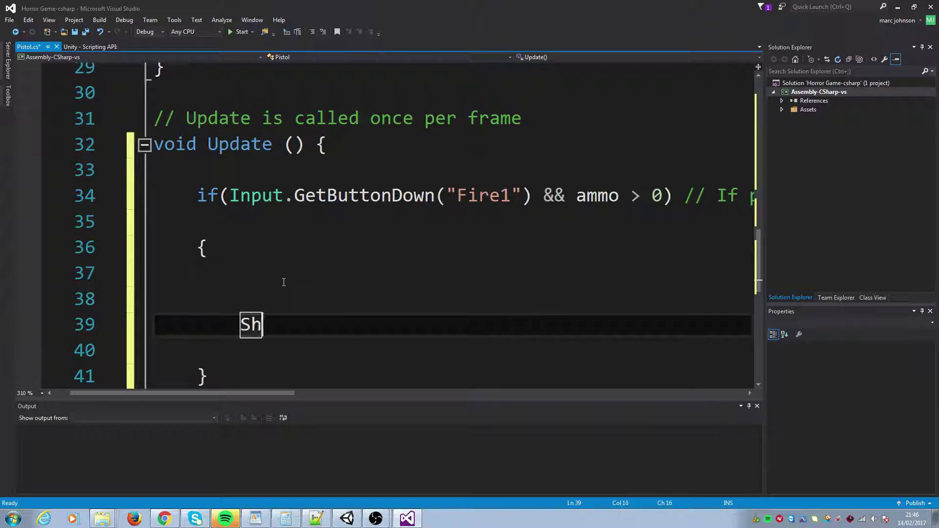
pyautogui.write('oot')
pyautogui.click(284, 282)
pyautogui.click(317, 330)
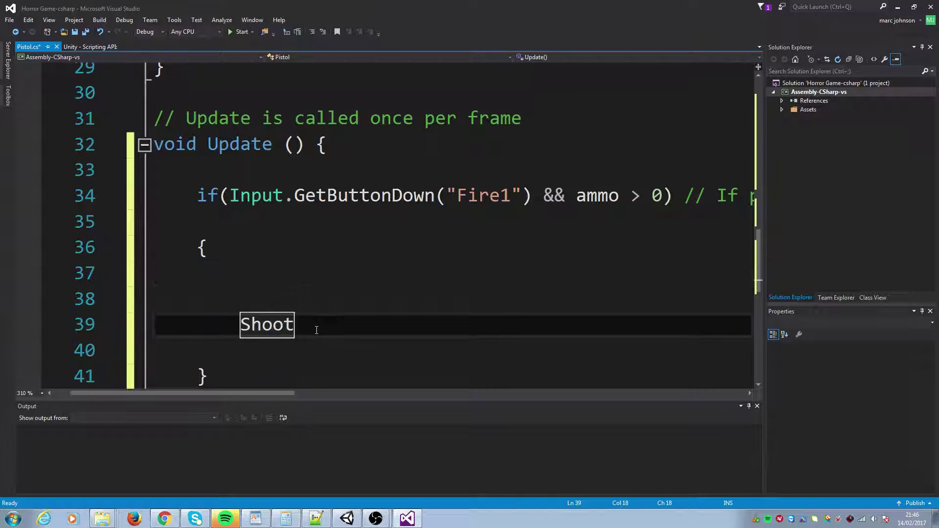
# Finish the call as 'Shoot();' with the comment 'Call the shoot function'.
pyautogui.write('(); /')
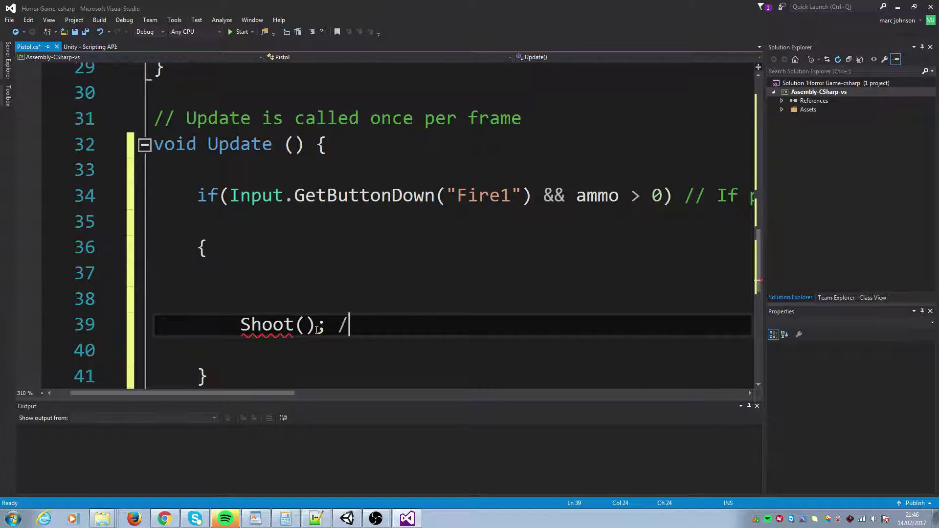
pyautogui.write(' Cal')
pyautogui.write('l the shoot')
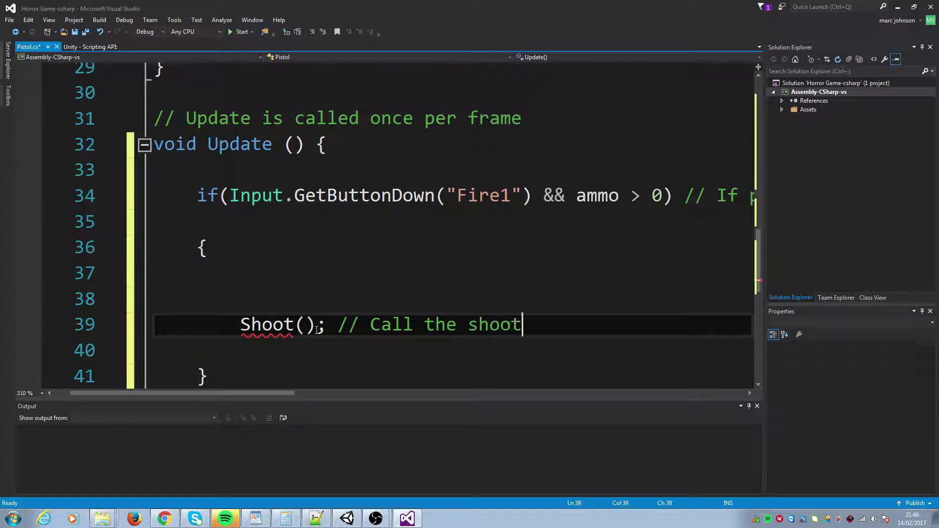
pyautogui.write(' functio')
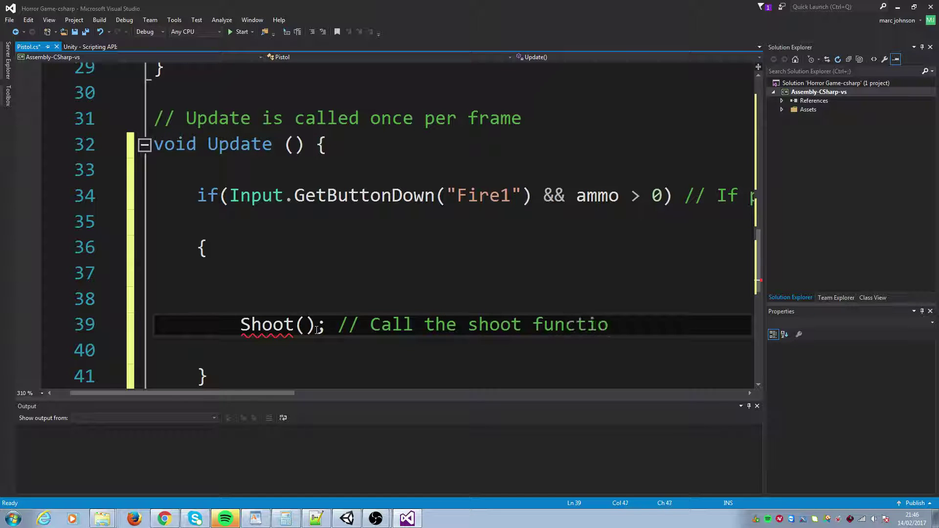
pyautogui.write('m')
pyautogui.press('BackSpace')
pyautogui.write('n')
pyautogui.scroll(-3, 309, 325)
pyautogui.scroll(1, 269, 289)
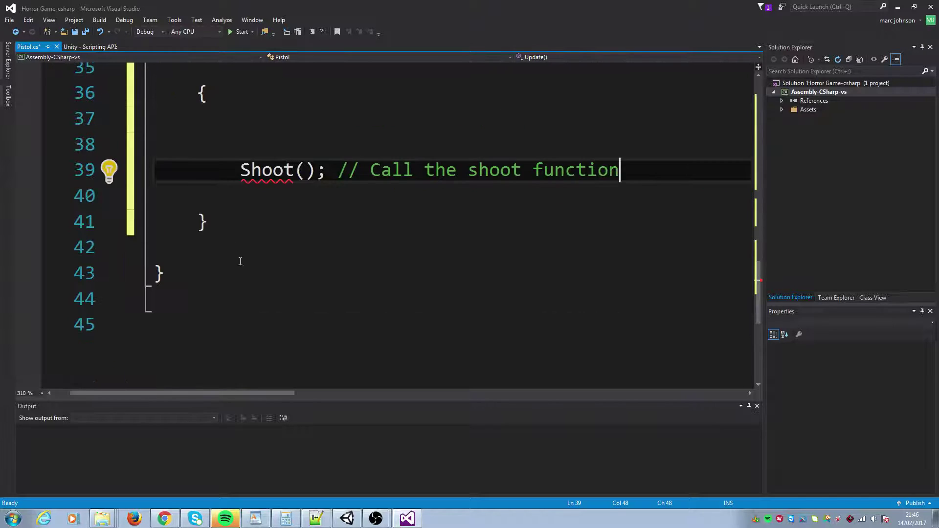
pyautogui.click(220, 222)
# Declare public void Shoot() below the if block and open its body with a brace.
pyautogui.press('Return')
pyautogui.press('Return')
pyautogui.write('p')
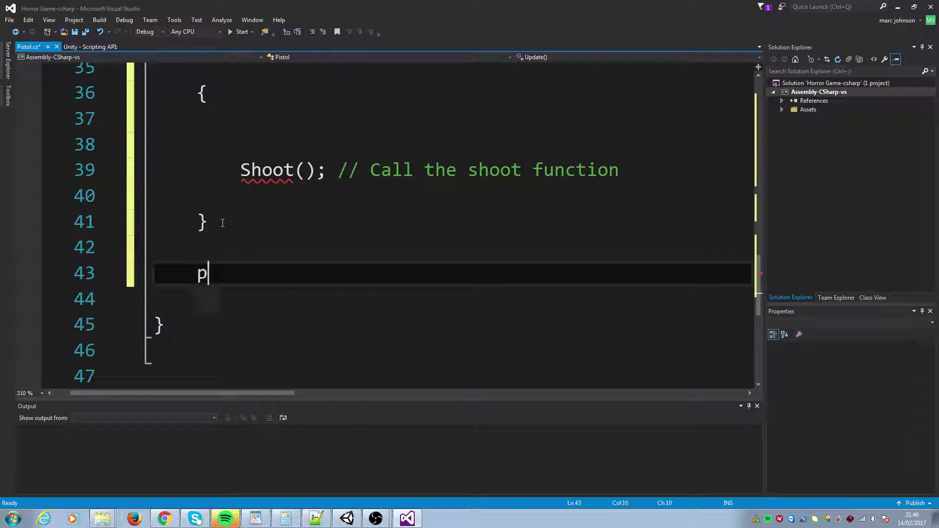
pyautogui.write('ublic voi')
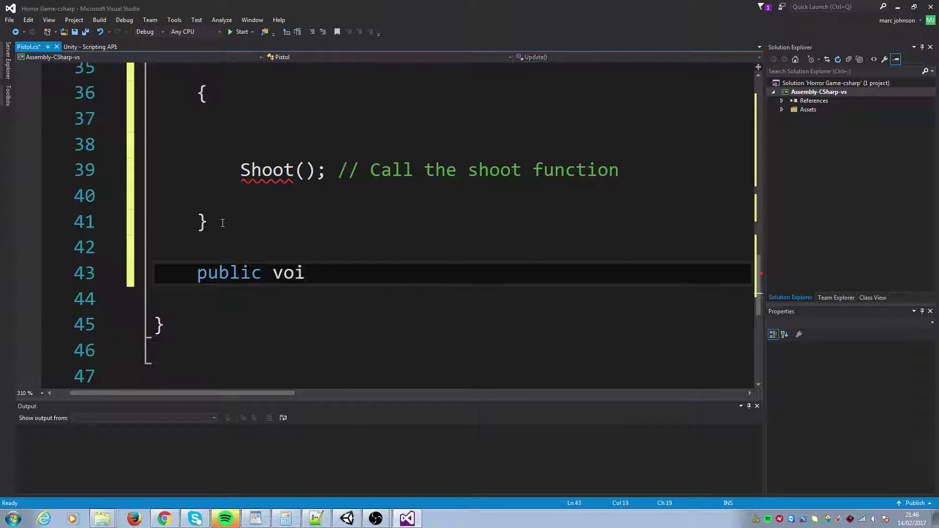
pyautogui.write('d Shoot')
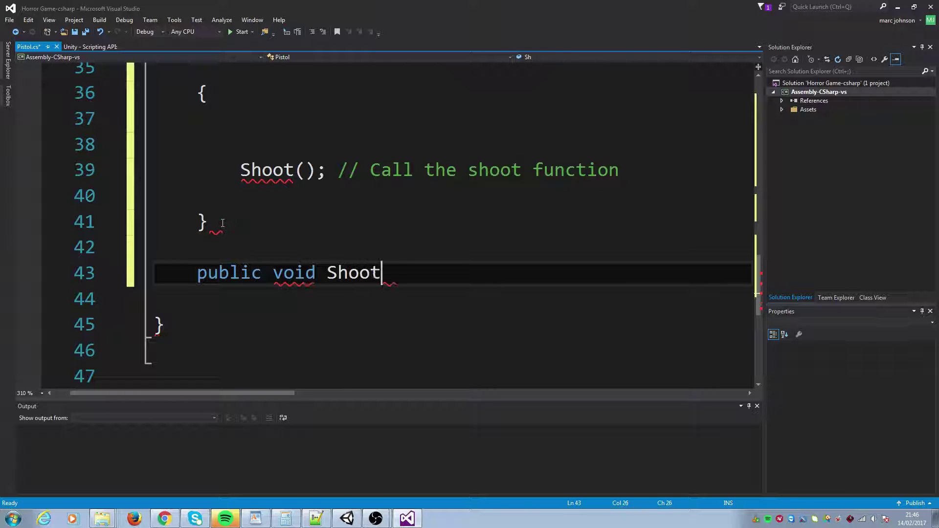
pyautogui.write('();')
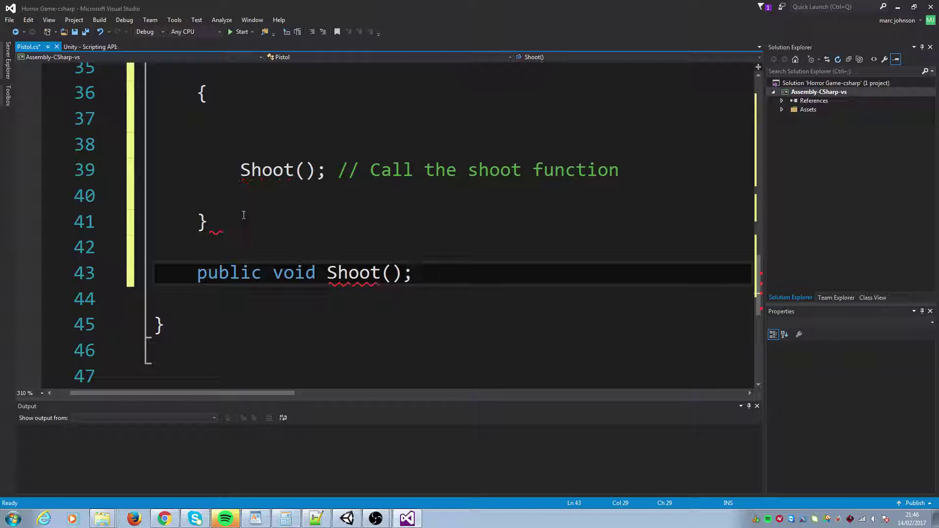
pyautogui.press('BackSpace')
pyautogui.press('Return')
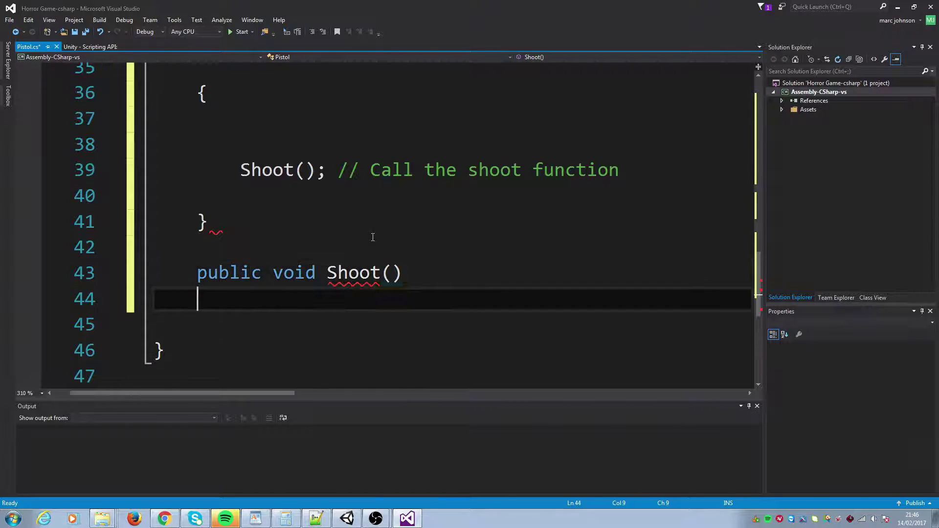
pyautogui.press('Return')
pyautogui.write('{')
pyautogui.press('Return')
pyautogui.press('Return')
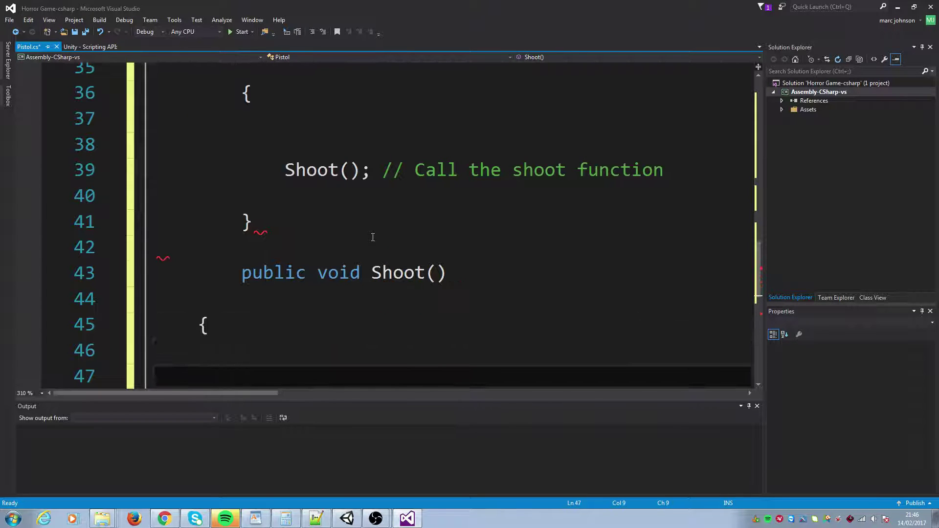
# Add a closing brace after the if block to close the Update() method.
pyautogui.scroll(-1, 286, 242)
pyautogui.scroll(3, 286, 242)
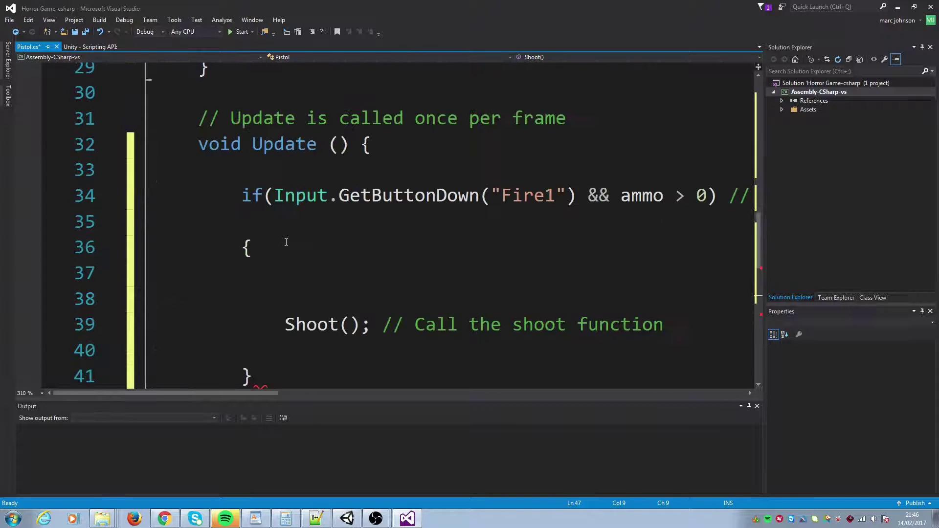
pyautogui.scroll(-2, 287, 245)
pyautogui.click(268, 226)
pyautogui.scroll(2, 272, 237)
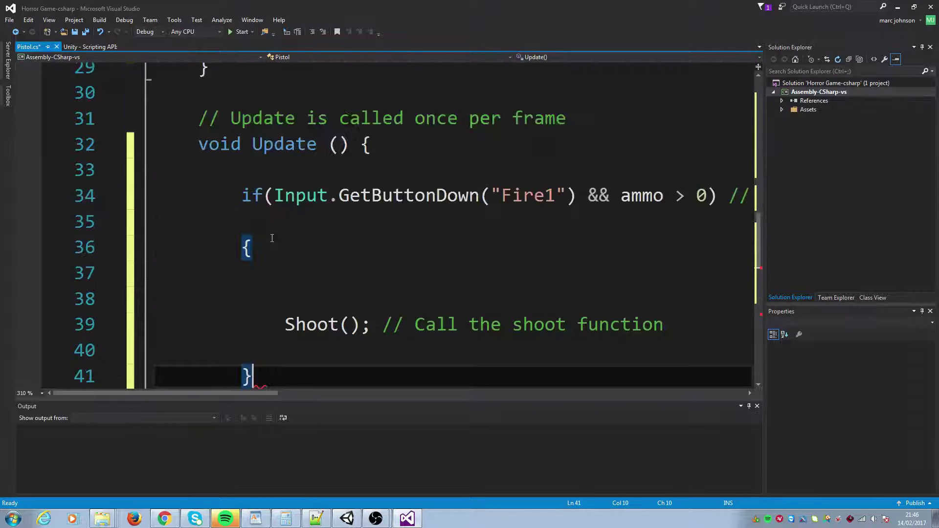
pyautogui.press('Return')
pyautogui.press('Return')
pyautogui.write('}')
# Move the cursor into the empty Shoot() body at line 49.
pyautogui.scroll(-3, 222, 274)
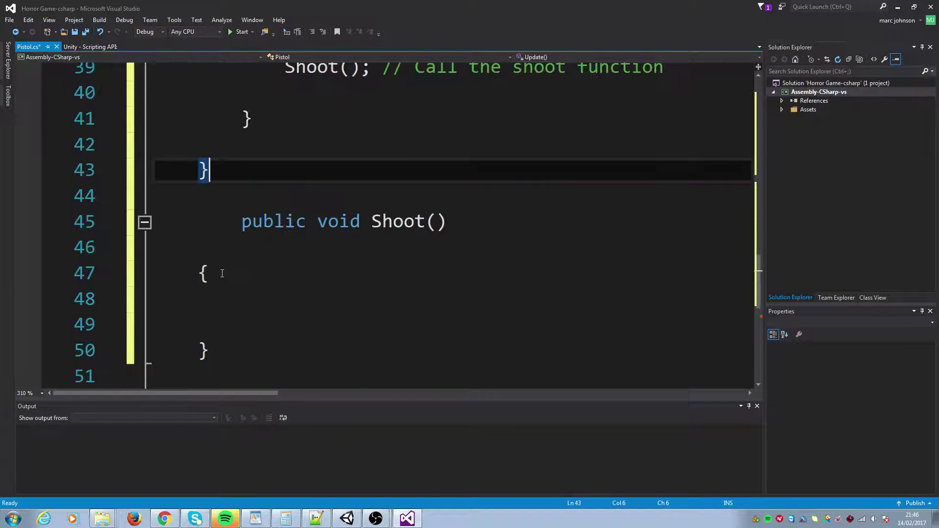
pyautogui.click(249, 315)
pyautogui.scroll(-2, 249, 315)
pyautogui.scroll(1, 250, 314)
pyautogui.click(178, 351)
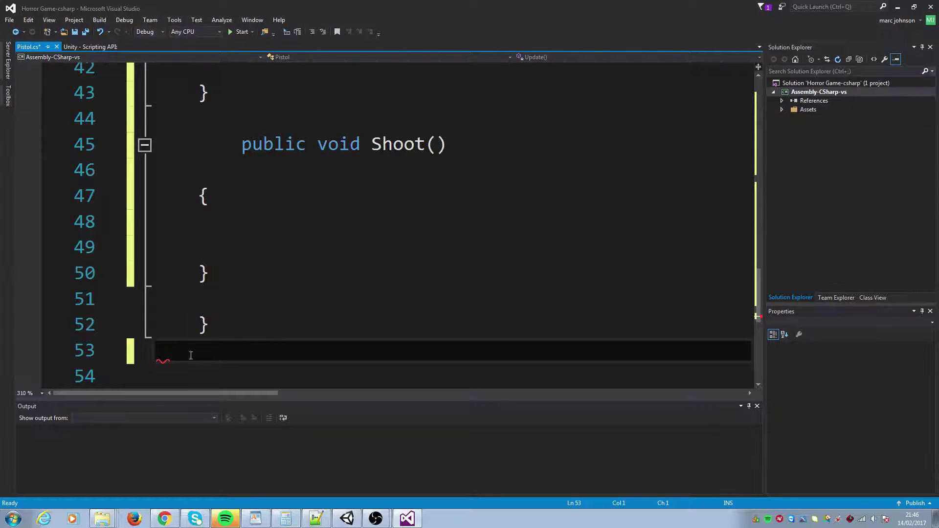
pyautogui.click(221, 325)
pyautogui.scroll(10, 222, 325)
pyautogui.scroll(-10, 220, 328)
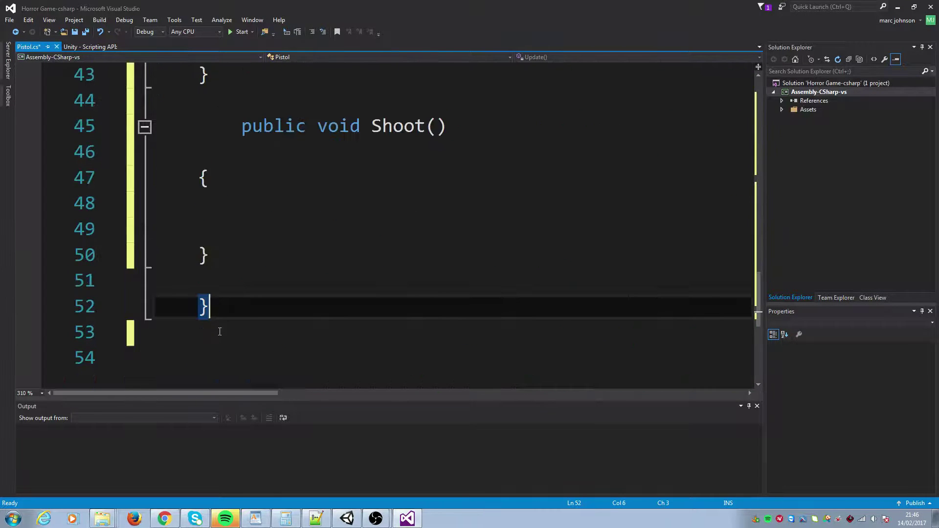
pyautogui.click(235, 211)
pyautogui.click(263, 226)
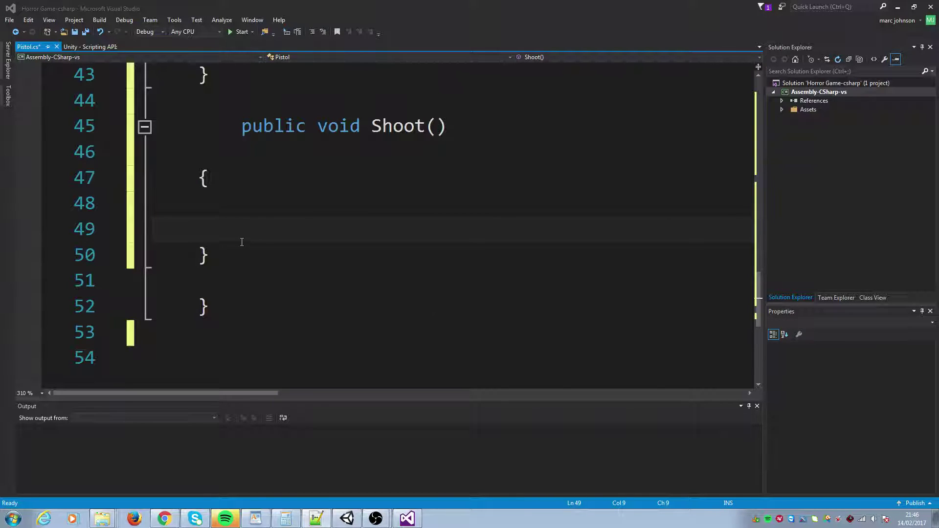
# Decrement ammo in Shoot() with the comment 'Take away 1 ammo per shot'.
pyautogui.click(250, 223)
pyautogui.press('Up')
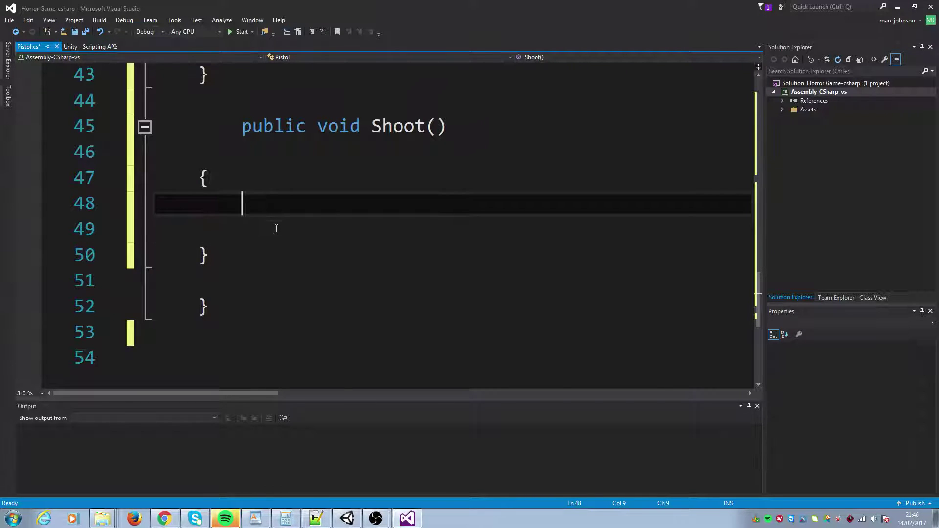
pyautogui.press('Down')
pyautogui.write('amm')
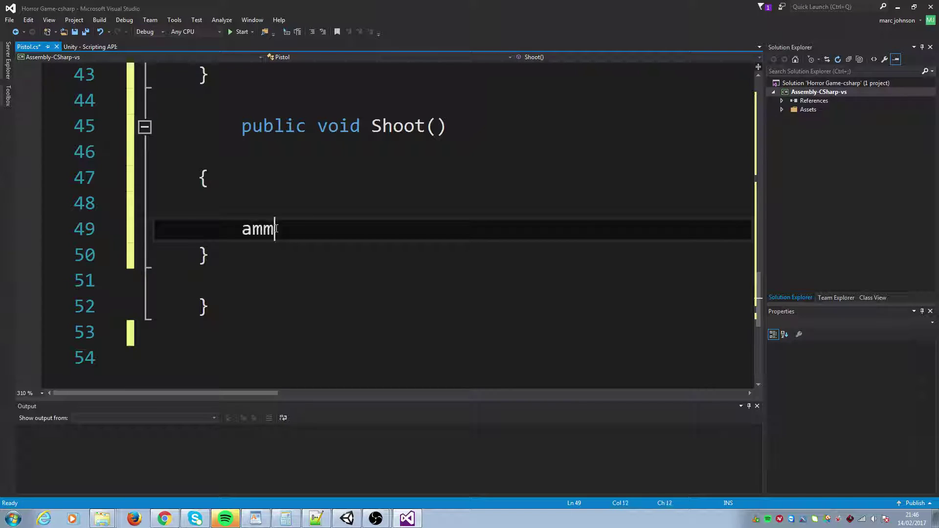
pyautogui.write('ko--;')
pyautogui.write('// Take a')
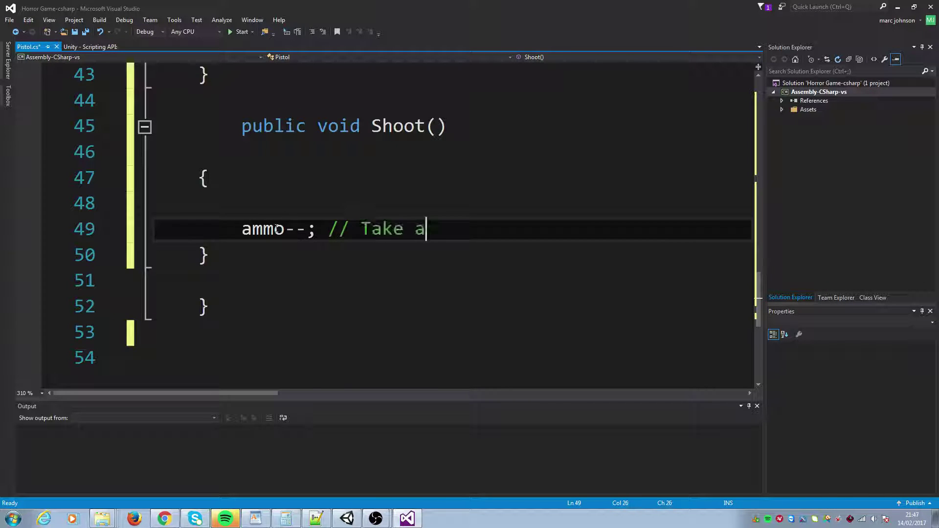
pyautogui.write('waty')
pyautogui.press('BackSpace')
pyautogui.press('BackSpace')
pyautogui.write('y ')
pyautogui.write('1 ammo pe')
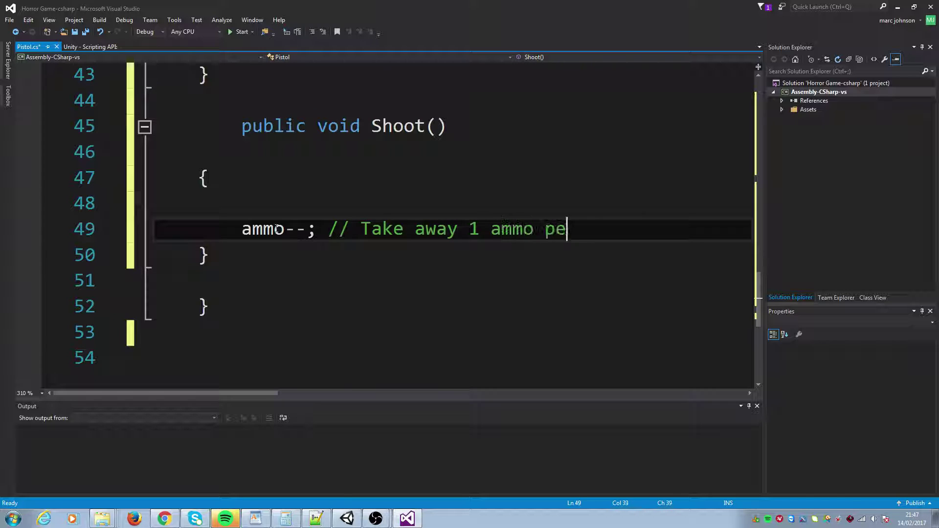
pyautogui.write('r shot')
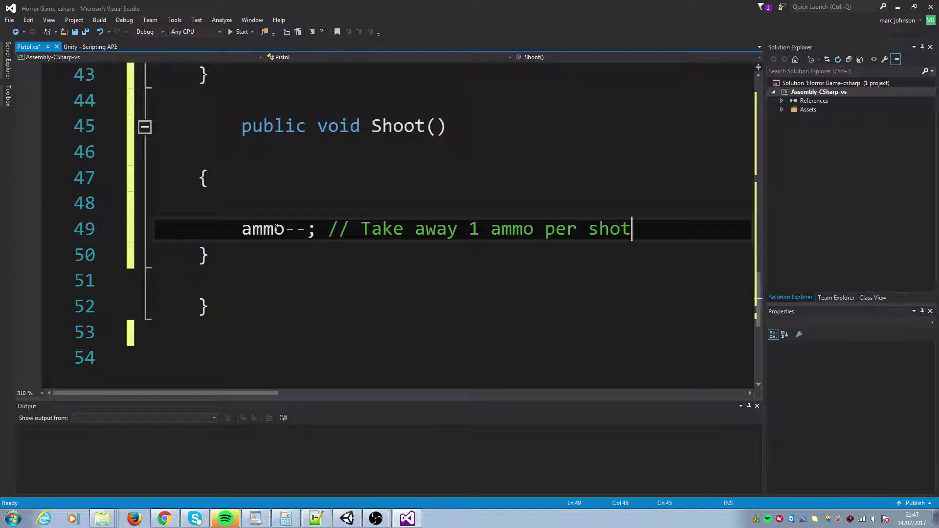
pyautogui.press('Return')
pyautogui.press('Return')
# Create a Ray from mainCamera.position along mainCamera.forward, commented as shooting forward from the main camera.
pyautogui.write('Ray')
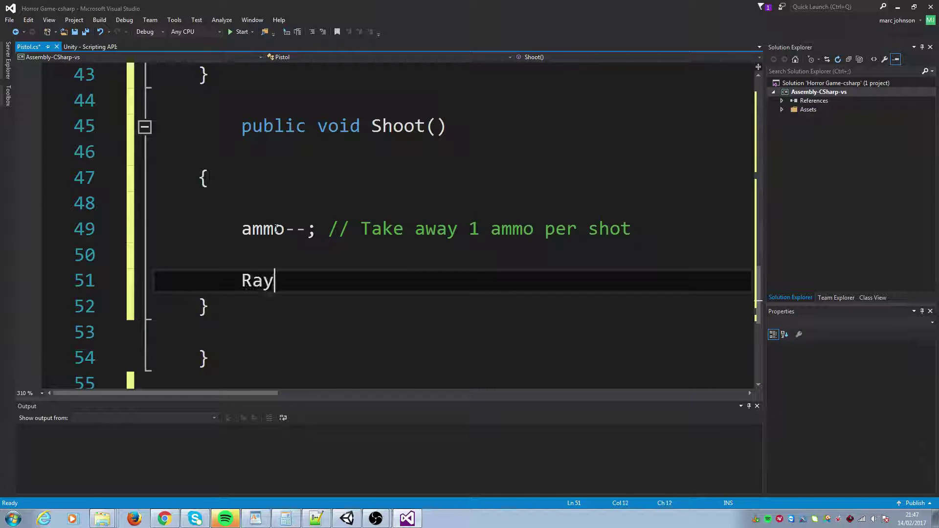
pyautogui.write('ray =')
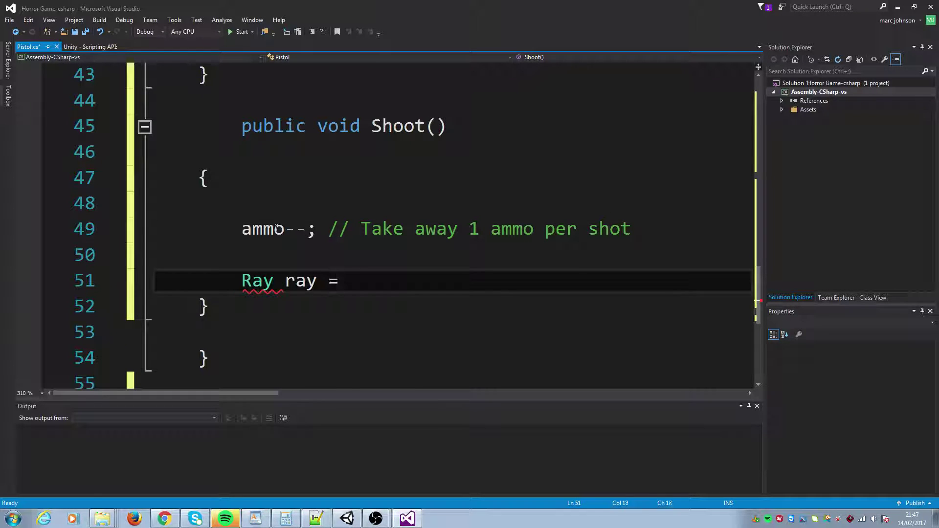
pyautogui.write('ne')
pyautogui.write('w Ray')
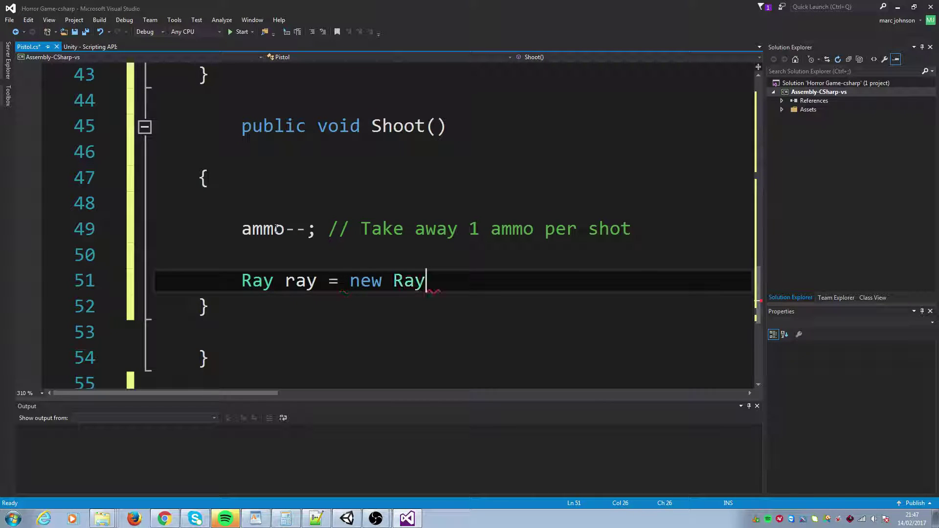
pyautogui.write('(mainCamera')
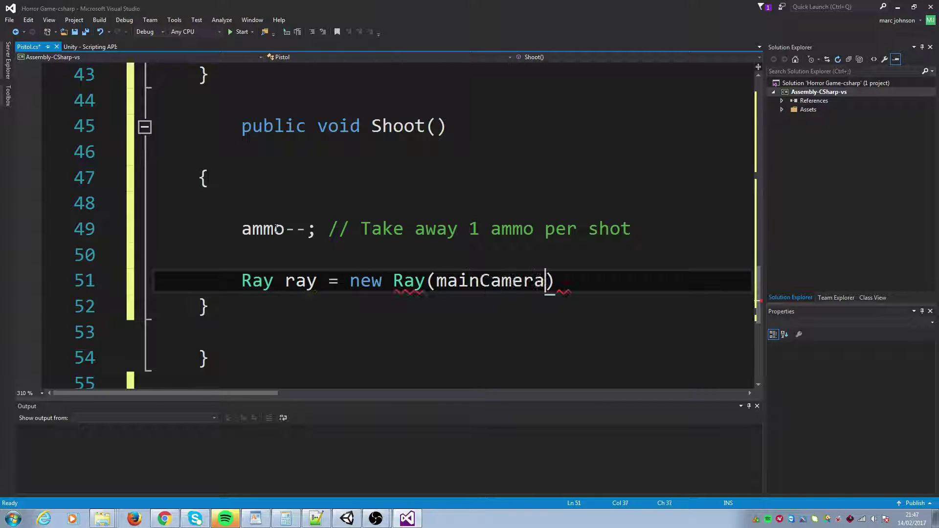
pyautogui.write('.position')
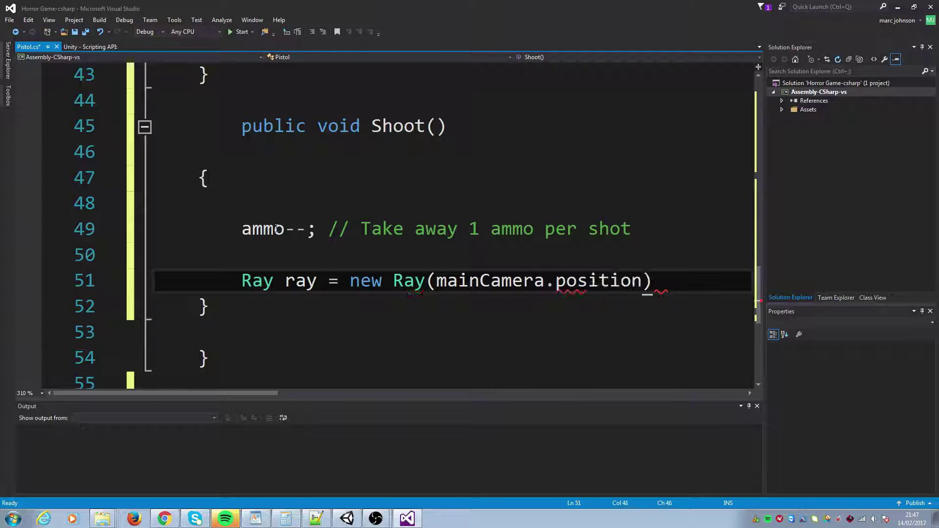
pyautogui.write(', main')
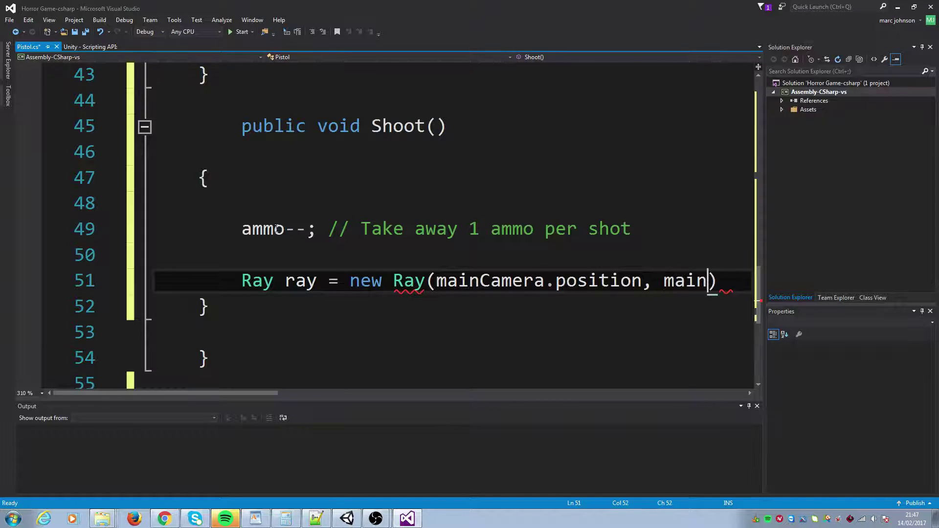
pyautogui.write('Camera')
pyautogui.write('ra.for')
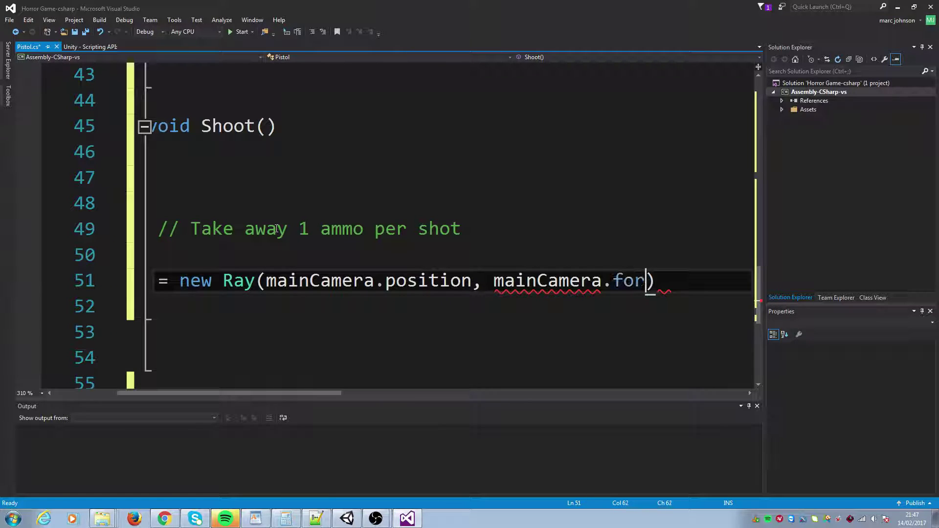
pyautogui.write('ward)')
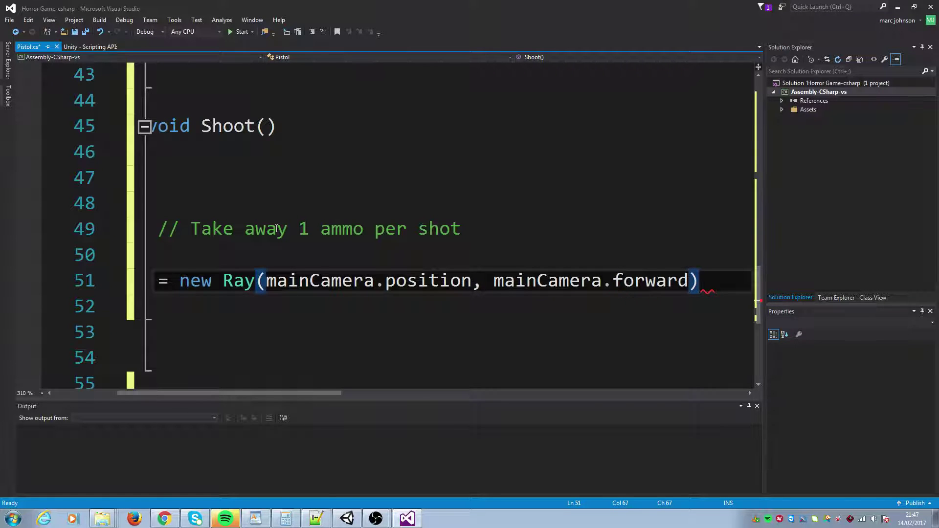
pyautogui.write('; //')
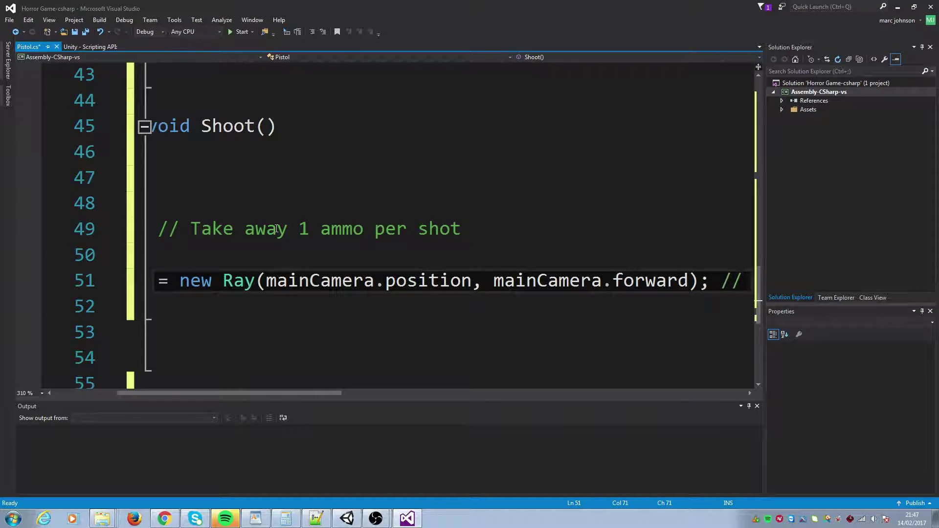
pyautogui.write(' creat6e a')
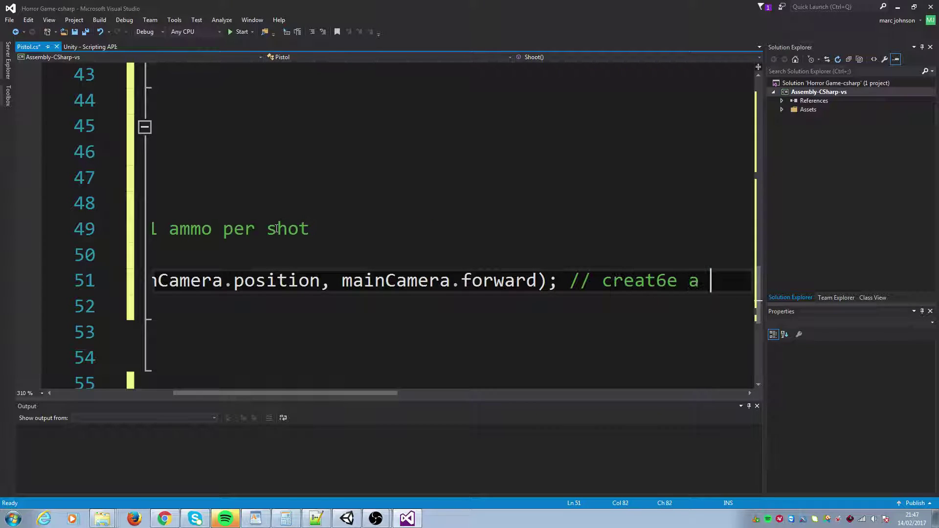
pyautogui.press('BackSpace')
pyautogui.press('BackSpace')
pyautogui.press('BackSpace')
pyautogui.press('BackSpace')
pyautogui.press('BackSpace')
pyautogui.write('e a nw')
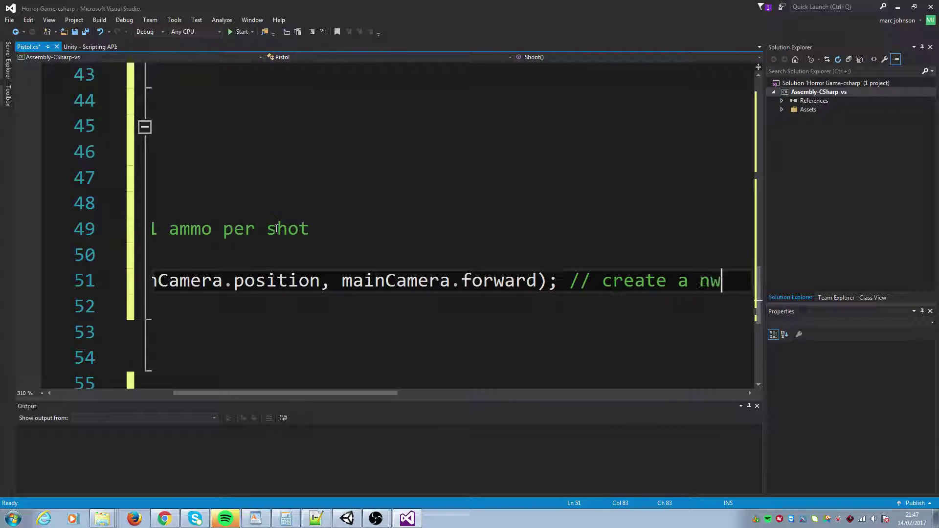
pyautogui.write('ray which')
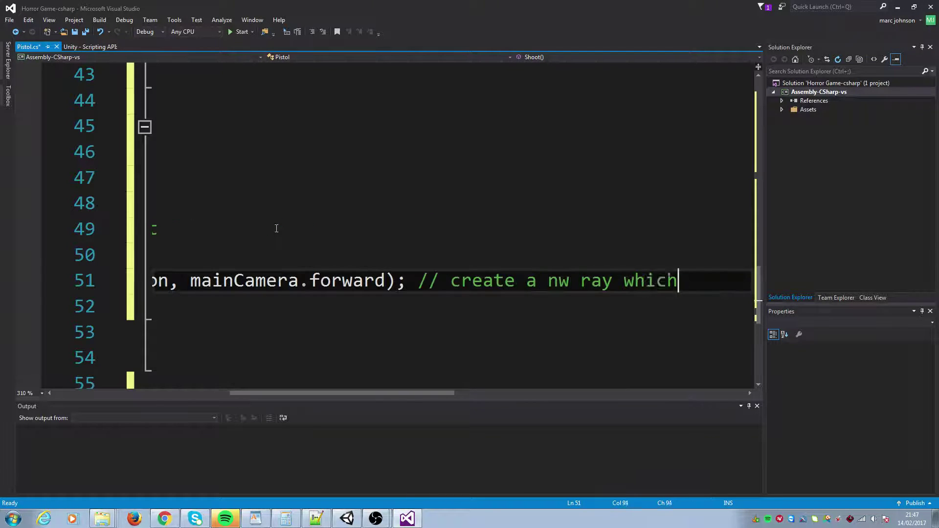
pyautogui.write(' shoots for')
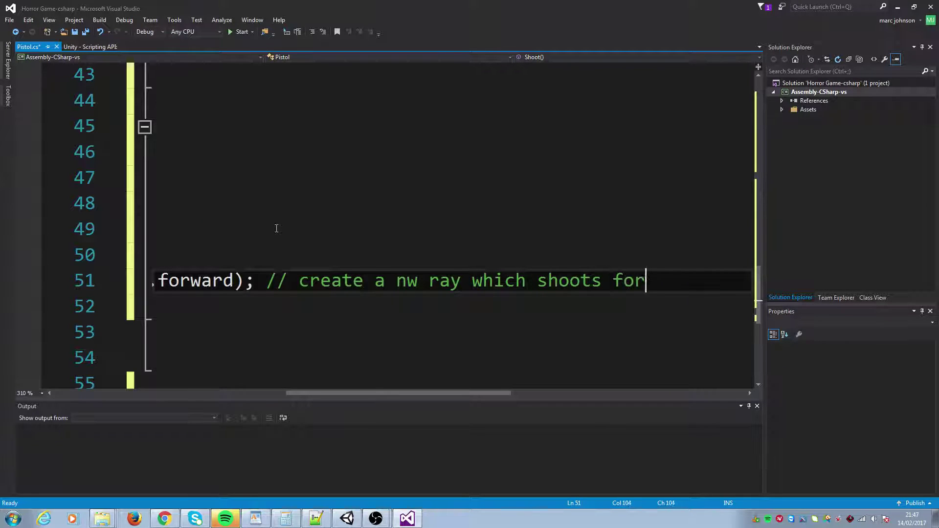
pyautogui.write('ward from the')
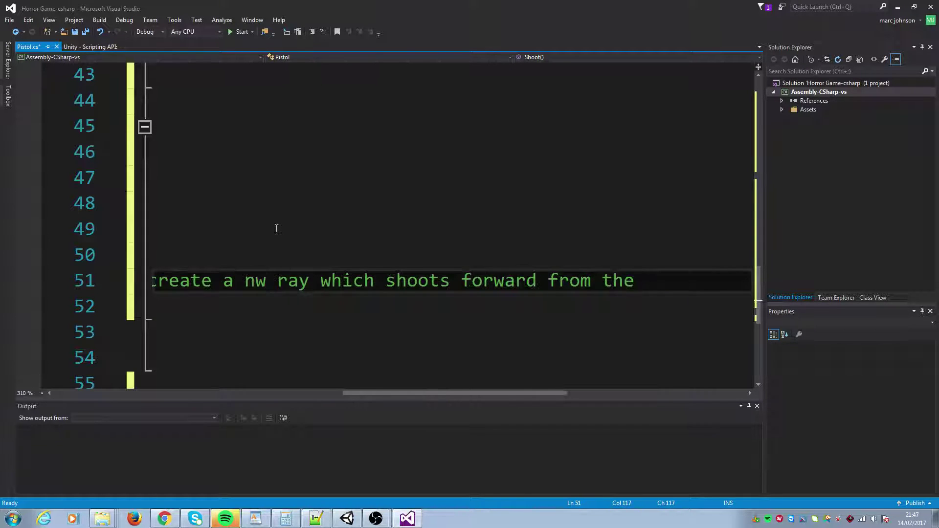
pyautogui.write(' main camer')
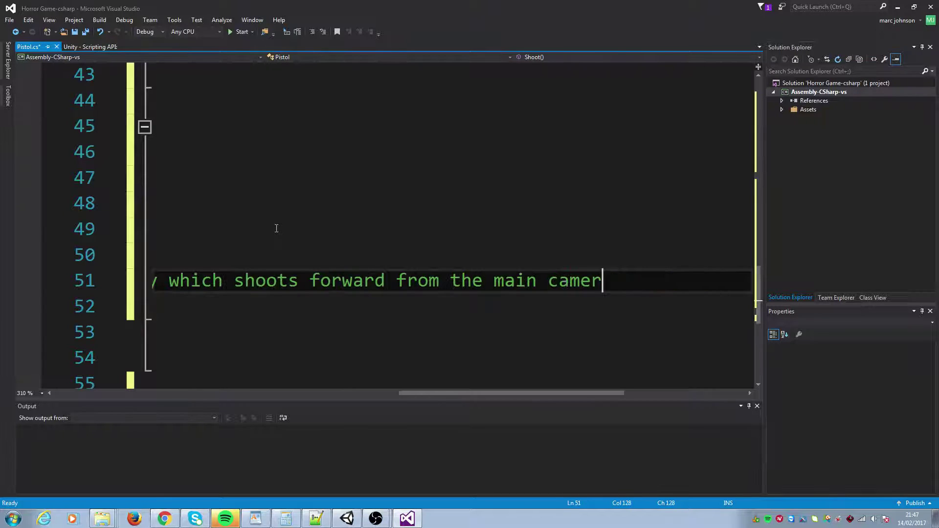
pyautogui.write('a;')
pyautogui.hscroll(-3, 452, 388)
pyautogui.hscroll(-5, 440, 387)
pyautogui.hscroll(7, 427, 386)
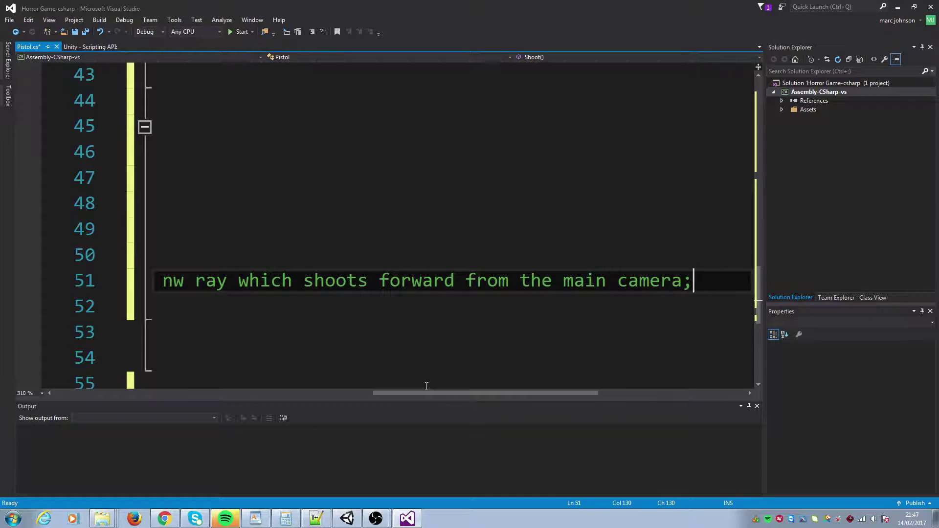
pyautogui.press('Return')
# Write RaycastHit hit; under the ray line, dropping the unfinished comment.
pyautogui.write('Ra')
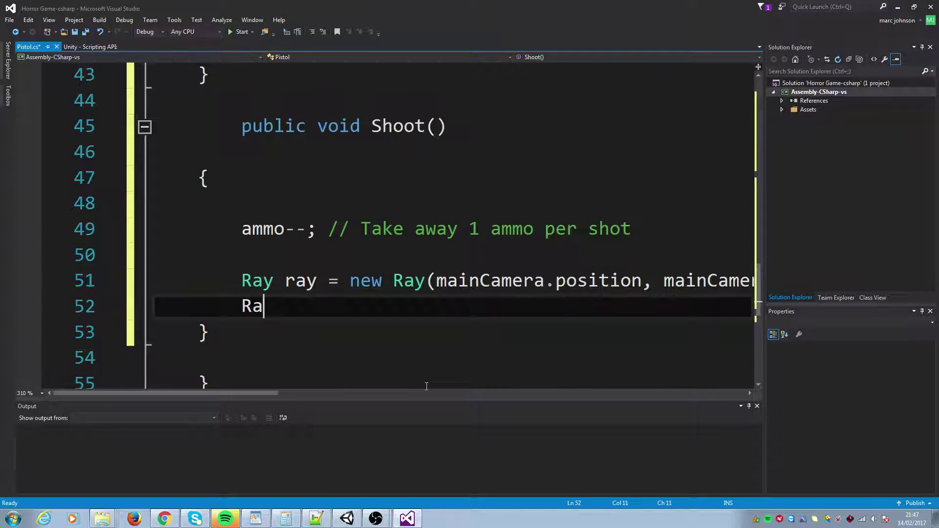
pyautogui.write('ycastHit ')
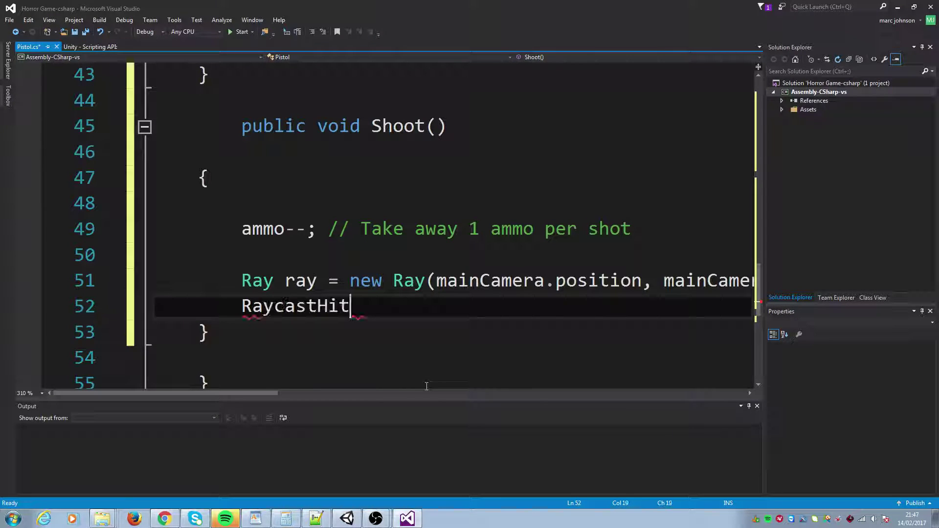
pyautogui.write('hit')
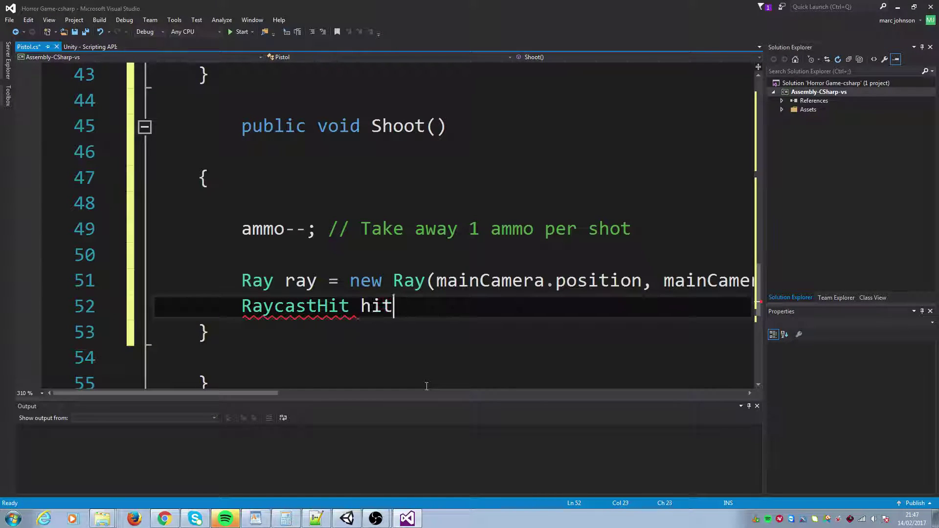
pyautogui.write('; //')
pyautogui.press('BackSpace')
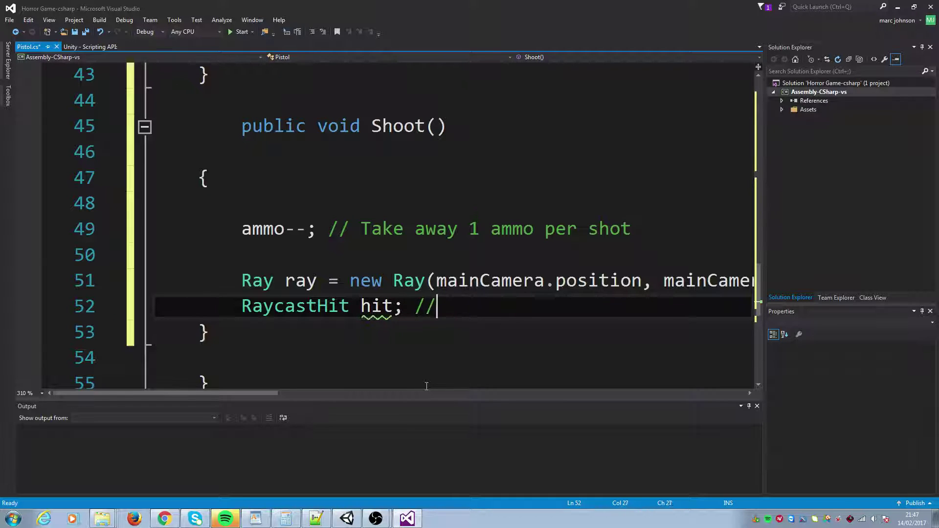
pyautogui.press('BackSpace')
pyautogui.press('BackSpace')
pyautogui.press('Return')
pyautogui.press('Return')
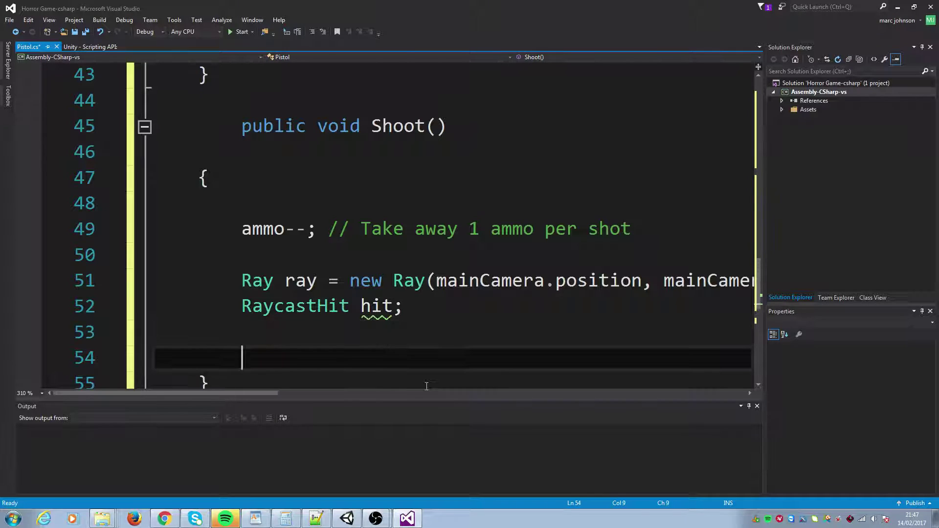
# Write if(Physics.Raycast(ray, out hit, range)) and open its braced block with empty lines.
pyautogui.write('if(P')
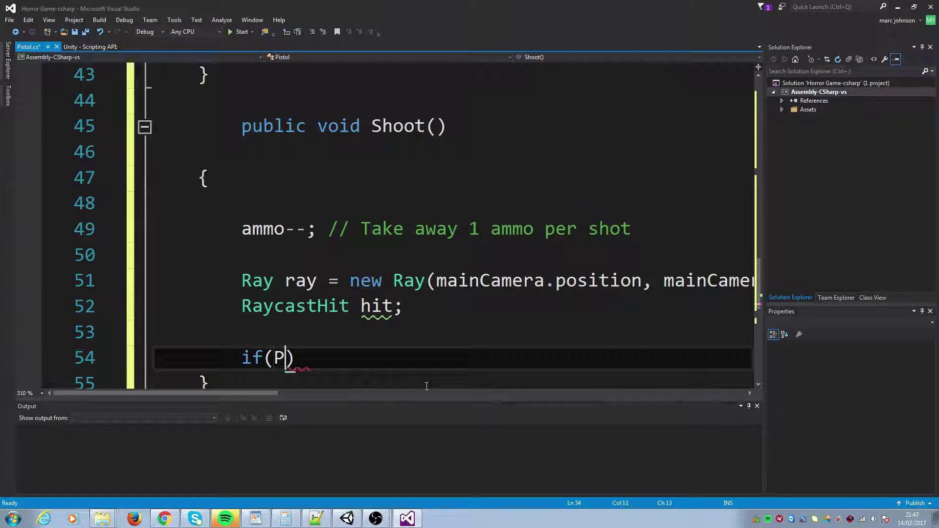
pyautogui.write('hys')
pyautogui.press('BackSpace')
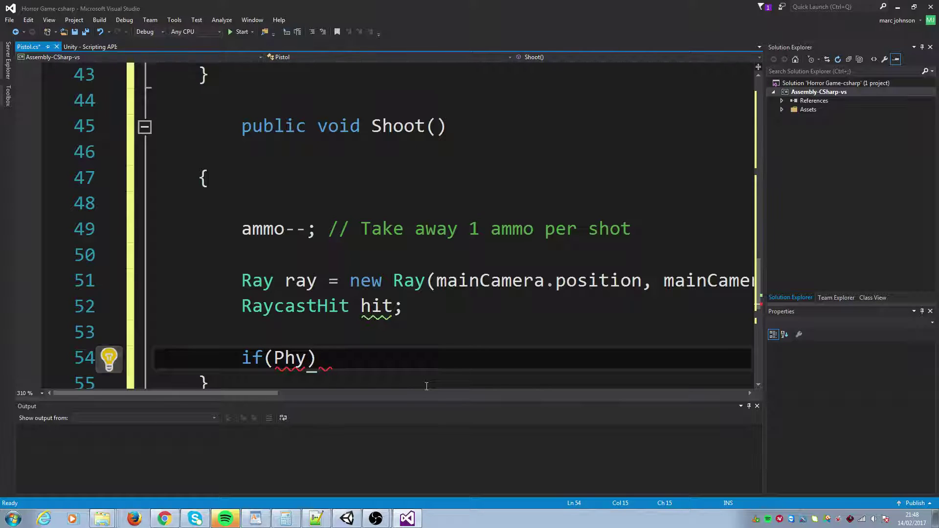
pyautogui.write('sics.R')
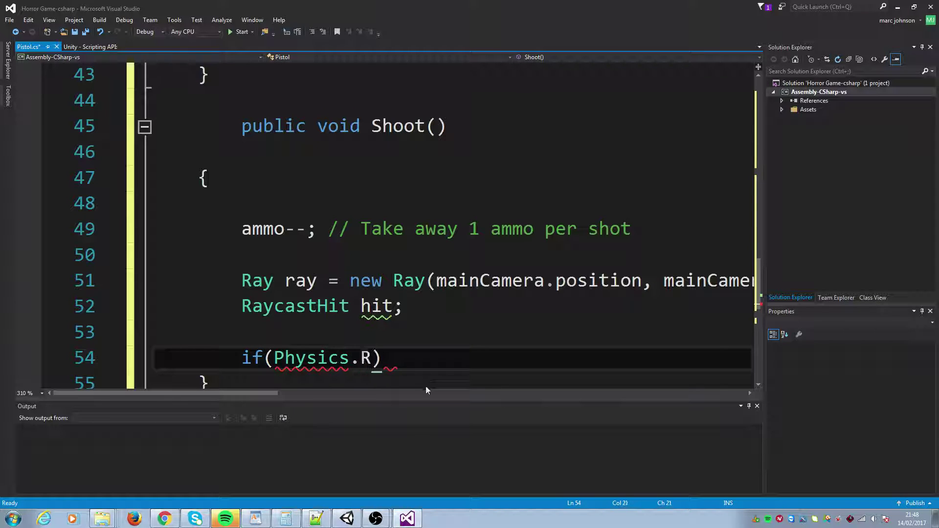
pyautogui.write('aycast(')
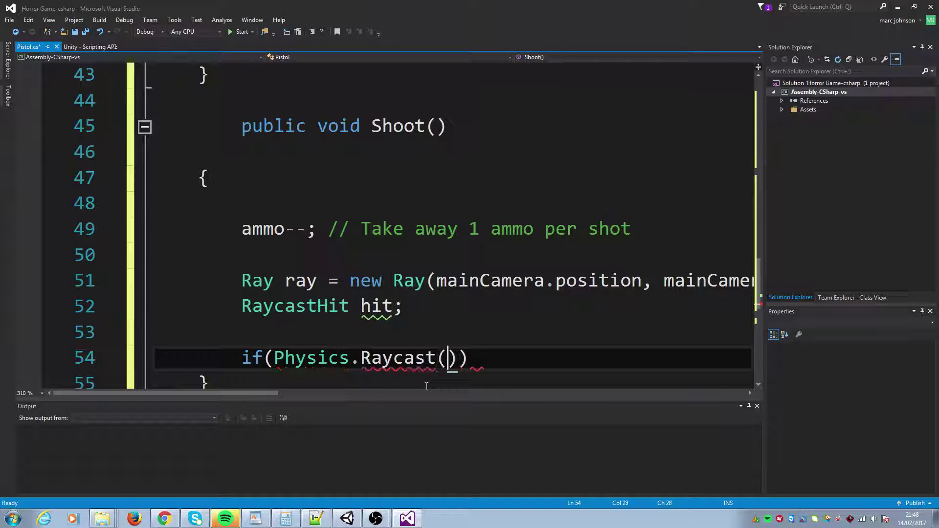
pyautogui.write('ray, ou')
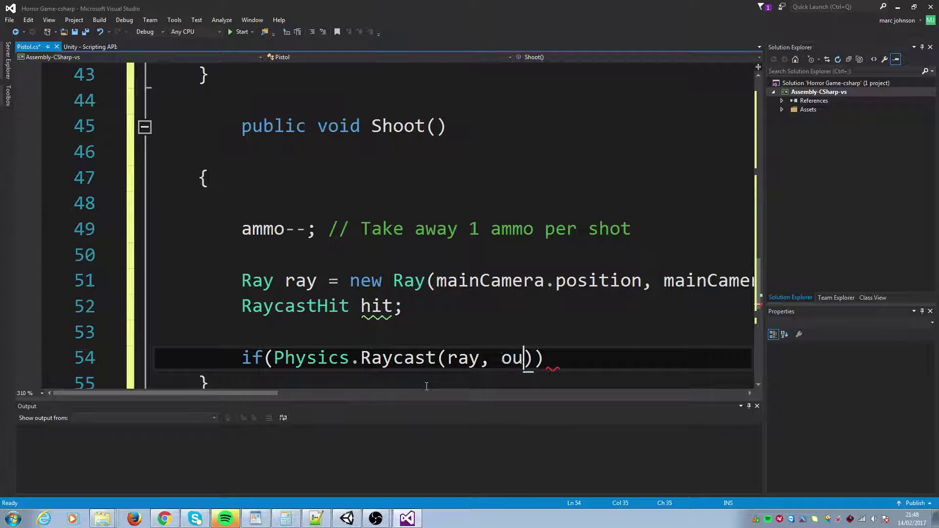
pyautogui.write('t hit, ran')
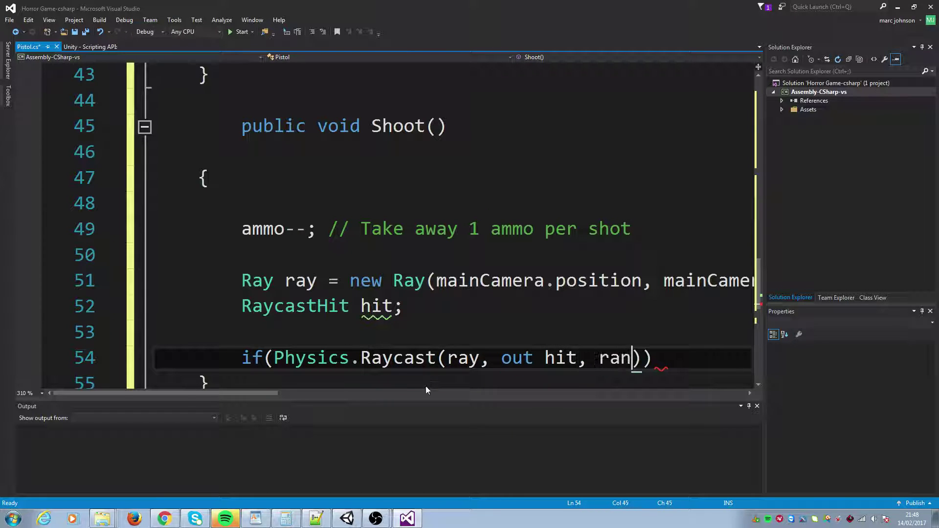
pyautogui.write('ge))')
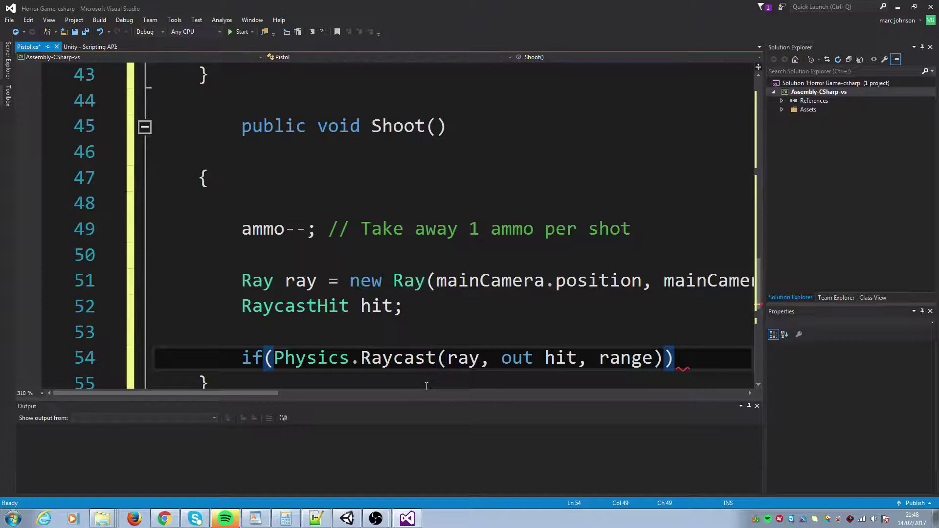
pyautogui.press('Return')
pyautogui.press('Return')
pyautogui.write('{')
pyautogui.press('Return')
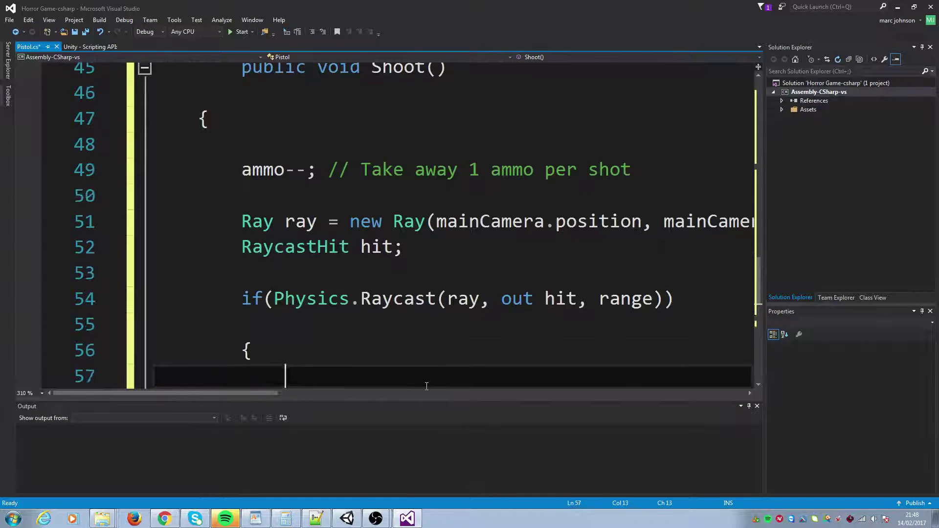
pyautogui.press('Return')
# Complete the nested condition as if(hit.collider.CompareTag("Enemy")), correcting the typos.
pyautogui.scroll(-2, 427, 386)
pyautogui.scroll(1, 343, 236)
pyautogui.write('if')
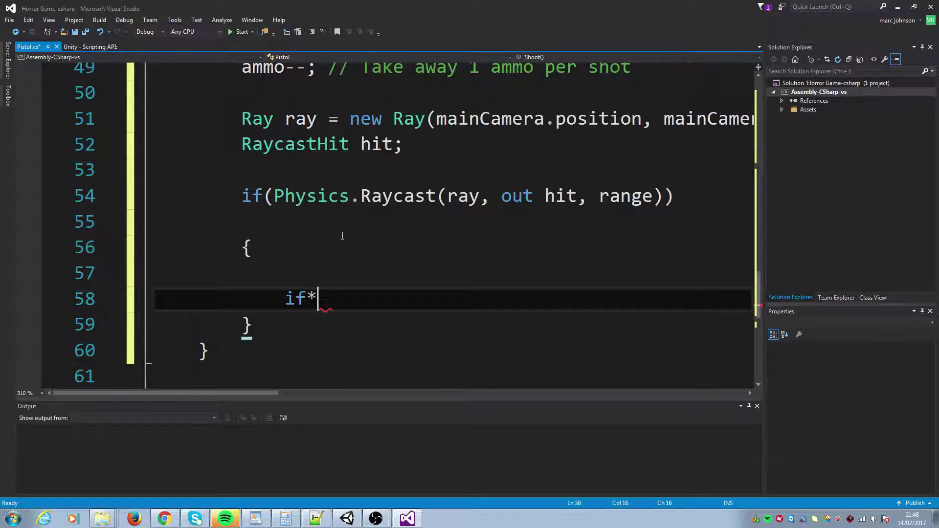
pyautogui.write('(hirt')
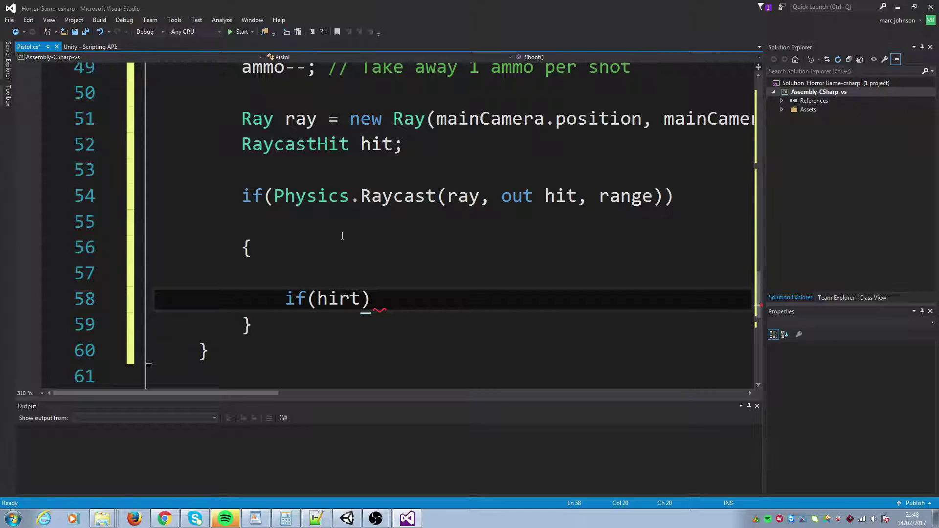
pyautogui.press('Left')
pyautogui.press('BackSpace')
pyautogui.write('.c')
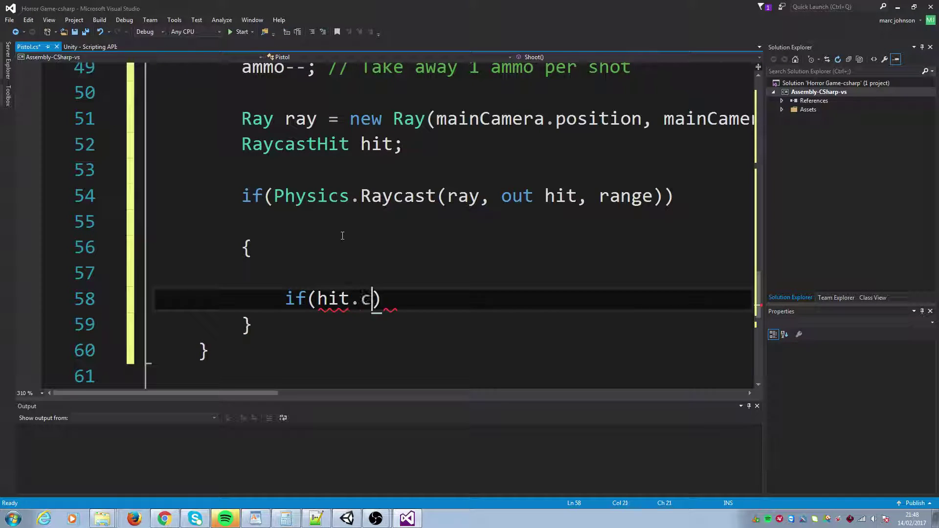
pyautogui.write('ollider.')
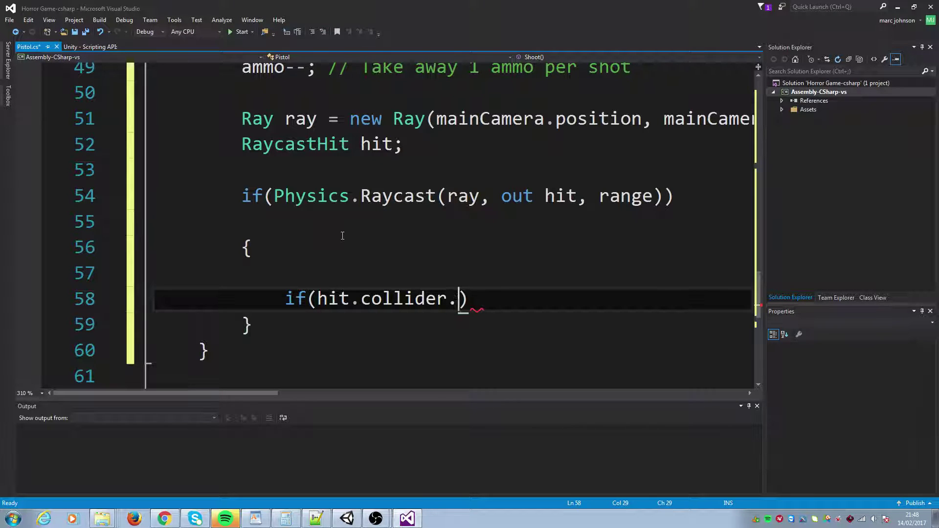
pyautogui.write('Com')
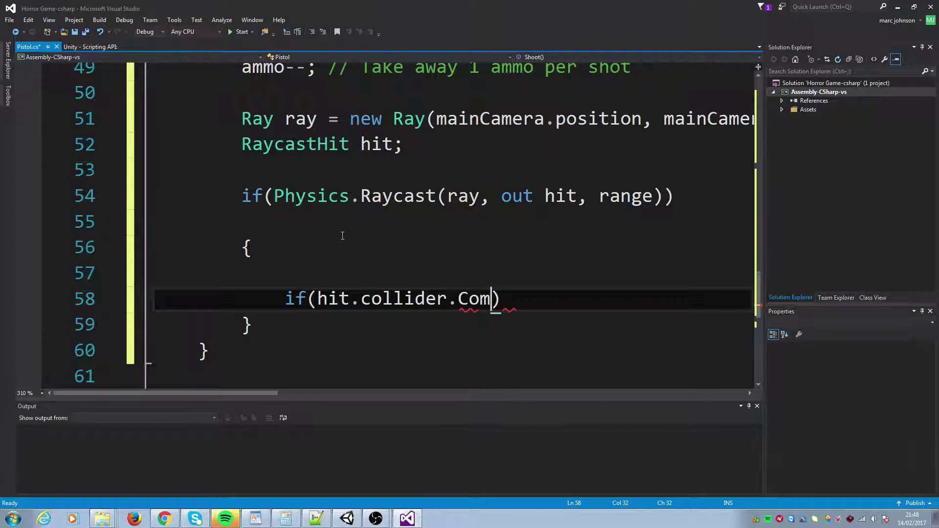
pyautogui.write('pa')
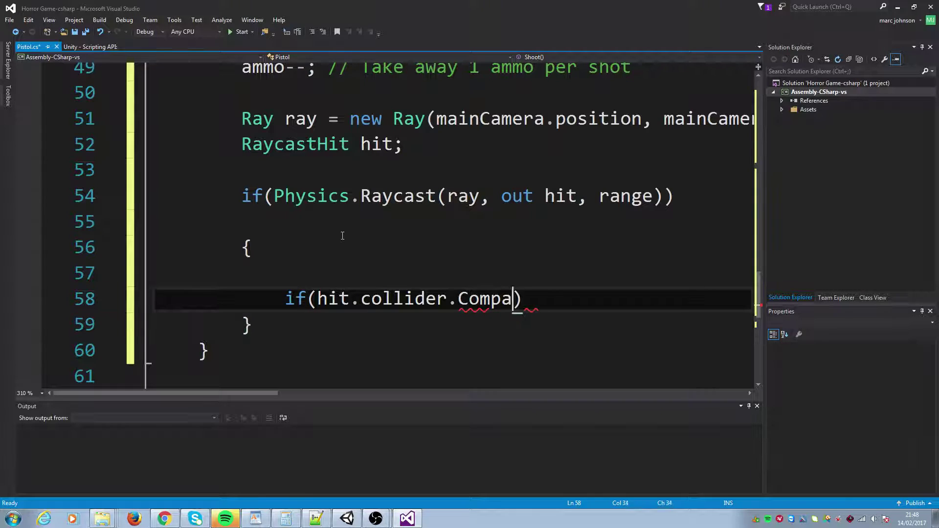
pyautogui.write('reTag')
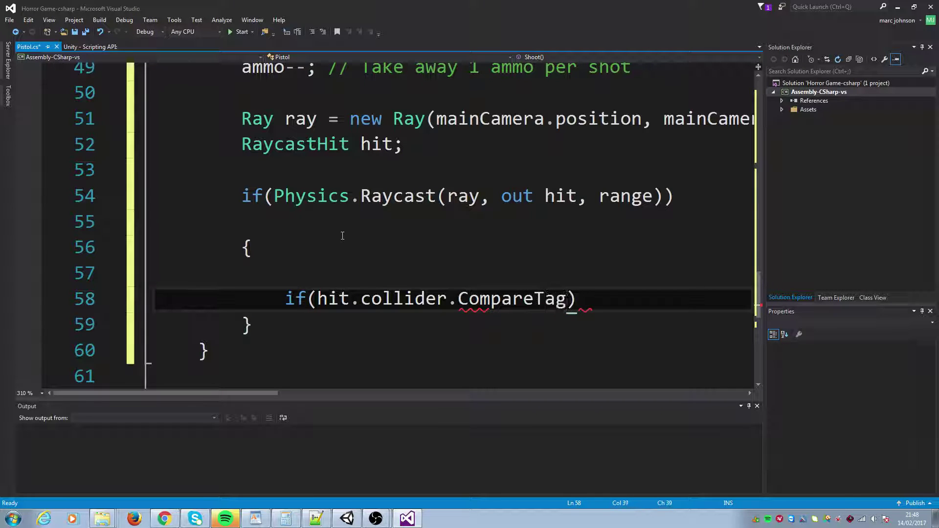
pyautogui.write('9')
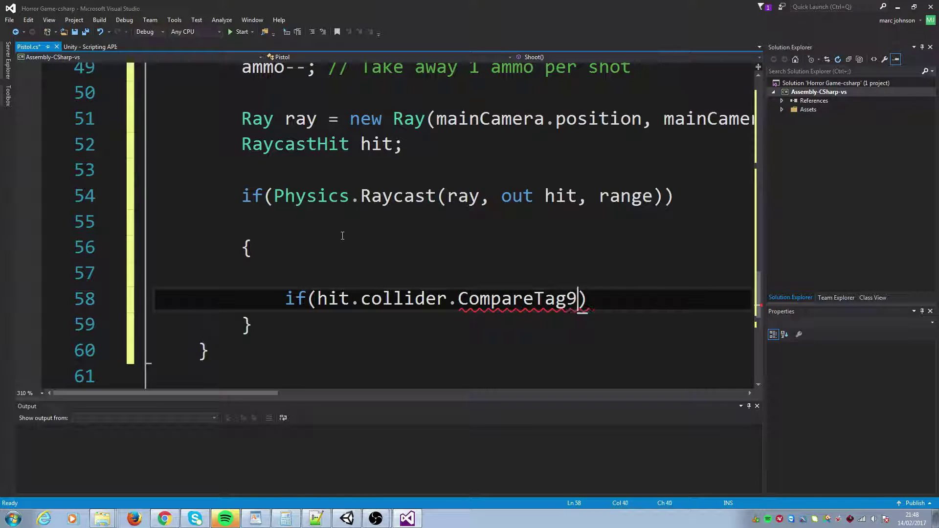
pyautogui.press('BackSpace')
pyautogui.write('("e')
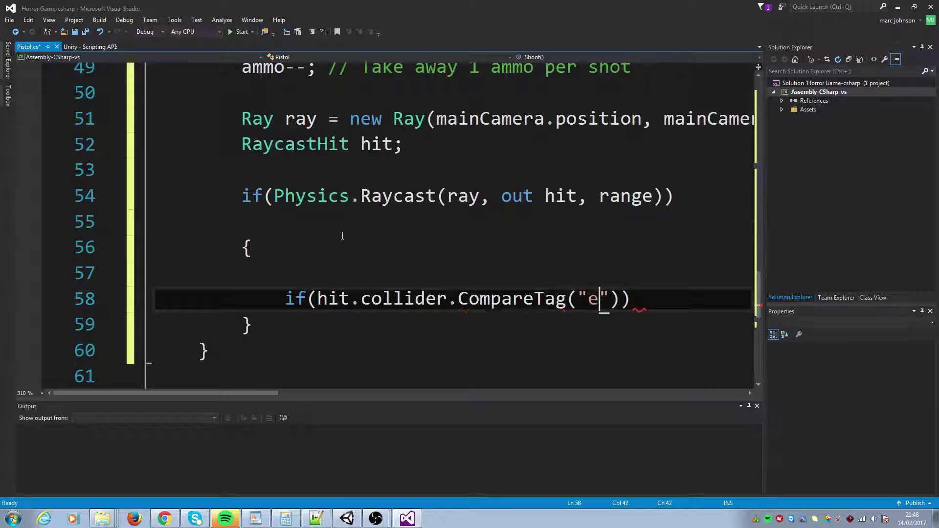
pyautogui.press('BackSpace')
pyautogui.write('Enemy')
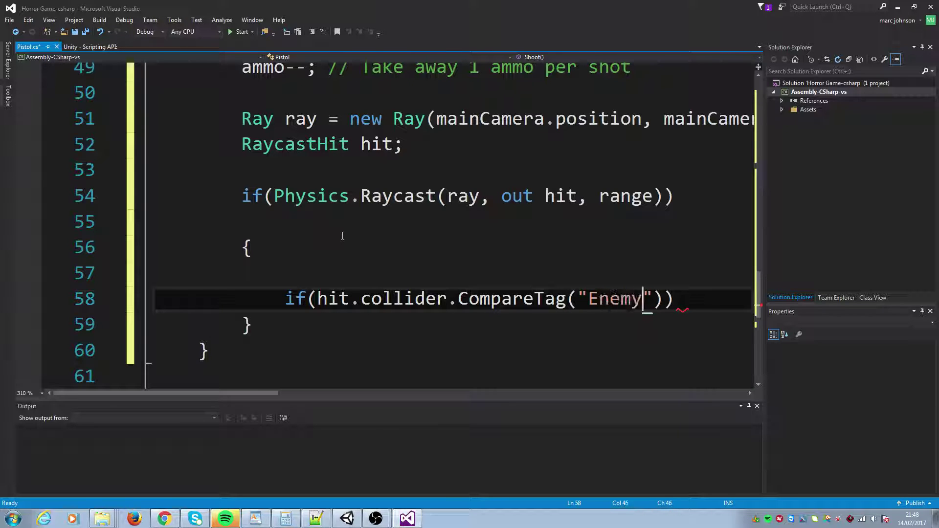
pyautogui.write('")')
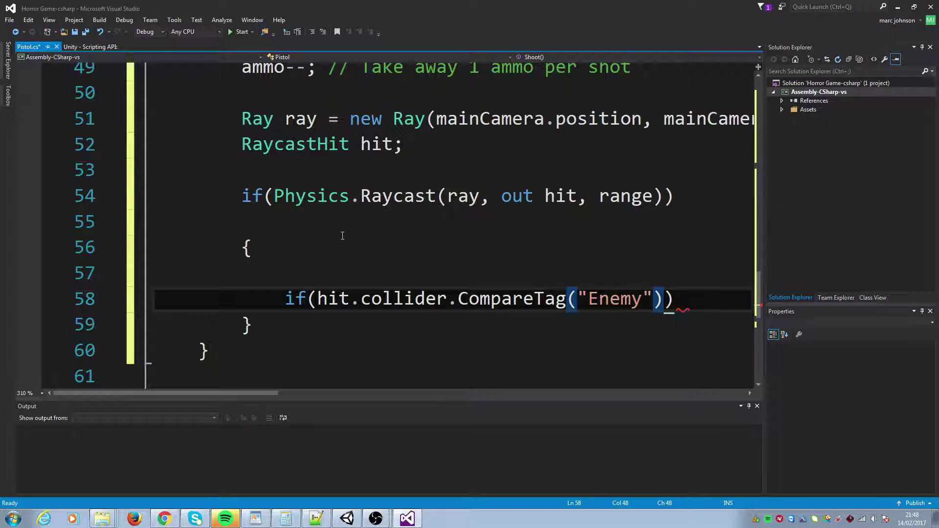
# Close the CompareTag("Enemy") condition and open an empty brace block beneath it.
pyautogui.write(')')
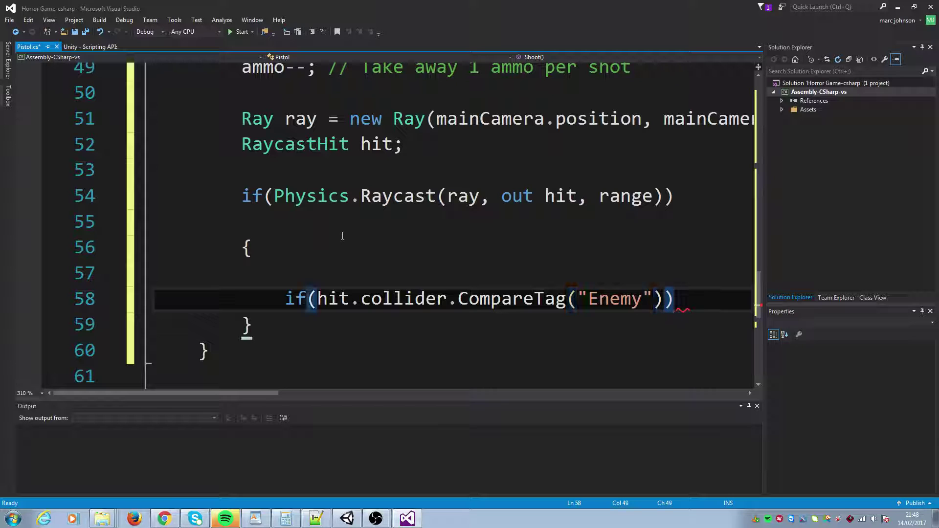
pyautogui.press('Return')
pyautogui.press('Return')
pyautogui.write('{')
pyautogui.press('Return')
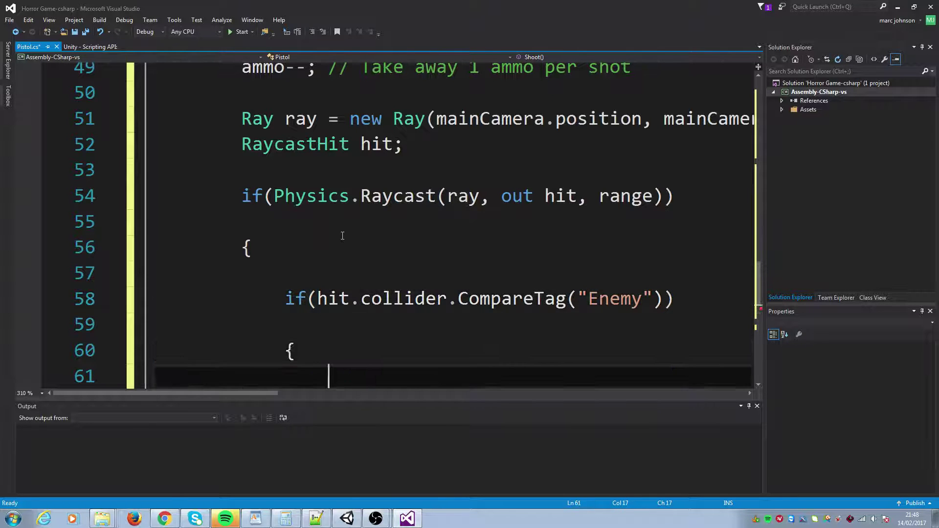
pyautogui.scroll(-2, 343, 236)
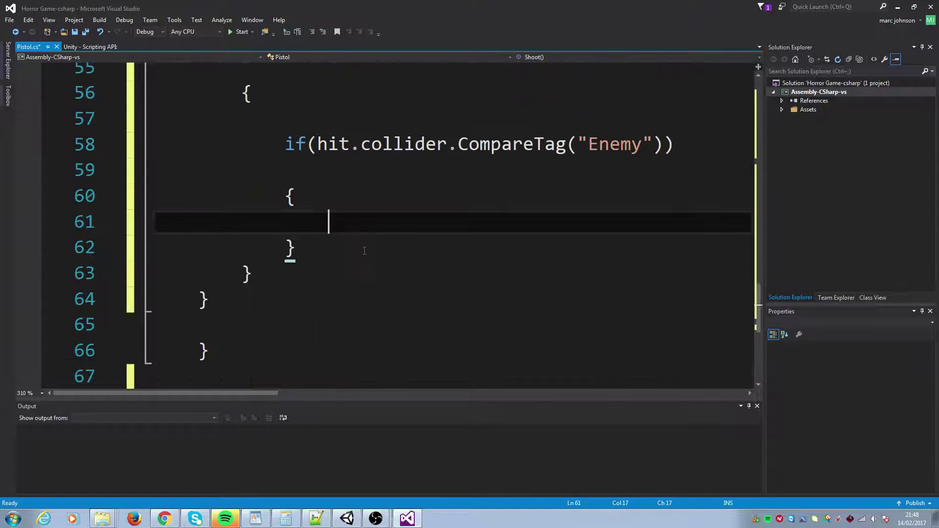
pyautogui.click(702, 151)
pyautogui.scroll(1, 636, 185)
# Add the comment '// If the raycast hits anything tagged as Enemy' above the Enemy check.
pyautogui.click(398, 196)
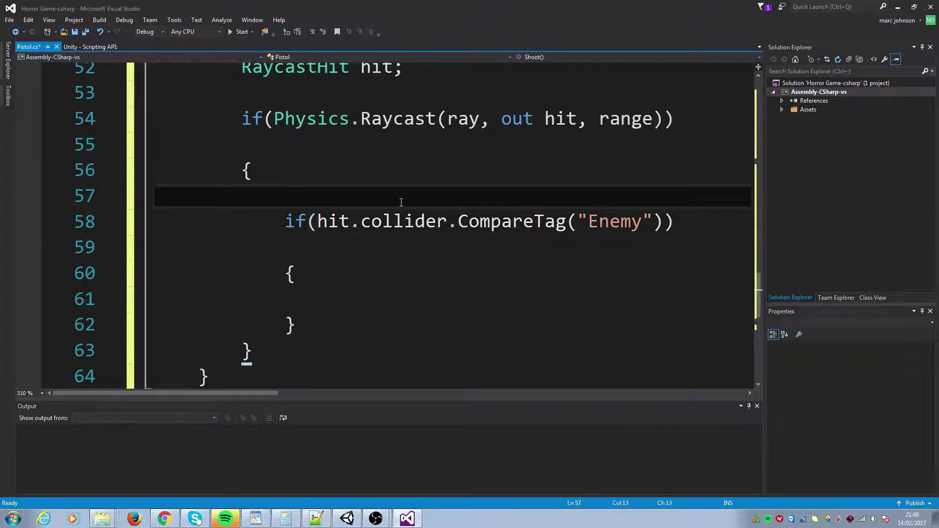
pyautogui.press('Return')
pyautogui.write('// If t')
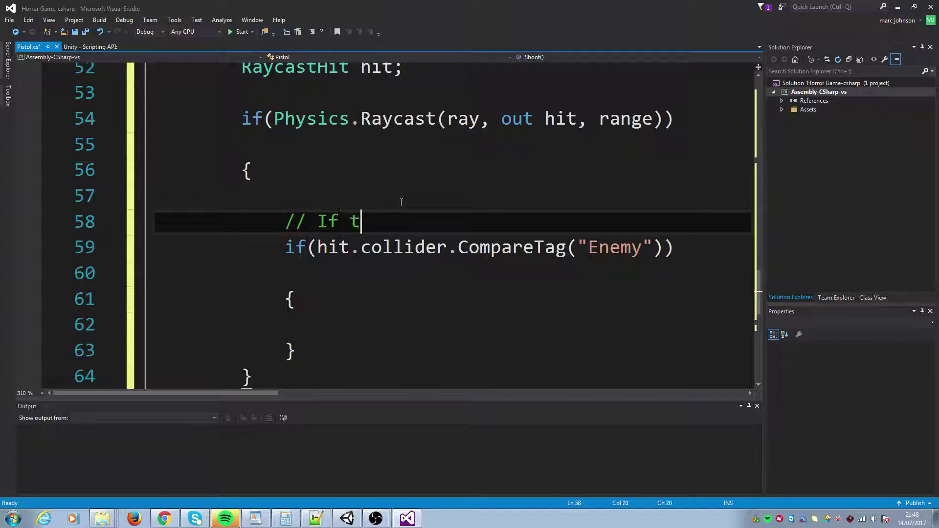
pyautogui.write('he ra')
pyautogui.write('ycast hits an')
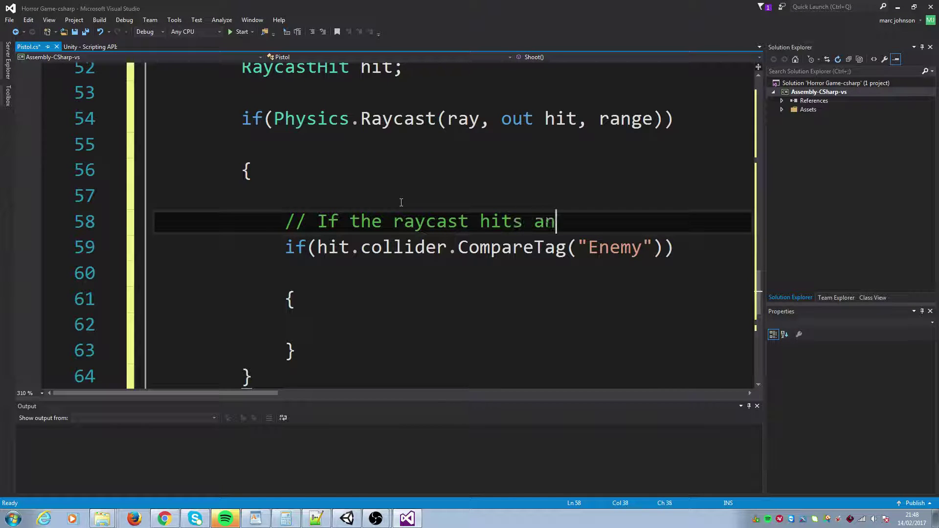
pyautogui.write('ything tsgg')
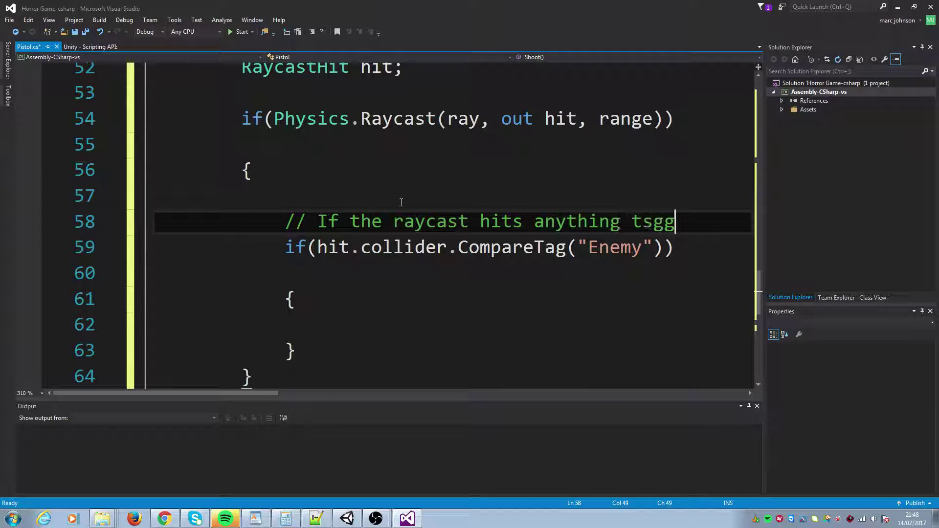
pyautogui.press('BackSpace')
pyautogui.press('BackSpace')
pyautogui.press('BackSpace')
pyautogui.write('agged as ')
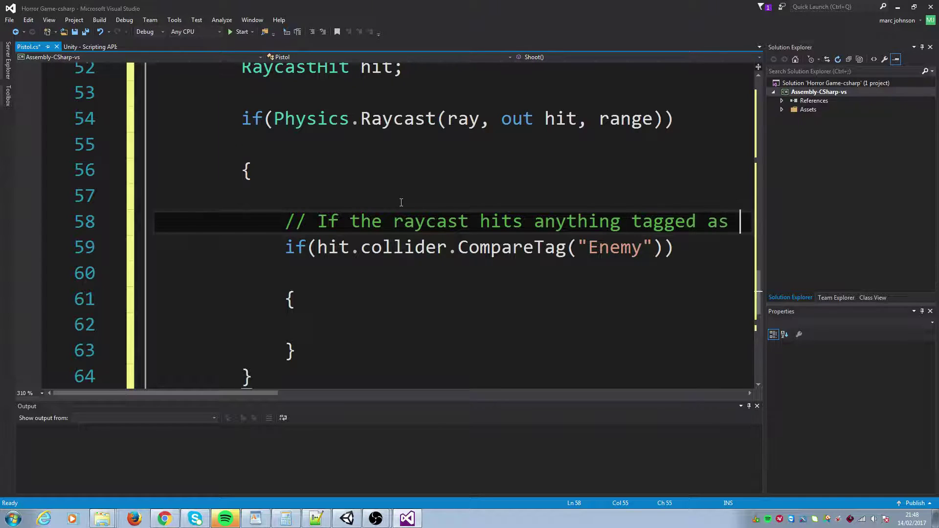
pyautogui.write('Enemy')
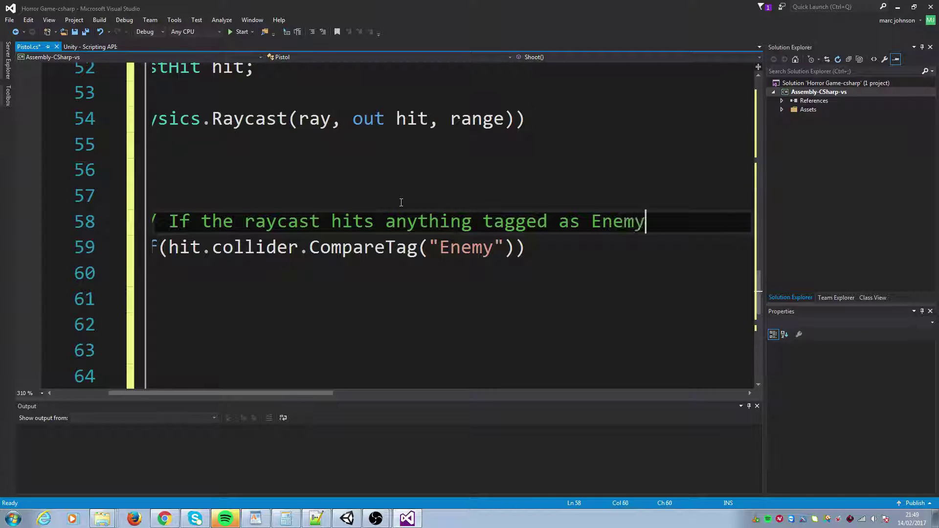
pyautogui.moveTo(327, 393); pyautogui.dragTo(272, 394)
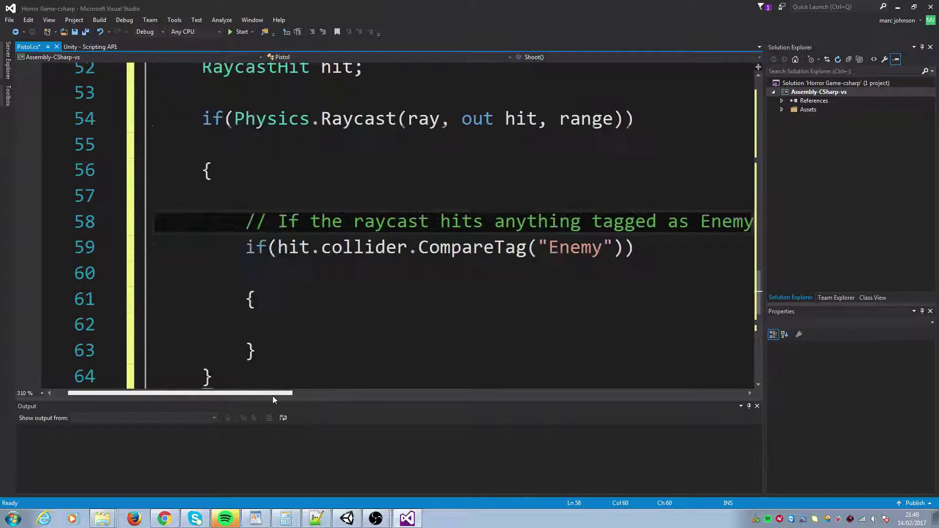
pyautogui.click(377, 315)
# Inside the Enemy block, add Debug.Log("Hit"); with a comment about showing an enemy hit in the console.
pyautogui.press('Return')
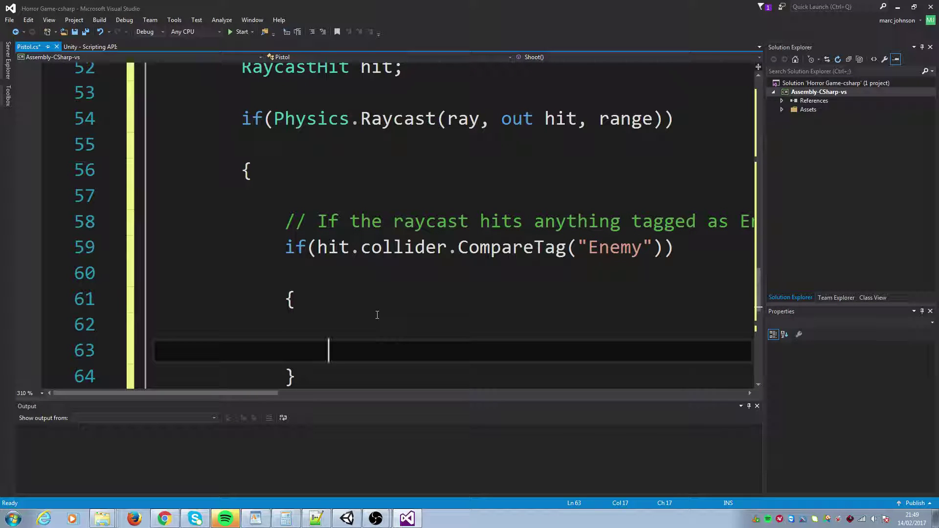
pyautogui.write('Deb')
pyautogui.write('ug')
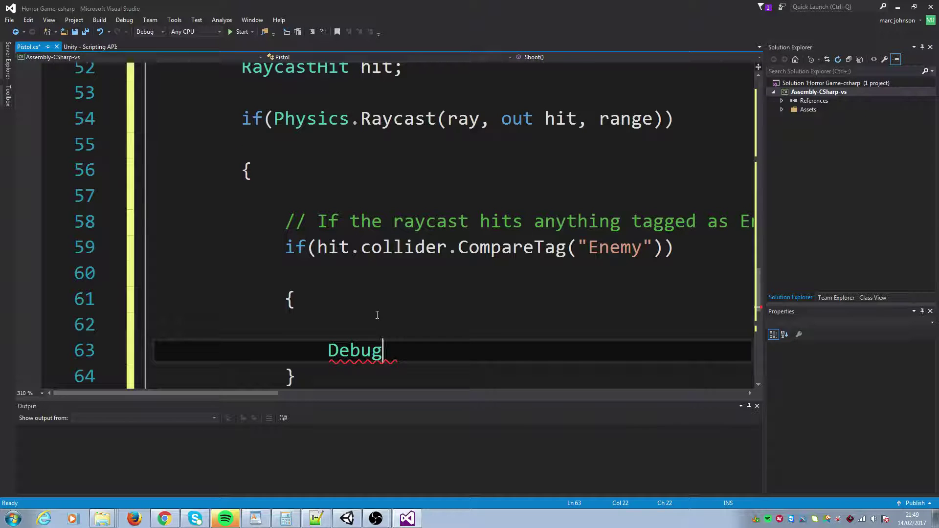
pyautogui.write('.Log')
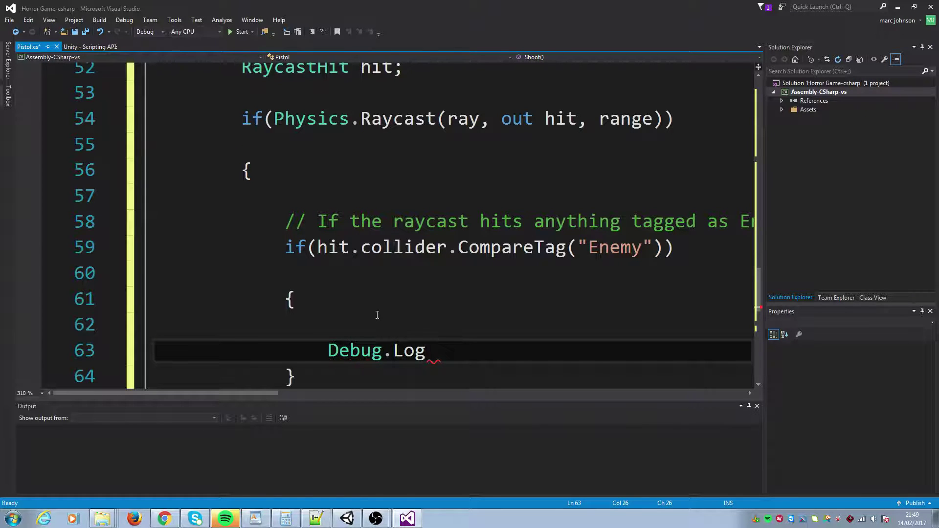
pyautogui.write('9"')
pyautogui.press('BackSpace')
pyautogui.press('BackSpace')
pyautogui.write('("Hi')
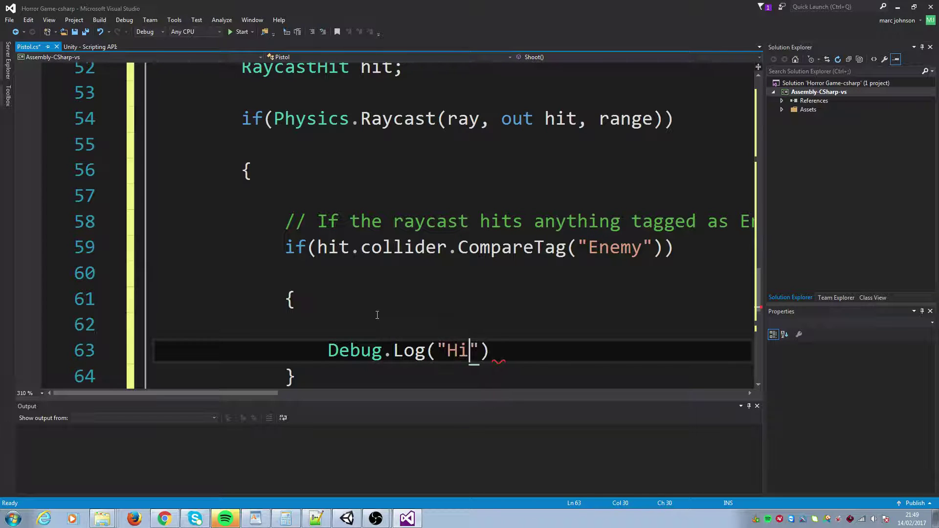
pyautogui.write('t"); ')
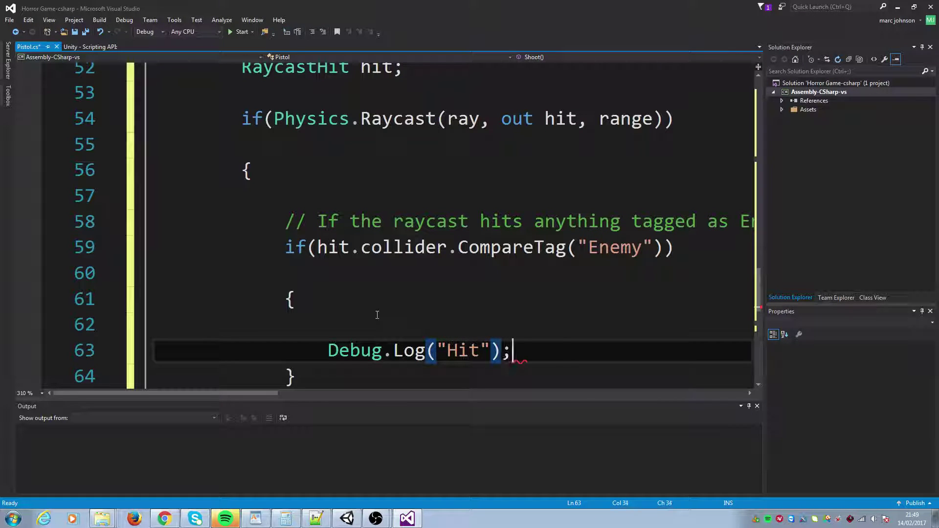
pyautogui.write('// S')
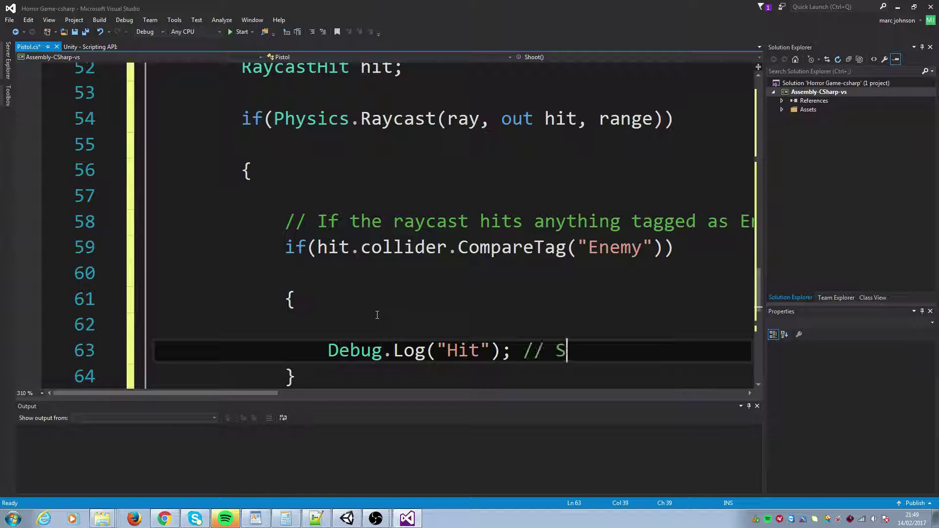
pyautogui.write('how in the ')
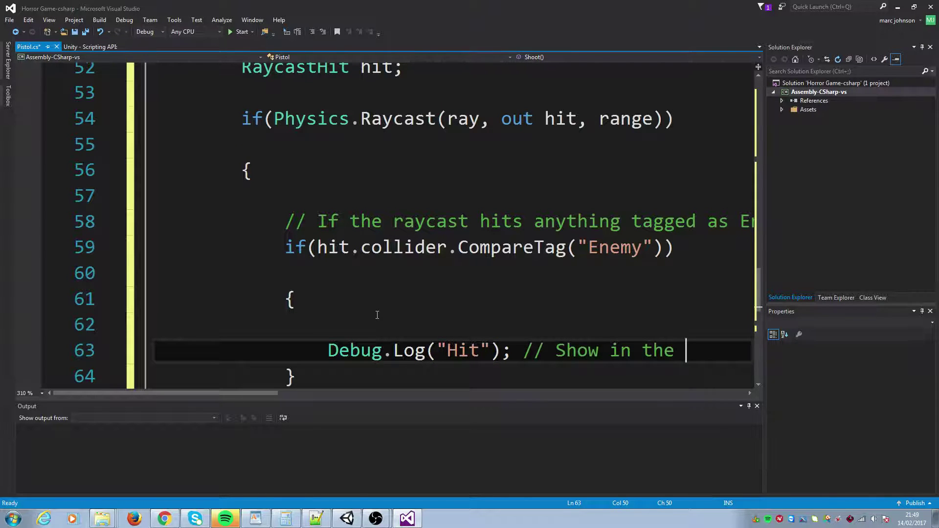
pyautogui.write('console window')
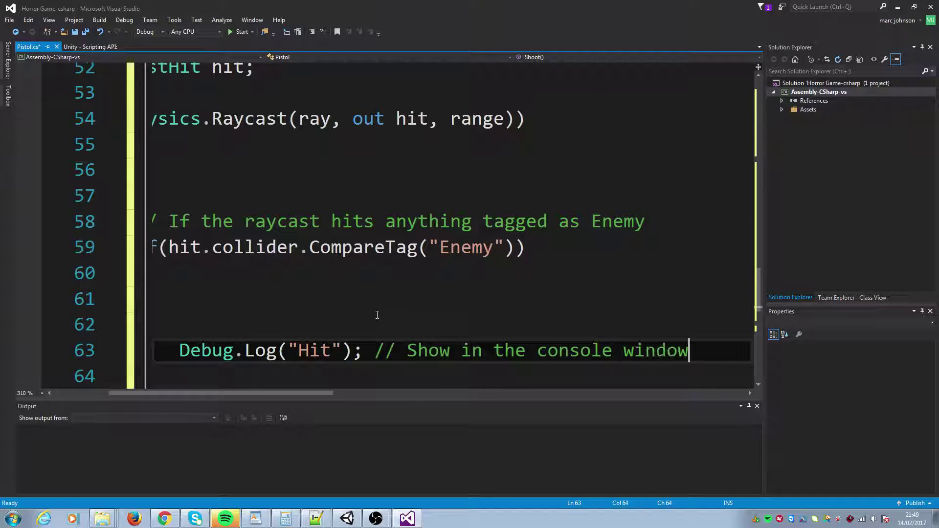
pyautogui.write(' that we')
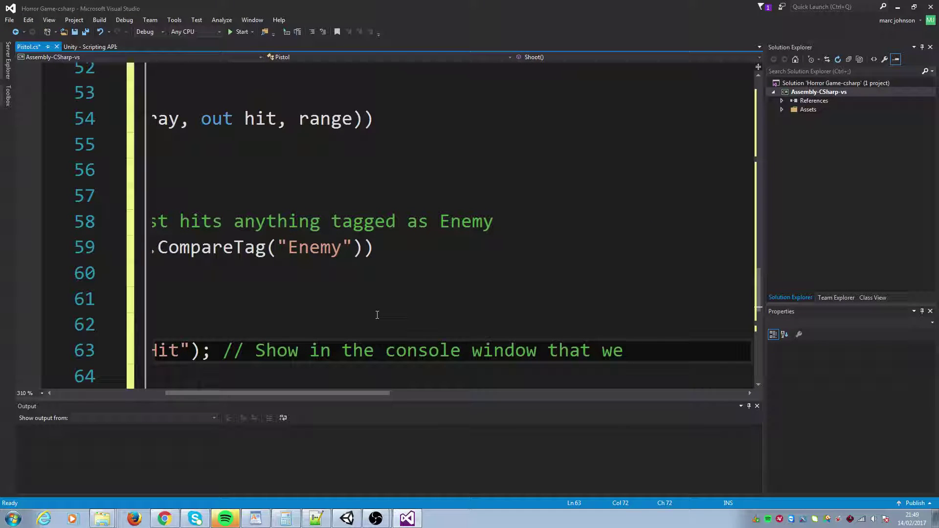
pyautogui.write(' hit an enemy')
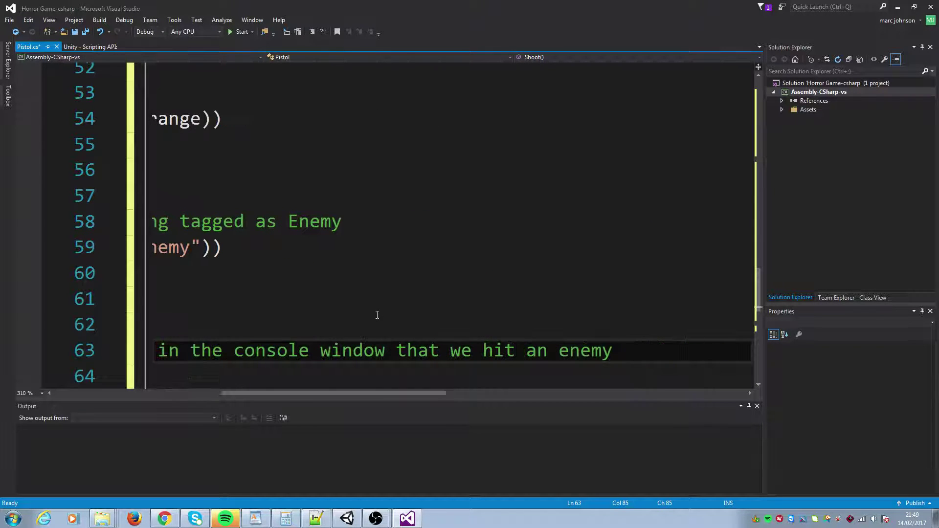
pyautogui.moveTo(373, 393); pyautogui.dragTo(226, 393)
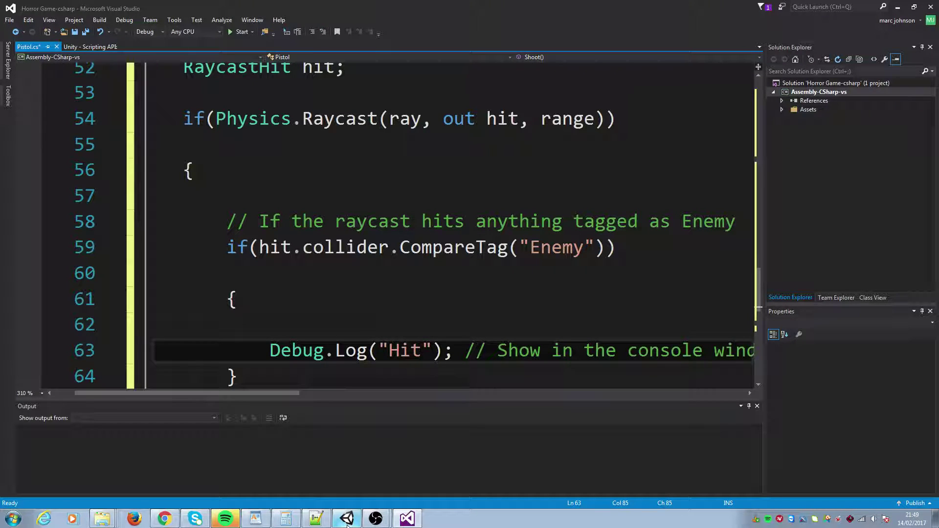
# Save Pistol.cs with the new Enemy block.
pyautogui.click(453, 299)
pyautogui.hotkey('ctrl', 's')
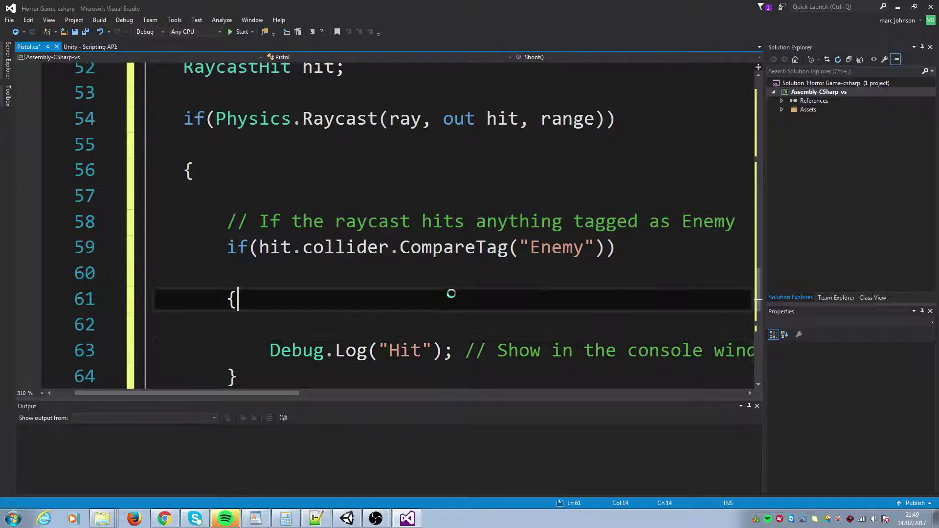
pyautogui.scroll(-3, 396, 348)
pyautogui.scroll(3, 396, 348)
# Add '// Don't forget to save the script' below the Enemy block and save Pistol.cs again.
pyautogui.click(264, 224)
pyautogui.press('Return')
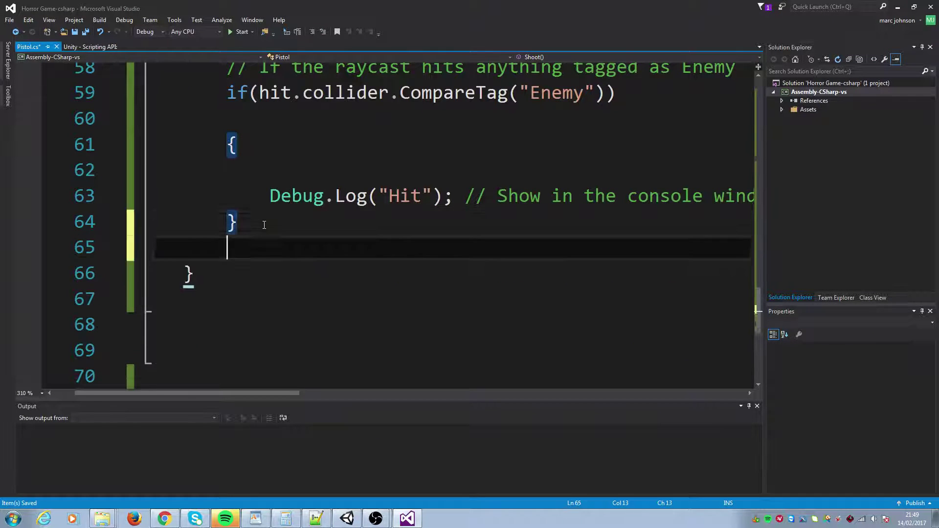
pyautogui.press('Return')
pyautogui.write('// Don')
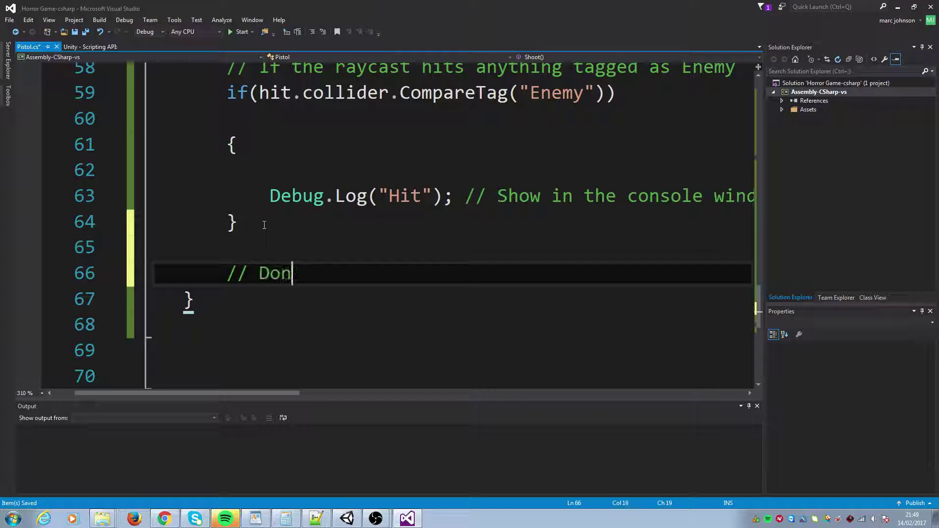
pyautogui.write("'t forget to")
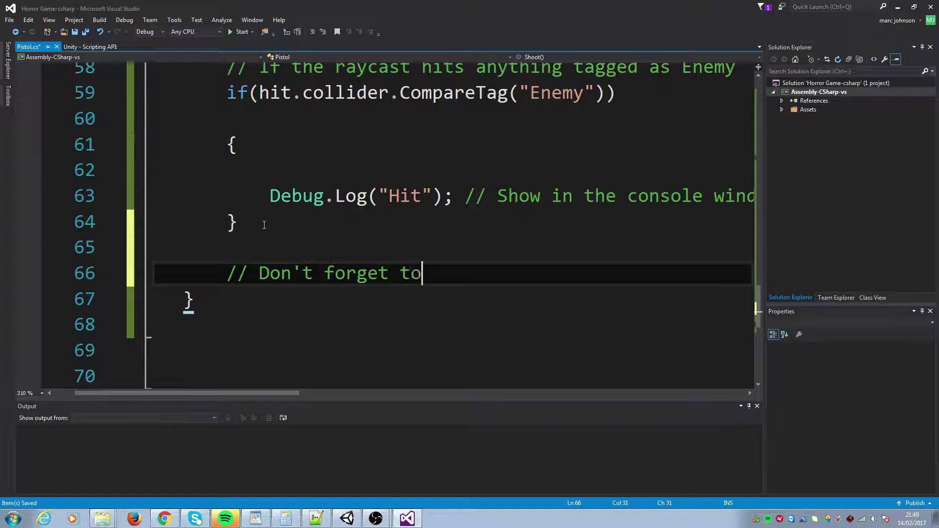
pyautogui.write(' save the script')
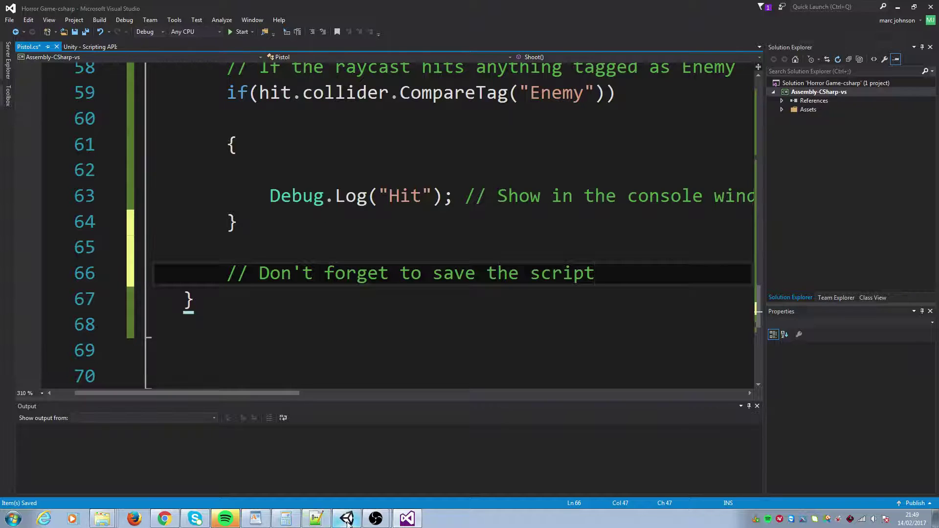
pyautogui.click(445, 356)
pyautogui.hotkey('ctrl', 's')
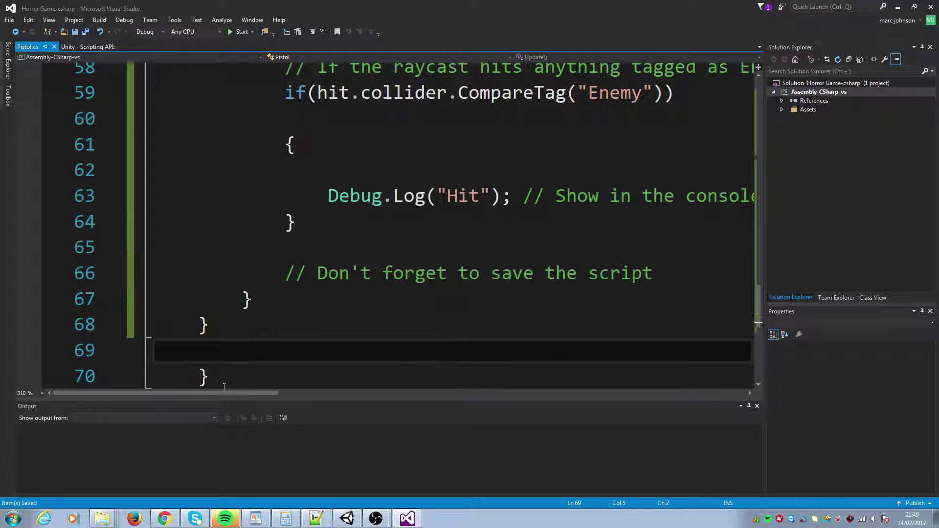
pyautogui.click(224, 387)
pyautogui.scroll(16, 246, 373)
pyautogui.scroll(3, 259, 370)
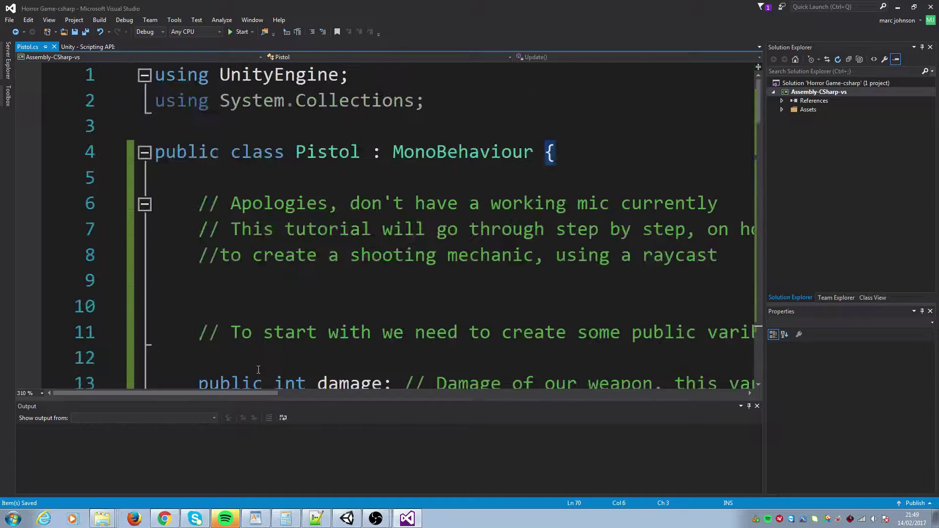
# Dock Unity's Scene view beside the Game view, minimise WordPad, and launch Notepad.
pyautogui.click(348, 522)
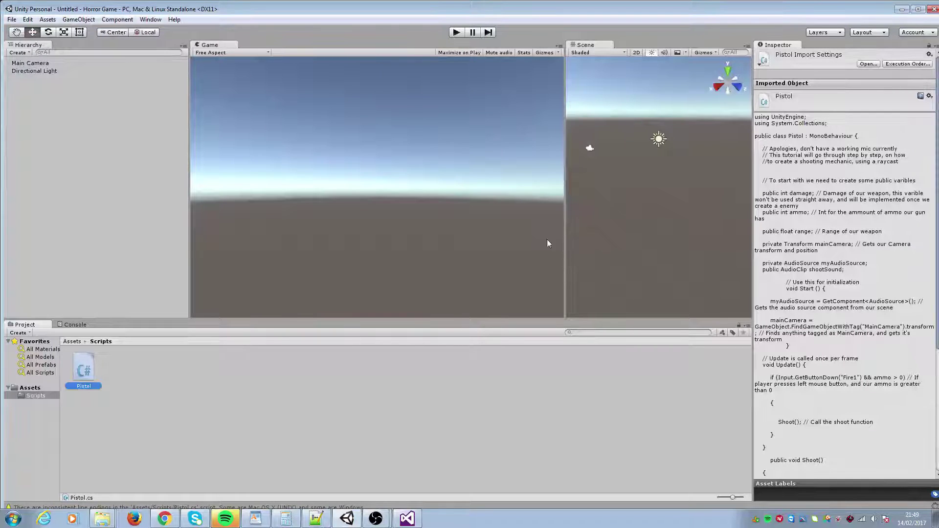
pyautogui.moveTo(585, 45); pyautogui.dragTo(331, 52)
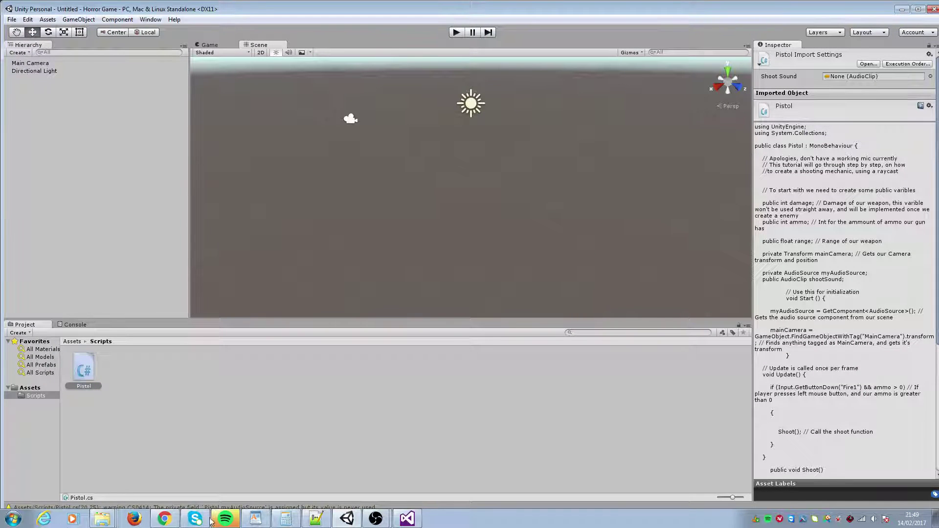
pyautogui.click(255, 519)
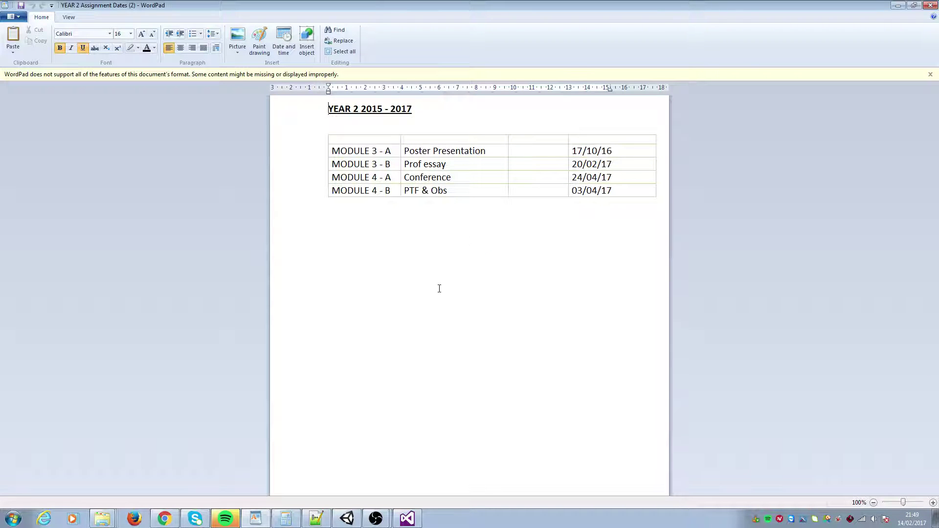
pyautogui.click(898, 6)
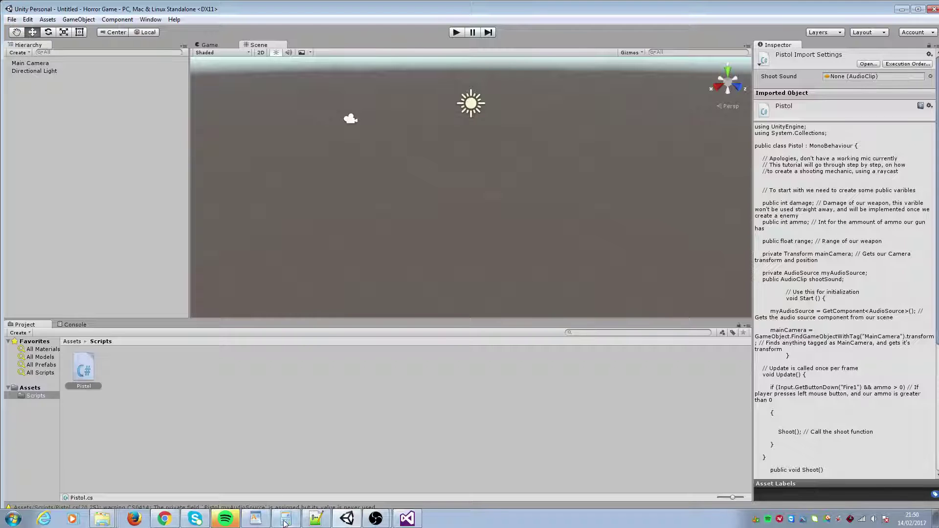
pyautogui.click(14, 519)
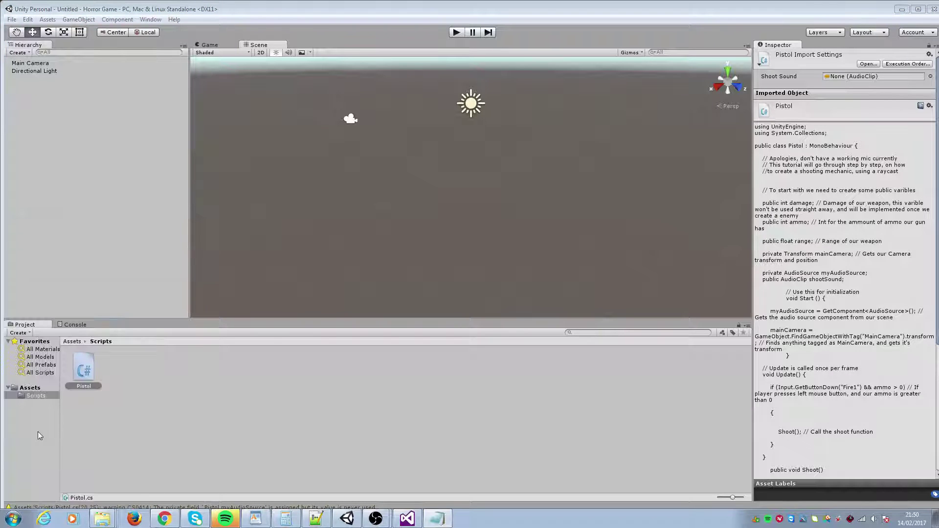
pyautogui.click(39, 437)
pyautogui.click(437, 519)
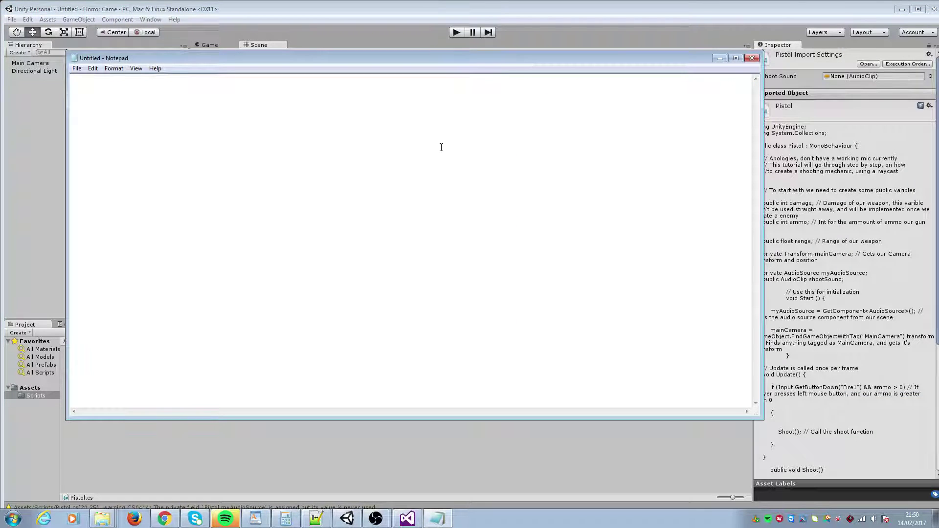
# Type a test letter in Notepad, browse its View and Help menus, then close without saving.
pyautogui.write('You')
pyautogui.click(135, 68)
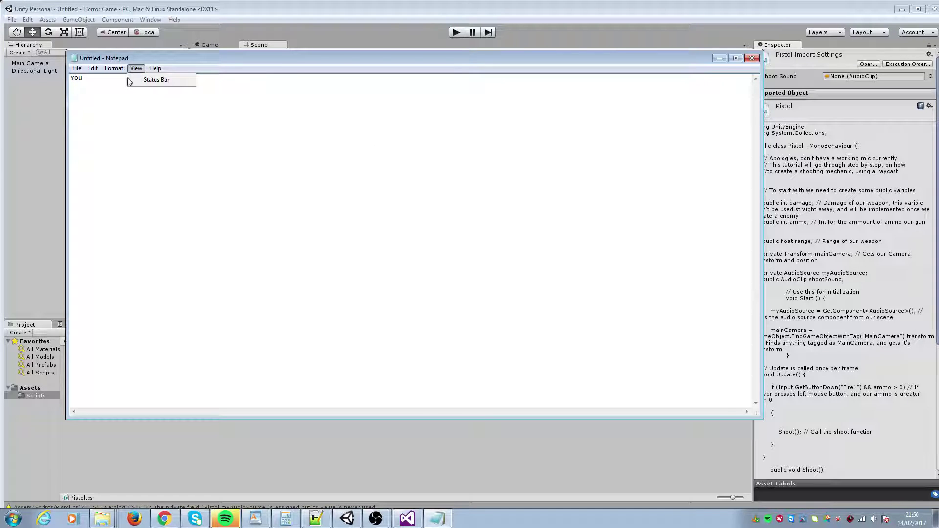
pyautogui.click(114, 100)
pyautogui.hotkey('ctrl', 'a')
pyautogui.click(93, 69)
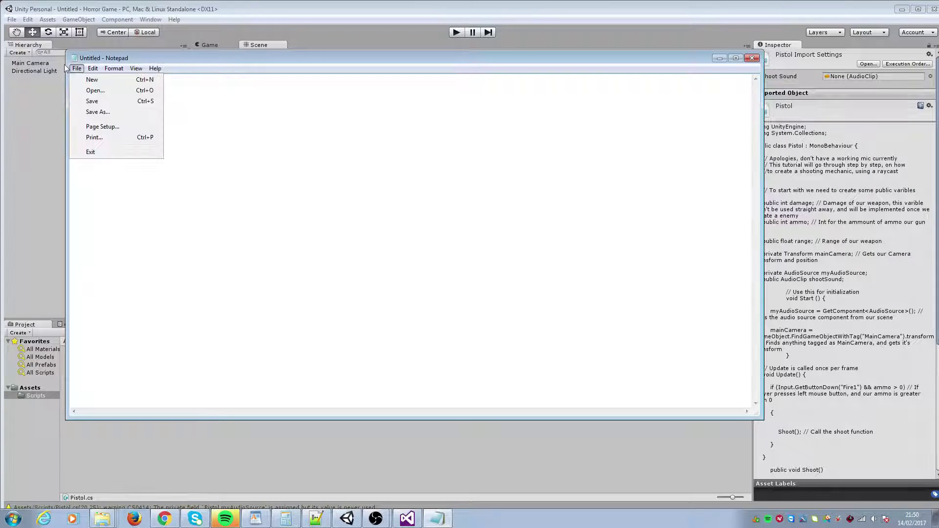
pyautogui.click(751, 61)
pyautogui.click(493, 262)
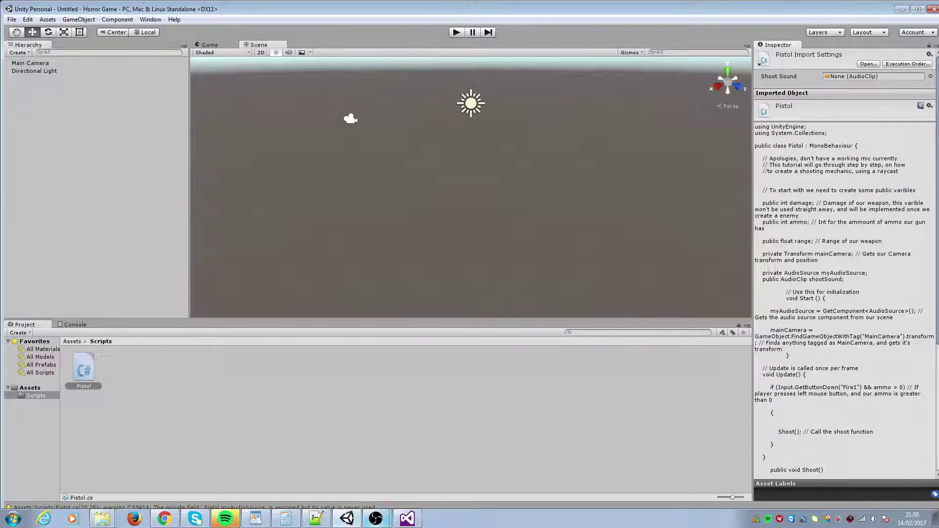
# In a new WordPad document, write 'You then need to create a in your Unity level, if you already have one great.'.
pyautogui.click(262, 524)
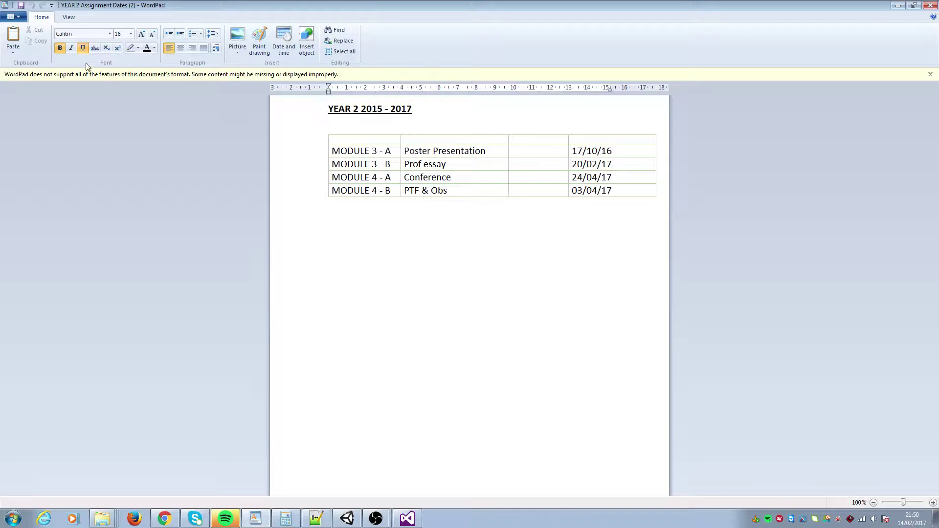
pyautogui.hotkey('ctrl', 'n')
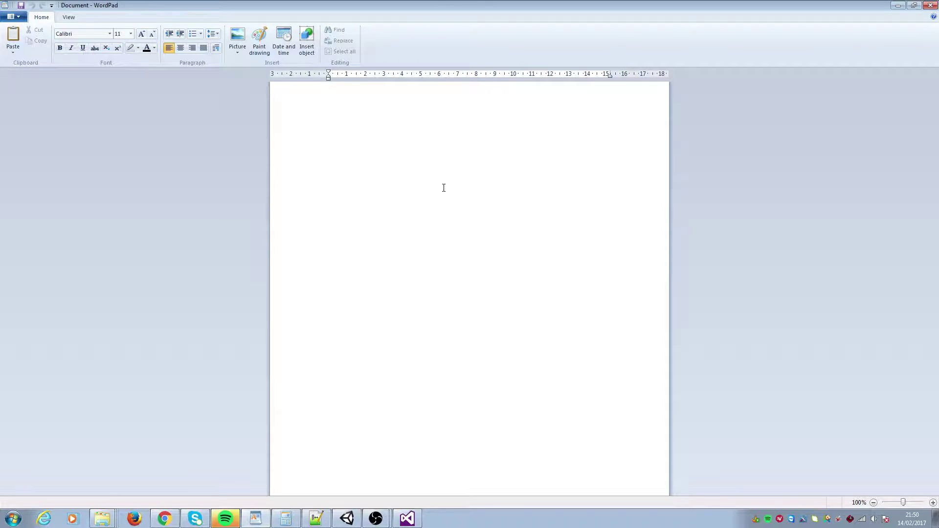
pyautogui.keyDown('ctrl'); pyautogui.scroll(5, 444, 187); pyautogui.keyUp('ctrl')
pyautogui.write('Yo')
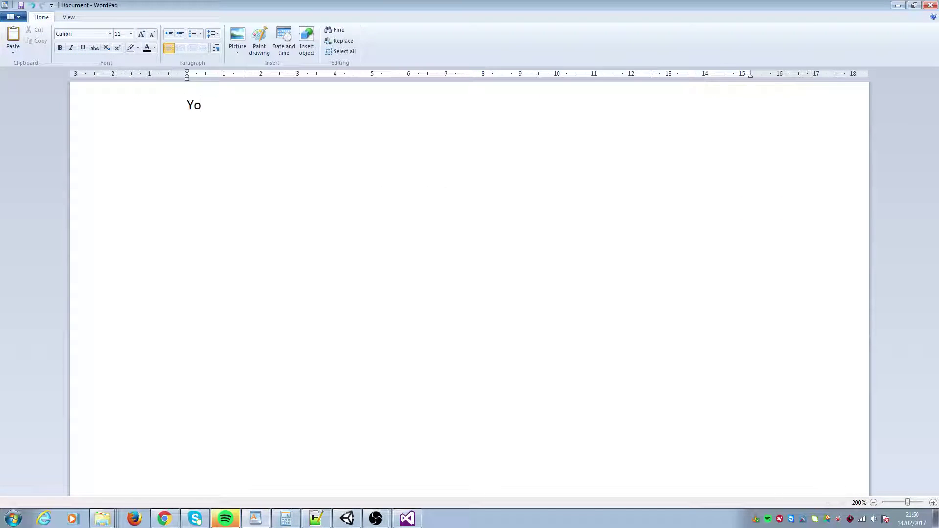
pyautogui.write('u then')
pyautogui.keyDown('ctrl'); pyautogui.scroll(4, 444, 188); pyautogui.keyUp('ctrl')
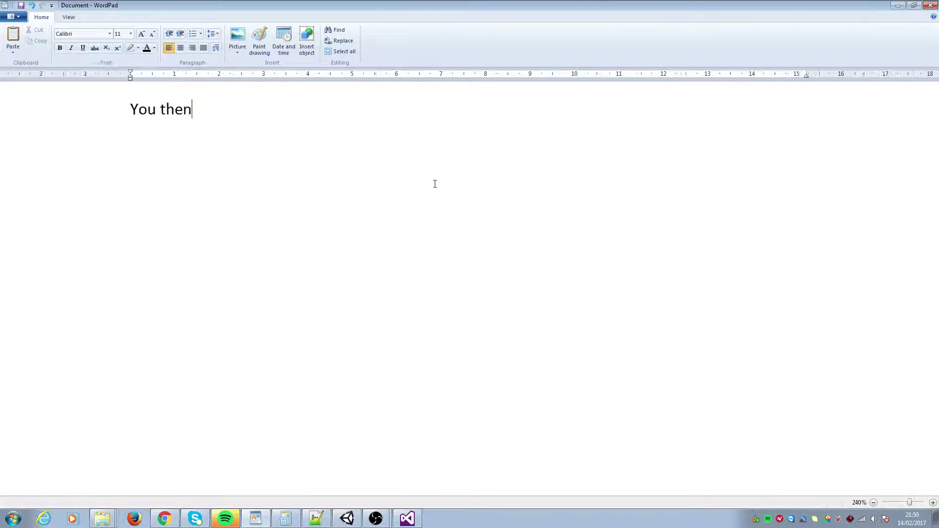
pyautogui.keyDown('ctrl'); pyautogui.scroll(3, 435, 184); pyautogui.keyUp('ctrl')
pyautogui.write('need t')
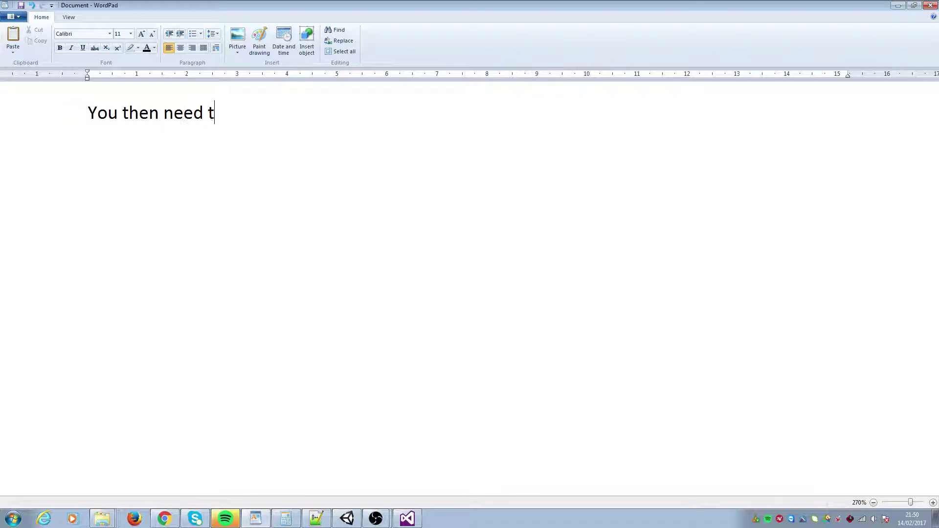
pyautogui.write('o create a s')
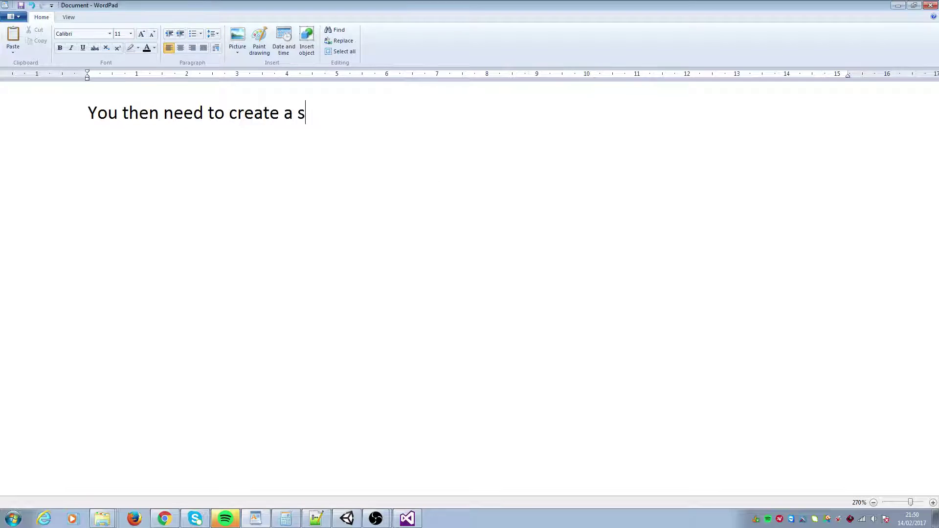
pyautogui.write('cene')
pyautogui.press('BackSpace')
pyautogui.press('BackSpace')
pyautogui.press('BackSpace')
pyautogui.press('BackSpace')
pyautogui.write('in ')
pyautogui.write('your Unity le')
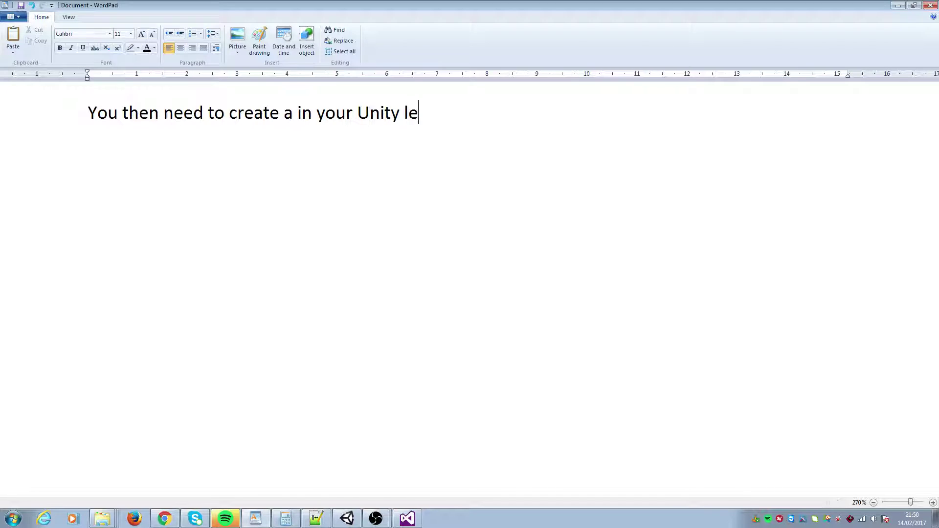
pyautogui.write('velm,')
pyautogui.write(',')
pyautogui.write(' if you alrea')
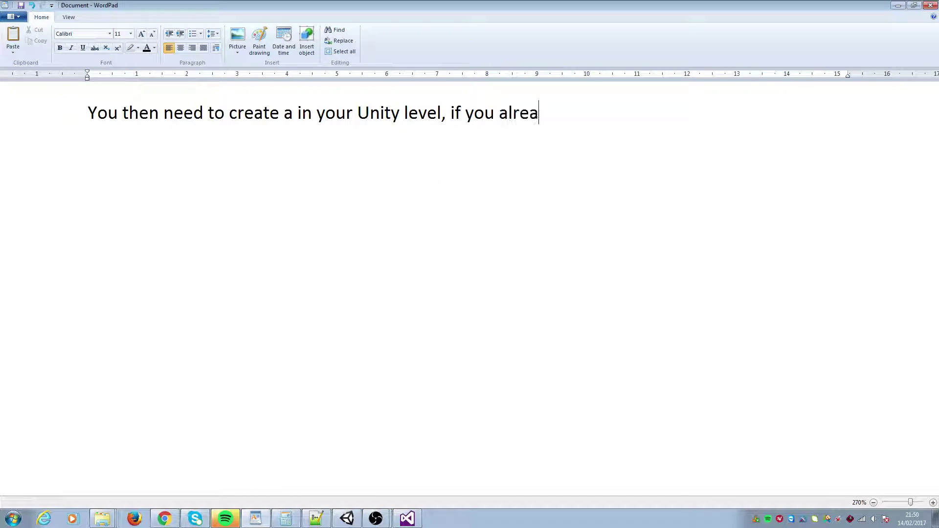
pyautogui.write('dy have one gre')
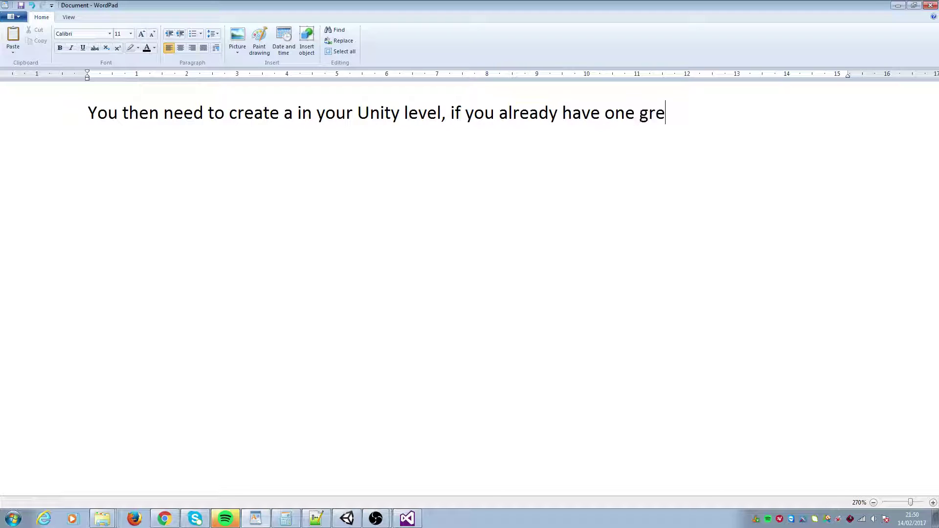
pyautogui.write('at.')
# On a new paragraph, write 'First thing we want to create is a plane.'.
pyautogui.press('Return')
pyautogui.write('C')
pyautogui.write('reate a p')
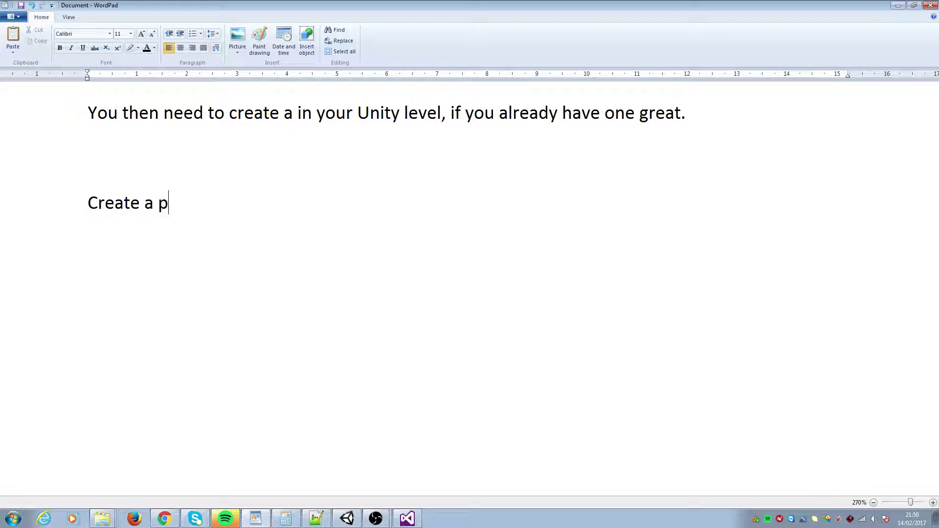
pyautogui.write('lane.')
pyautogui.press('BackSpace')
pyautogui.press('BackSpace')
pyautogui.press('BackSpace')
pyautogui.press('BackSpace')
pyautogui.press('BackSpace')
pyautogui.press('BackSpace')
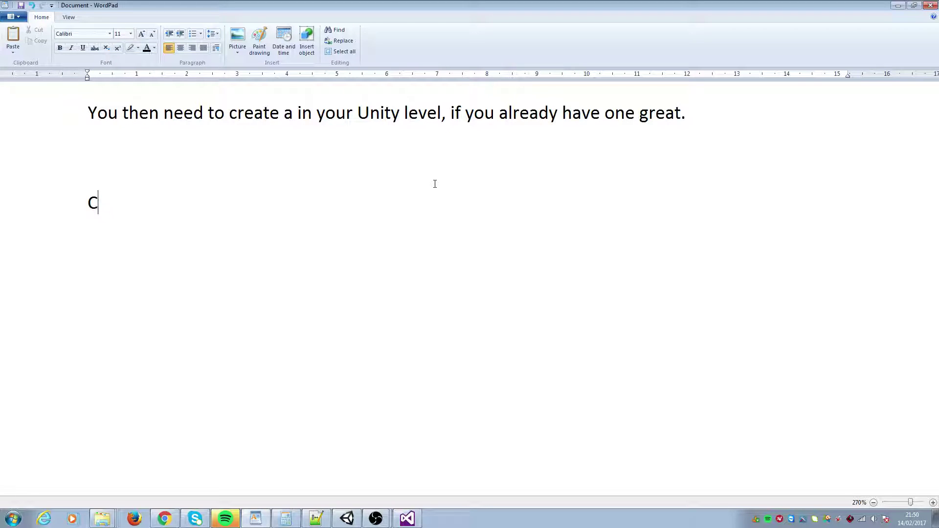
pyautogui.press('BackSpace')
pyautogui.write('First th')
pyautogui.write('ing we want')
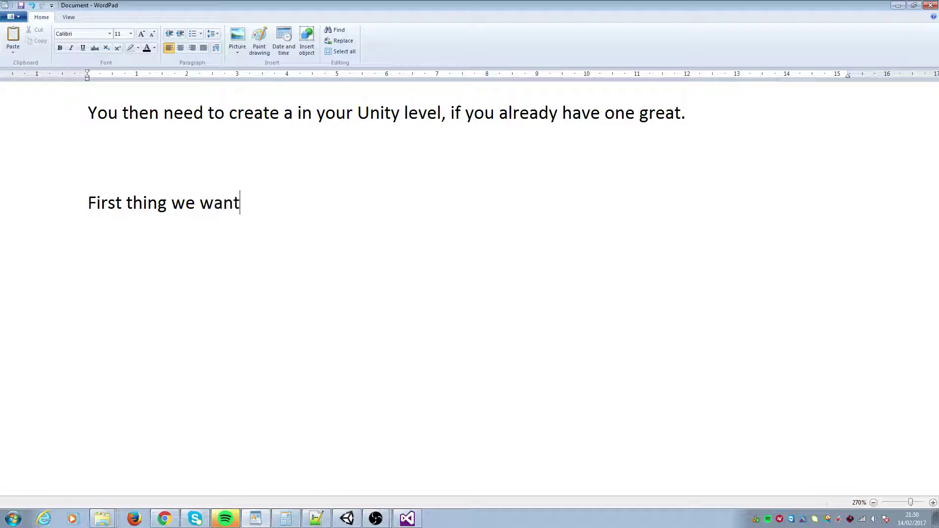
pyautogui.write(' to create is ')
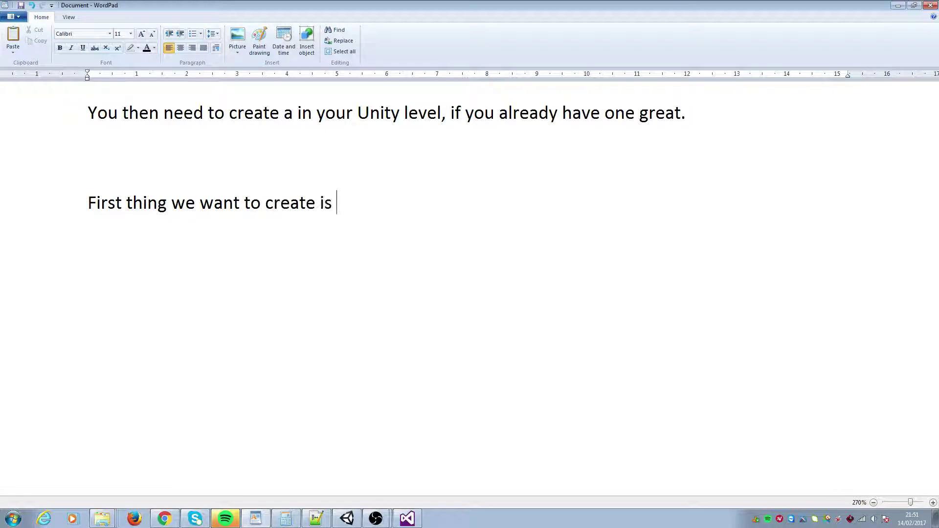
pyautogui.write('a plane.')
# Add a Plane via GameObject > 3D Object > Plane and frame it in the Scene view.
pyautogui.click(354, 512)
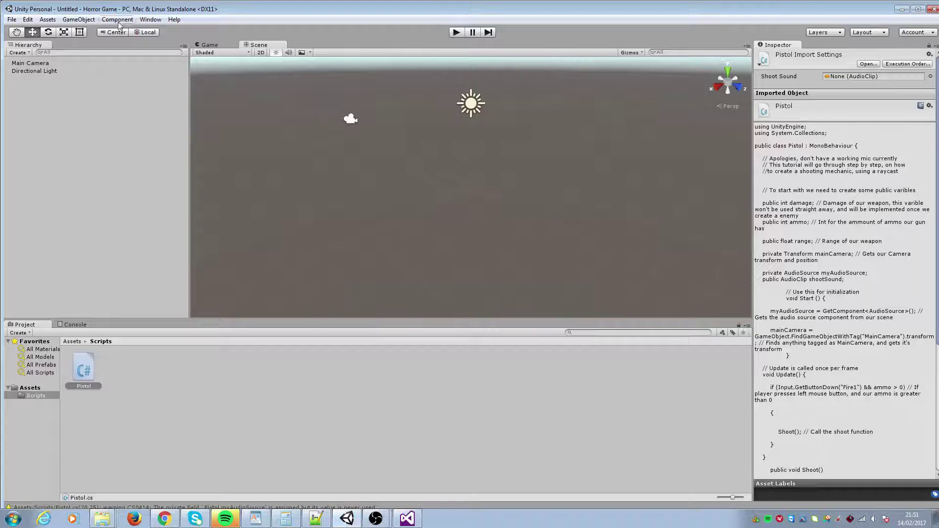
pyautogui.click(86, 21)
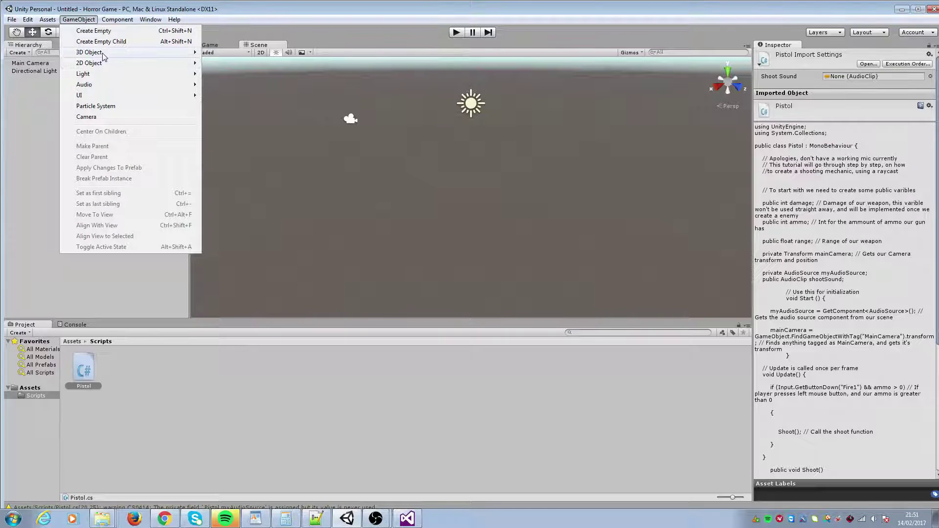
pyautogui.moveTo(151, 54)
pyautogui.click(230, 95)
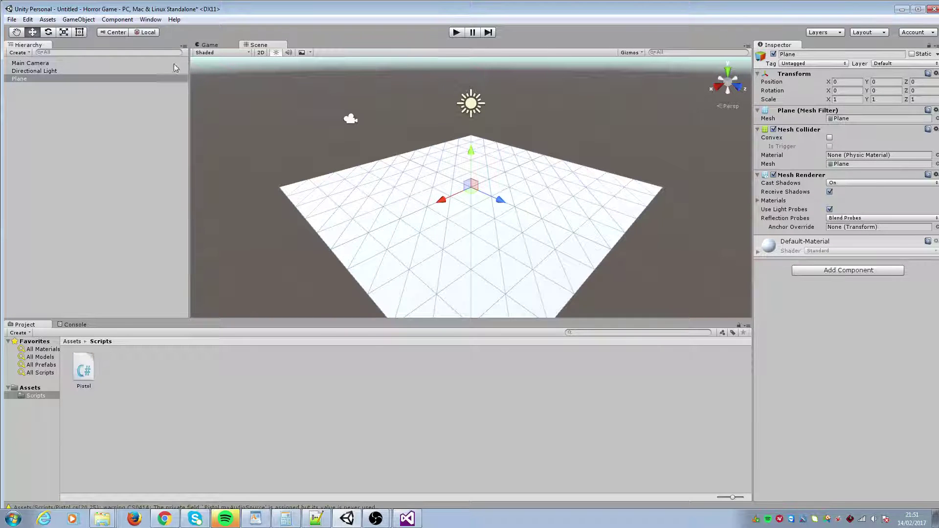
pyautogui.press('f')
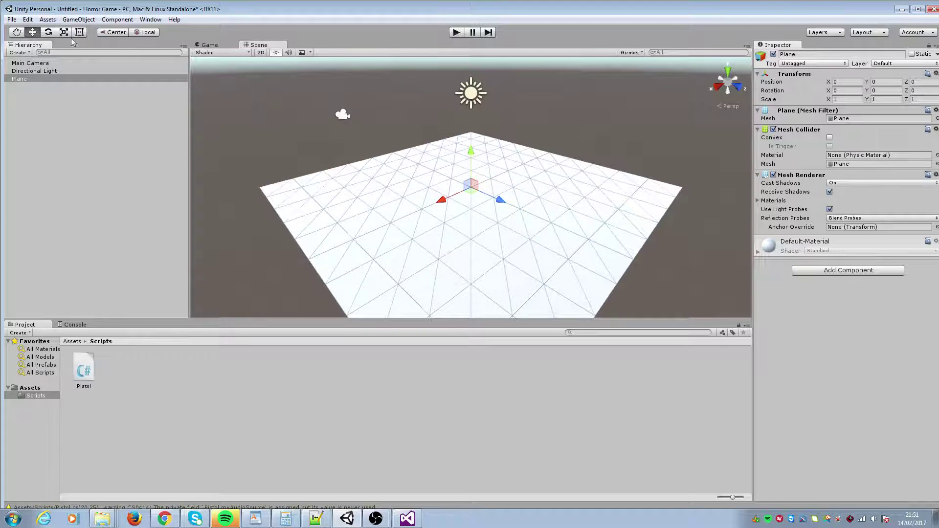
# Scale the Plane up to about 7.57 and return to the WordPad notes.
pyautogui.click(64, 31)
pyautogui.moveTo(473, 190); pyautogui.dragTo(526, 178)
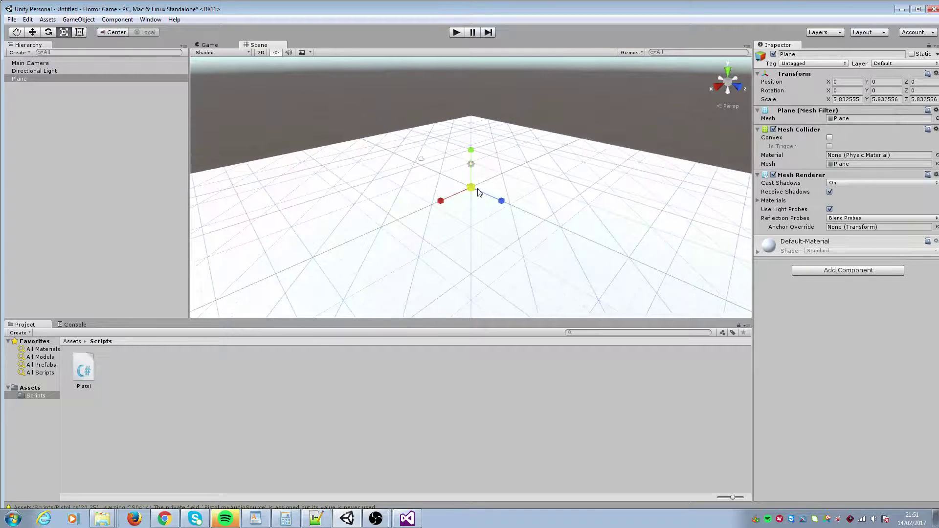
pyautogui.moveTo(472, 189); pyautogui.dragTo(501, 195)
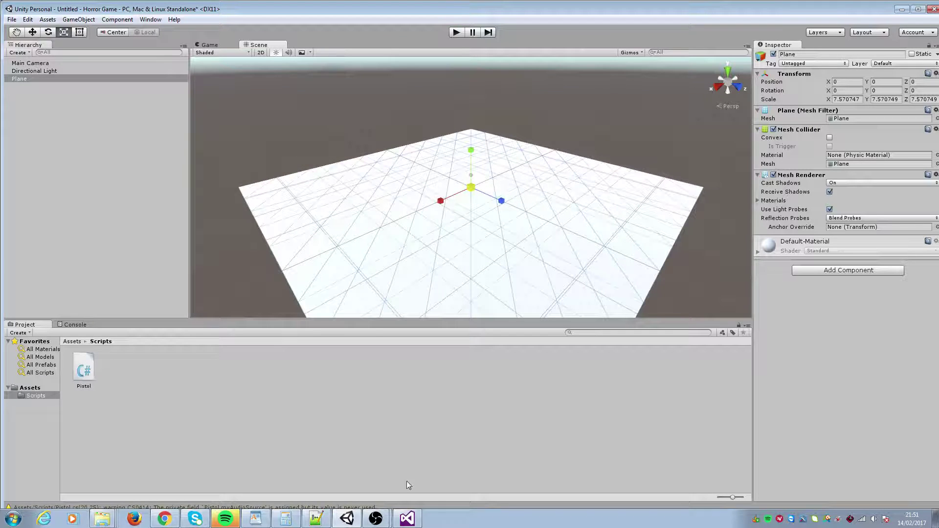
pyautogui.click(351, 520)
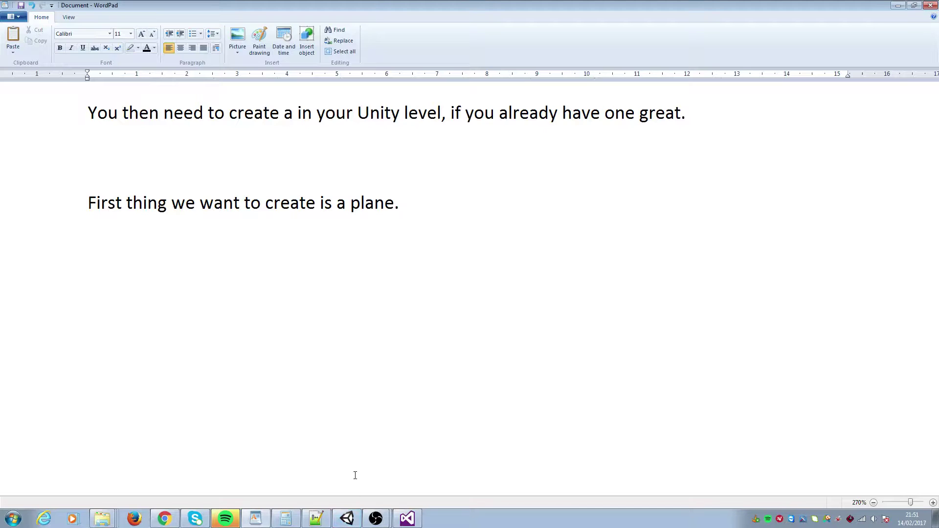
# Note that the standard assets pack comes from the Unity Asset Store and needs a free Unity account.
pyautogui.write('We t')
pyautogui.write('han')
pyautogui.press('BackSpace')
pyautogui.press('BackSpace')
pyautogui.write('en need ')
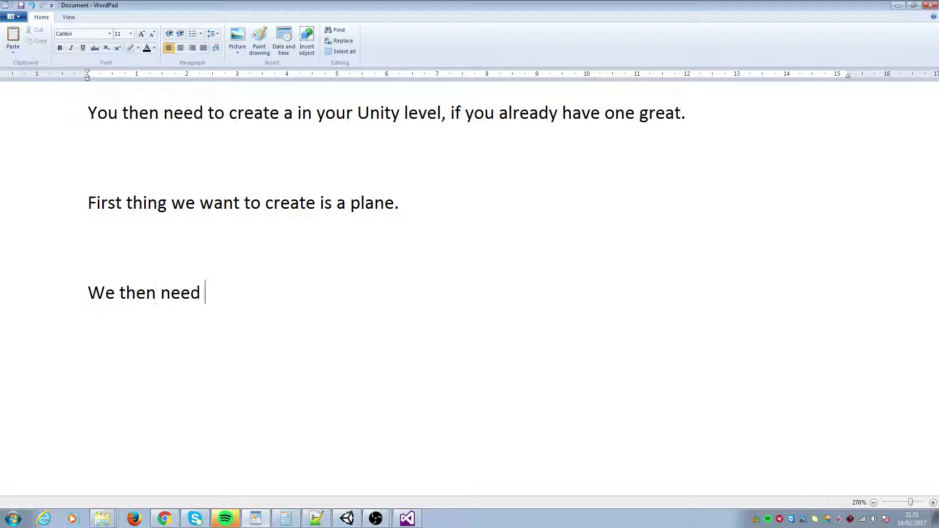
pyautogui.write('to download th')
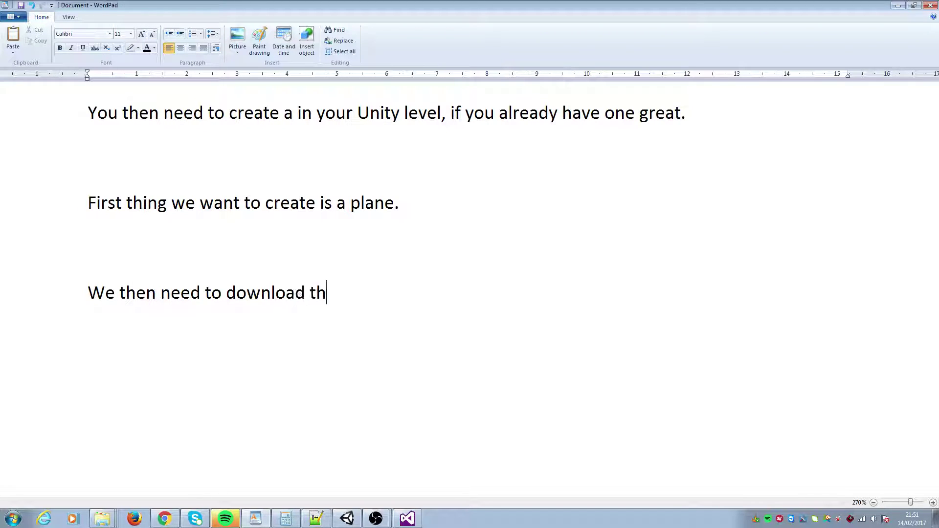
pyautogui.write('e standa')
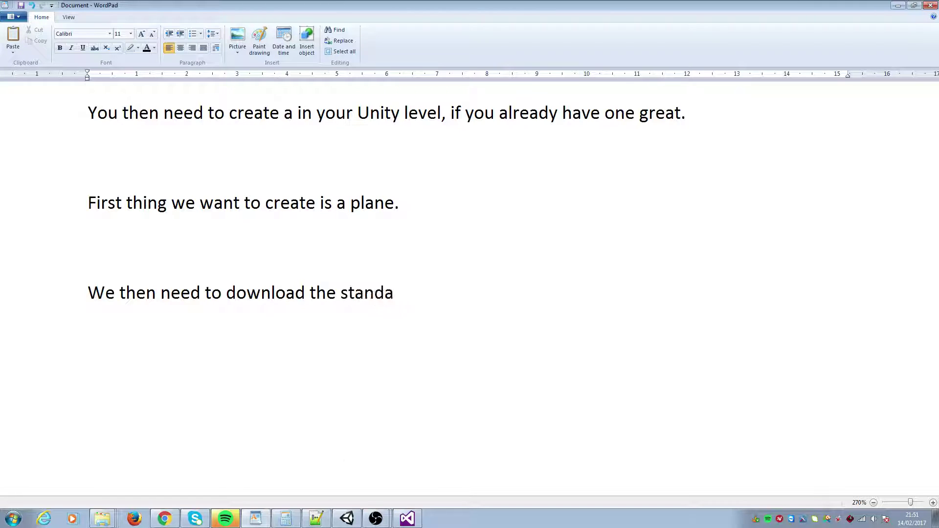
pyautogui.write('rd assets')
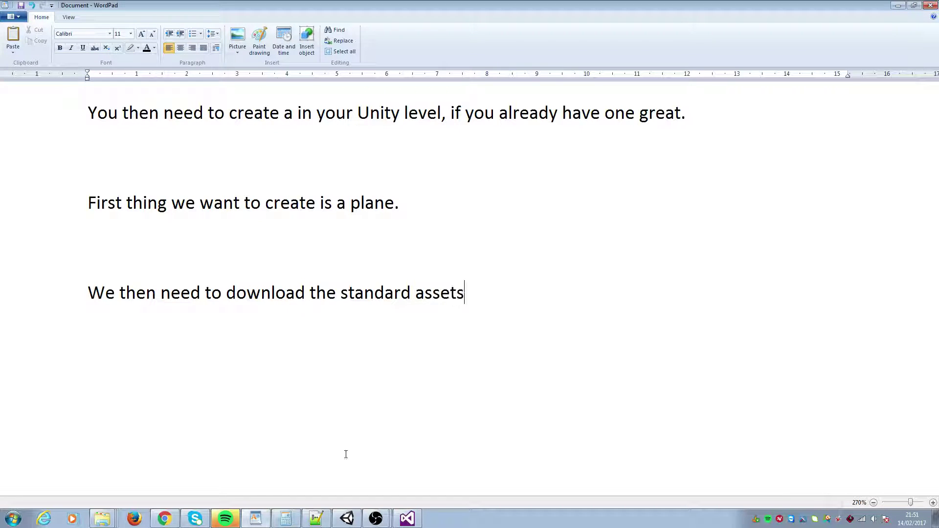
pyautogui.write(' pack from U')
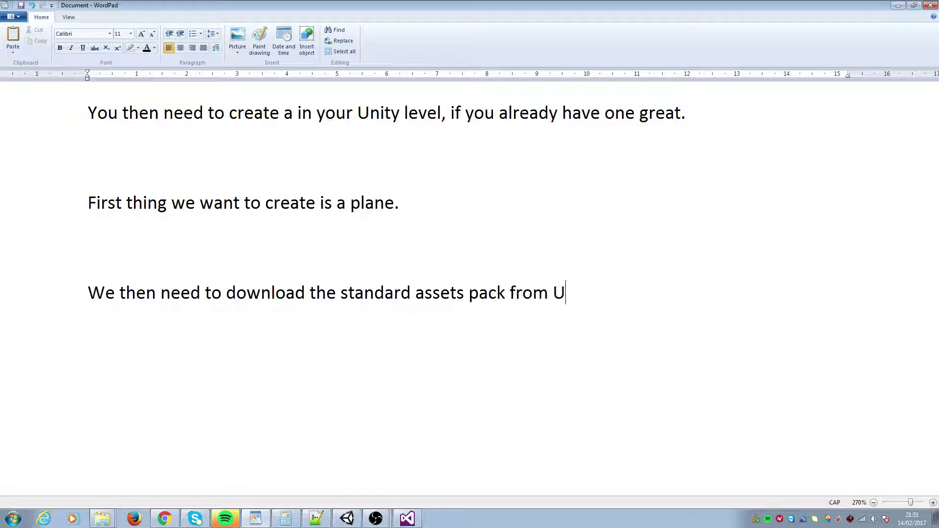
pyautogui.write('nity Ass')
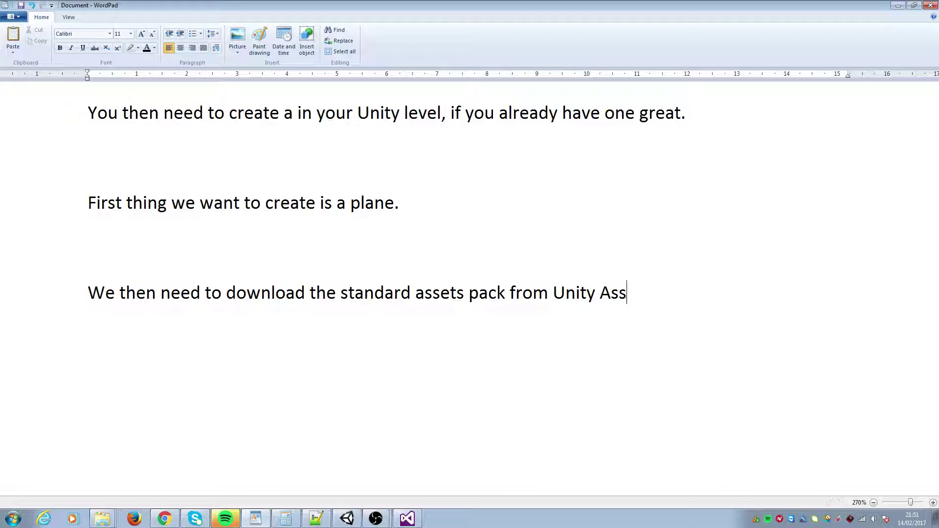
pyautogui.write('et Sto')
pyautogui.write('re.')
pyautogui.press('Return')
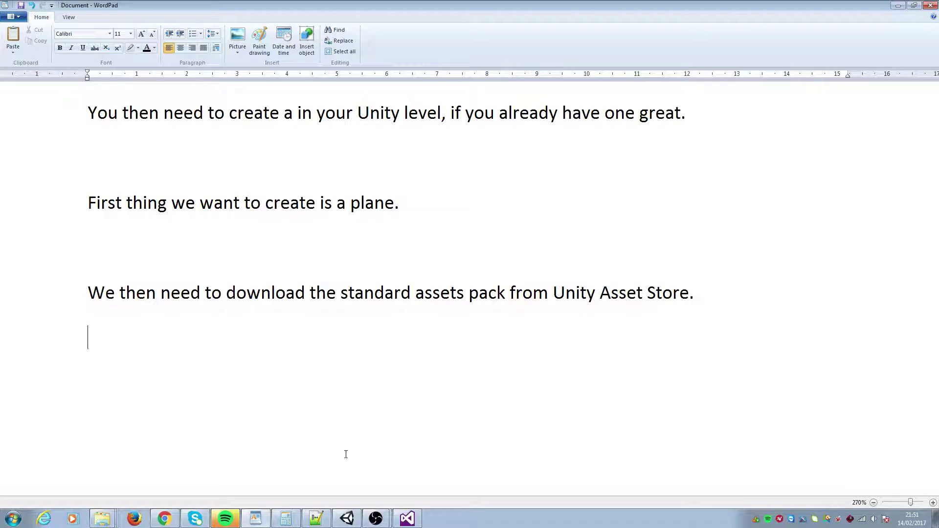
pyautogui.write('You will ne')
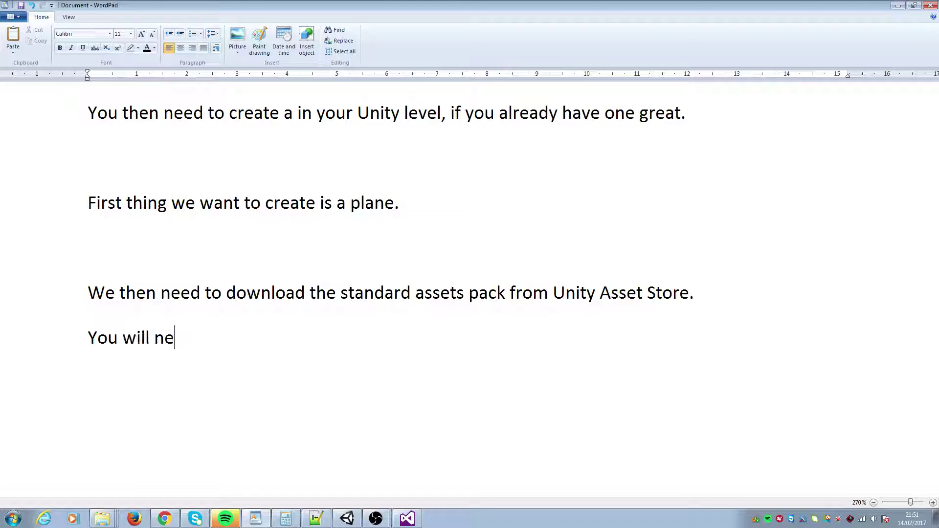
pyautogui.write('ed a Unity a')
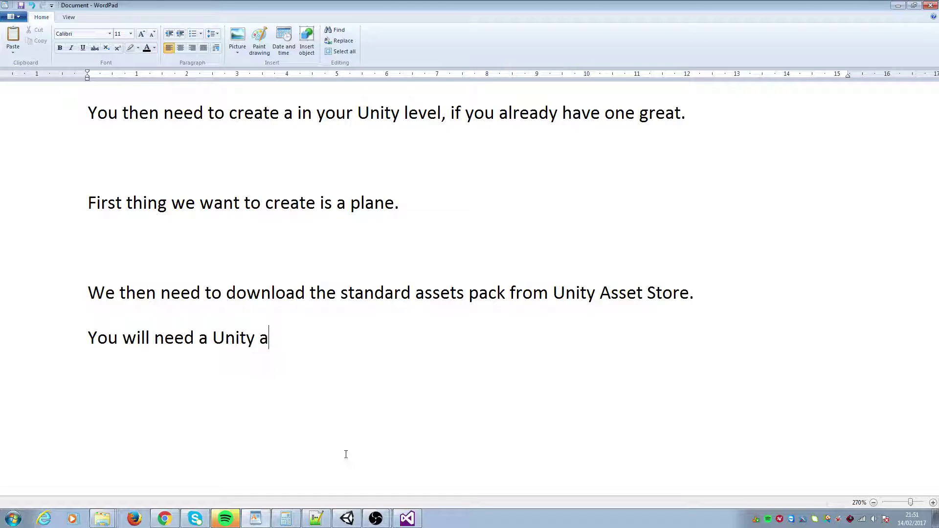
pyautogui.write('ccount for this')
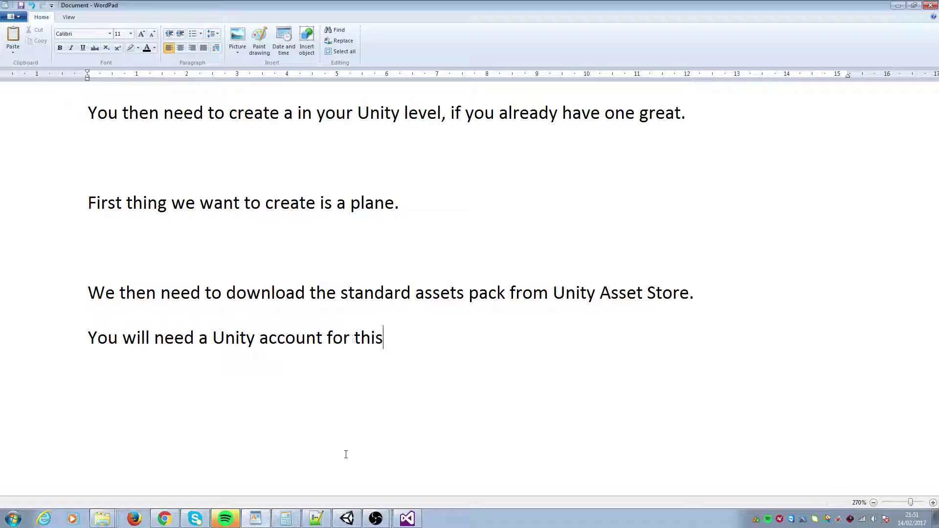
pyautogui.write(", don't w")
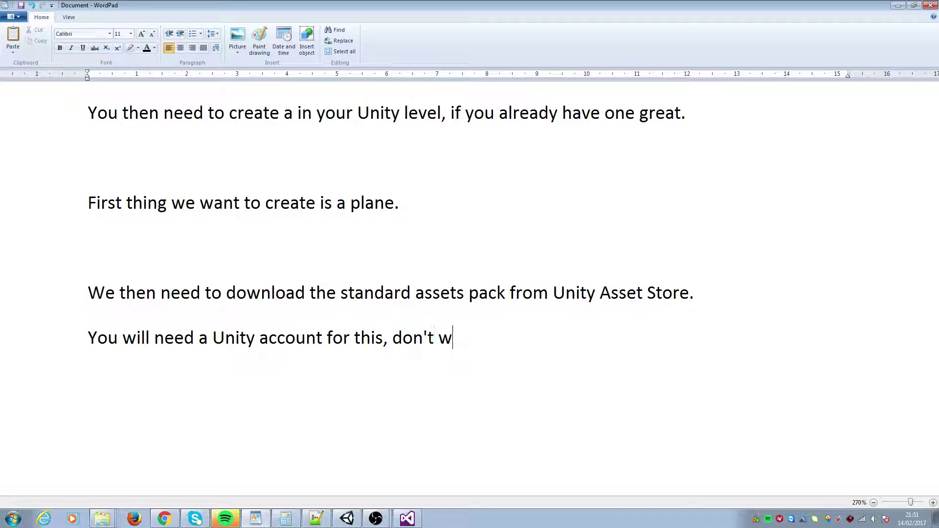
pyautogui.write('orry you can ')
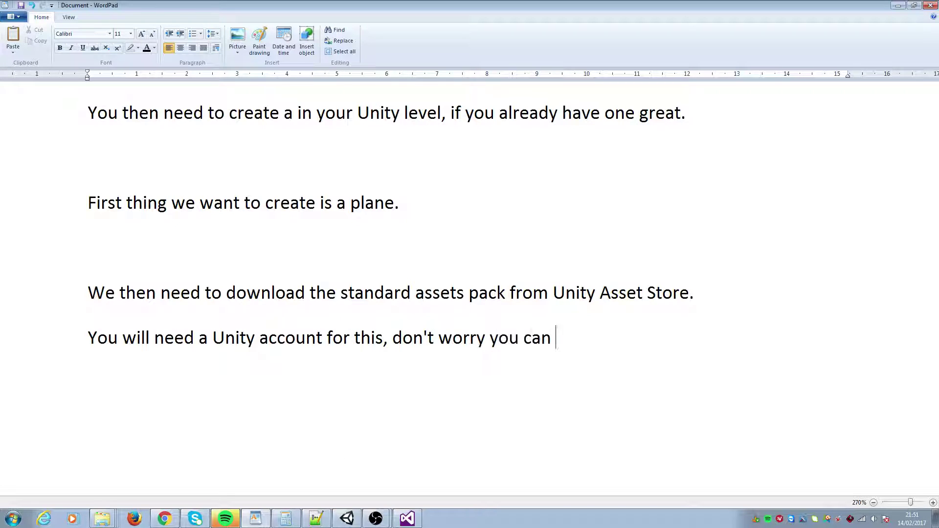
pyautogui.write('create a free ')
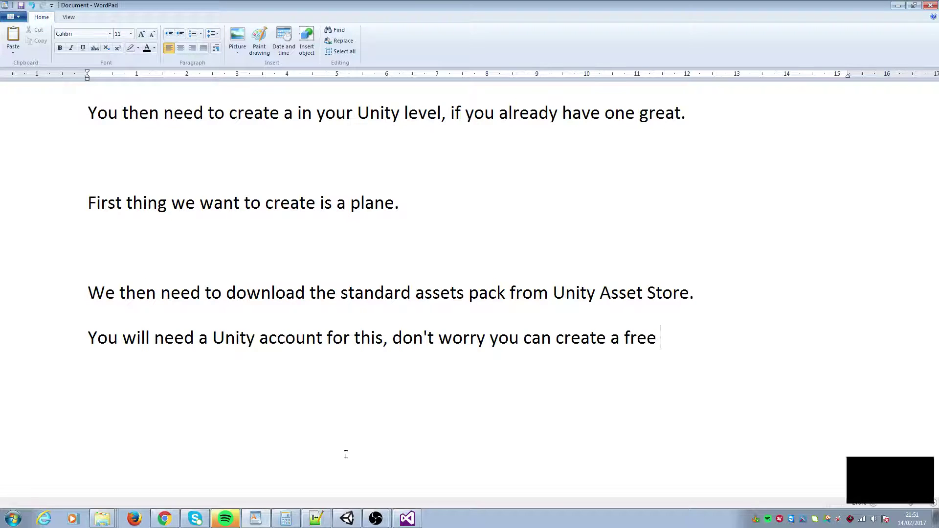
pyautogui.write('one.')
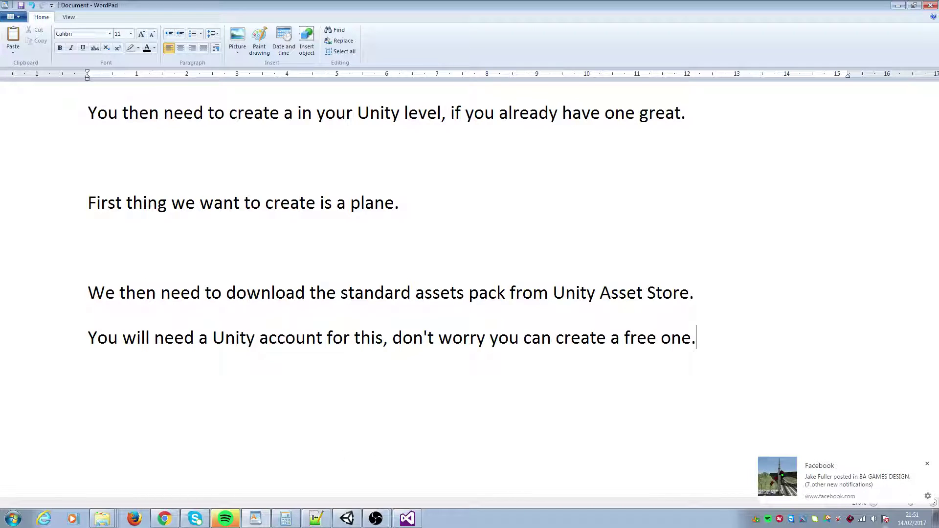
pyautogui.click(927, 464)
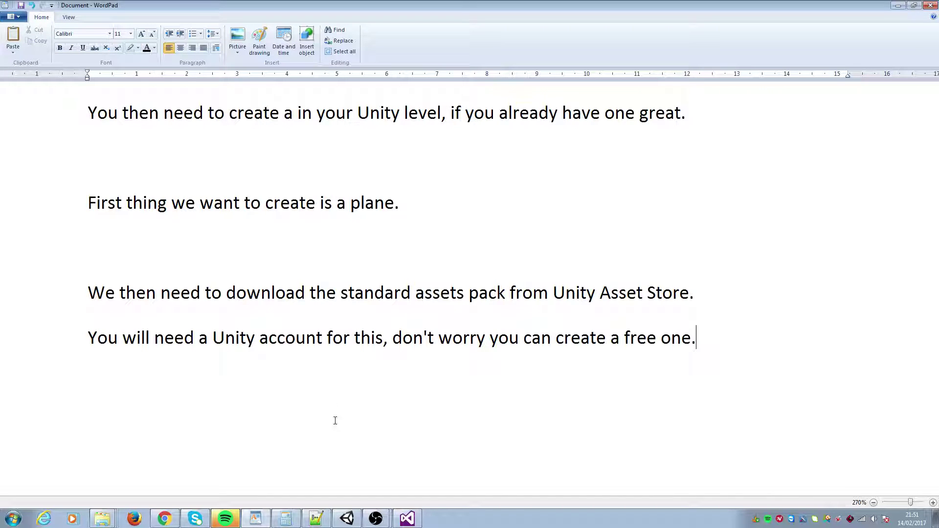
pyautogui.click(347, 519)
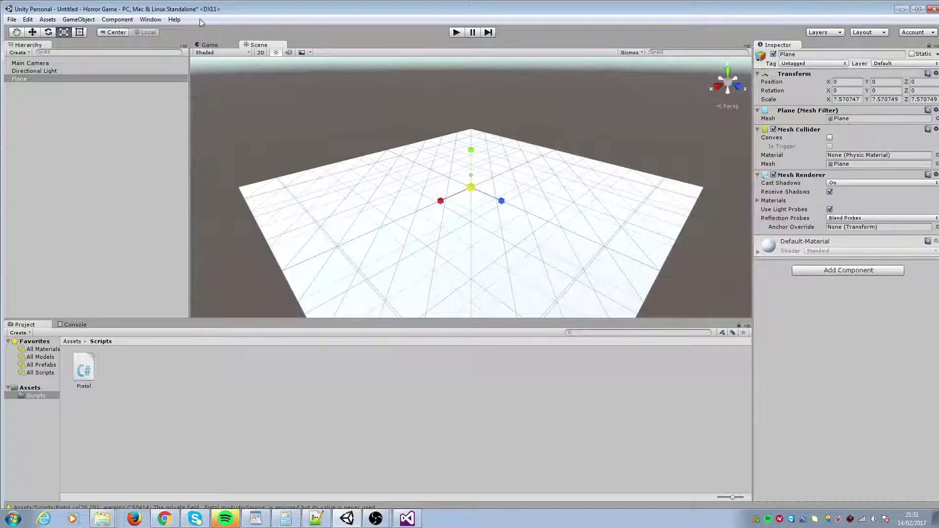
# Open Window > Asset Store, search 'standard assets', and open the Standard Assets package page.
pyautogui.click(151, 19)
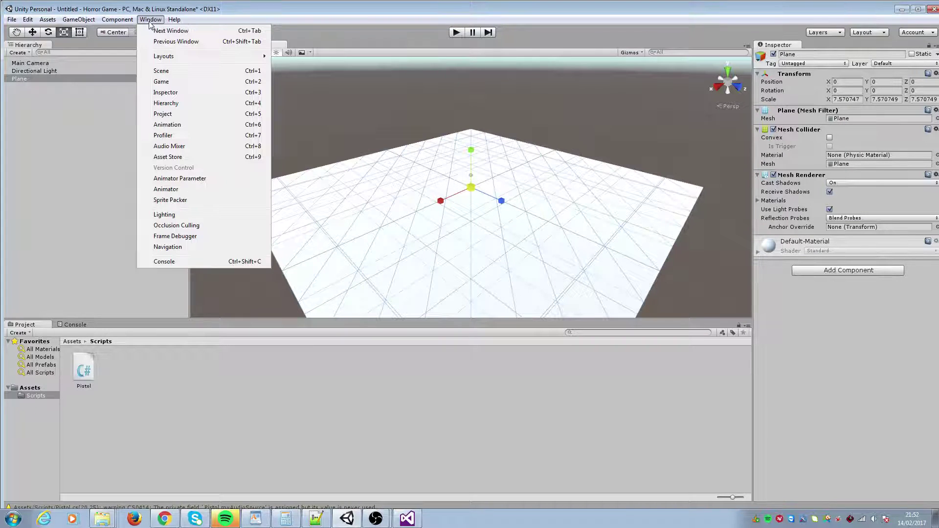
pyautogui.click(168, 157)
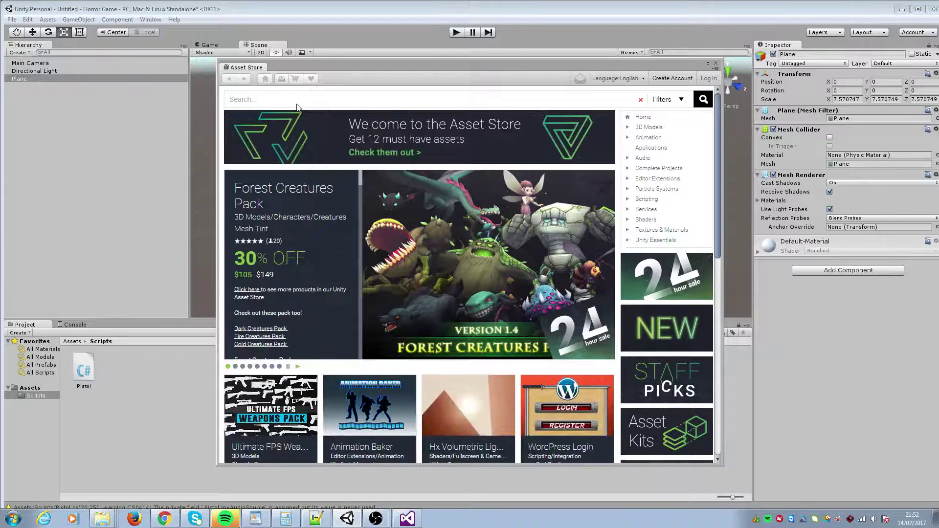
pyautogui.click(288, 101)
pyautogui.write('d')
pyautogui.write('ard assets')
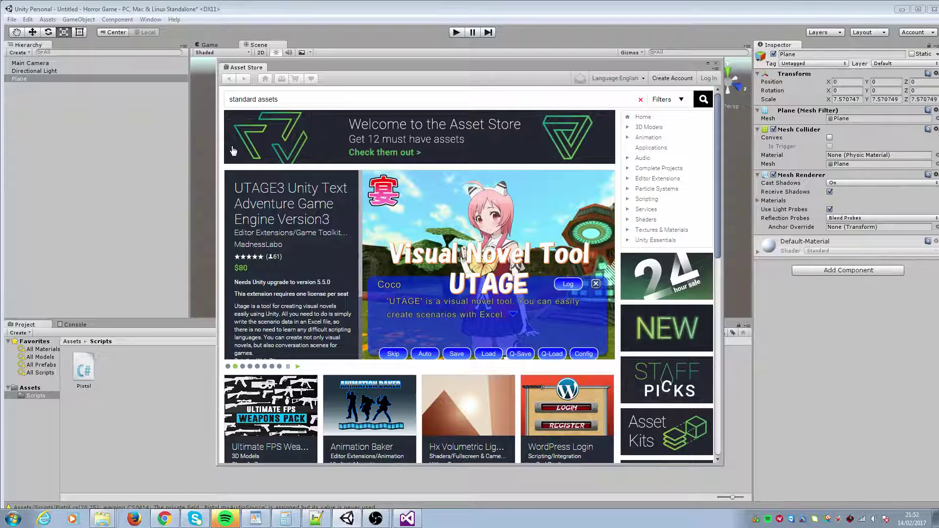
pyautogui.scroll(-1, 344, 170)
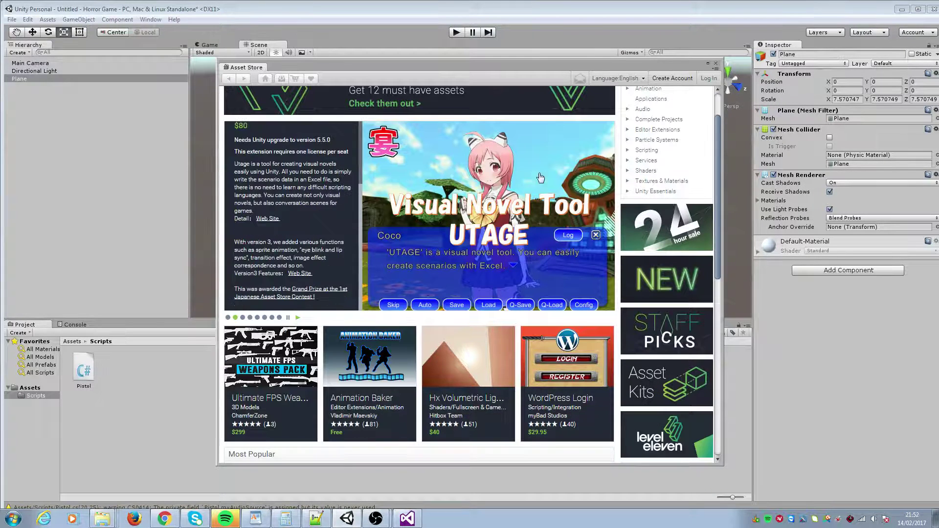
pyautogui.scroll(-1, 545, 179)
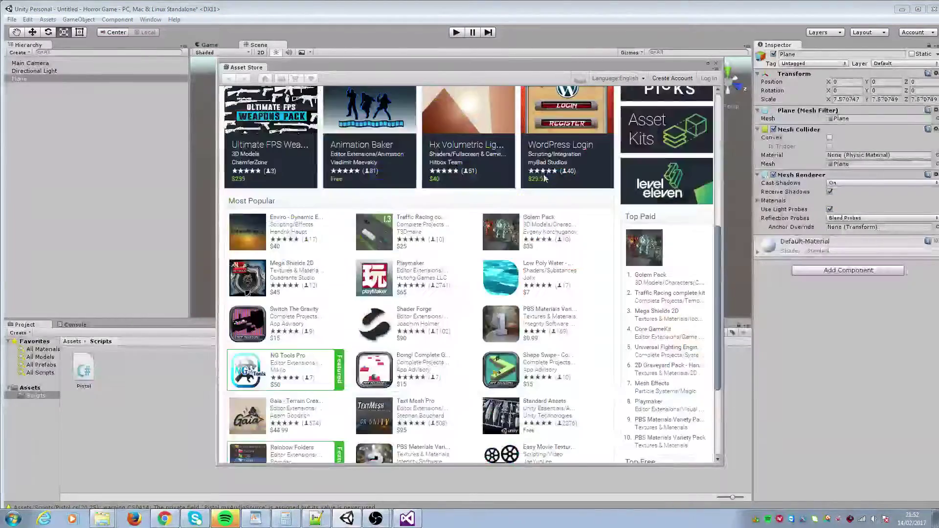
pyautogui.scroll(2, 390, 91)
pyautogui.write('standard assets')
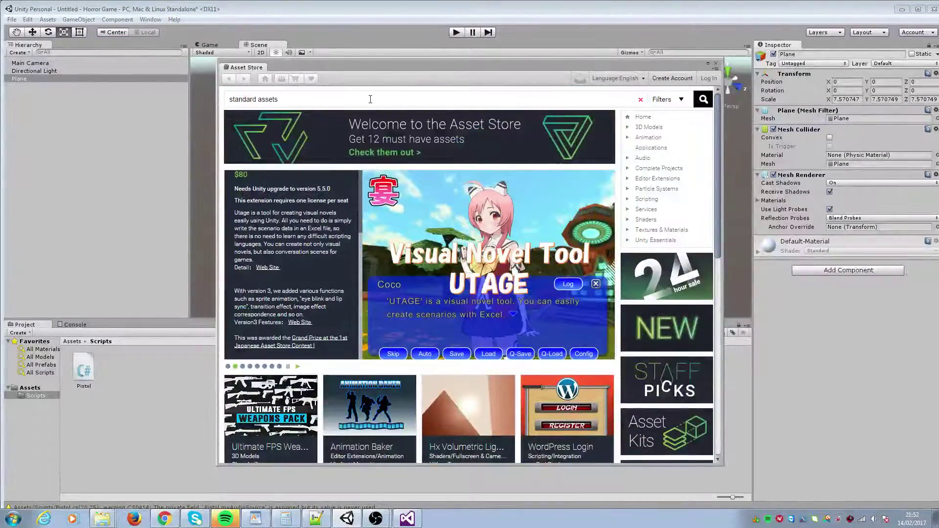
pyautogui.press('Return')
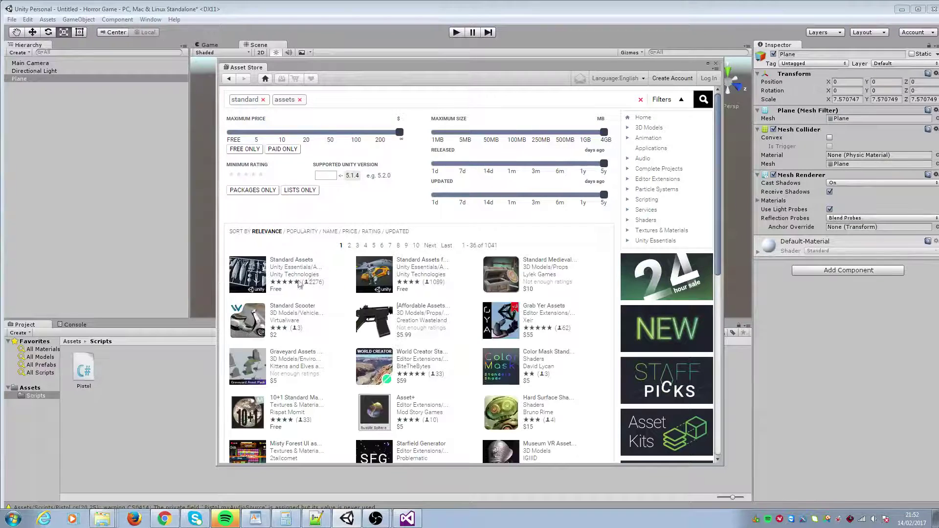
pyautogui.click(254, 269)
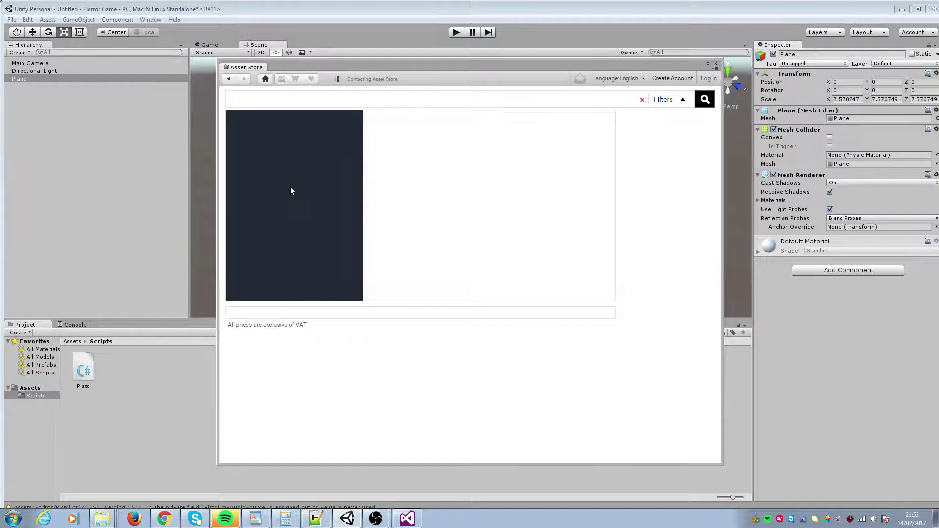
# Log in with the Unity account e-mail and password, then start the Standard Assets download.
pyautogui.click(269, 192)
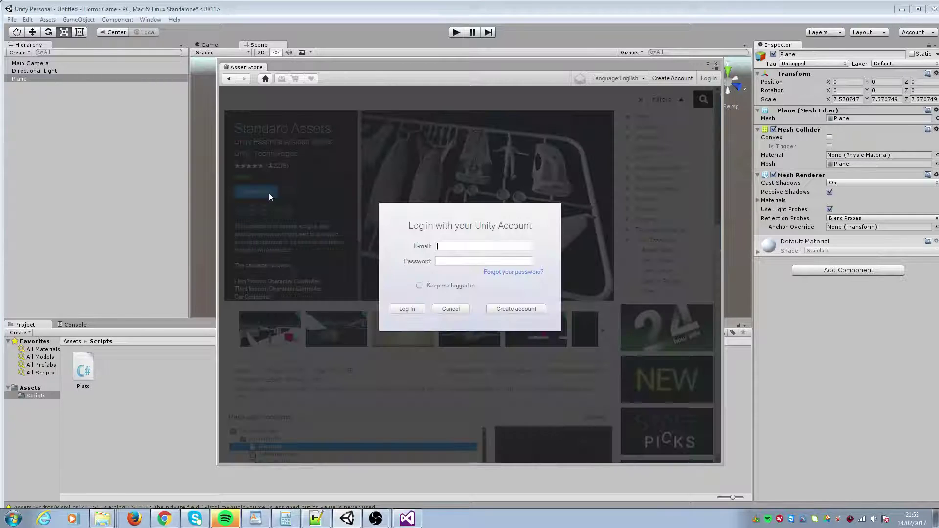
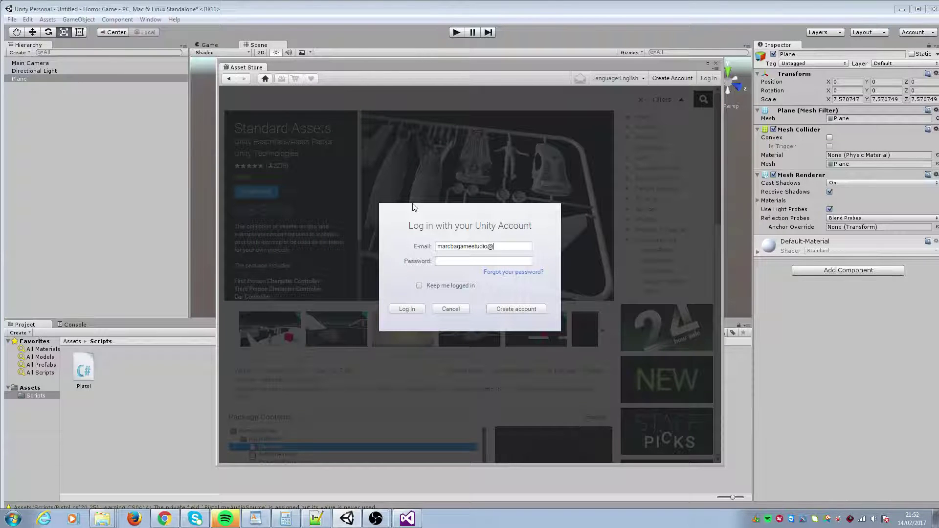
pyautogui.write('o')
pyautogui.press('BackSpace')
pyautogui.write('****')
pyautogui.press('Return')
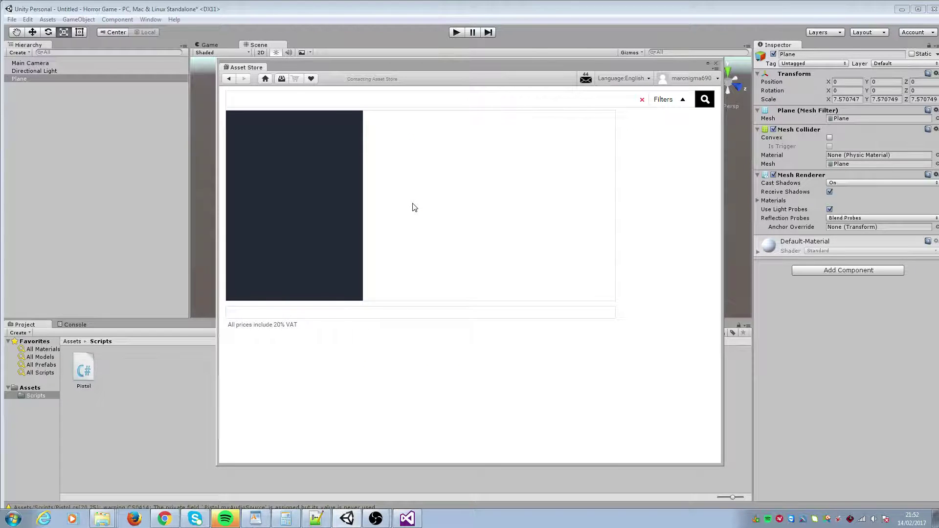
pyautogui.click(261, 190)
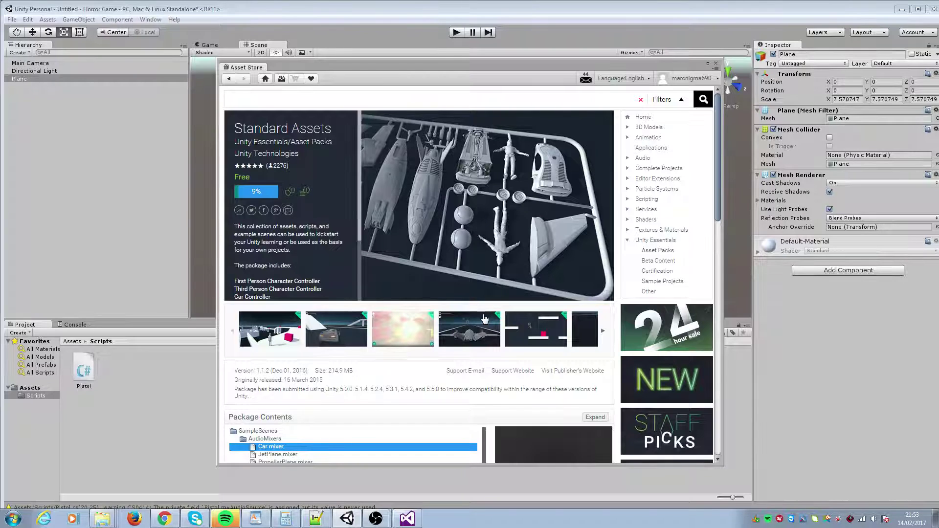
pyautogui.click(353, 522)
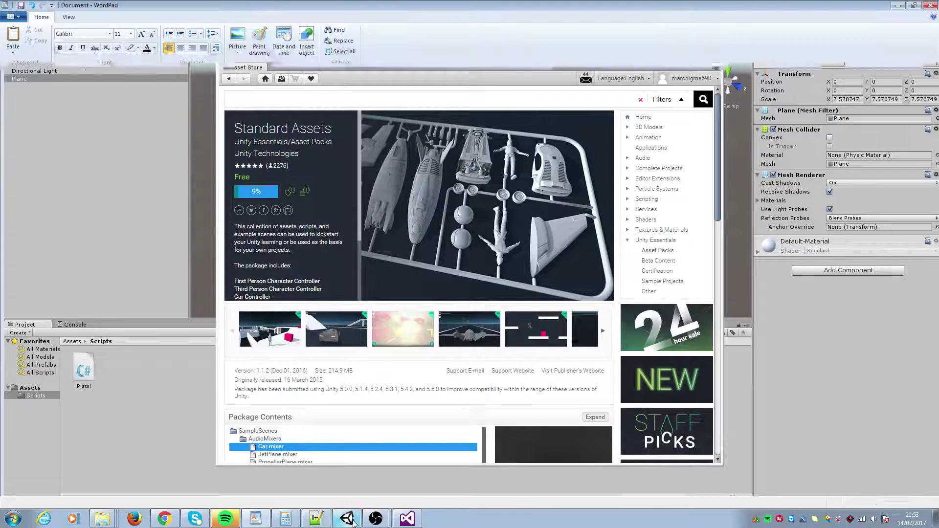
pyautogui.click(348, 520)
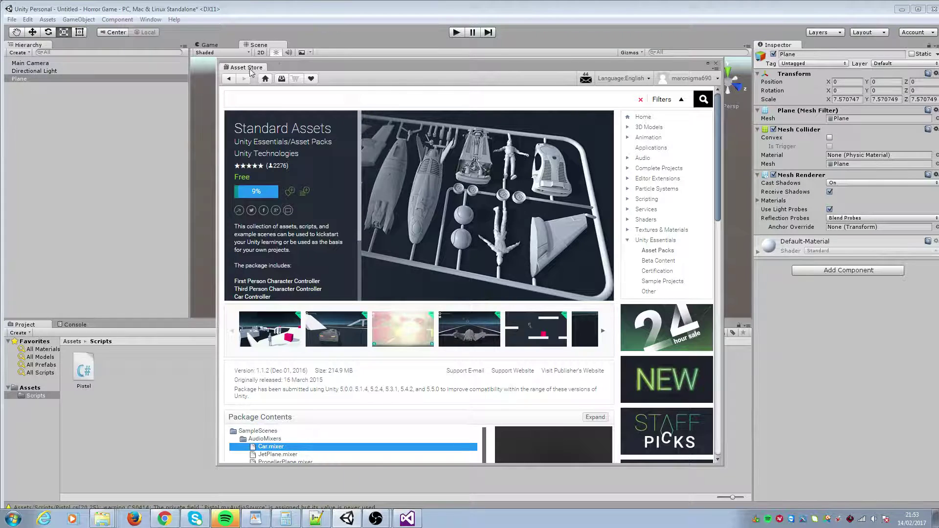
# Dock the Asset Store tab beside the Scene and Game tabs and scroll its Standard Assets page.
pyautogui.moveTo(250, 72); pyautogui.dragTo(315, 49)
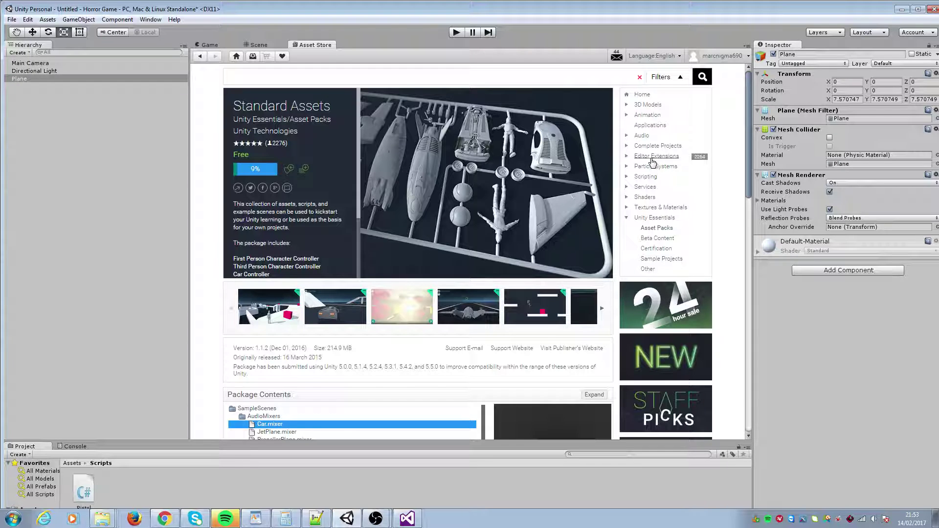
pyautogui.scroll(-1, 244, 356)
pyautogui.scroll(-5, 245, 355)
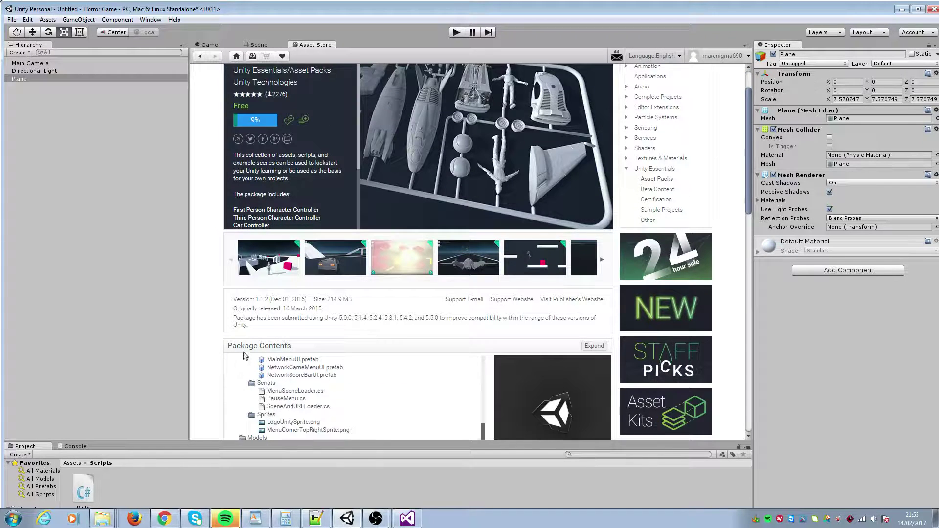
pyautogui.scroll(-5, 245, 356)
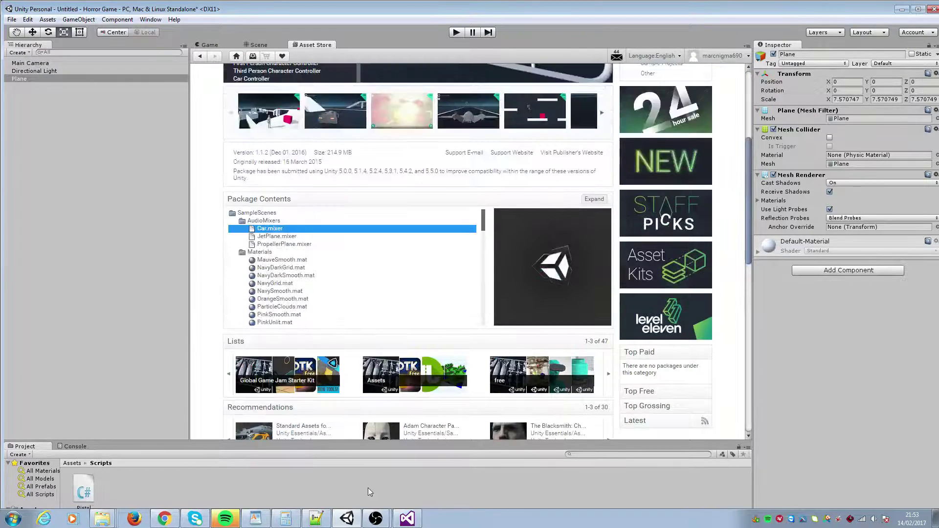
# Glance at the WordPad notes, return to the Asset Store page and show the root Assets folder.
pyautogui.click(355, 522)
pyautogui.click(356, 523)
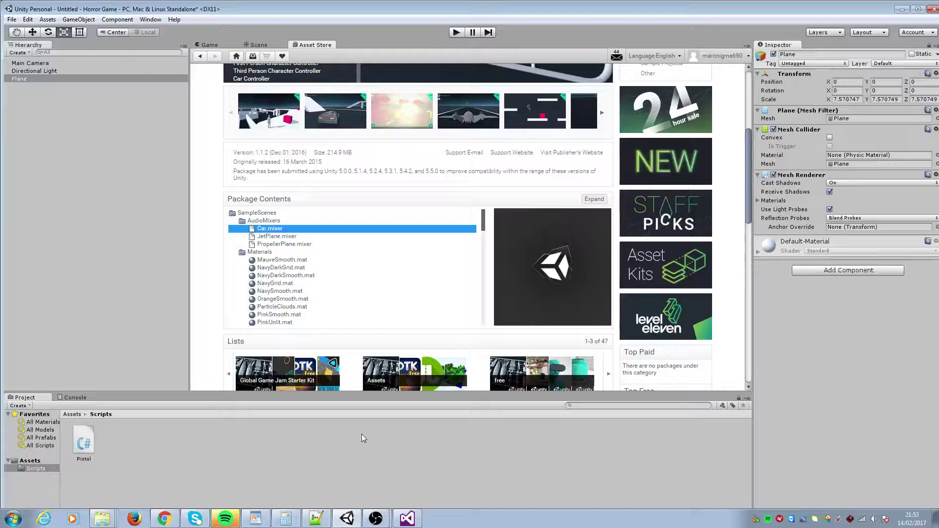
pyautogui.scroll(5, 270, 142)
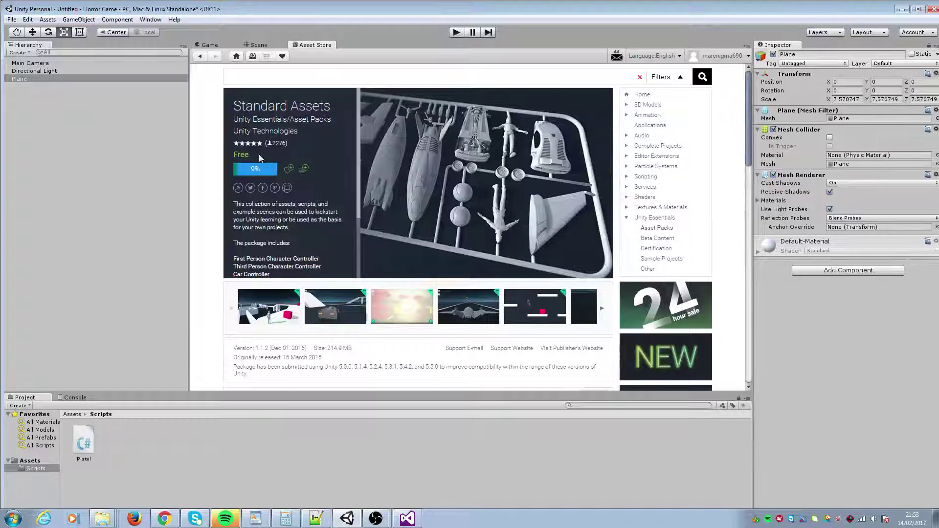
pyautogui.click(258, 44)
pyautogui.click(316, 44)
pyautogui.click(28, 461)
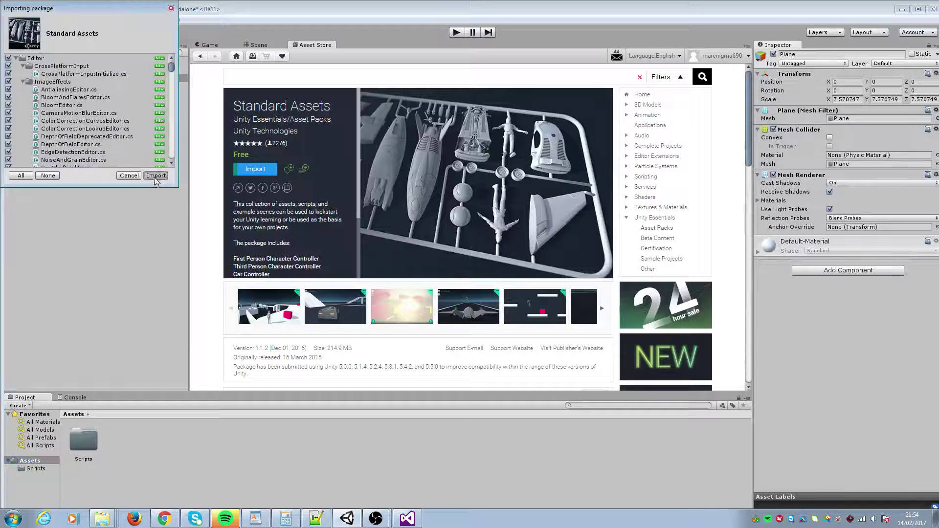
# Import every ticked Standard Assets file, then bring the WordPad notes to the front.
pyautogui.click(153, 181)
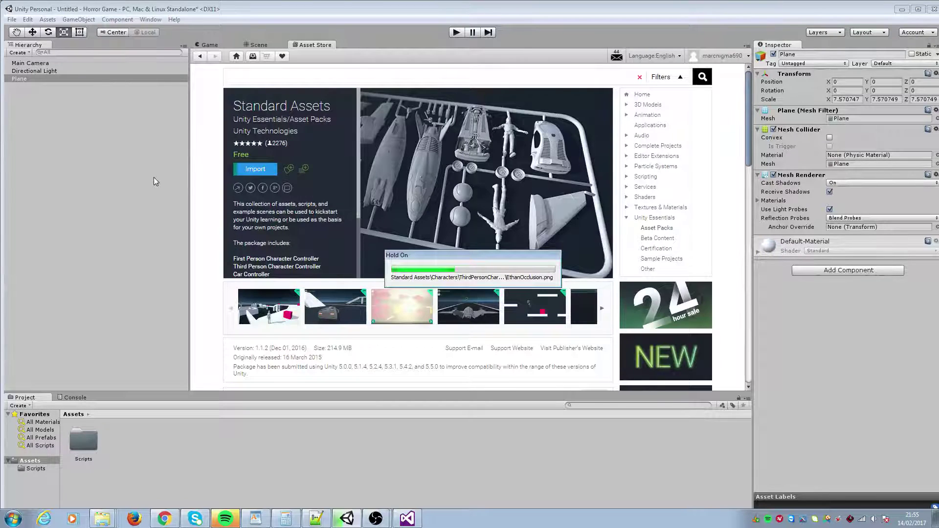
pyautogui.click(256, 518)
# Add the note 'It's a big asset pack, so it might take a while. If you want to create your own that's fine.'.
pyautogui.press('Return')
pyautogui.press('Return')
pyautogui.write('I')
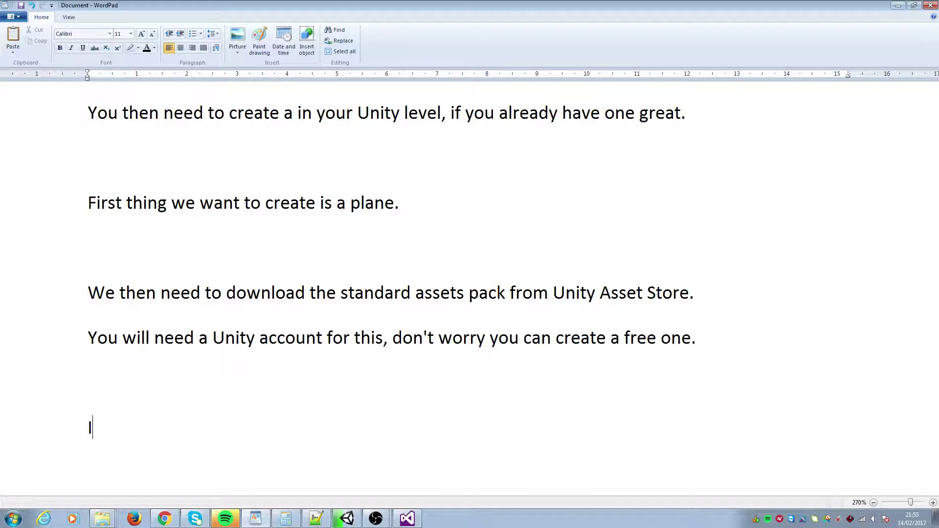
pyautogui.write('t')
pyautogui.write("'s a bn")
pyautogui.write('ig p')
pyautogui.press('BackSpace')
pyautogui.press('BackSpace')
pyautogui.press('BackSpace')
pyautogui.press('BackSpace')
pyautogui.press('BackSpace')
pyautogui.write('i')
pyautogui.write('g asset ')
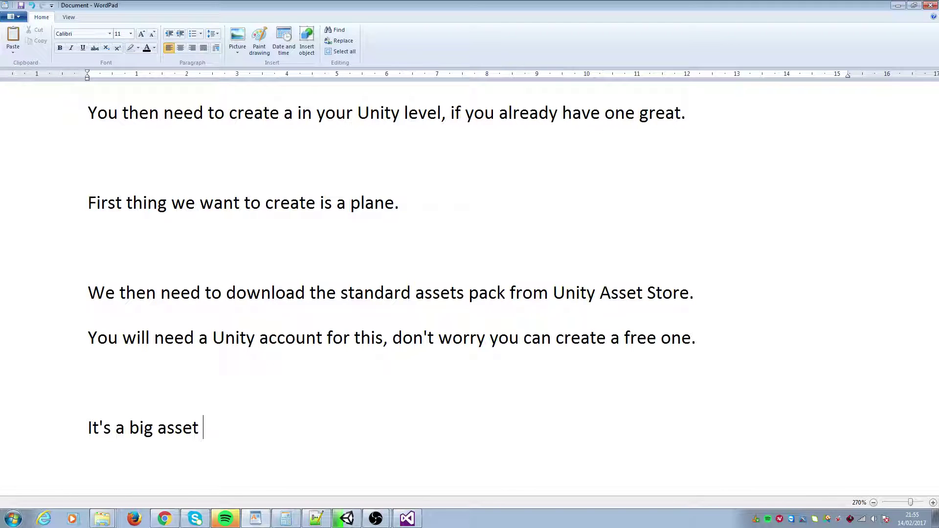
pyautogui.write('pack, so it might tak')
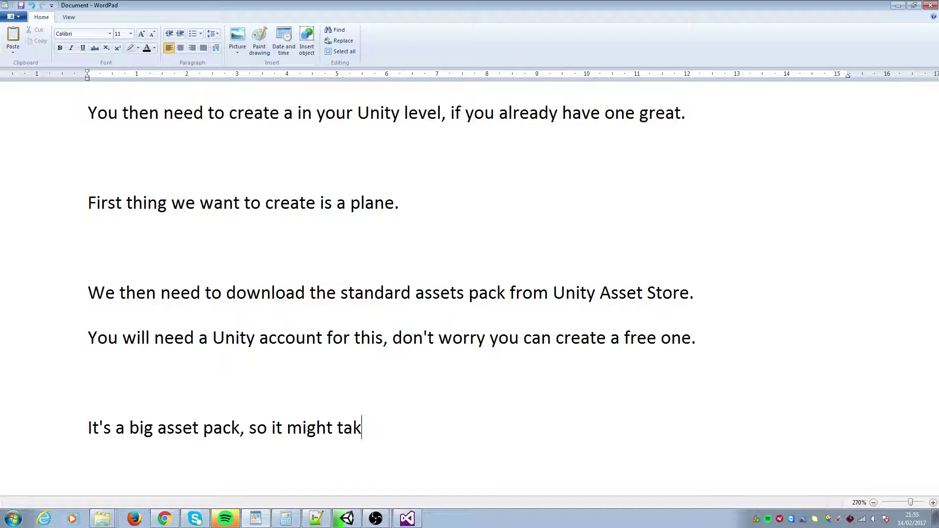
pyautogui.write('e a while.')
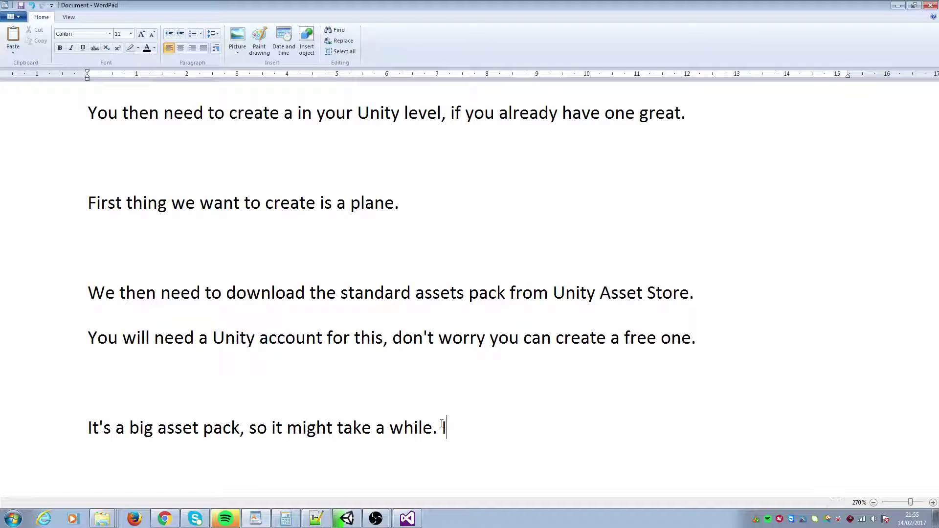
pyautogui.write(' If you want to c')
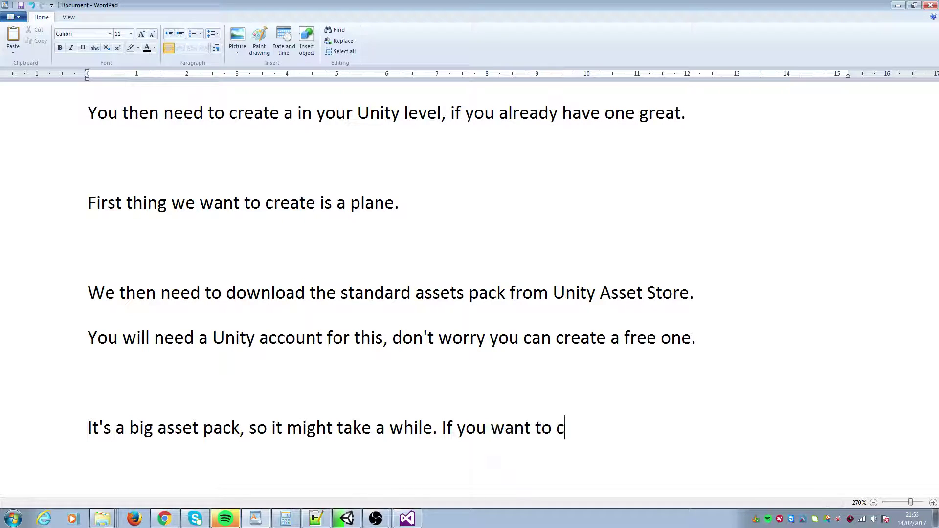
pyautogui.write('reate your ow')
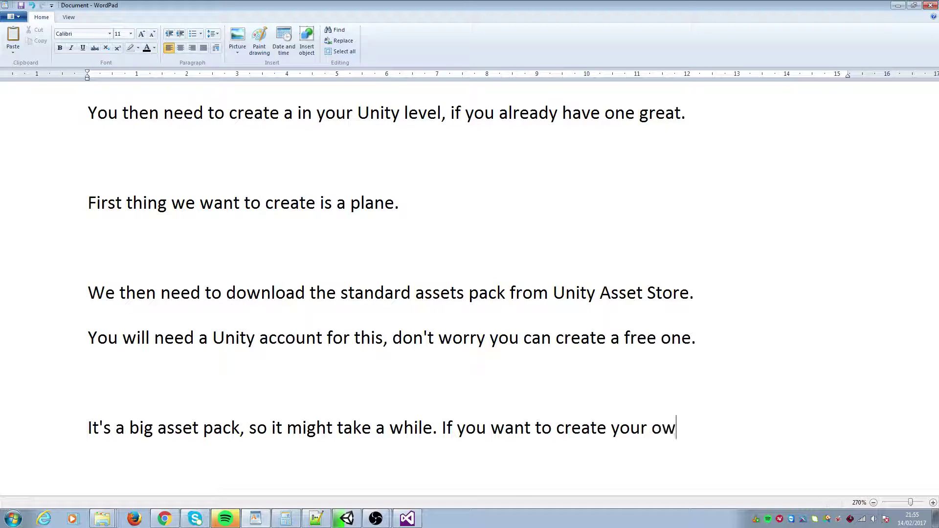
pyautogui.write('n that')
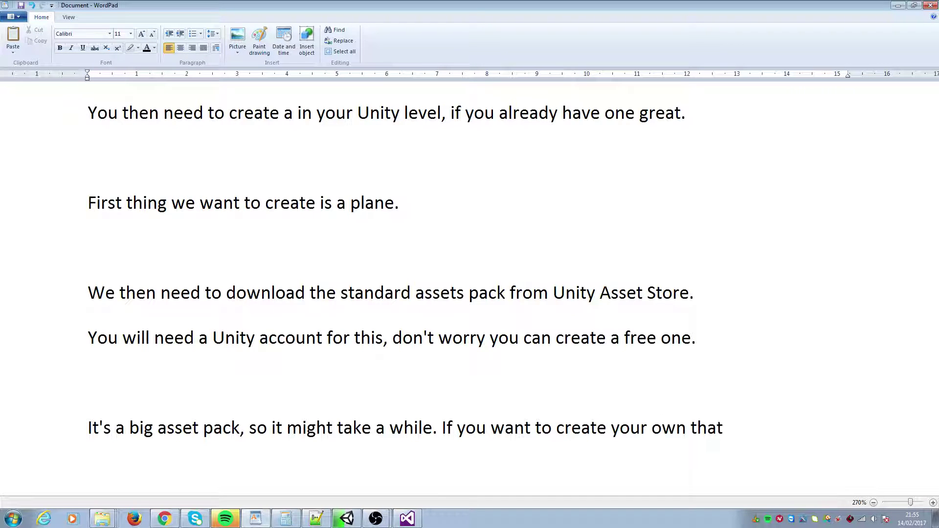
pyautogui.write("'s fien")
pyautogui.press('BackSpace')
pyautogui.press('BackSpace')
pyautogui.write('ne')
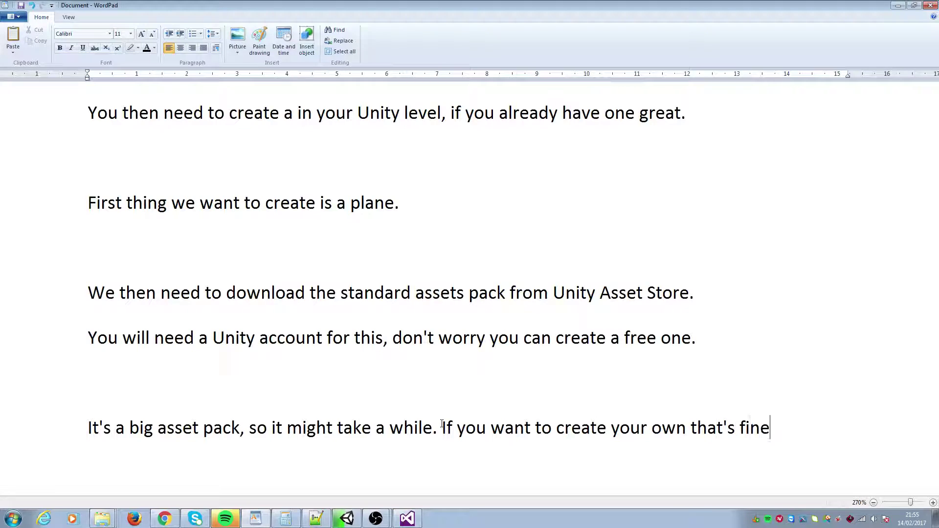
pyautogui.write('.')
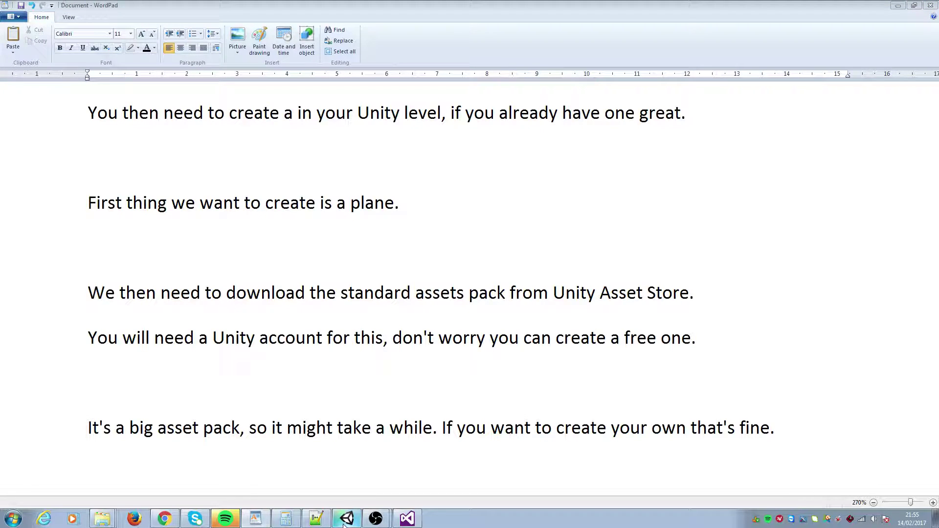
pyautogui.click(345, 522)
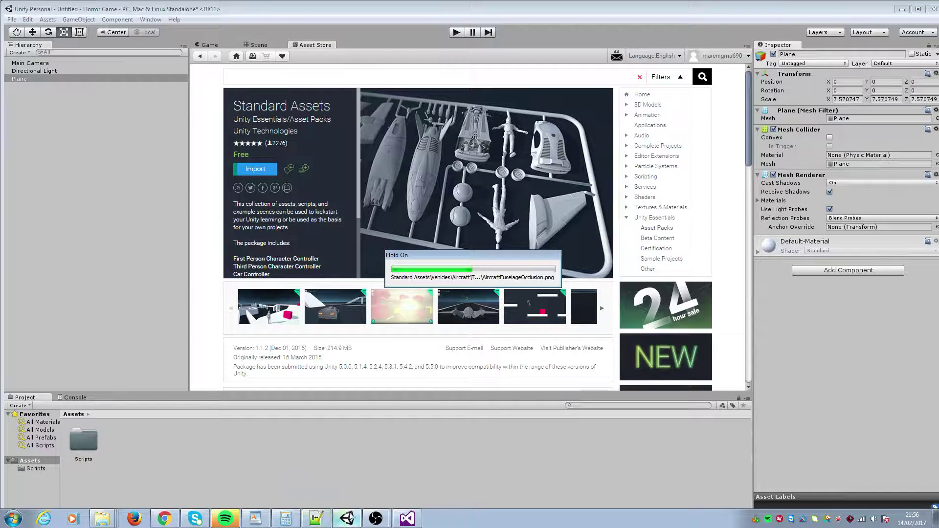
# Add the line 'I can actually feel my soul dying from waiting for this.' and check Unity's progress.
pyautogui.click(316, 520)
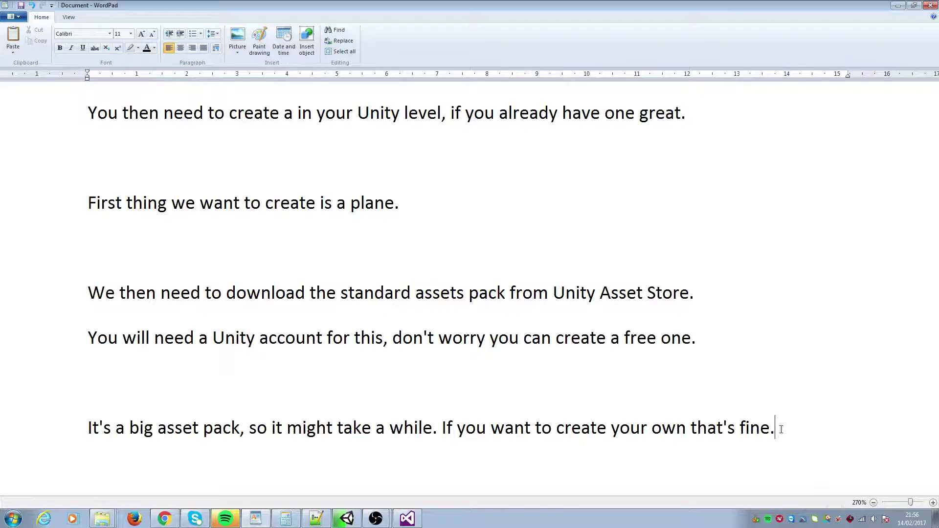
pyautogui.press('Return')
pyautogui.press('Return')
pyautogui.write('I can ')
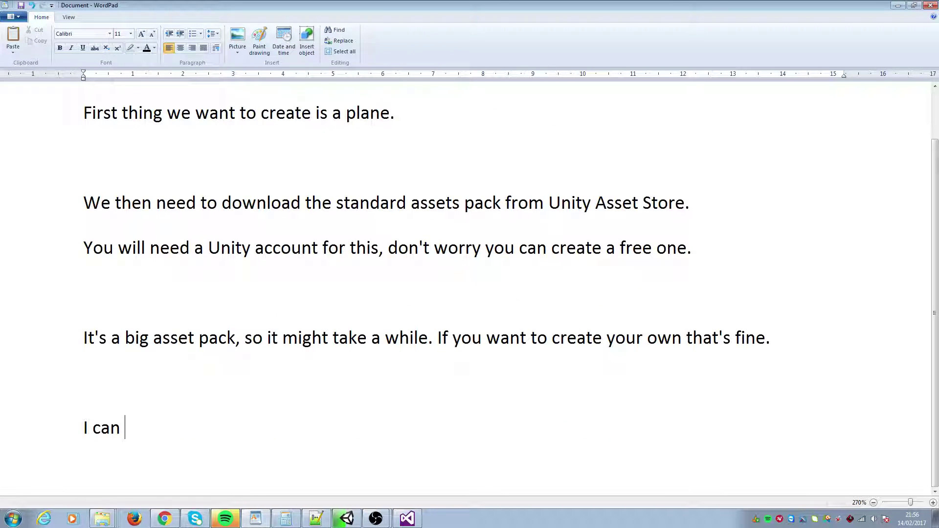
pyautogui.write('actually feel my soul')
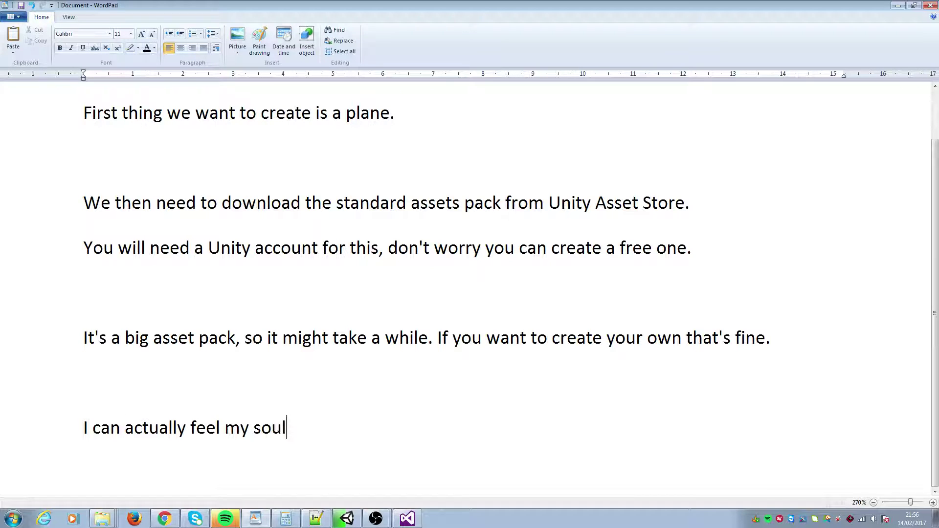
pyautogui.write(' dii')
pyautogui.press('BackSpace')
pyautogui.press('BackSpace')
pyautogui.press('BackSpace')
pyautogui.write('dying f')
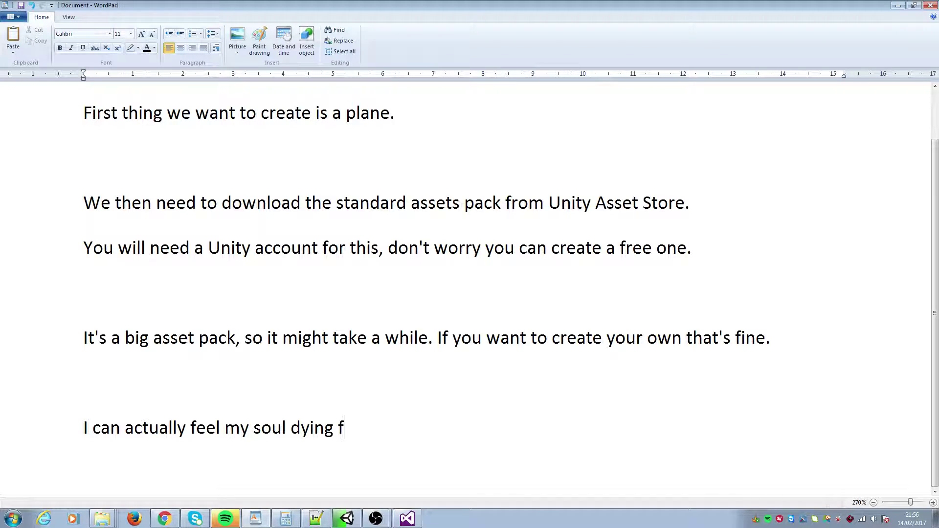
pyautogui.write('rom waiting for this.')
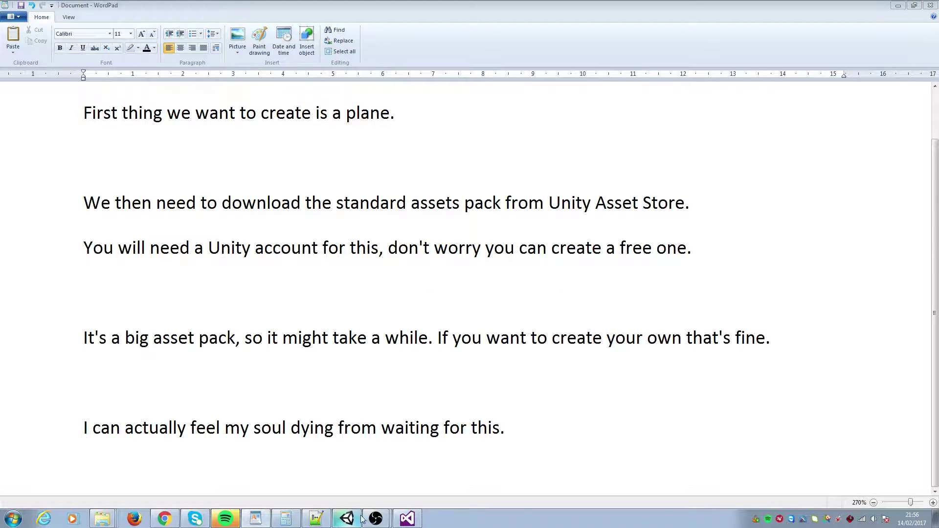
pyautogui.click(345, 523)
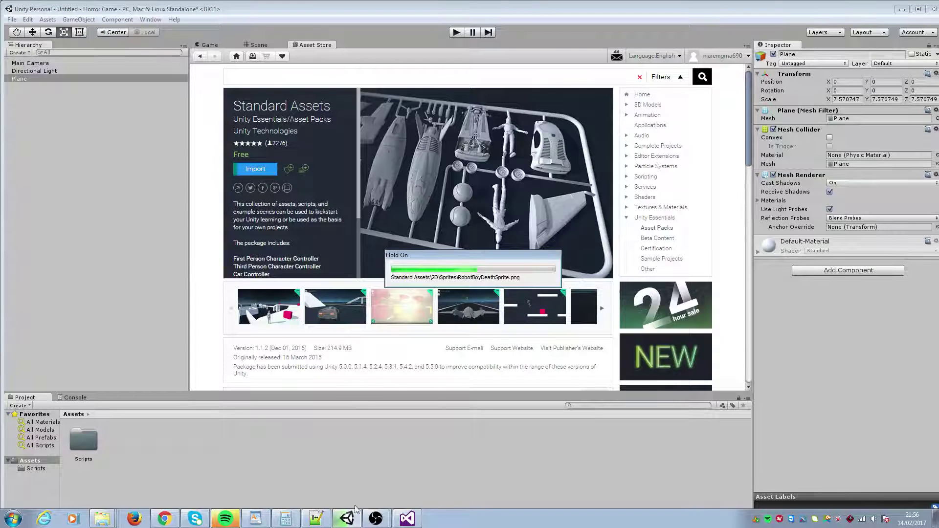
# Add a reminder to a colleague to select only the package sections you need, then recheck Unity.
pyautogui.click(316, 519)
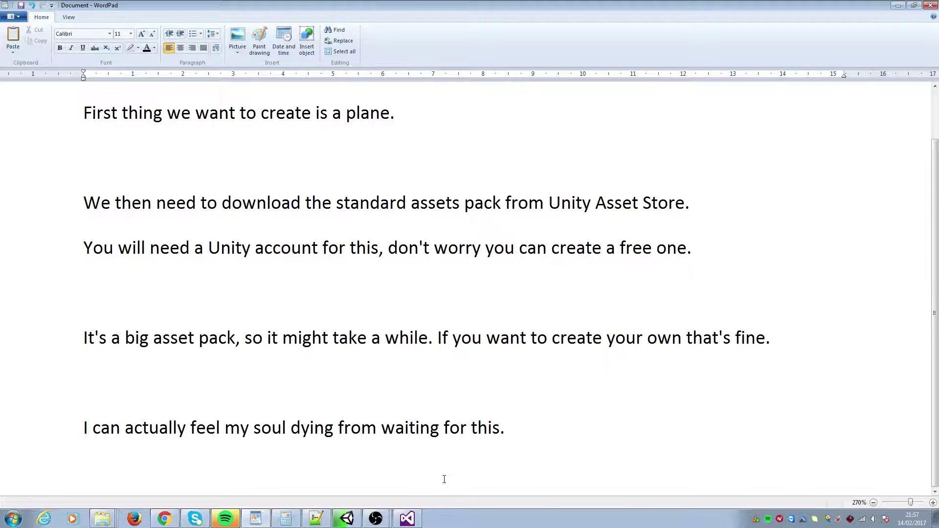
pyautogui.press('Return')
pyautogui.press('Return')
pyautogui.write('Message to Marc, only')
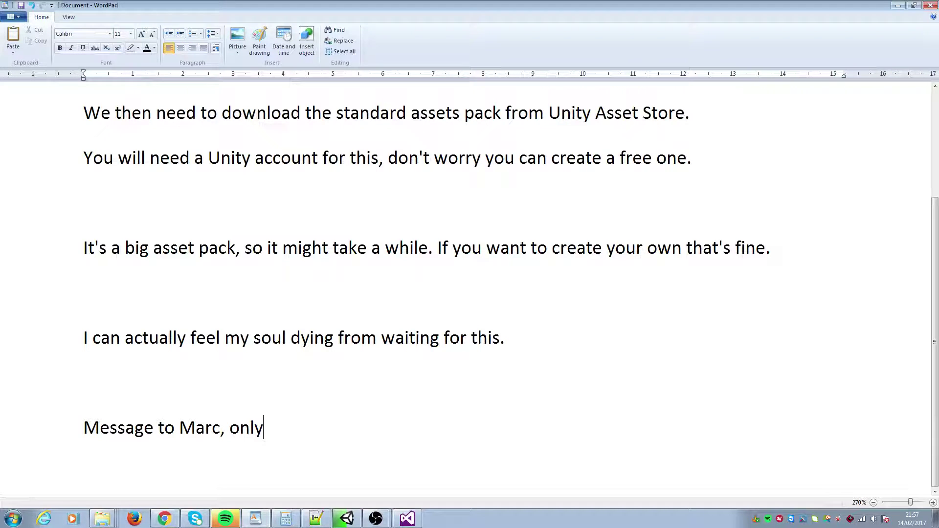
pyautogui.write('select the relevent section o')
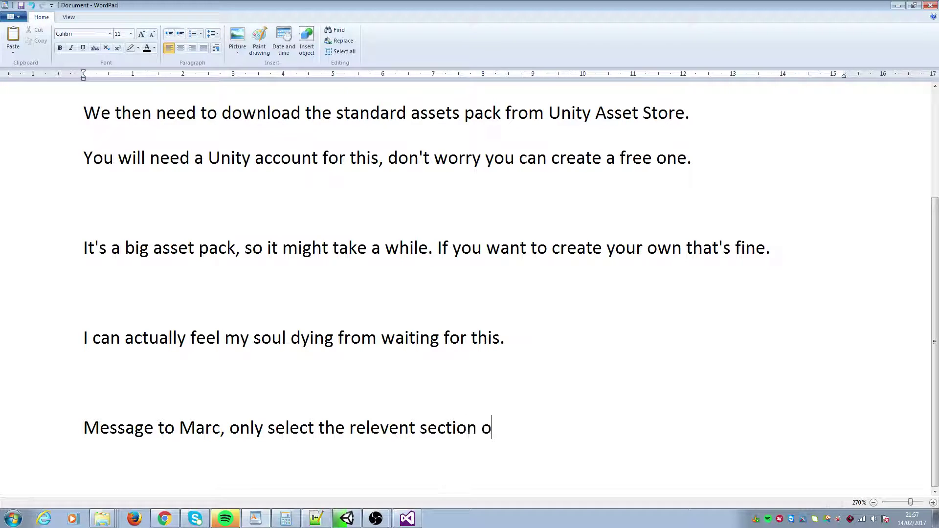
pyautogui.write('f the poac')
pyautogui.press('BackSpace')
pyautogui.press('BackSpace')
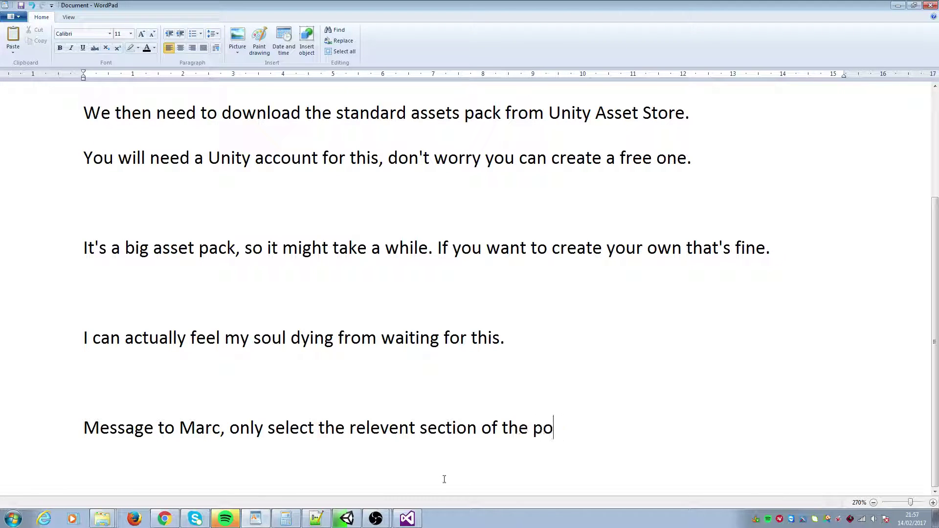
pyautogui.press('BackSpace')
pyautogui.write('ackafe')
pyautogui.press('BackSpace')
pyautogui.press('BackSpace')
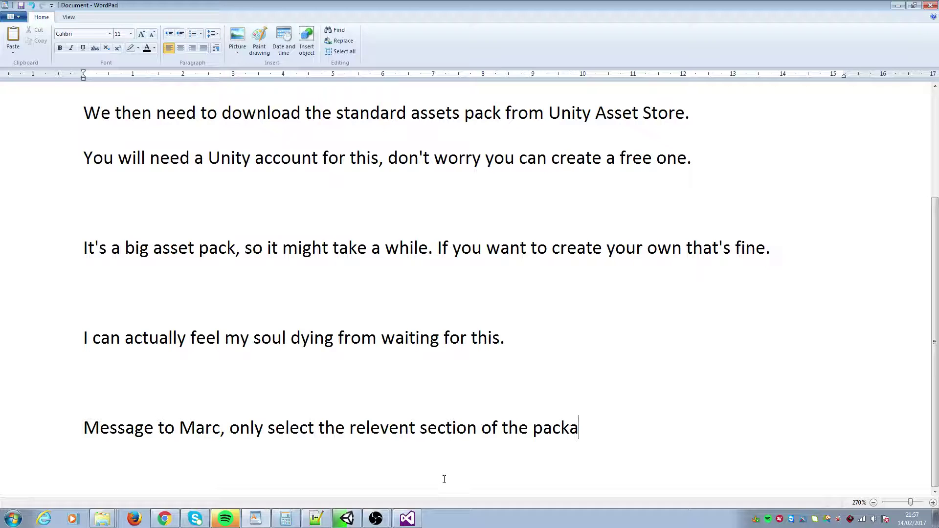
pyautogui.write('ge you need.')
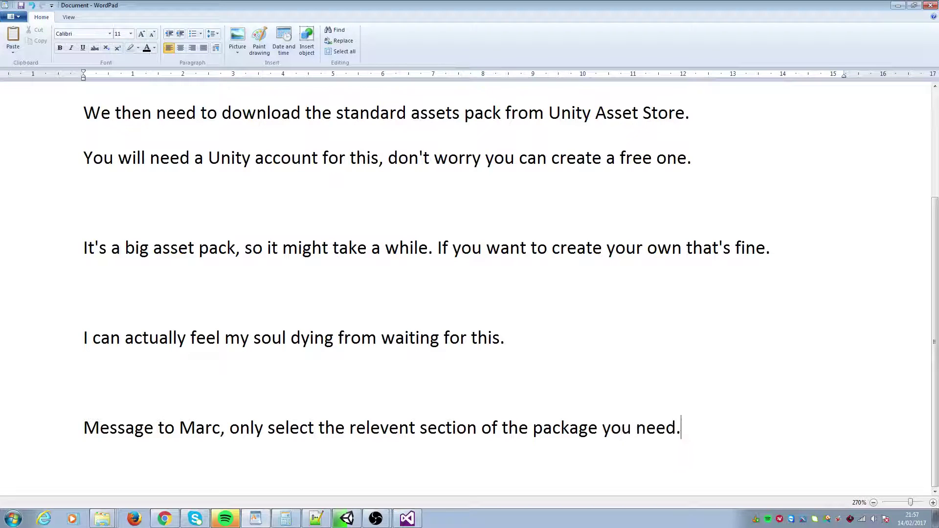
pyautogui.click(343, 524)
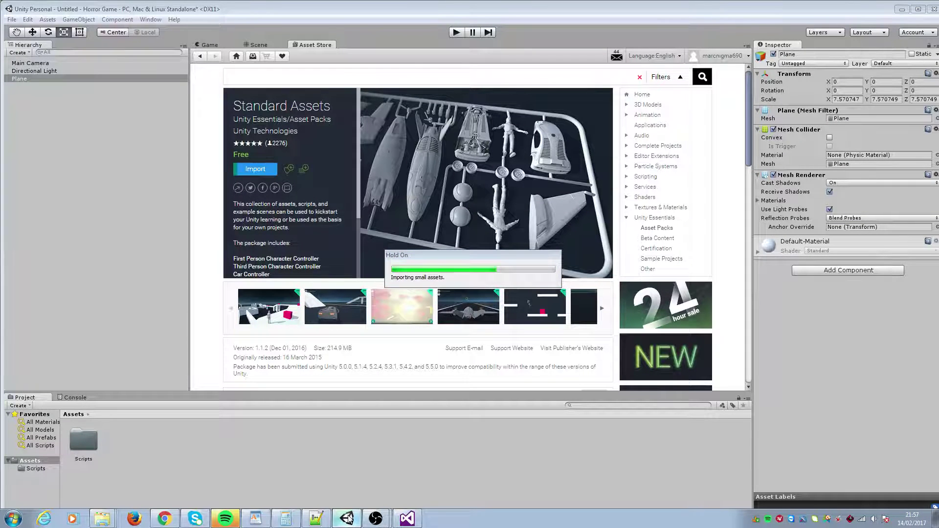
# Add the line 'Importing small assets, why does it take sooooooo long.' and check Unity's import.
pyautogui.click(256, 518)
pyautogui.press('Return')
pyautogui.press('Return')
pyautogui.write('Im')
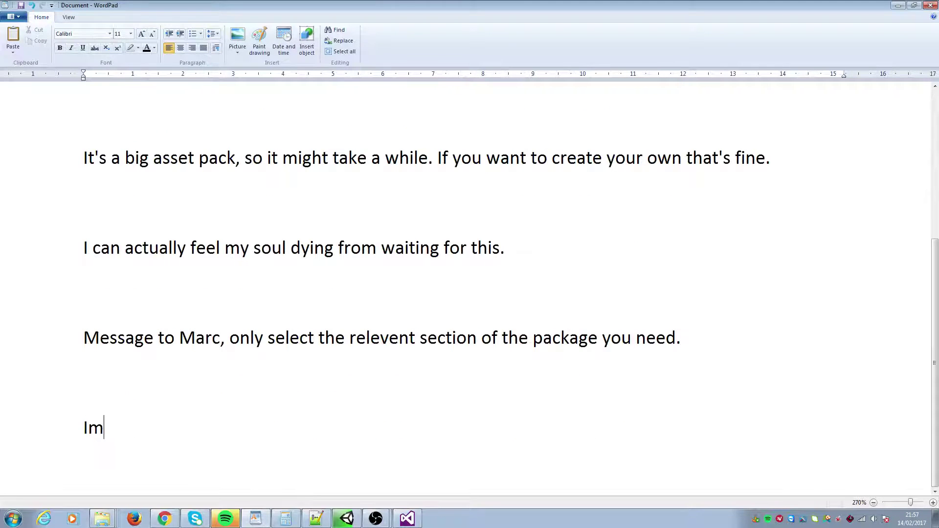
pyautogui.write('porting smnal')
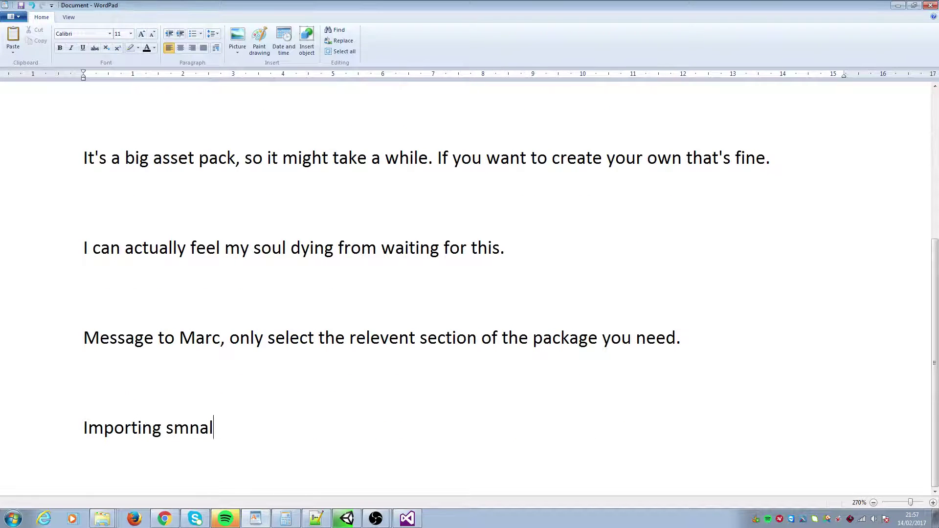
pyautogui.press('BackSpace')
pyautogui.press('BackSpace')
pyautogui.press('BackSpace')
pyautogui.write('all as')
pyautogui.press('BackSpace')
pyautogui.write('assetys')
pyautogui.press('BackSpace')
pyautogui.press('BackSpace')
pyautogui.write('s')
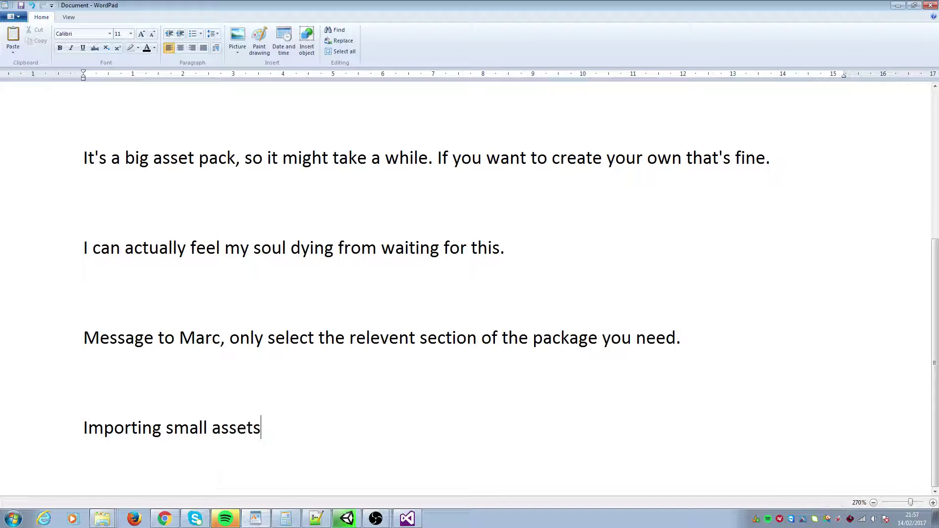
pyautogui.write(', why does ')
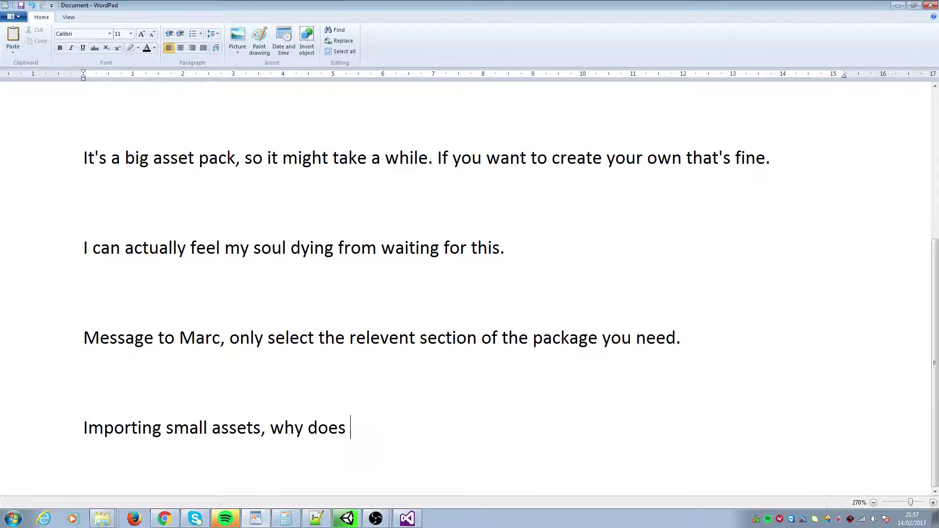
pyautogui.write('it take so')
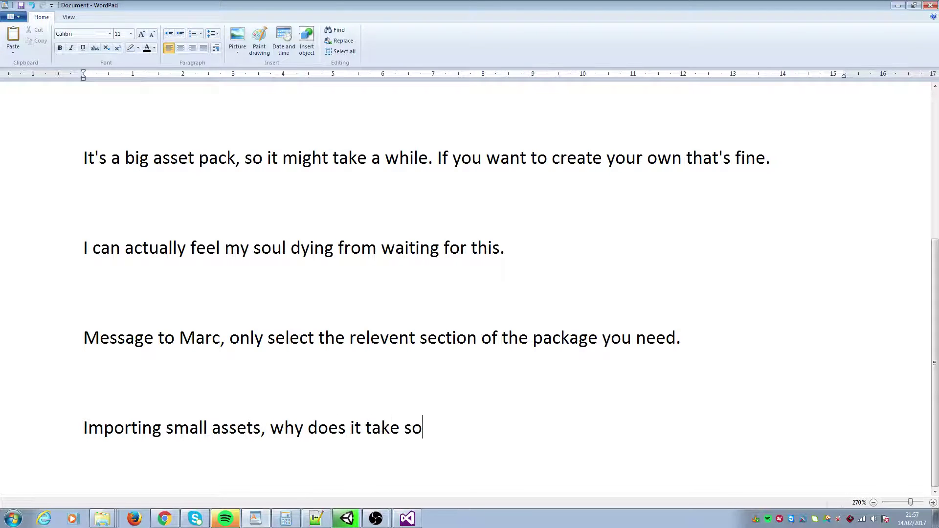
pyautogui.write('oooooo long.')
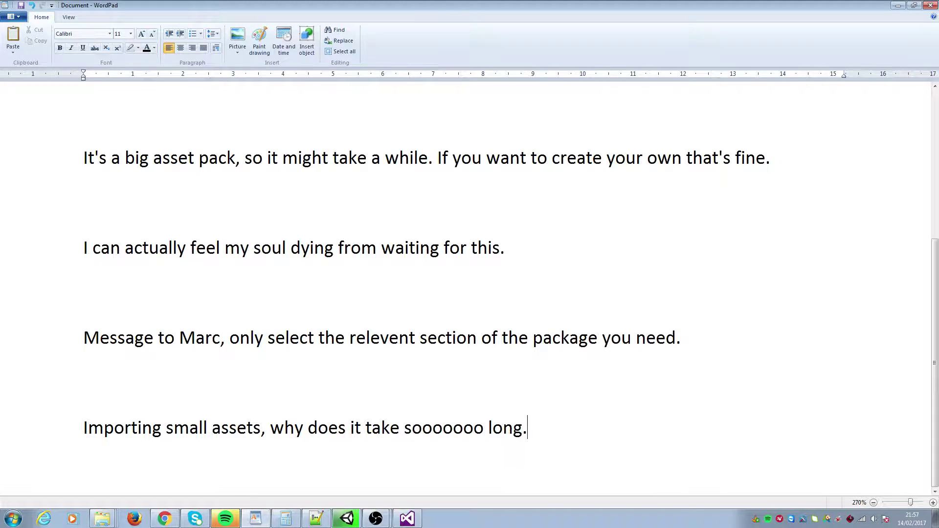
pyautogui.click(347, 519)
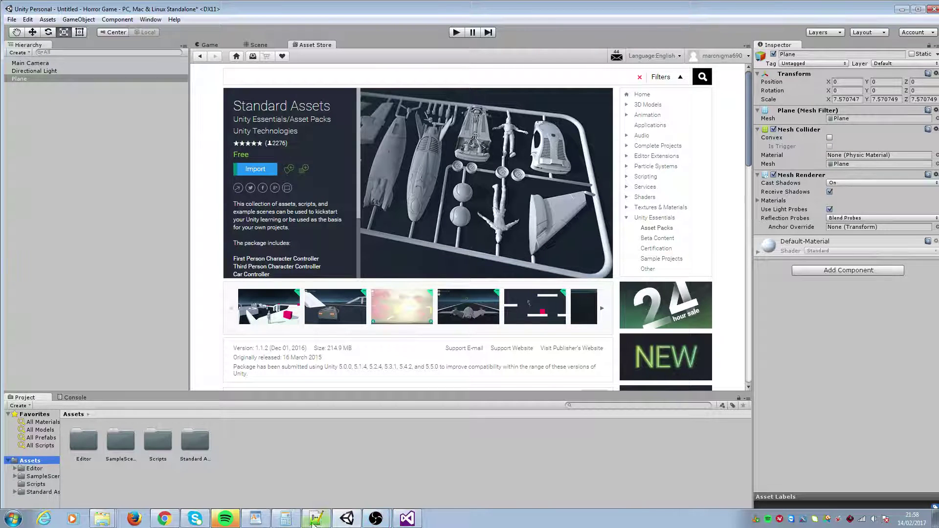
# Write 'Huzzah' on a new line in the notes, then Alt+Tab back to Unity.
pyautogui.click(263, 520)
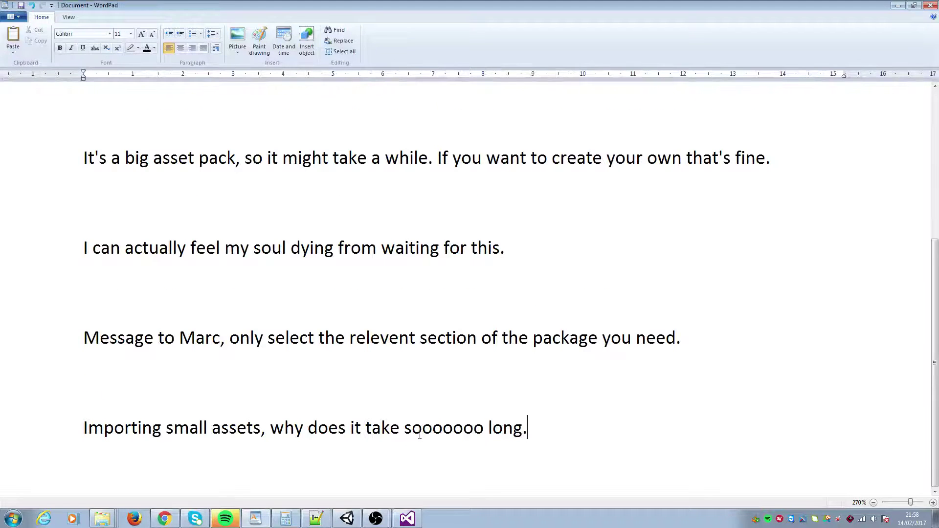
pyautogui.press('Return')
pyautogui.press('Return')
pyautogui.write('Huzx')
pyautogui.press('BackSpace')
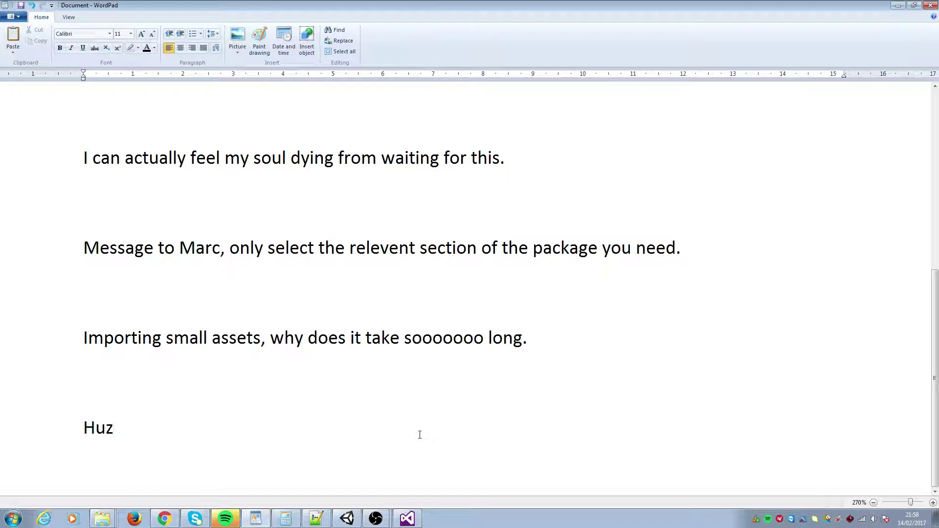
pyautogui.write('zah')
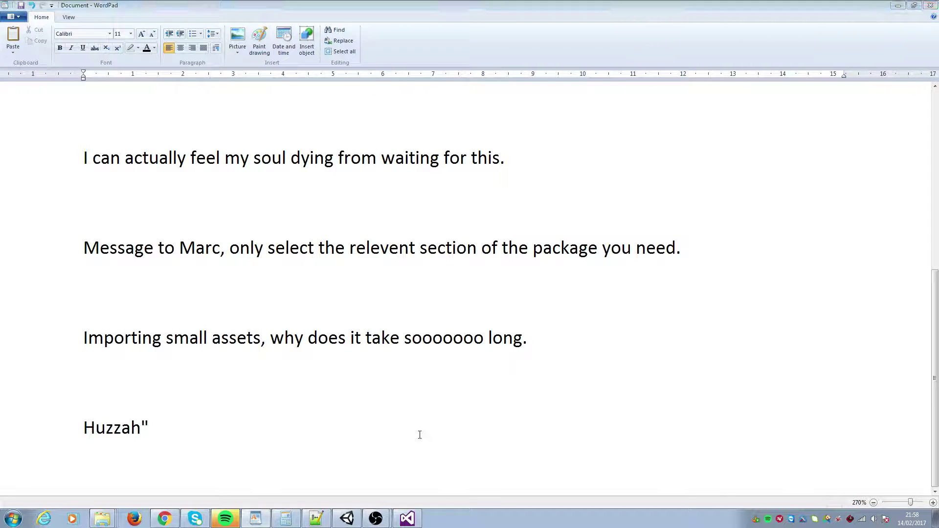
pyautogui.hotkey('alt', 'Tab')
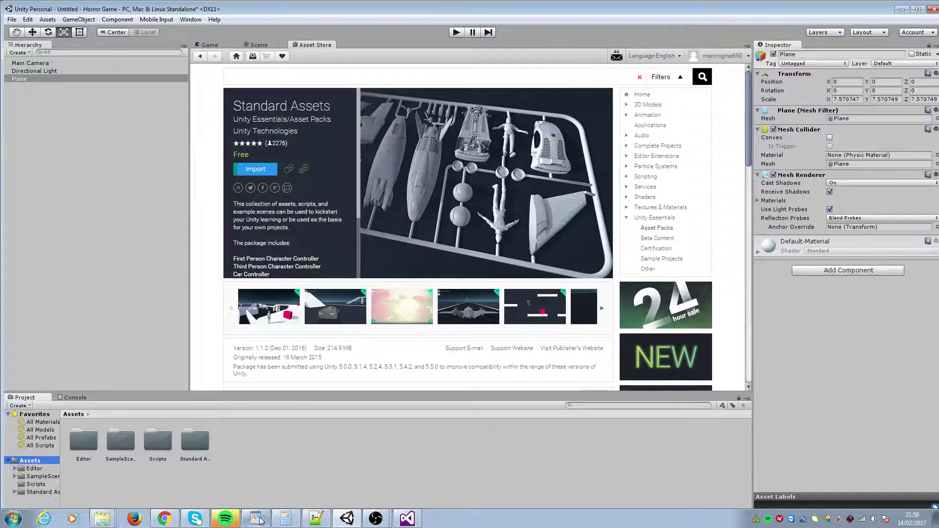
# Complete 'Huzzah! It's finally imported.' and start a note about dragging the first person controller prefab into the scene.
pyautogui.click(255, 519)
pyautogui.write('!')
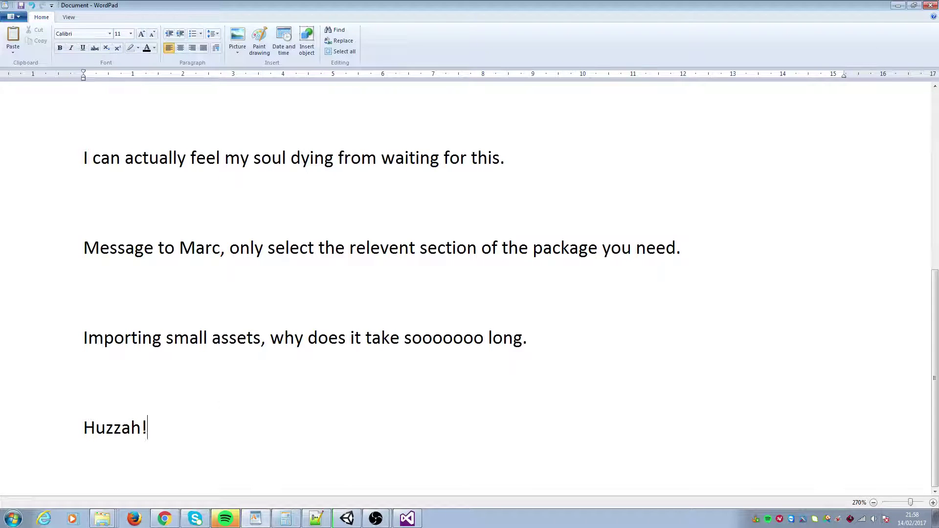
pyautogui.write(" It's fina")
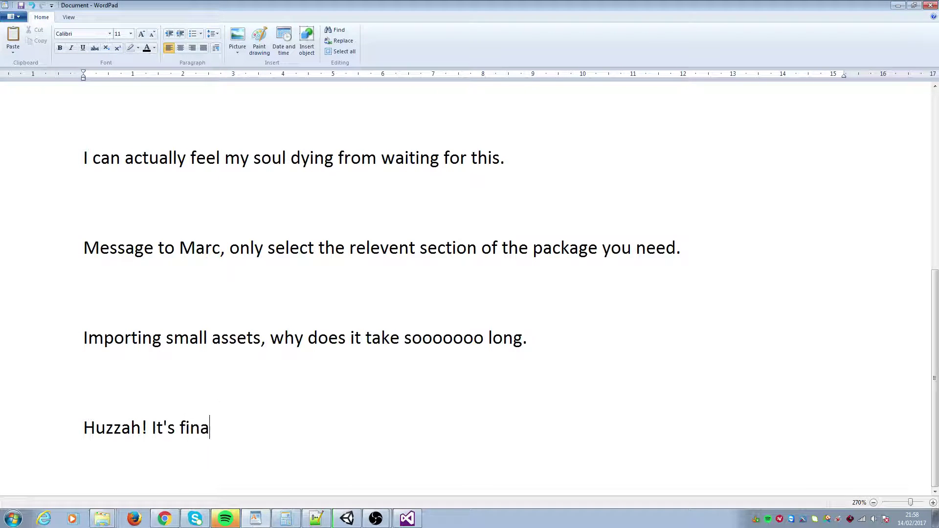
pyautogui.write('lly impor')
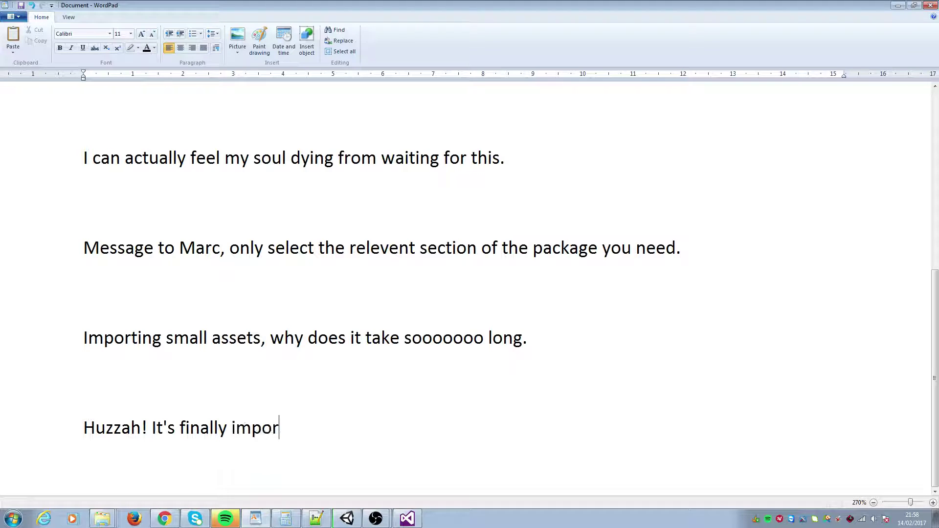
pyautogui.write('ted.')
pyautogui.press('Return')
pyautogui.press('Return')
pyautogui.write('Nex')
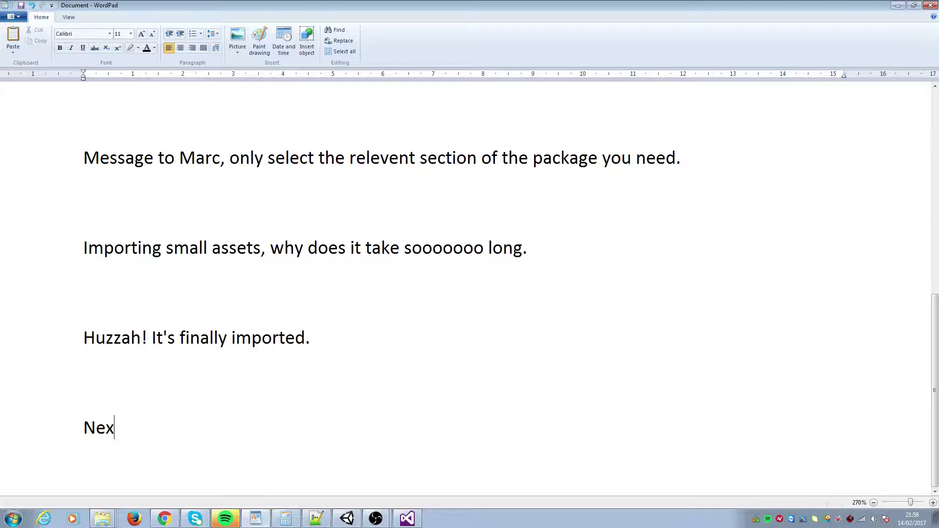
pyautogui.write('t step is to ')
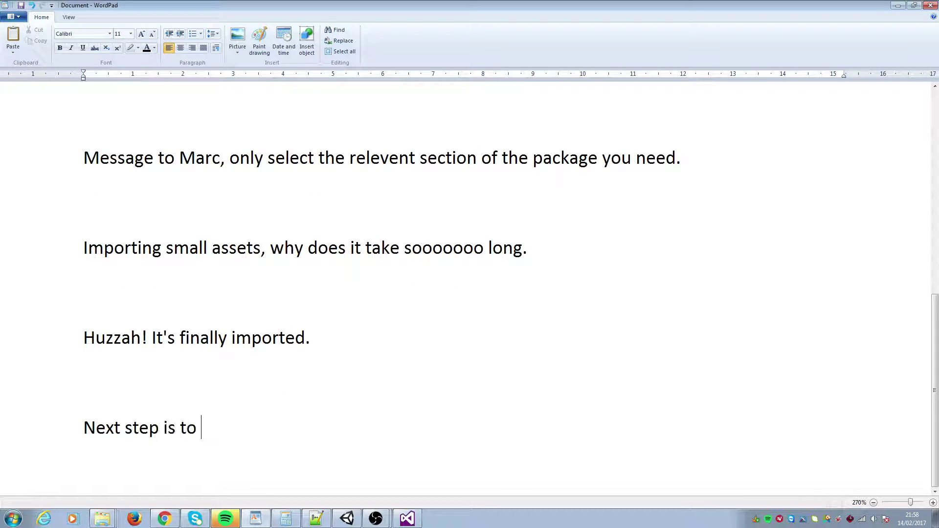
pyautogui.write('drag the first ')
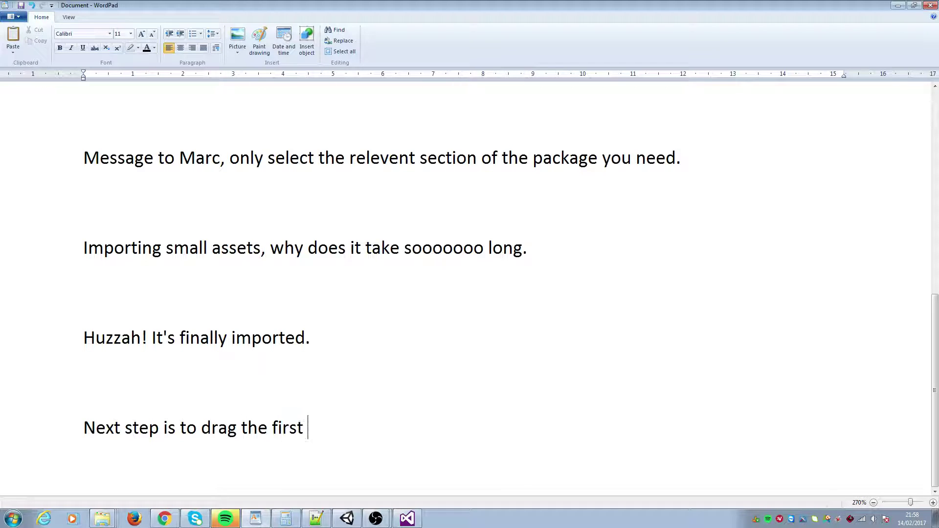
pyautogui.write('person control')
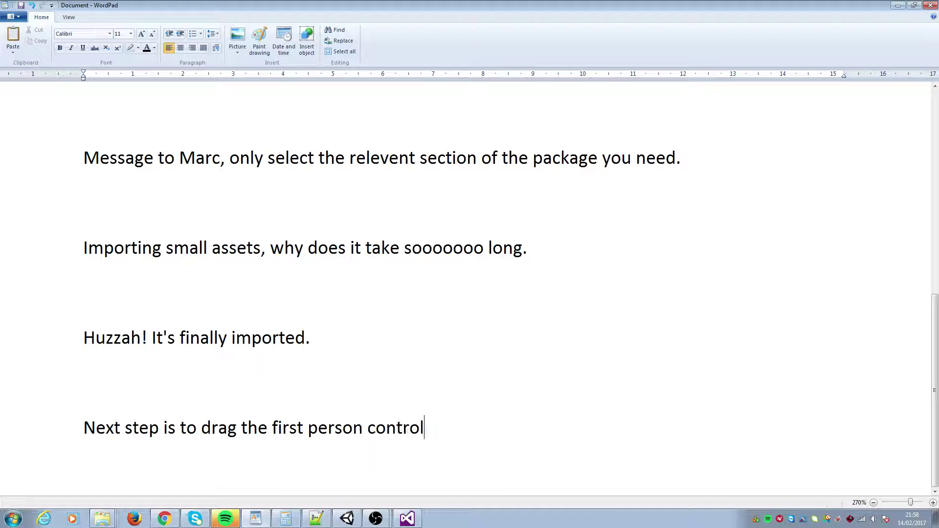
pyautogui.write('ler prefab ')
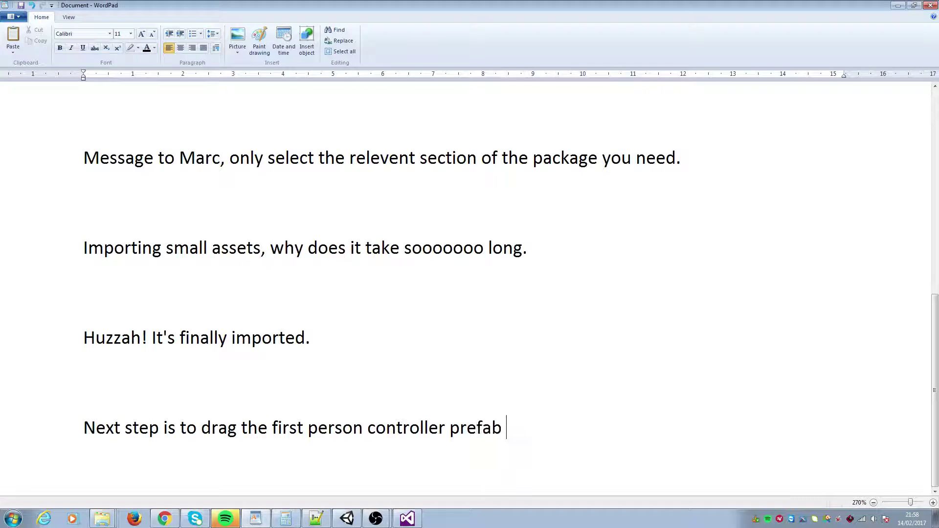
pyautogui.write('into our sce')
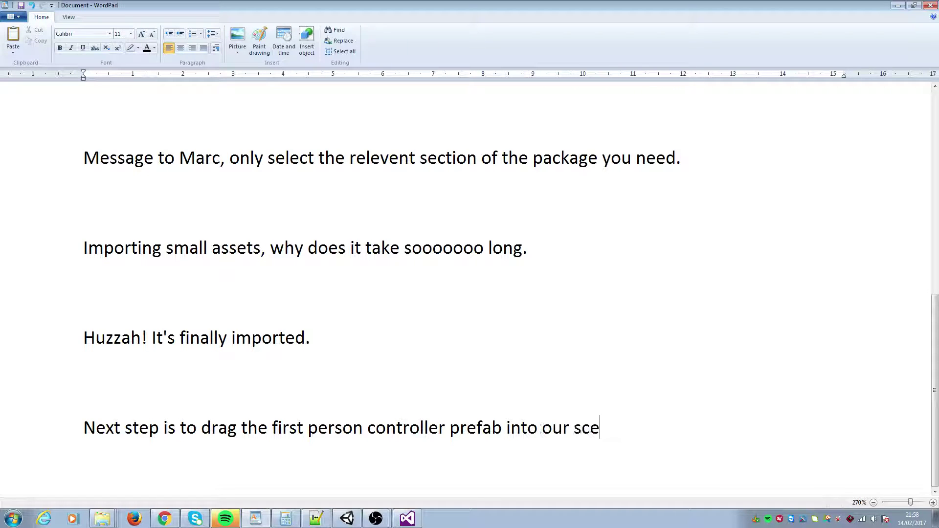
pyautogui.write('ne, and play')
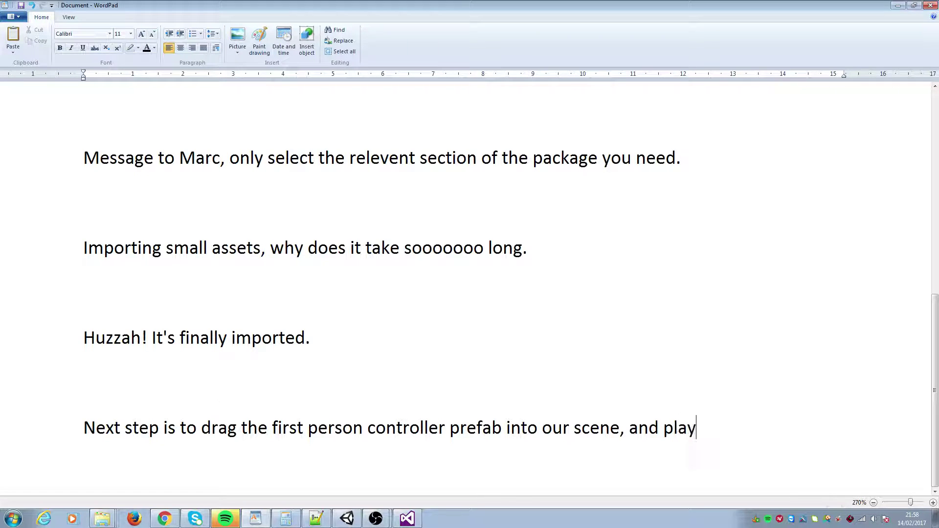
pyautogui.write(' it to make ')
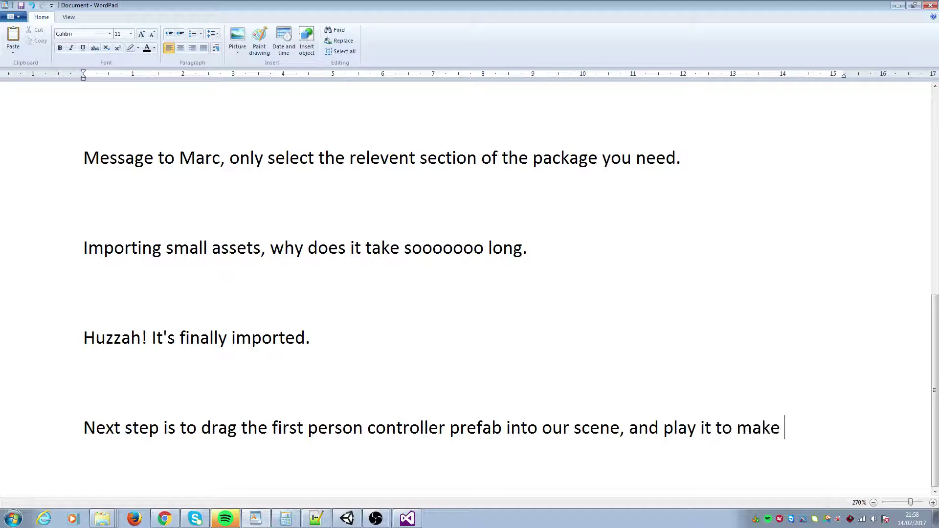
pyautogui.write('sure it works.')
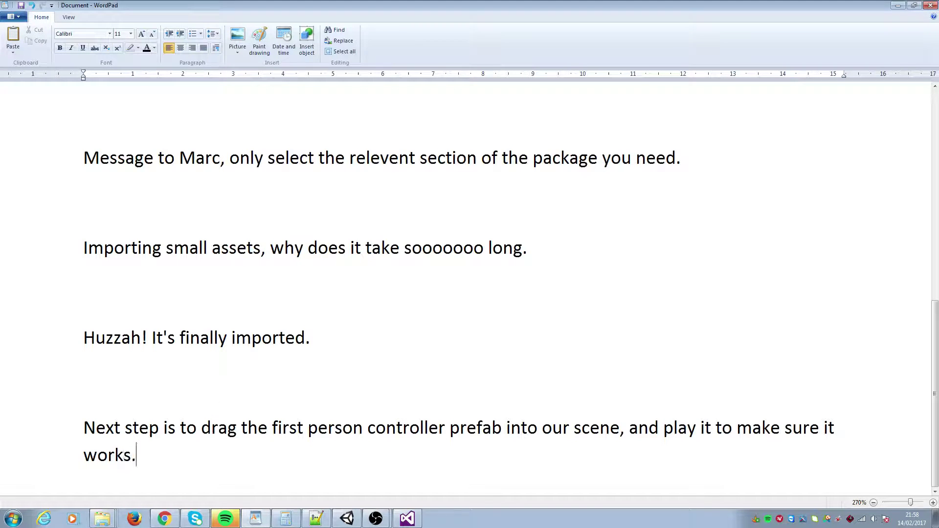
# Dismiss the nothing-to-import message, return to the Scene view and search Standard Assets for 'first'.
pyautogui.click(255, 518)
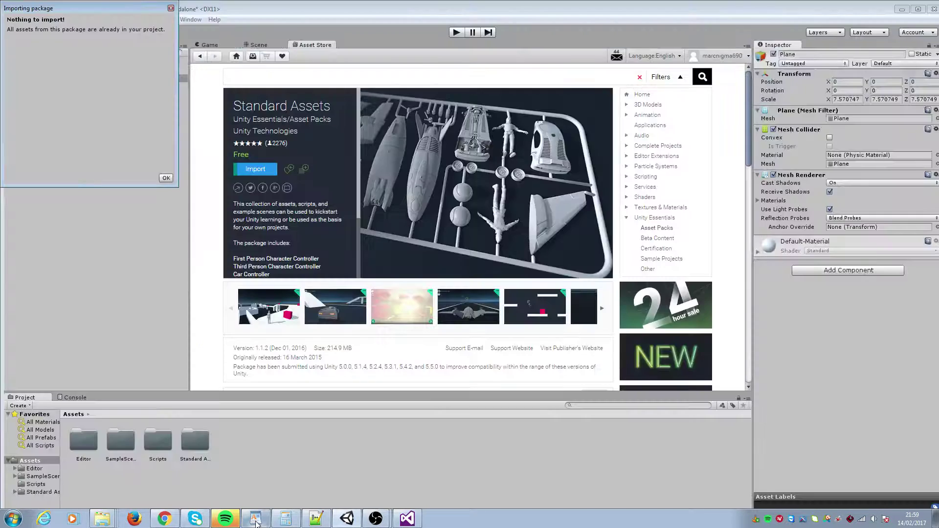
pyautogui.click(167, 177)
pyautogui.click(89, 88)
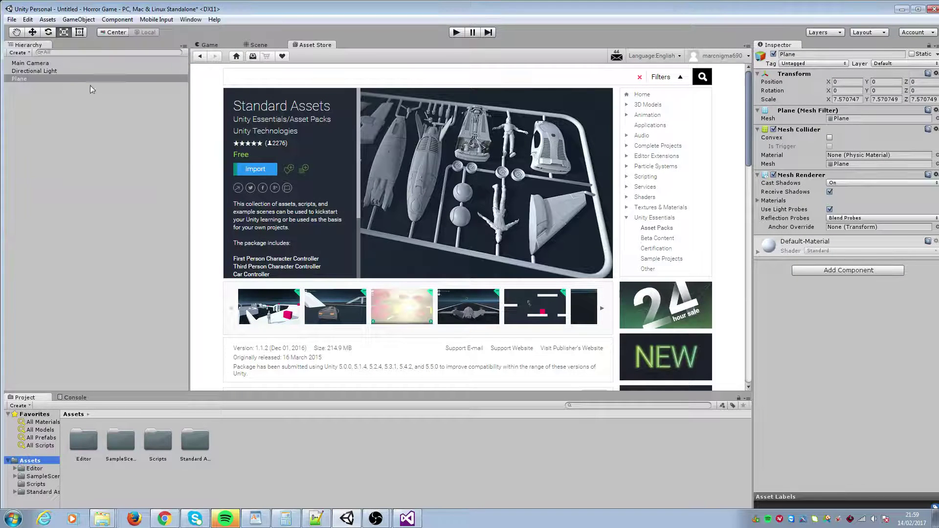
pyautogui.click(39, 63)
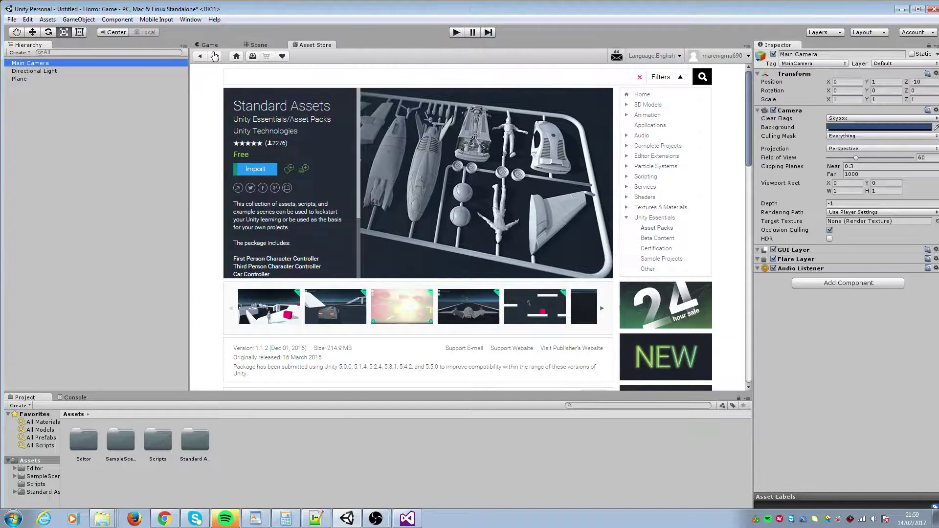
pyautogui.click(255, 44)
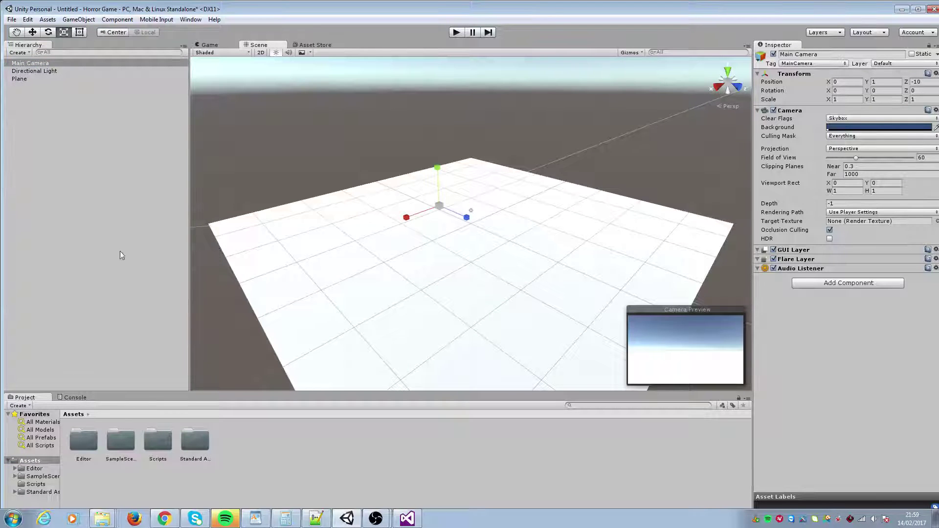
pyautogui.click(34, 491)
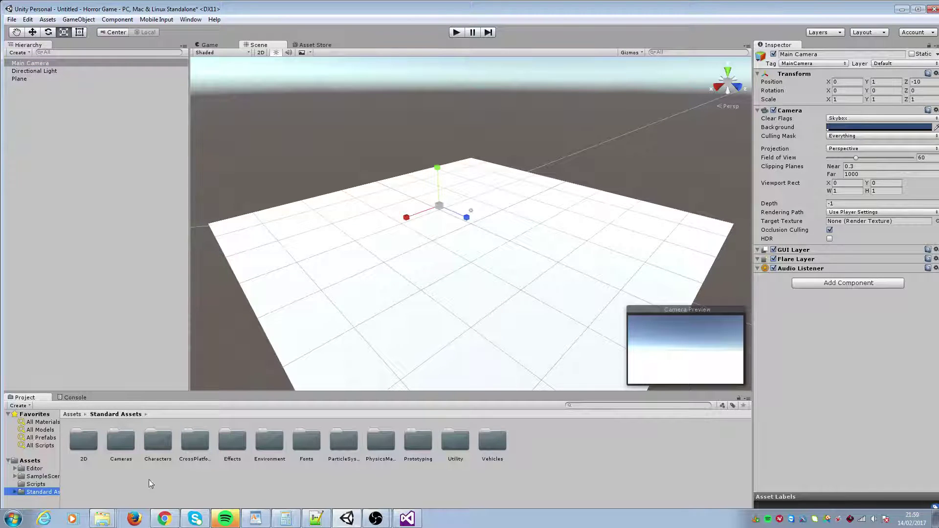
pyautogui.click(600, 406)
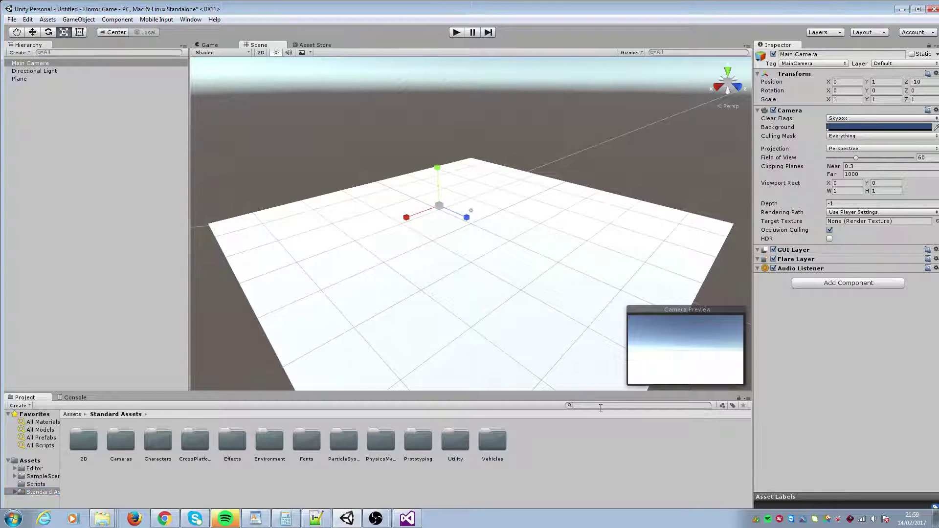
pyautogui.write('first per')
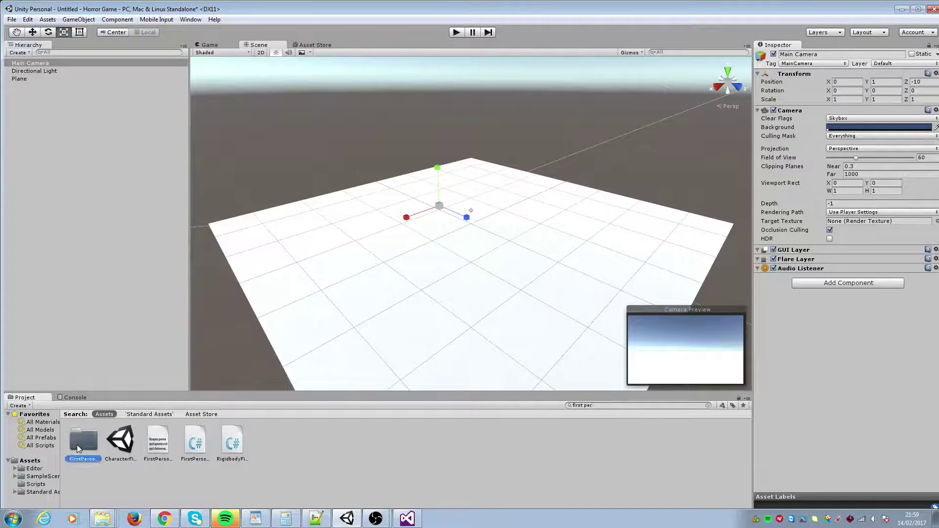
# Drag FPSController from FirstPersonCharacter > Prefabs into the scene and raise it to Y 1.19.
pyautogui.doubleClick(79, 445)
pyautogui.doubleClick(121, 442)
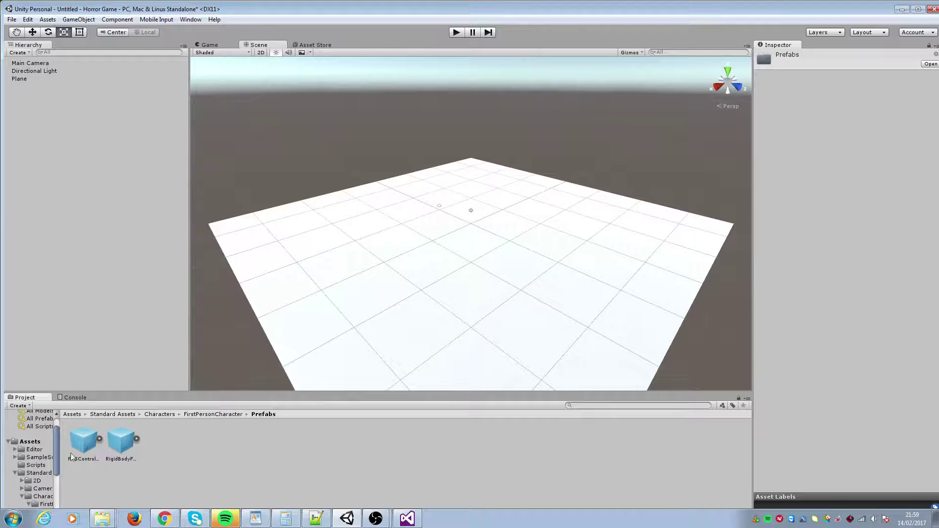
pyautogui.moveTo(83, 442); pyautogui.dragTo(472, 268)
pyautogui.scroll(2, 472, 267)
pyautogui.scroll(2, 472, 267)
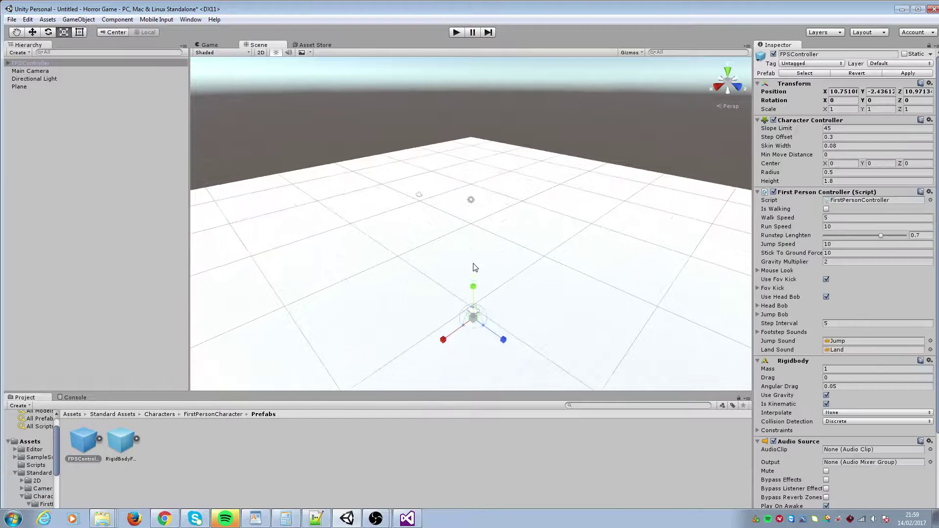
pyautogui.scroll(2, 541, 188)
pyautogui.keyDown('alt'); pyautogui.moveTo(554, 199); pyautogui.dragTo(583, 59); pyautogui.keyUp('alt')
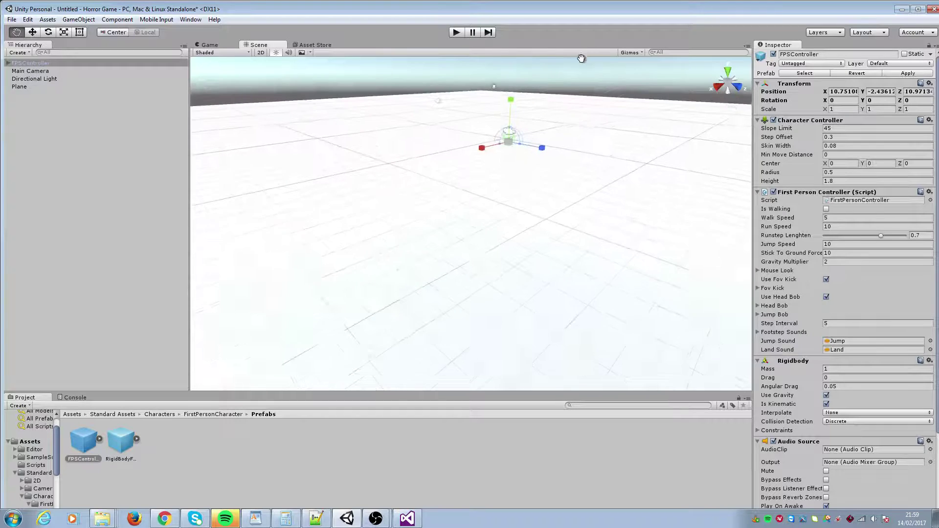
pyautogui.click(32, 33)
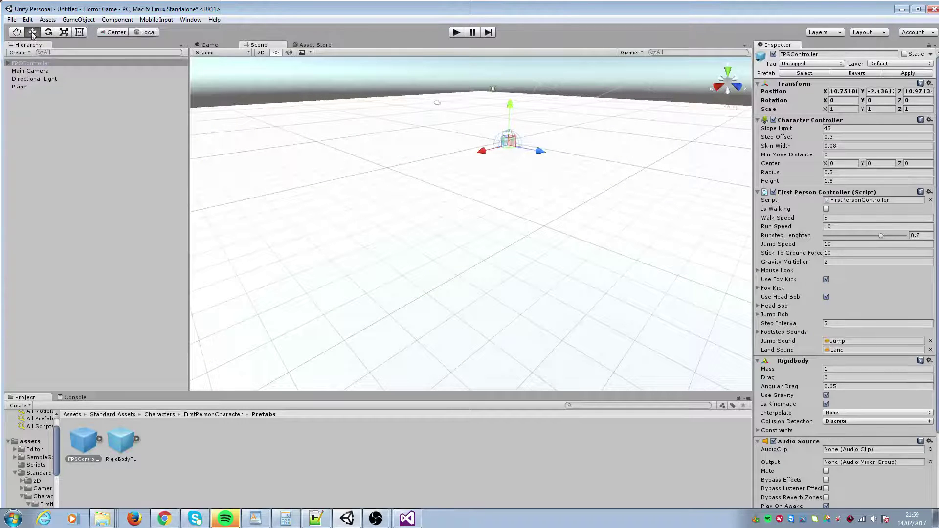
pyautogui.moveTo(510, 107)
pyautogui.mouseDown()
pyautogui.moveTo(515, 90)
pyautogui.moveTo(599, 127)
pyautogui.moveTo(419, 146)
pyautogui.mouseUp()
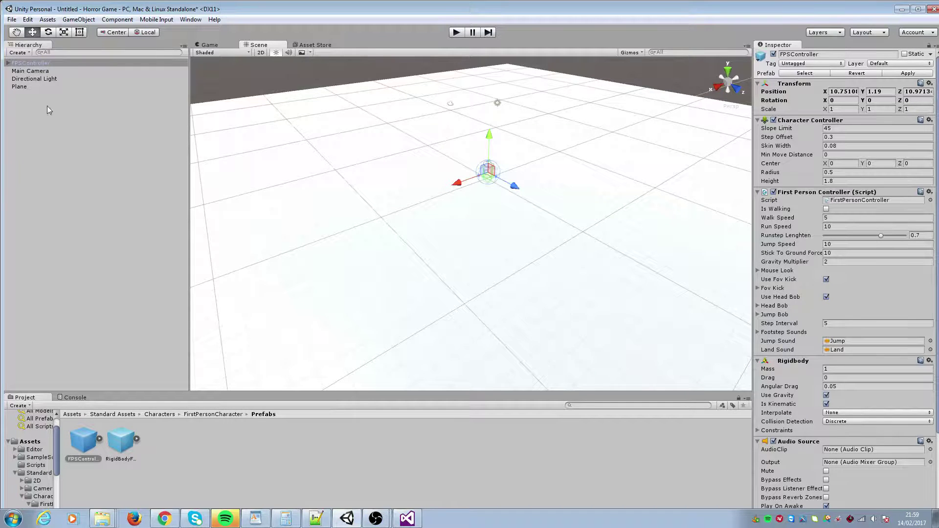
# Delete the Main Camera and play-test the scene with the FPSController.
pyautogui.rightClick(41, 72)
pyautogui.click(97, 126)
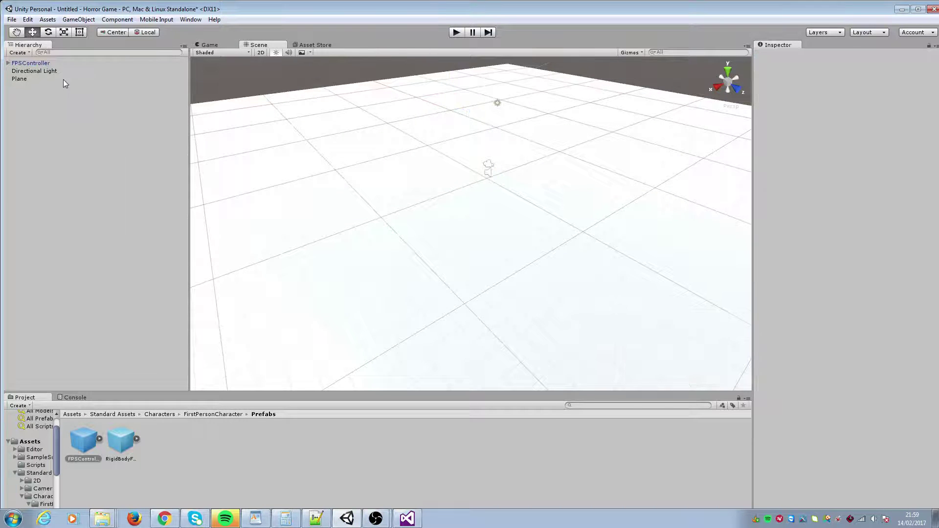
pyautogui.click(458, 32)
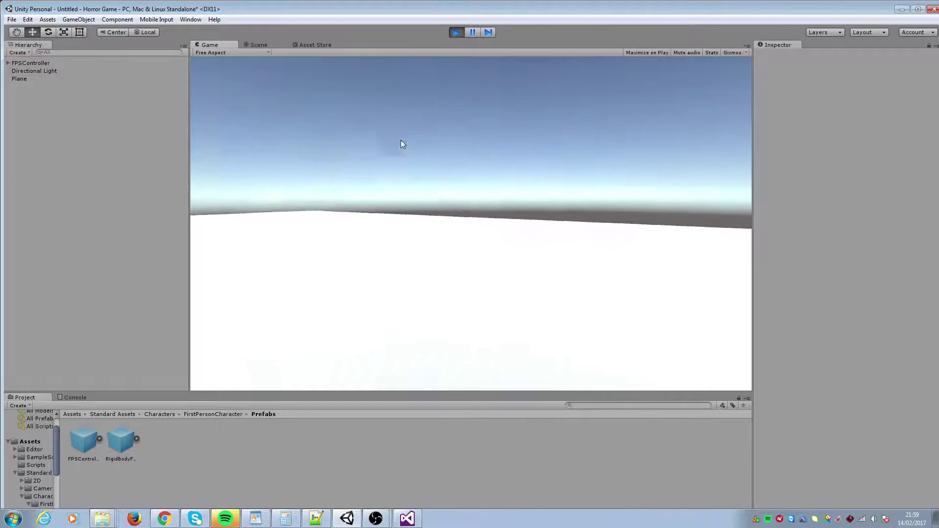
pyautogui.click(457, 32)
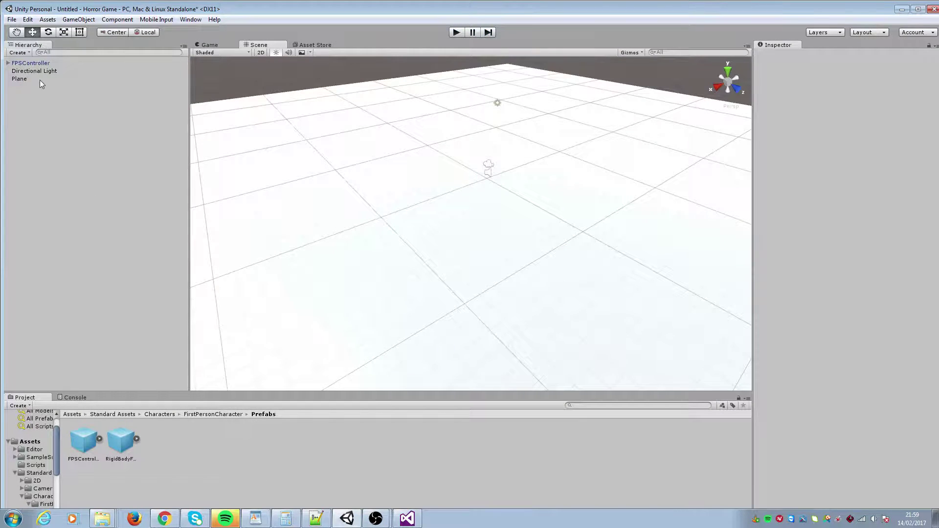
# Inspect the components of FPSController and its FirstPersonCharacter camera child.
pyautogui.click(35, 66)
pyautogui.click(7, 63)
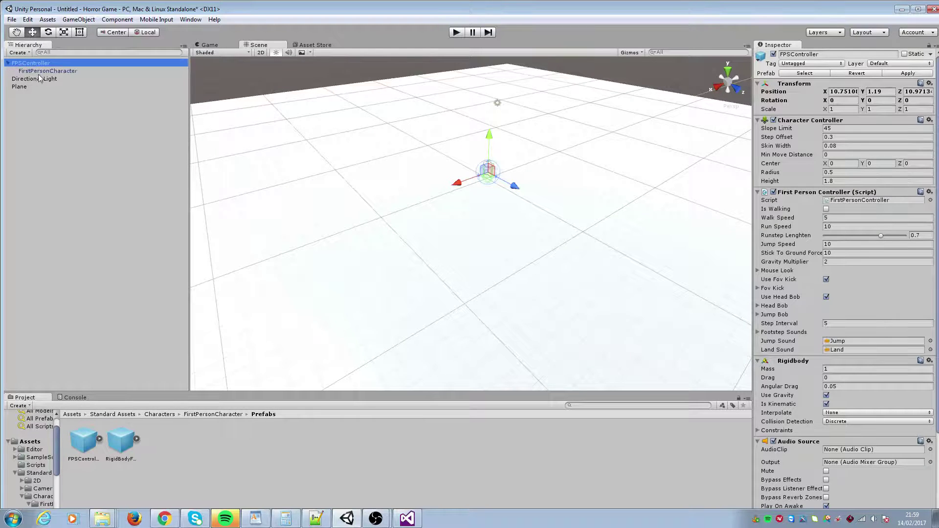
pyautogui.click(44, 72)
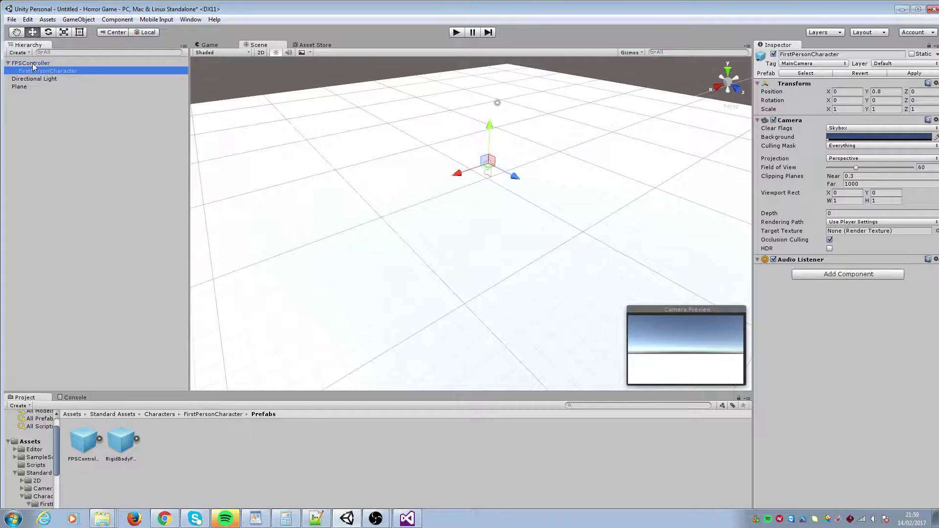
pyautogui.click(33, 64)
pyautogui.click(33, 72)
pyautogui.click(30, 62)
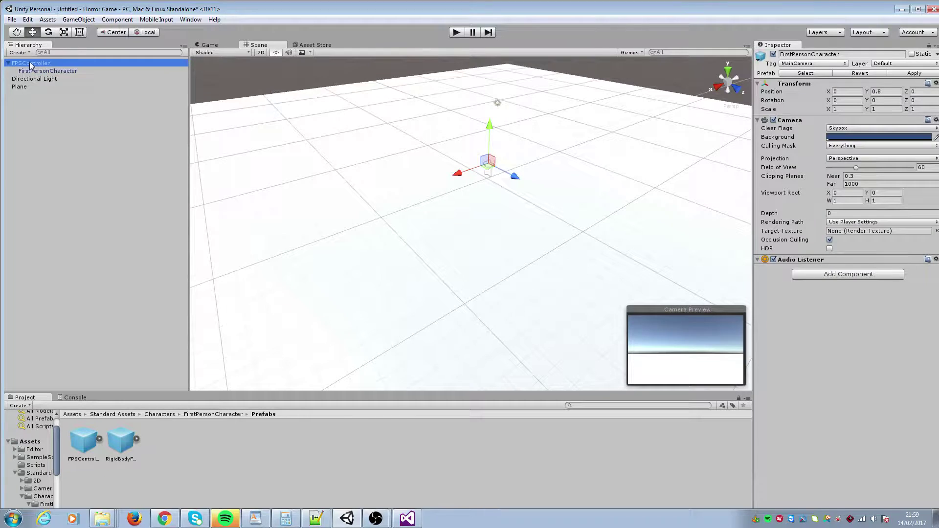
pyautogui.click(39, 71)
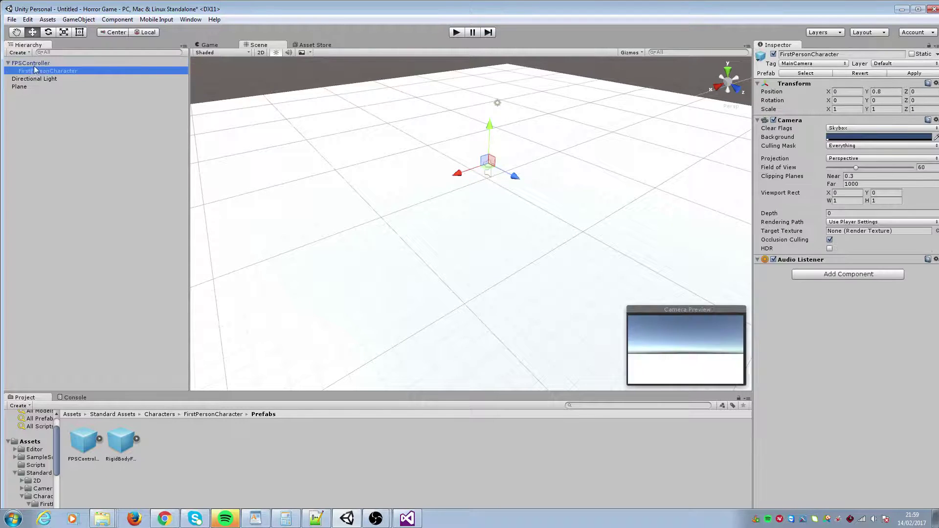
pyautogui.click(34, 64)
pyautogui.click(41, 71)
# Add the WordPad note 'Attach the script we made to the FirstPersonCharacter', then return to Unity.
pyautogui.click(268, 521)
pyautogui.press('Return')
pyautogui.press('Return')
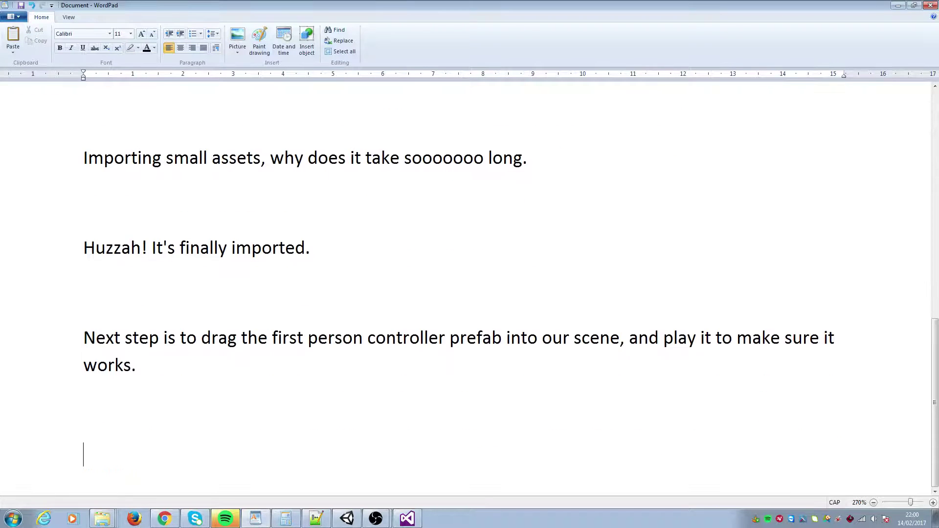
pyautogui.write('Attach the s')
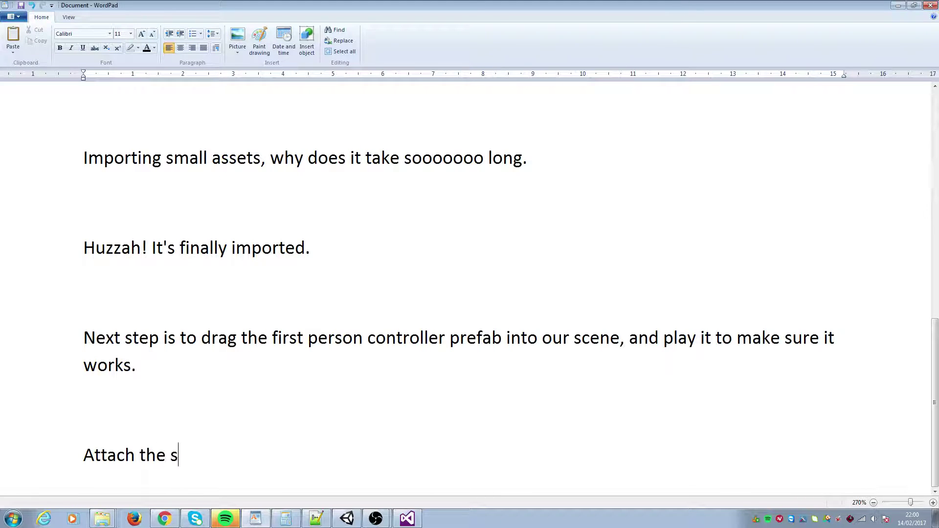
pyautogui.write('cript we made')
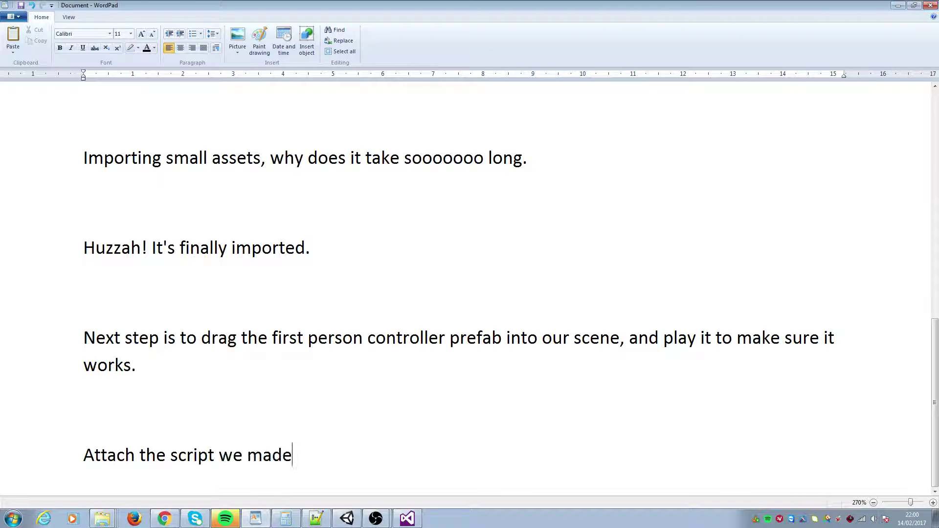
pyautogui.write(' to the Fir')
pyautogui.press('capslock')
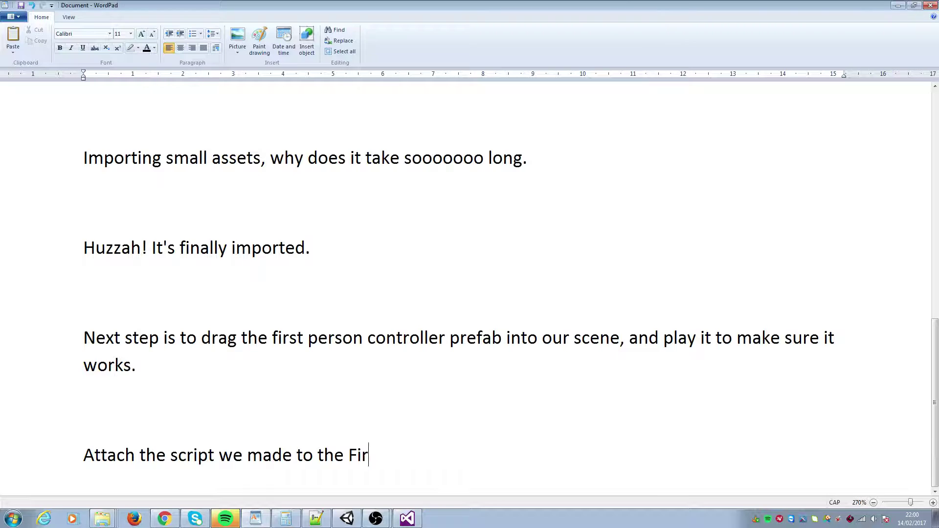
pyautogui.write('stPe')
pyautogui.write('rsonChara')
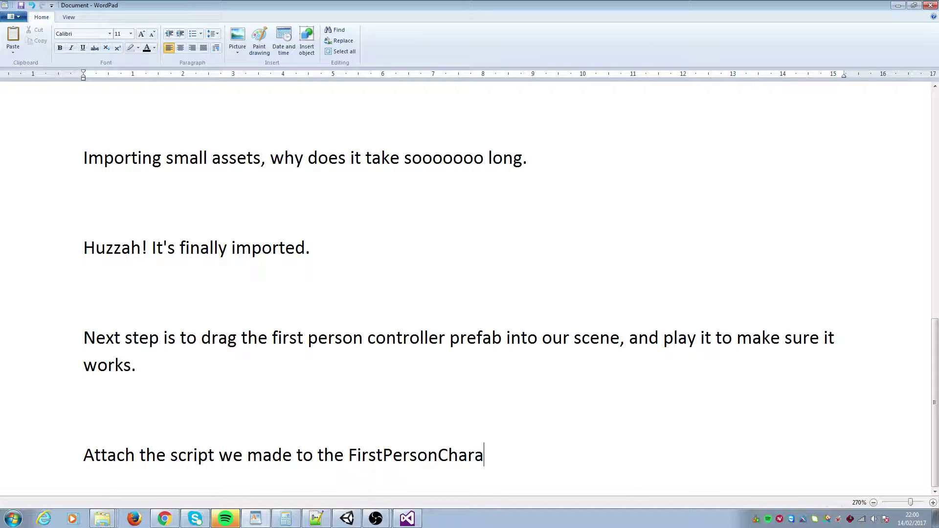
pyautogui.write('cter')
pyautogui.click(171, 523)
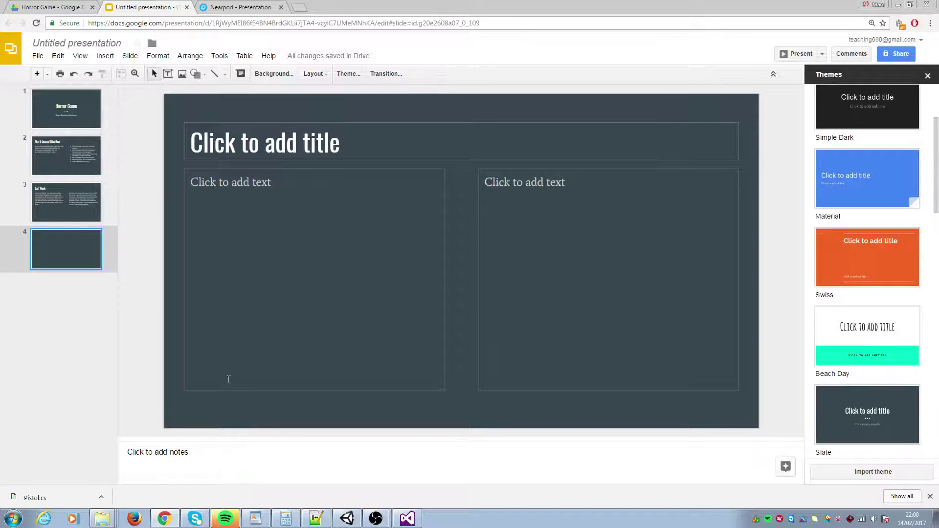
pyautogui.click(356, 524)
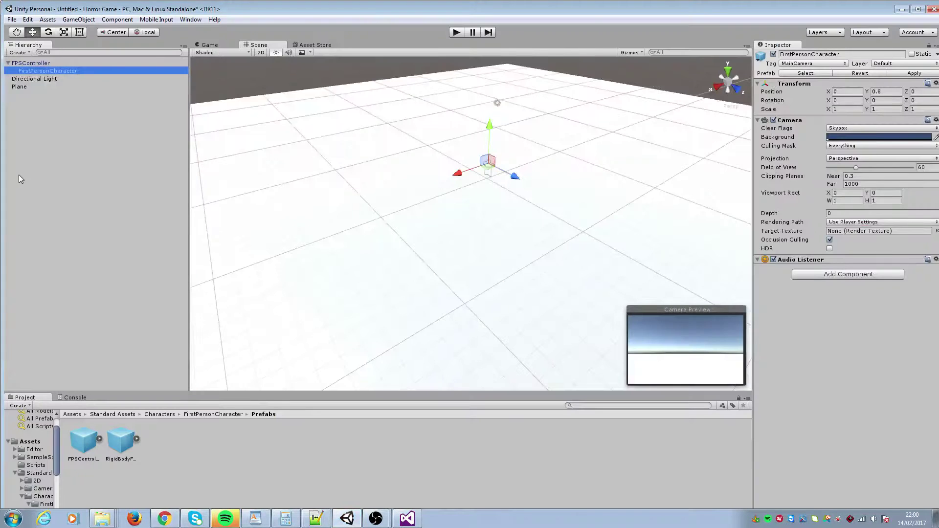
# Drag the Pistol script from Assets > Scripts onto FirstPersonCharacter's Inspector.
pyautogui.click(30, 442)
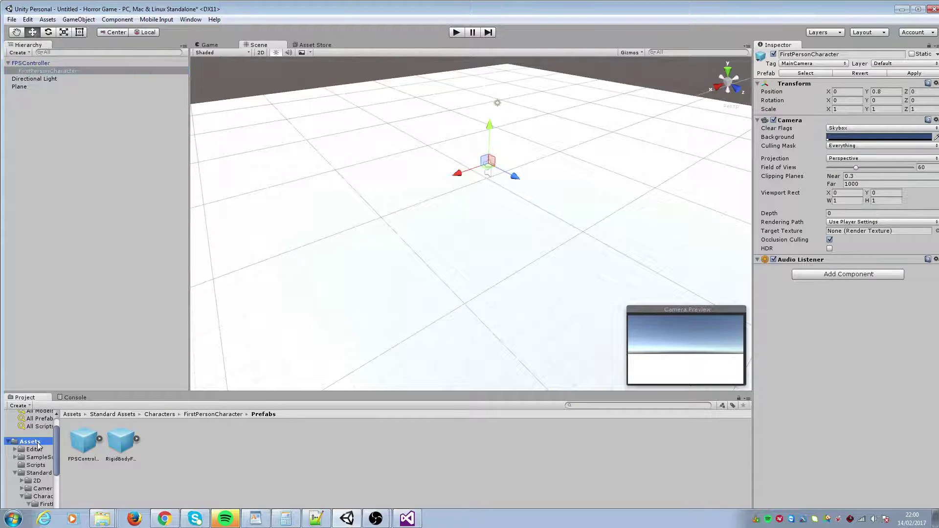
pyautogui.doubleClick(150, 446)
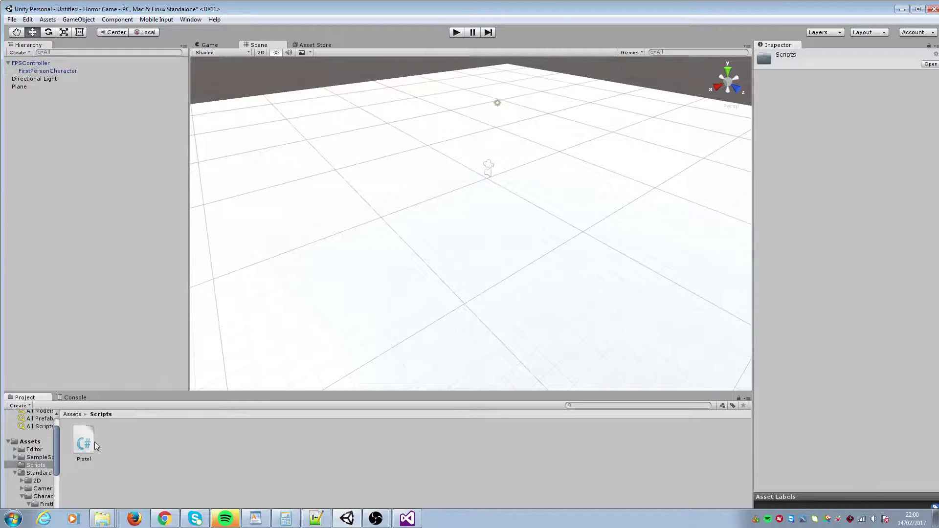
pyautogui.click(49, 70)
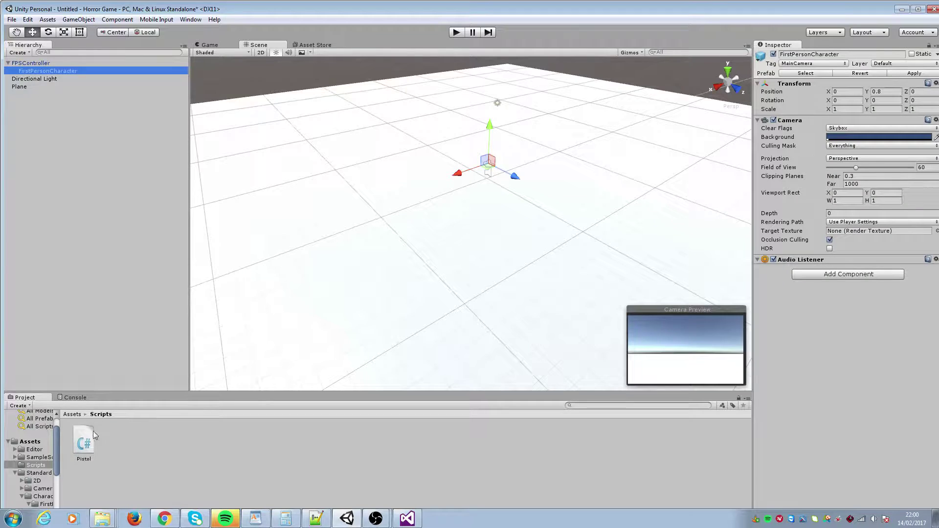
pyautogui.moveTo(95, 435); pyautogui.dragTo(881, 362)
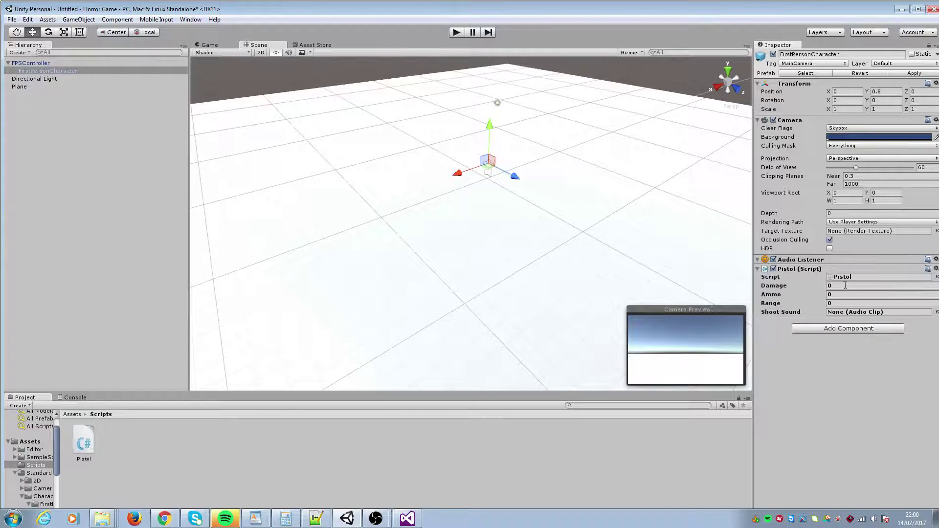
# Enter 100 for the Pistol's Damage, 50 for Ammo and 50 for Range.
pyautogui.click(843, 285)
pyautogui.write('100')
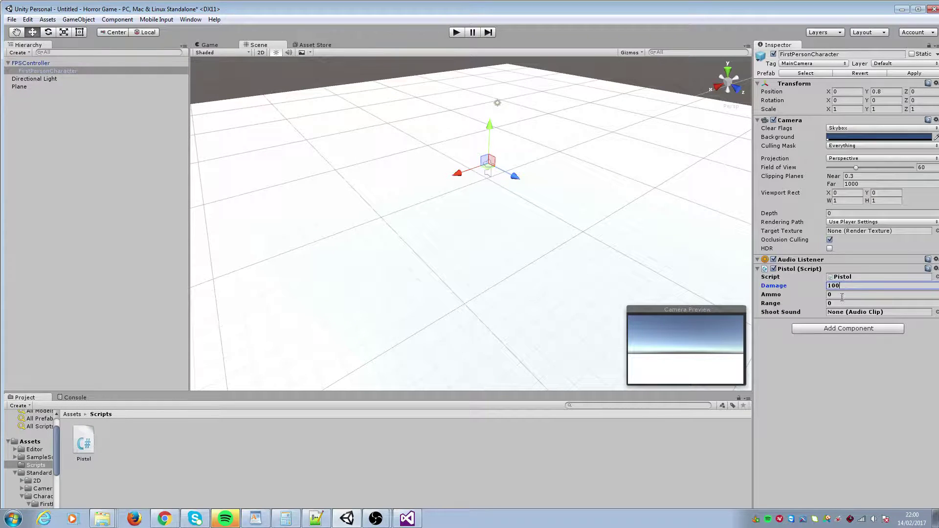
pyautogui.click(840, 296)
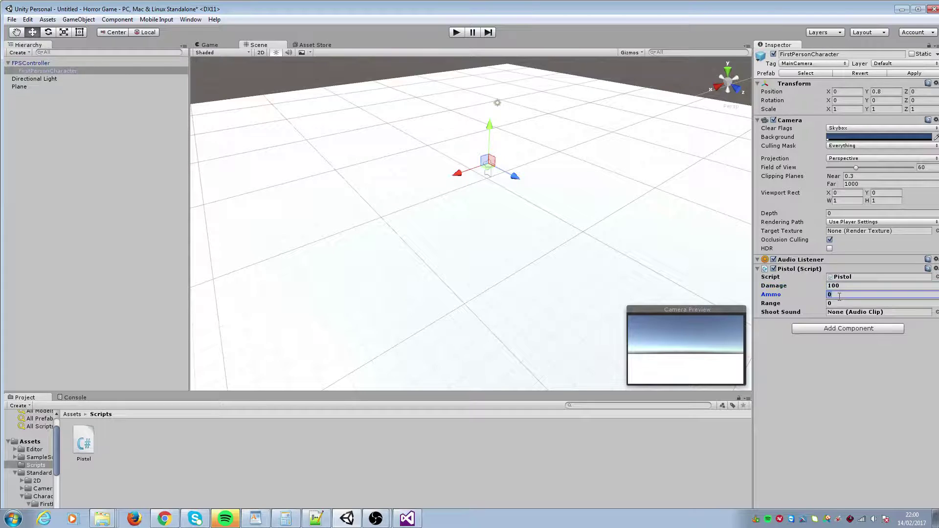
pyautogui.write('50')
pyautogui.click(844, 305)
pyautogui.write('50')
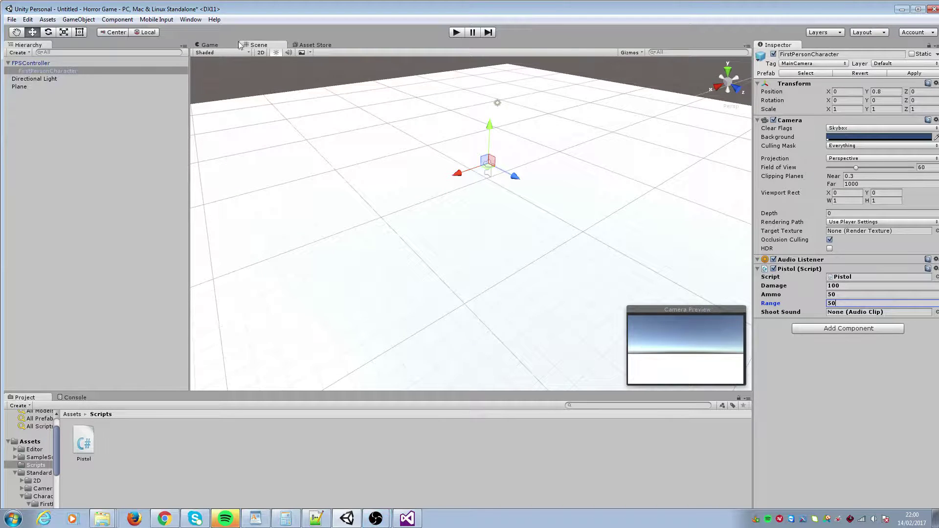
pyautogui.click(221, 45)
pyautogui.click(259, 46)
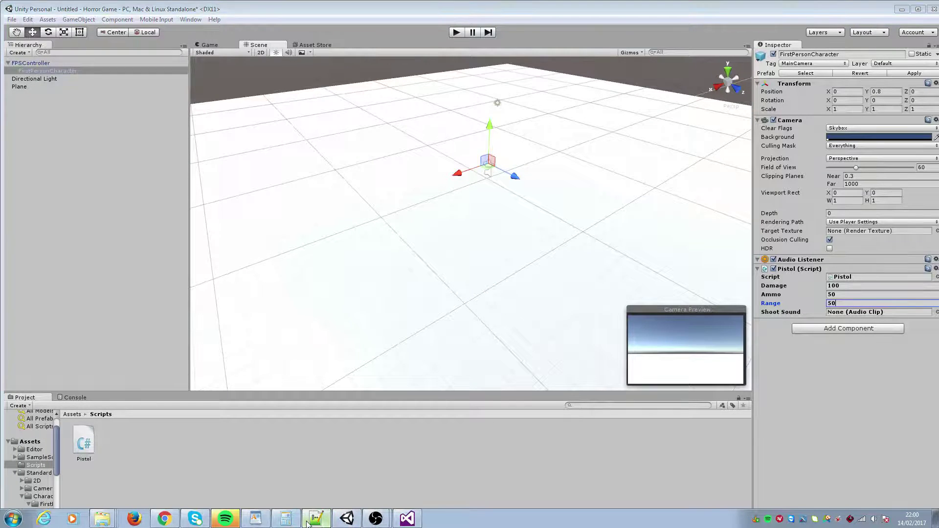
# Write 'Click play, see if the ammo goes down.' as a new WordPad note, then return to Unity.
pyautogui.click(256, 519)
pyautogui.press('Return')
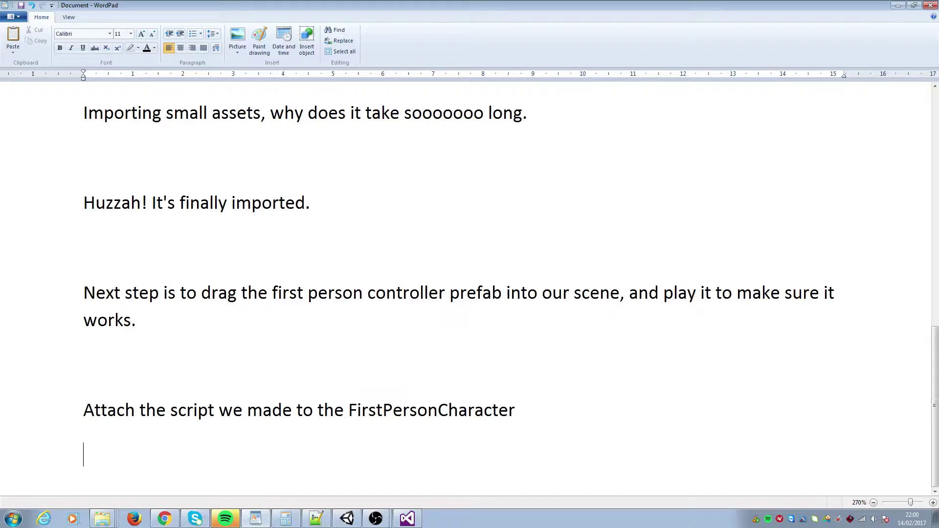
pyautogui.press('Return')
pyautogui.press('Return')
pyautogui.write('Click ')
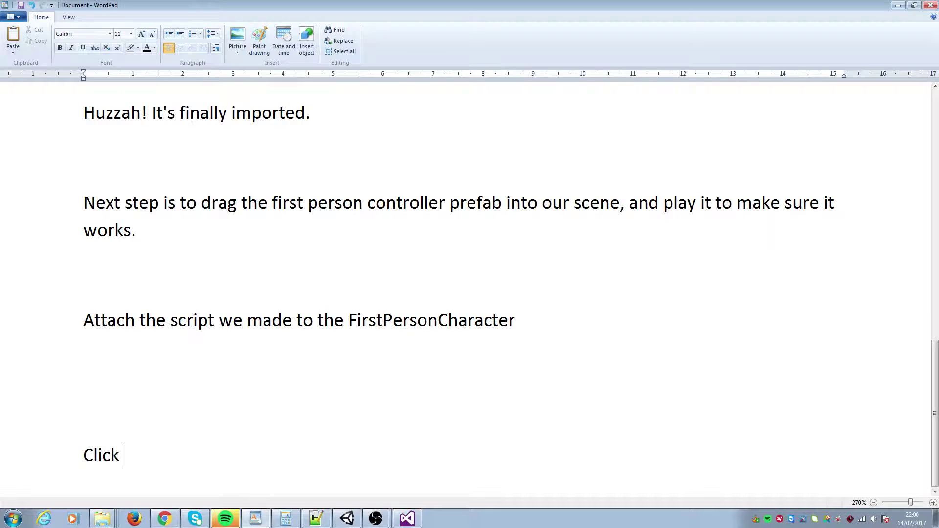
pyautogui.write('play, see')
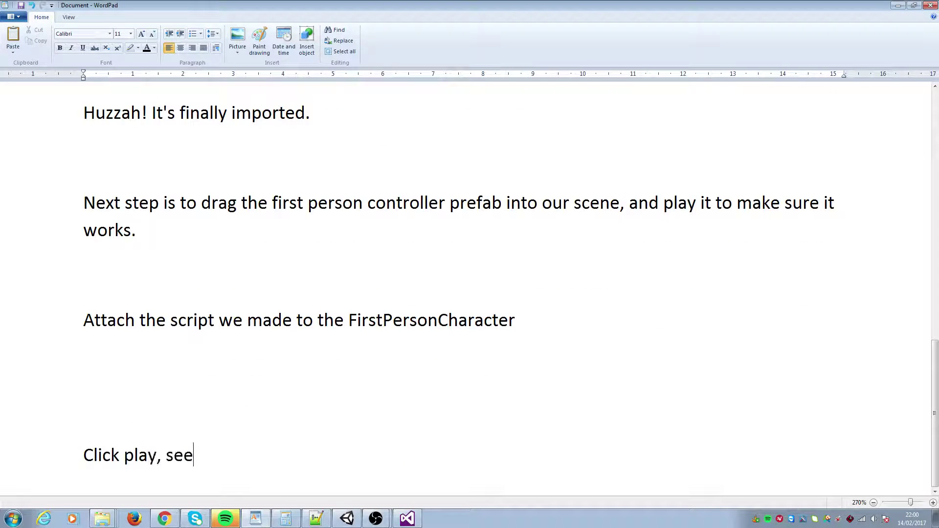
pyautogui.write(' if the ammo ')
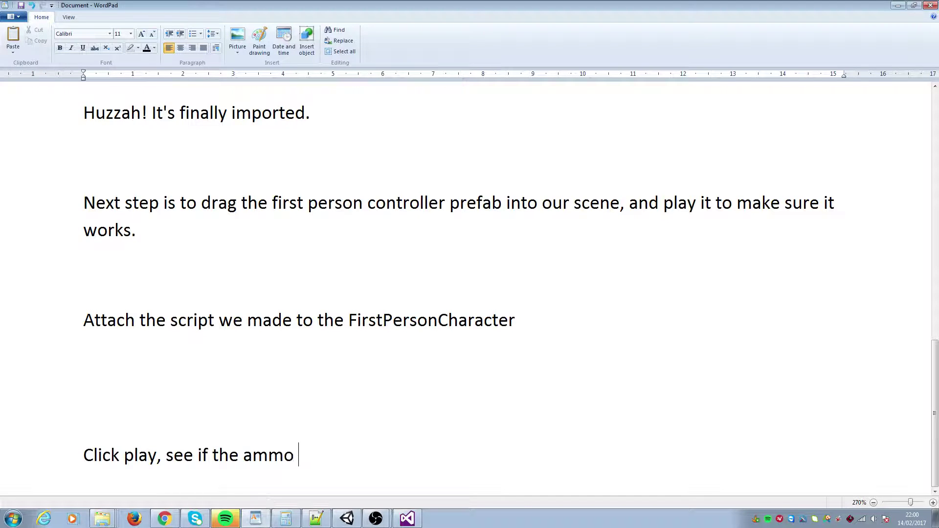
pyautogui.write('goes down./')
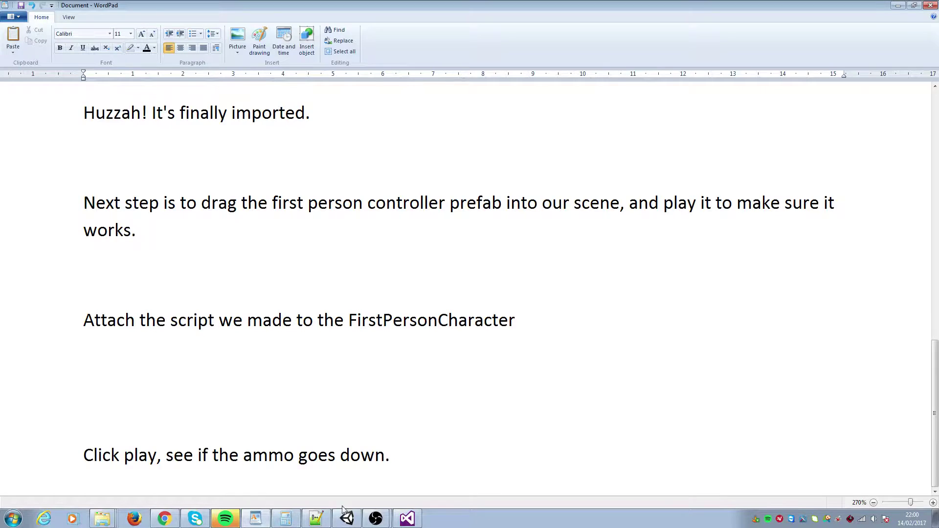
pyautogui.click(355, 520)
# Play the game and fire several shots, dropping Ammo from 50 to 36, then stop.
pyautogui.click(456, 32)
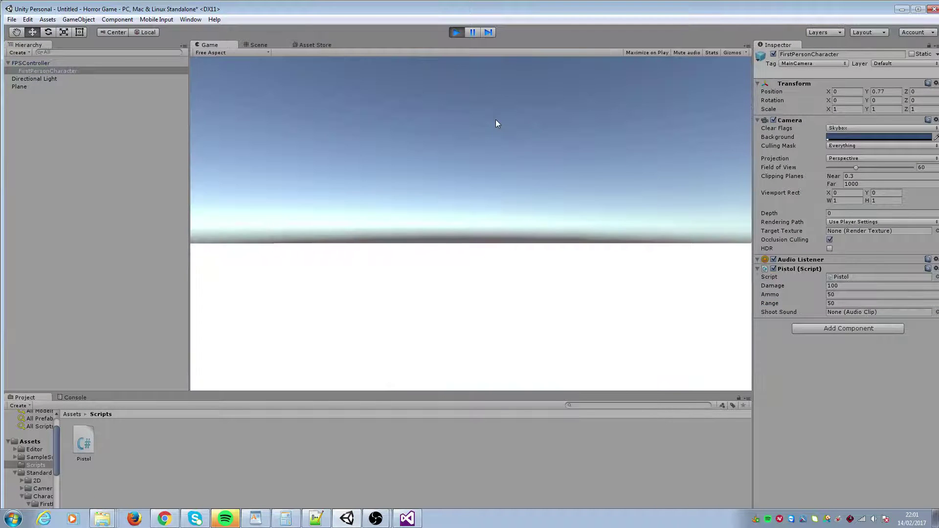
pyautogui.click(495, 119)
pyautogui.click(500, 128)
pyautogui.click(501, 134)
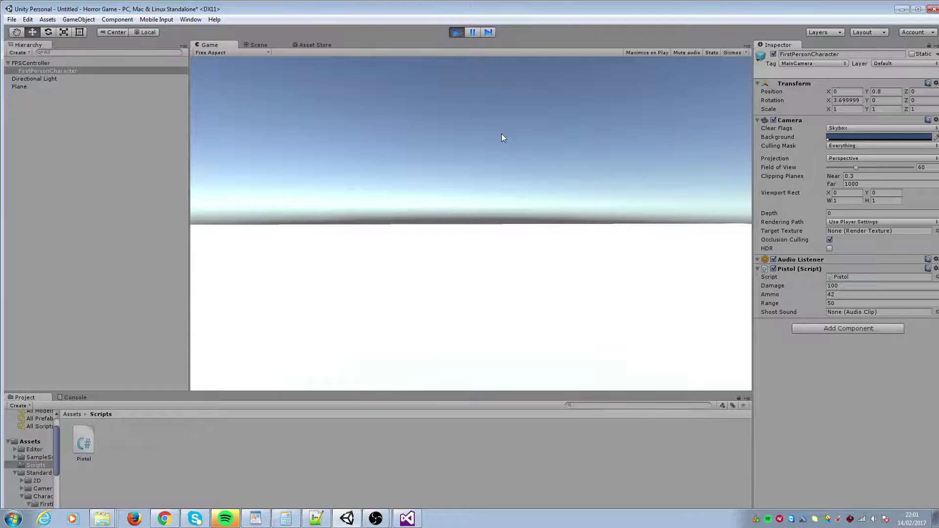
pyautogui.click(501, 134)
pyautogui.click(456, 32)
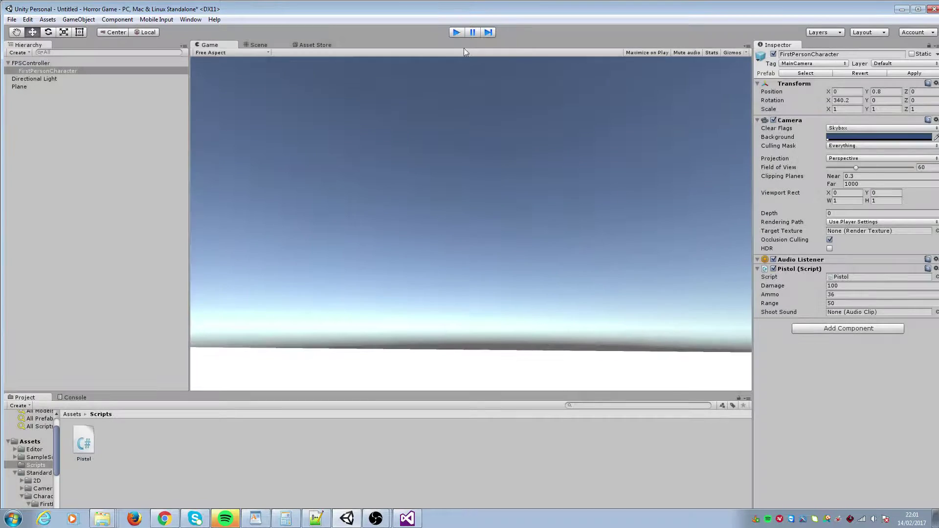
# Add the note 'Excellent it works.' to the WordPad notes.
pyautogui.click(346, 513)
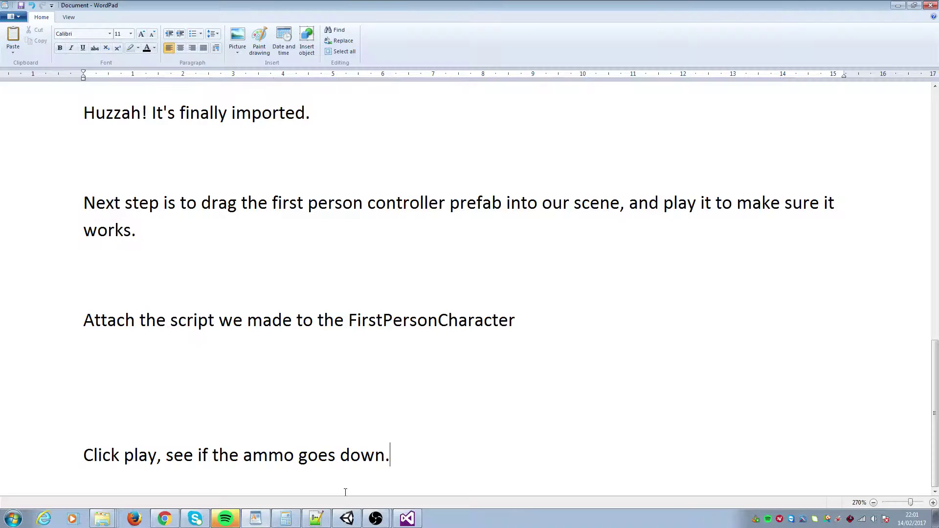
pyautogui.press('capslock')
pyautogui.write('E')
pyautogui.write('xcellent ')
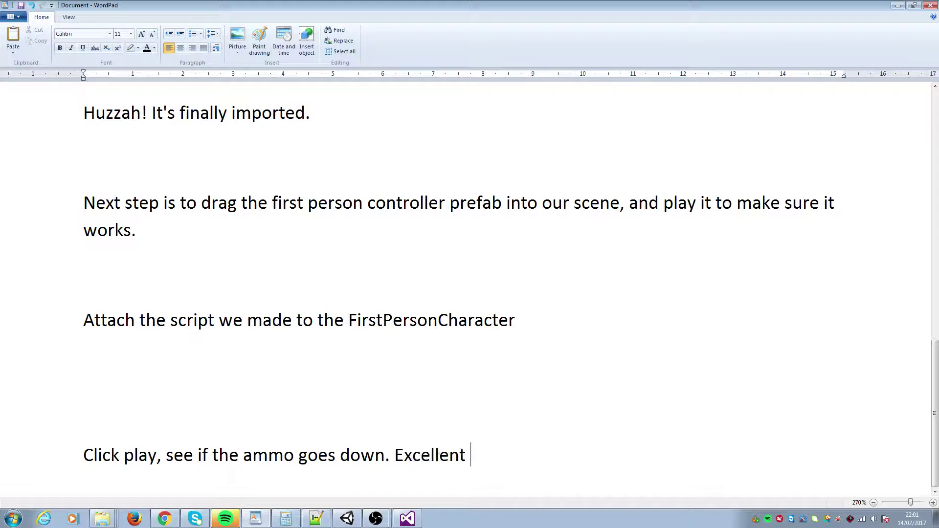
pyautogui.write('it work')
pyautogui.press('Return')
pyautogui.press('Return')
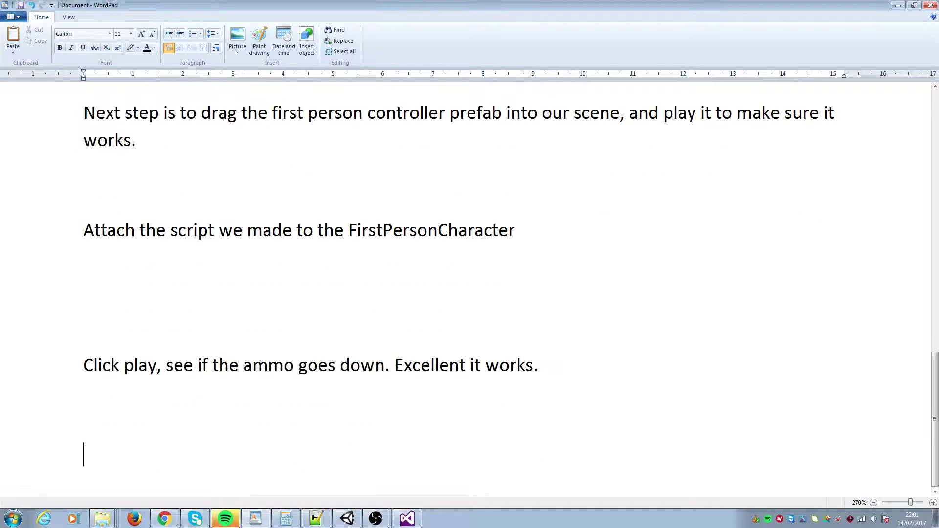
# Write the next line: 'Next add a cube component, and create a TAG, name the TAG Enemy'.
pyautogui.press('capslock')
pyautogui.write('Next a')
pyautogui.write('dd a cube com')
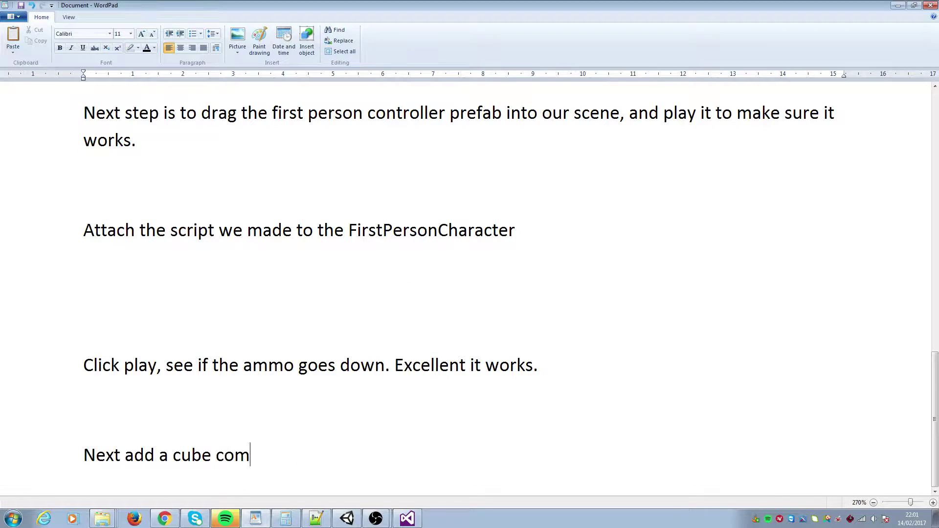
pyautogui.write('ponent, a')
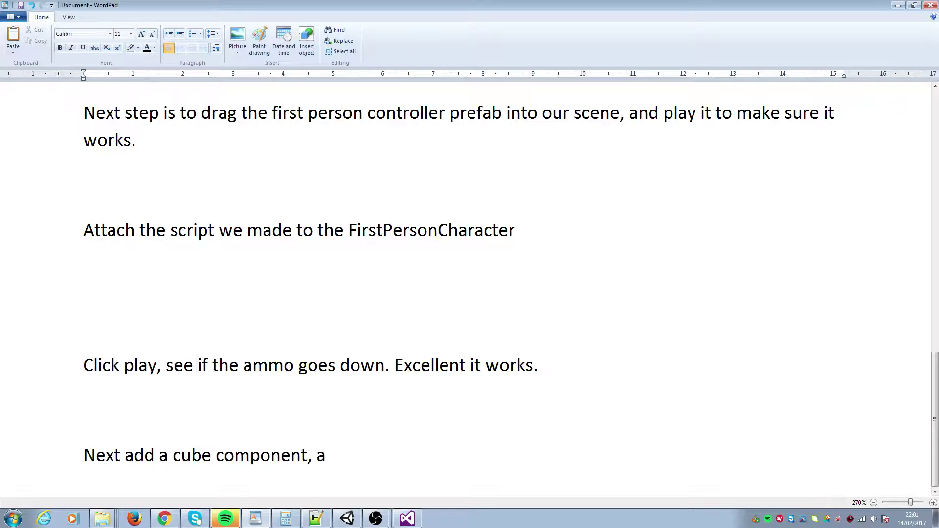
pyautogui.write('nd create a ')
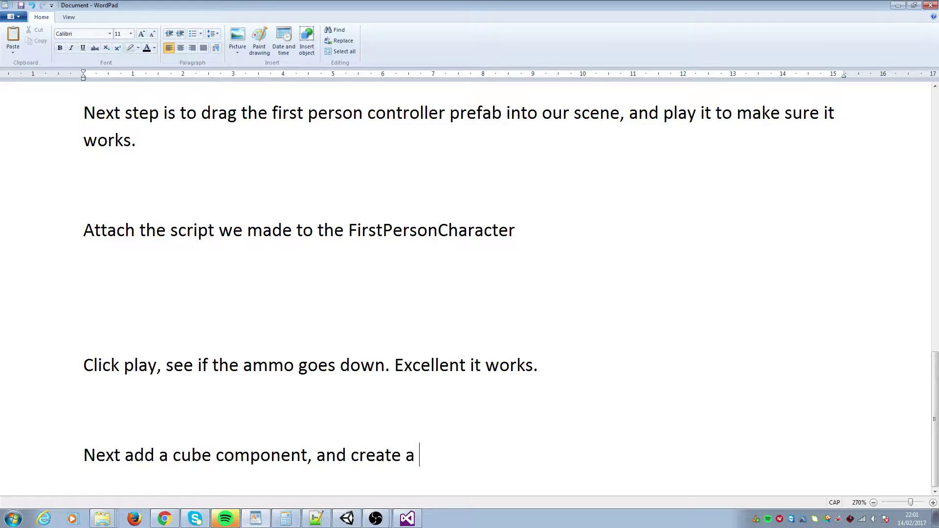
pyautogui.write('TAG')
pyautogui.press('capslock')
pyautogui.write('C')
pyautogui.write('valh')
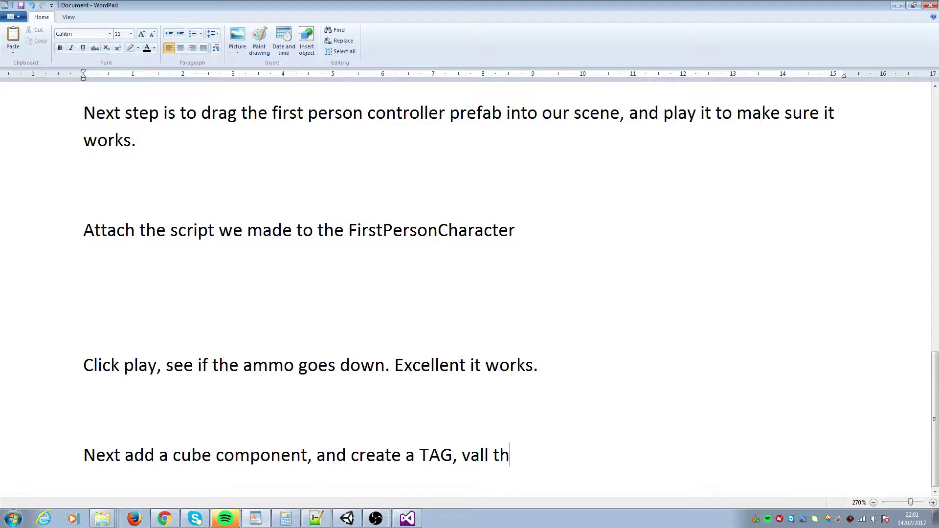
pyautogui.press('BackSpace')
pyautogui.press('BackSpace')
pyautogui.press('BackSpace')
pyautogui.press('BackSpace')
pyautogui.press('BackSpace')
pyautogui.press('BackSpace')
pyautogui.press('BackSpace')
pyautogui.write('name t')
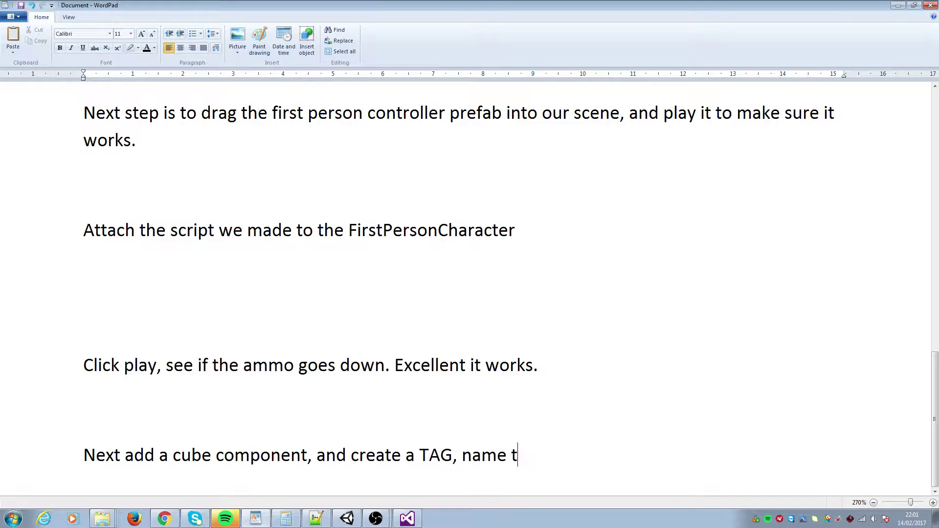
pyautogui.write('he')
pyautogui.press('capslock')
pyautogui.write('TAG E')
pyautogui.press('capslock')
pyautogui.write('n')
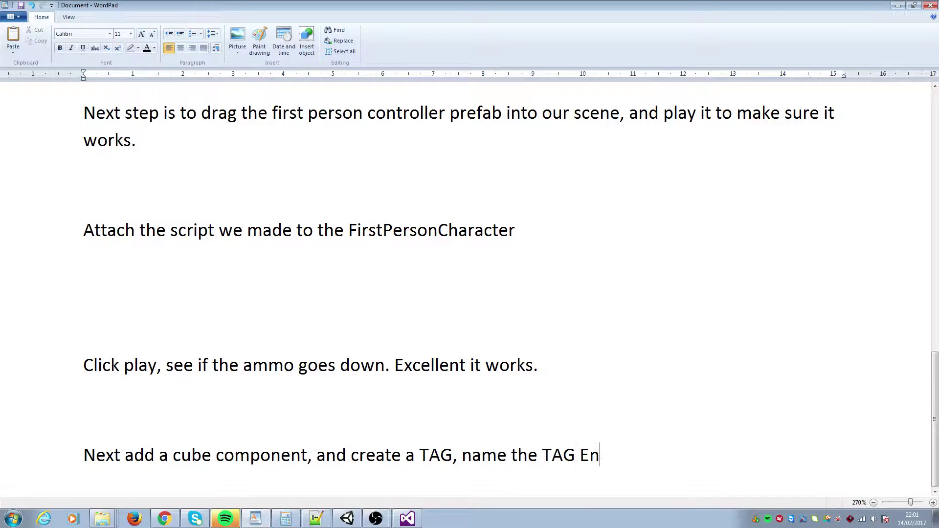
pyautogui.write('emy')
pyautogui.click(347, 519)
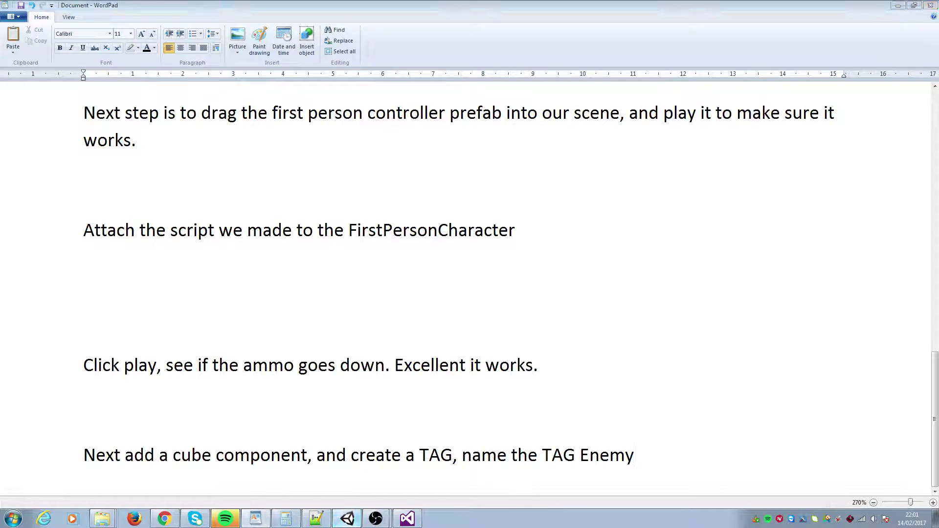
# Create a Cube via GameObject > 3D Object and raise it above the plane.
pyautogui.click(78, 19)
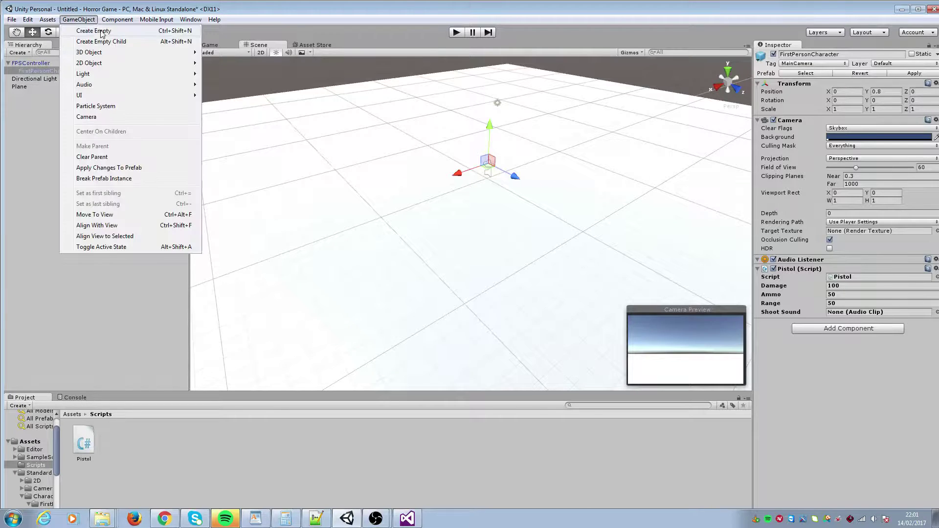
pyautogui.moveTo(182, 55)
pyautogui.click(221, 52)
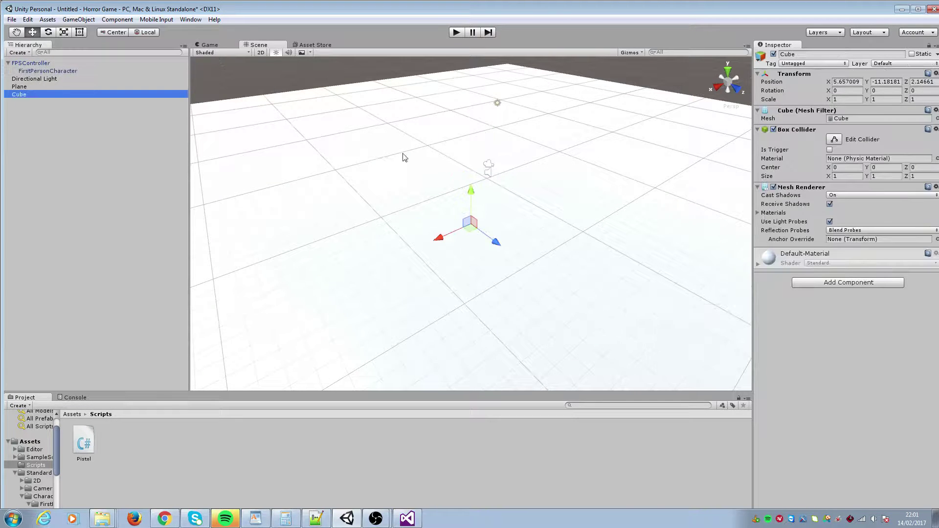
pyautogui.moveTo(471, 193); pyautogui.dragTo(485, 108)
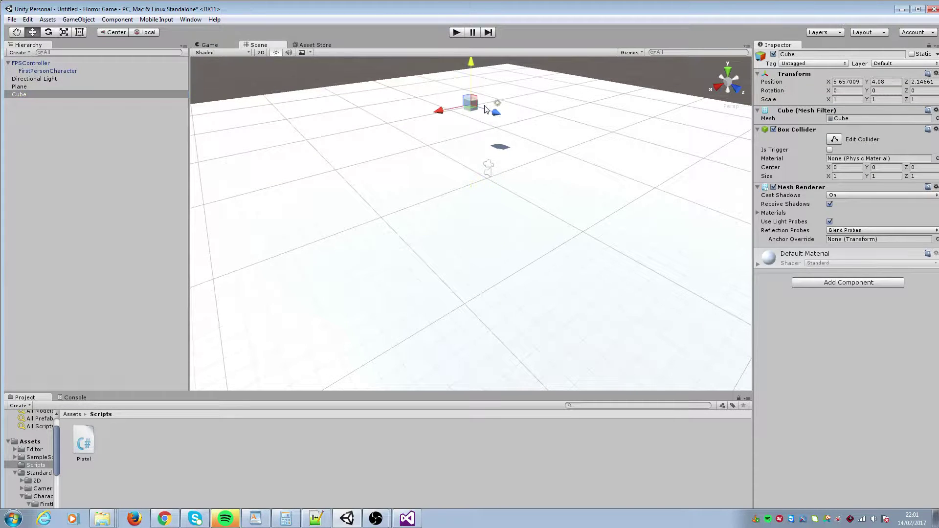
# Scale the cube to about 13.11 and position it at Y 7.4, Z -16.9.
pyautogui.click(69, 35)
pyautogui.moveTo(474, 110); pyautogui.dragTo(563, 74)
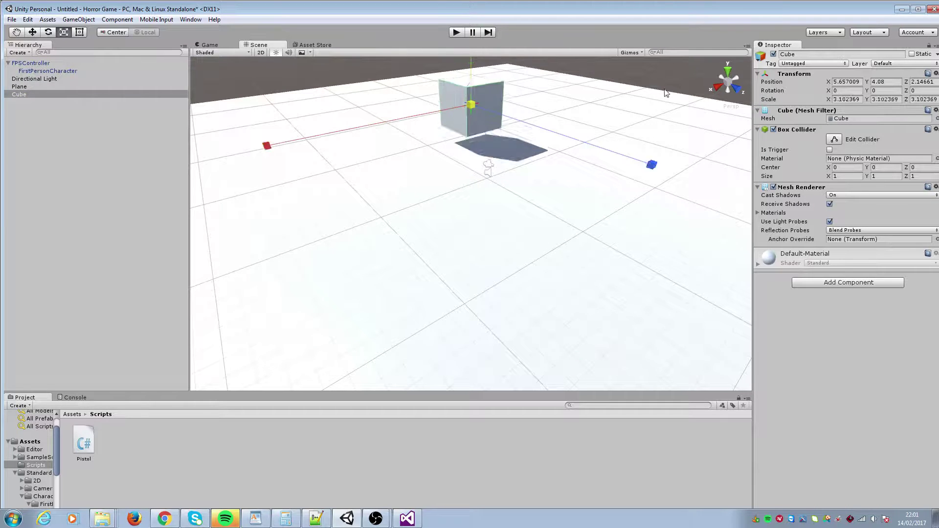
pyautogui.press('f')
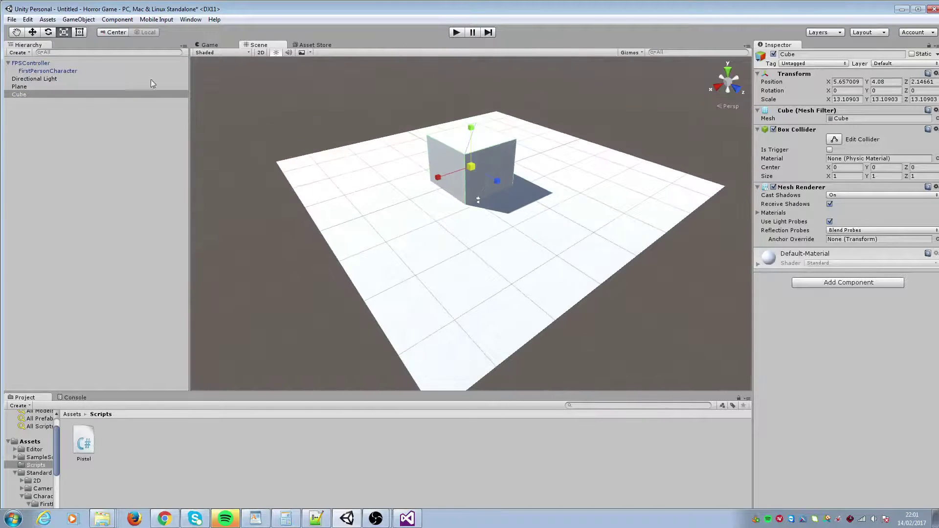
pyautogui.click(33, 33)
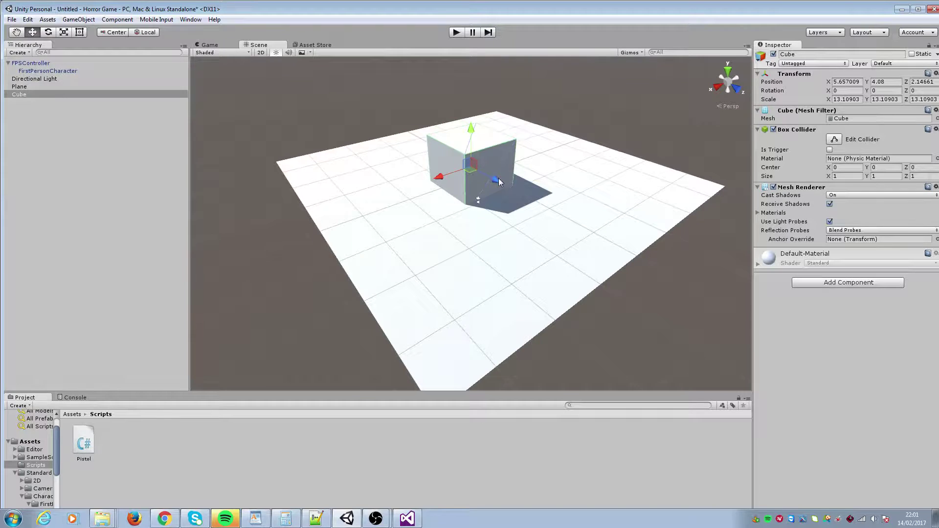
pyautogui.moveTo(498, 182); pyautogui.dragTo(450, 151)
pyautogui.moveTo(422, 100); pyautogui.dragTo(422, 92)
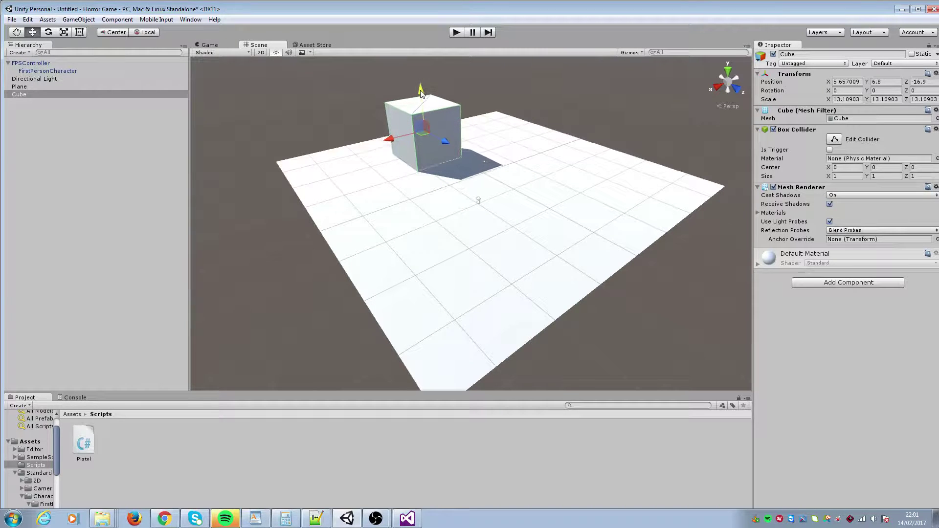
# Add a new tag named Enemy in the Tags settings.
pyautogui.click(826, 67)
pyautogui.click(810, 157)
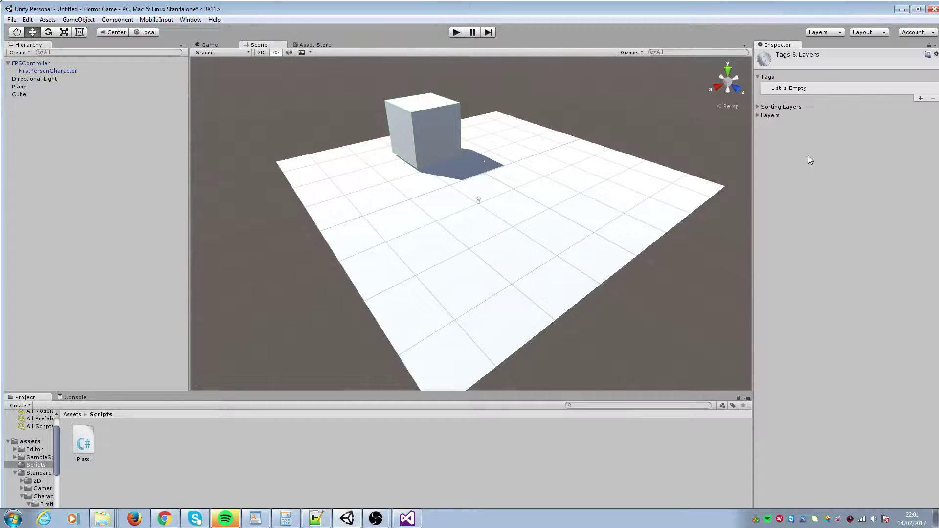
pyautogui.click(920, 99)
pyautogui.click(861, 88)
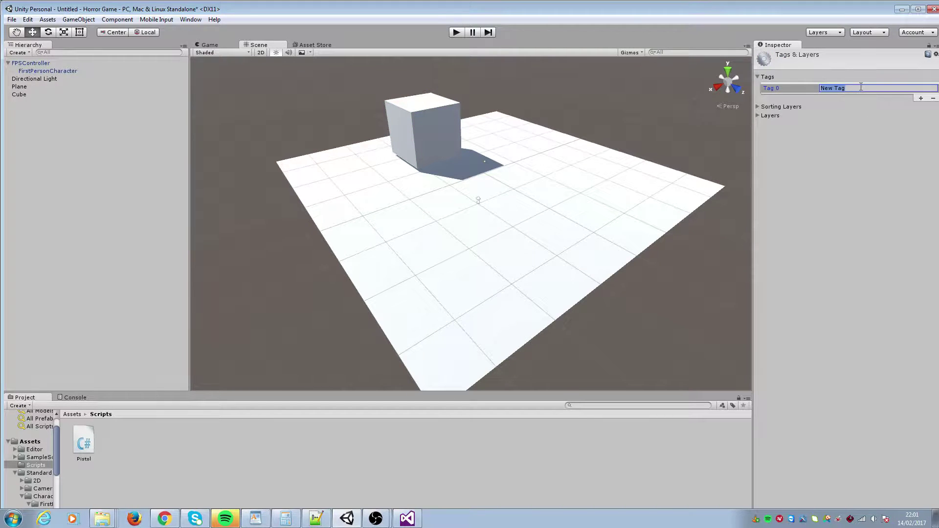
pyautogui.write('Enemy')
pyautogui.click(165, 182)
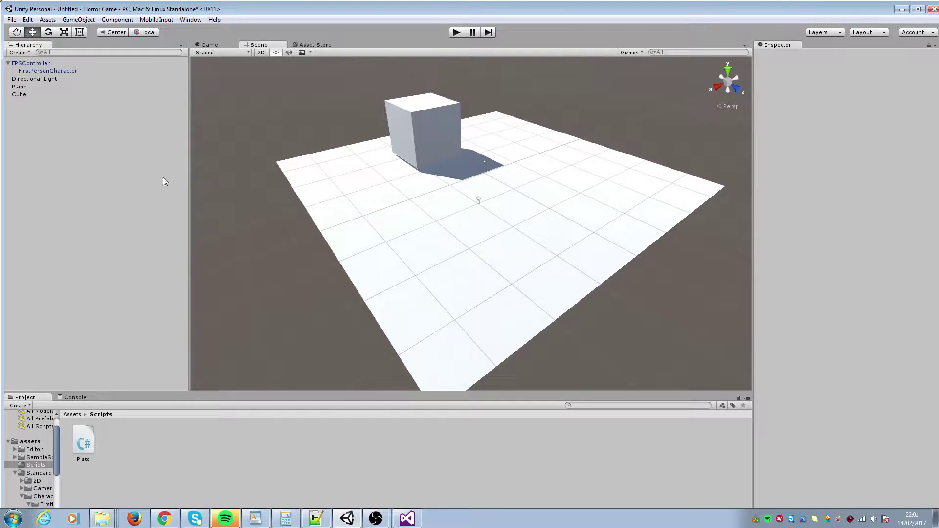
# Set the Cube's Tag to Enemy.
pyautogui.click(65, 95)
pyautogui.click(813, 64)
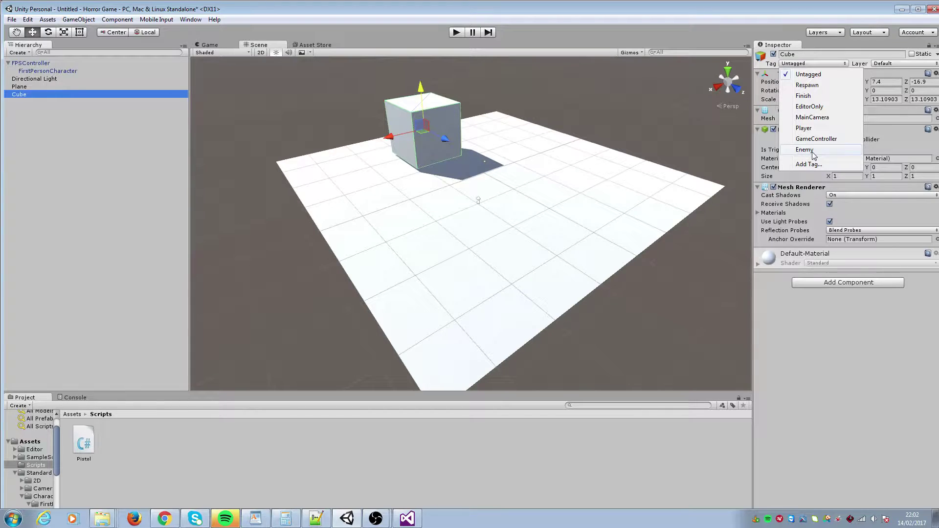
pyautogui.click(805, 150)
# Start the game, fire a first shot, and bring up the Console tab.
pyautogui.click(457, 33)
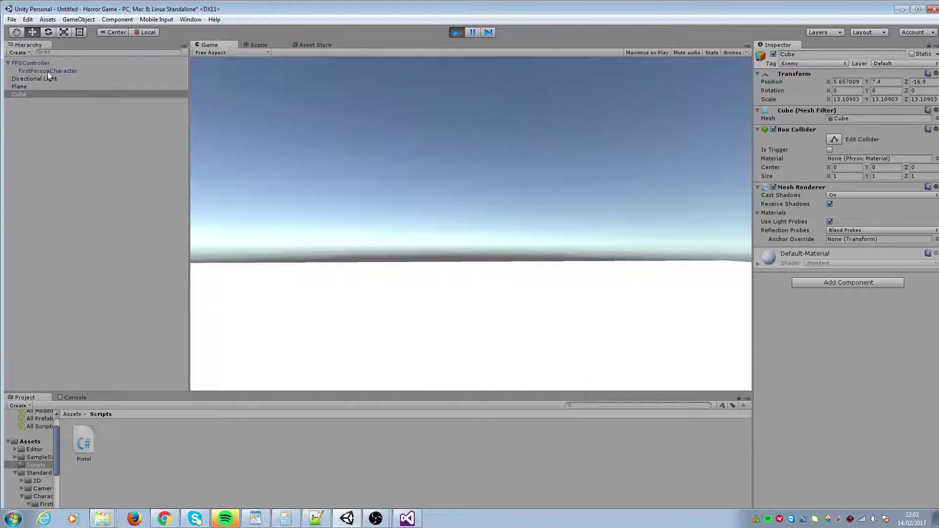
pyautogui.click(48, 71)
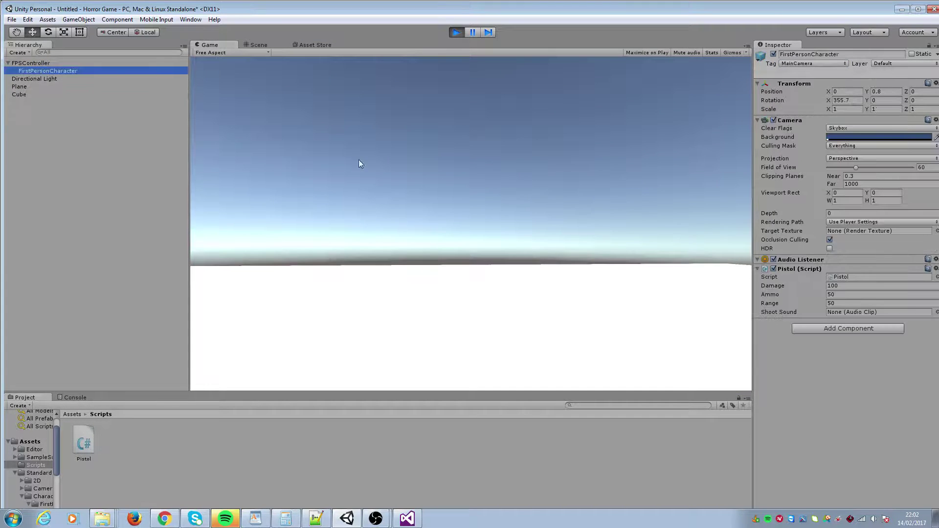
pyautogui.click(538, 204)
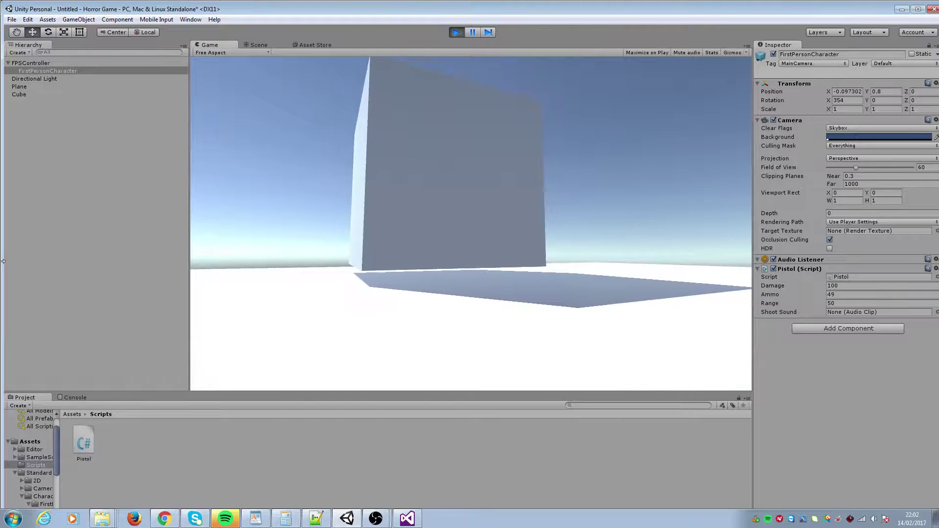
pyautogui.click(83, 398)
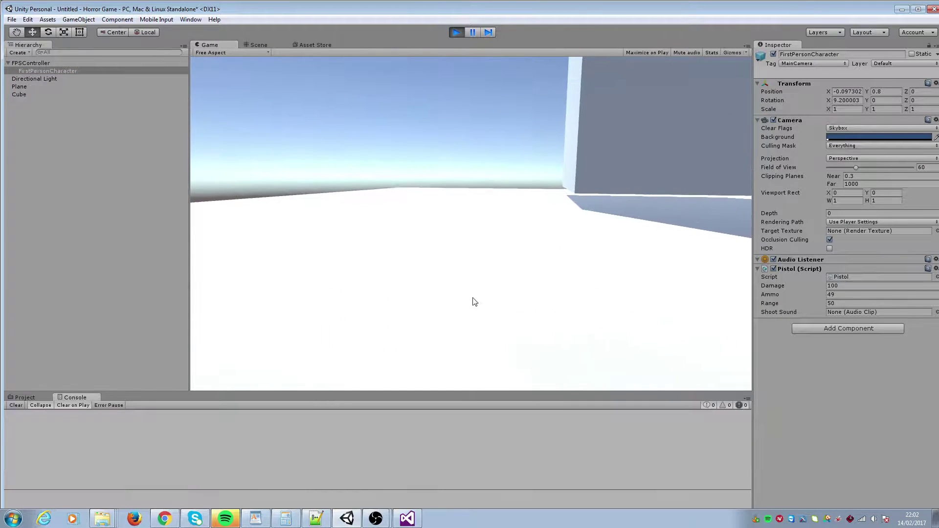
# Shoot the cube repeatedly until the Console logs Hit 19 times, then stop playing.
pyautogui.click(549, 271)
pyautogui.click(608, 196)
pyautogui.click(609, 197)
pyautogui.click(610, 175)
pyautogui.click(598, 186)
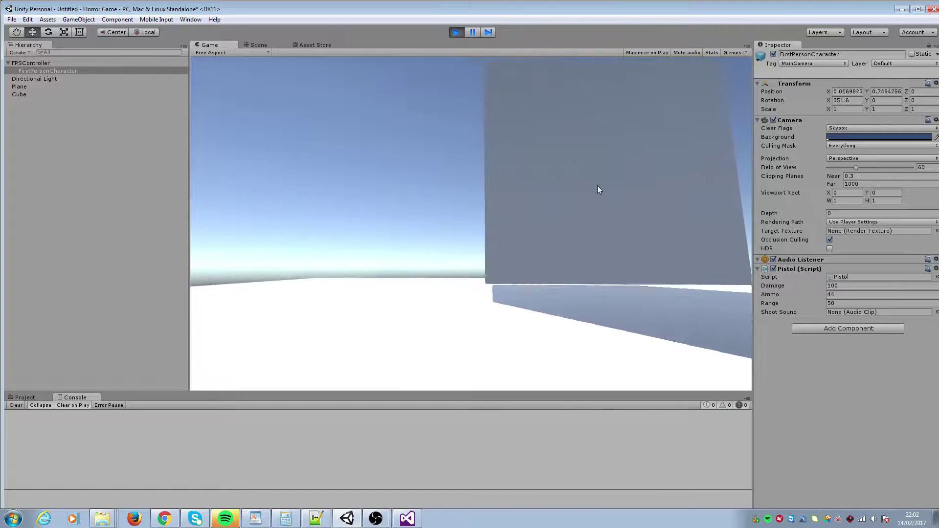
pyautogui.click(599, 190)
pyautogui.click(599, 190)
pyautogui.click(598, 186)
pyautogui.click(598, 187)
pyautogui.click(598, 186)
pyautogui.click(598, 187)
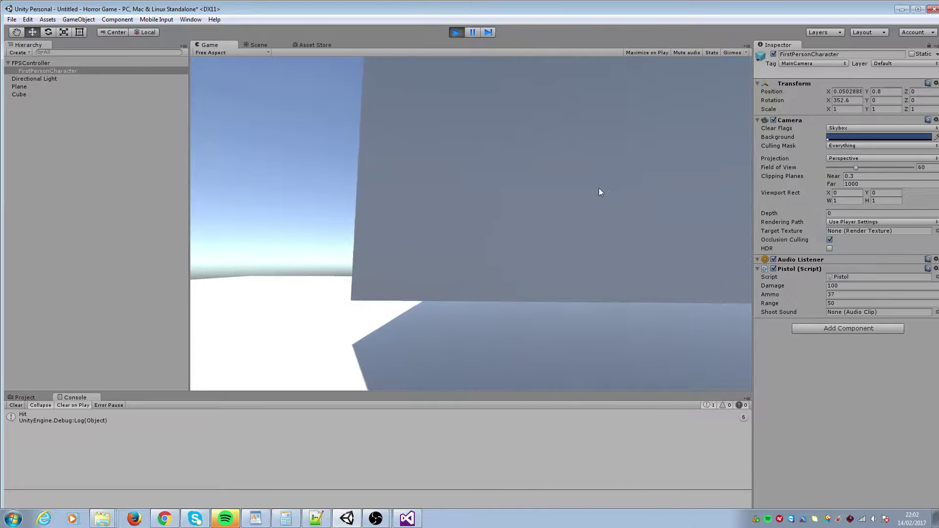
pyautogui.click(599, 188)
pyautogui.click(607, 175)
pyautogui.click(618, 147)
pyautogui.click(625, 133)
pyautogui.click(625, 133)
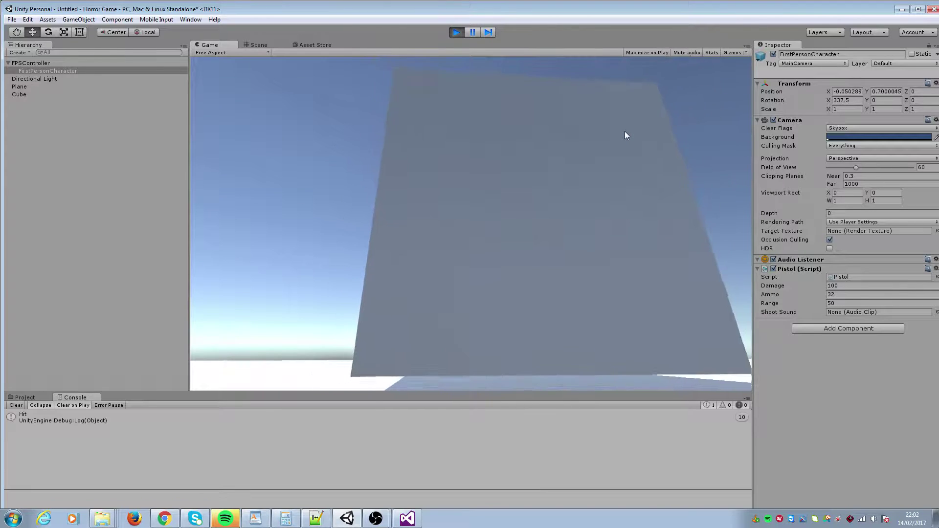
pyautogui.click(625, 133)
pyautogui.click(625, 133)
pyautogui.click(603, 168)
pyautogui.click(603, 168)
pyautogui.click(615, 165)
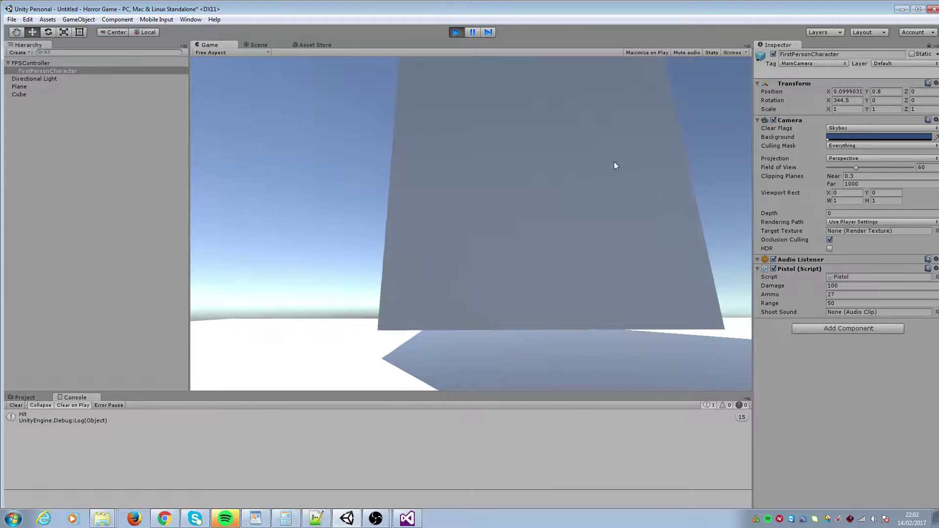
pyautogui.click(614, 162)
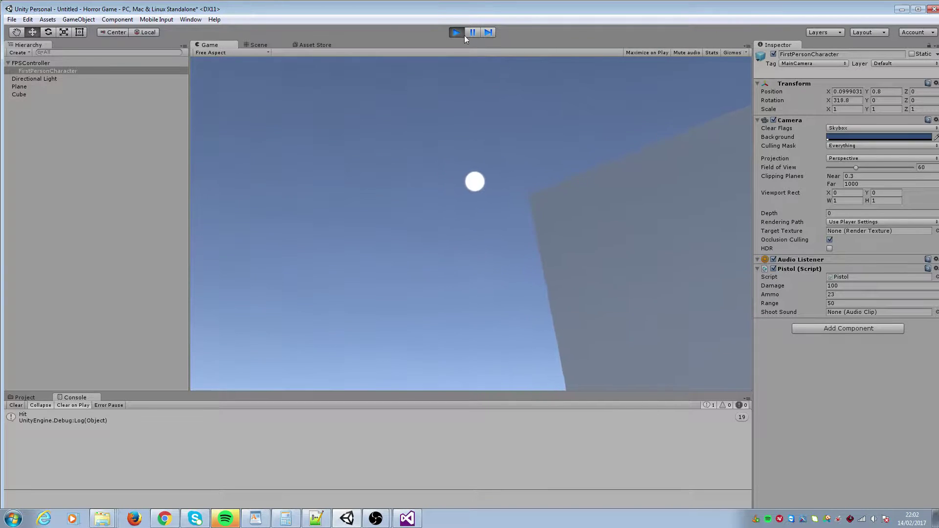
pyautogui.click(463, 34)
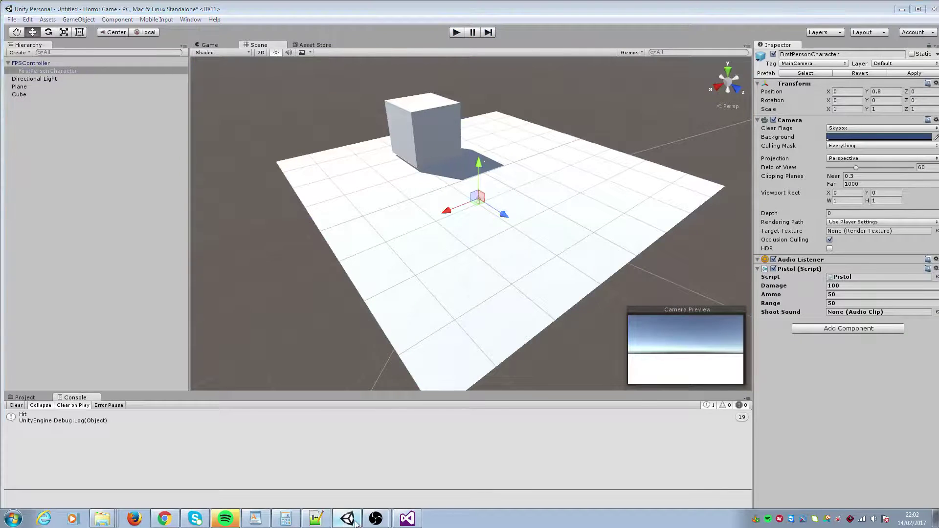
# Note in WordPad: press play, approach the enemy, fire, and see hit once the raycast hits the cube.
pyautogui.click(353, 523)
pyautogui.press('Return')
pyautogui.press('Return')
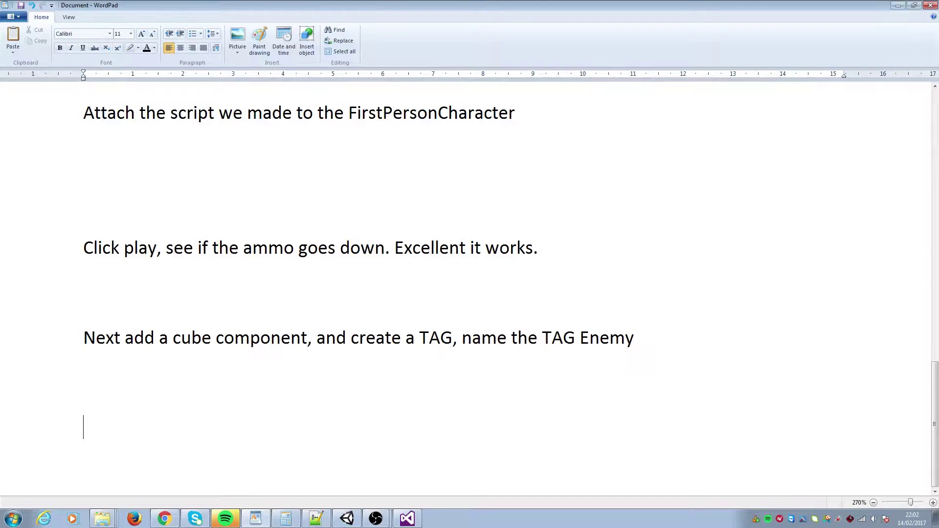
pyautogui.write('Press pla')
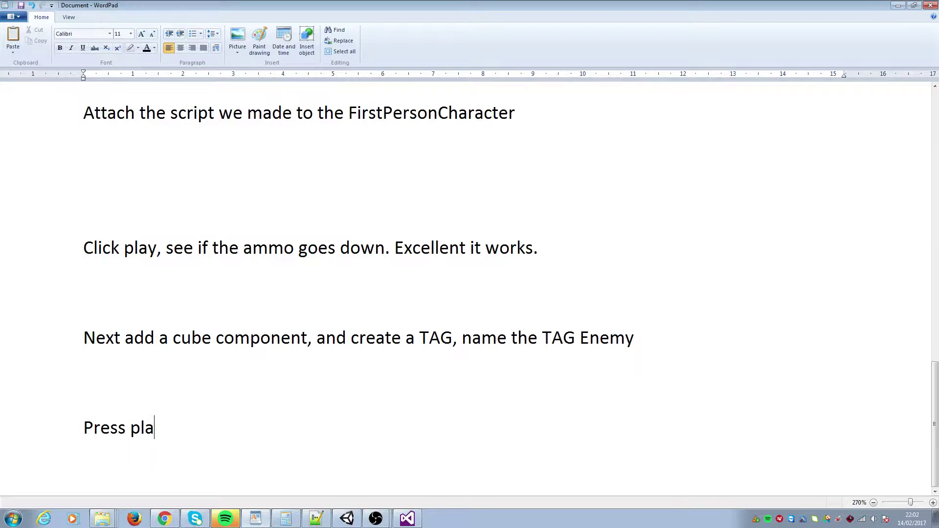
pyautogui.write('once yo')
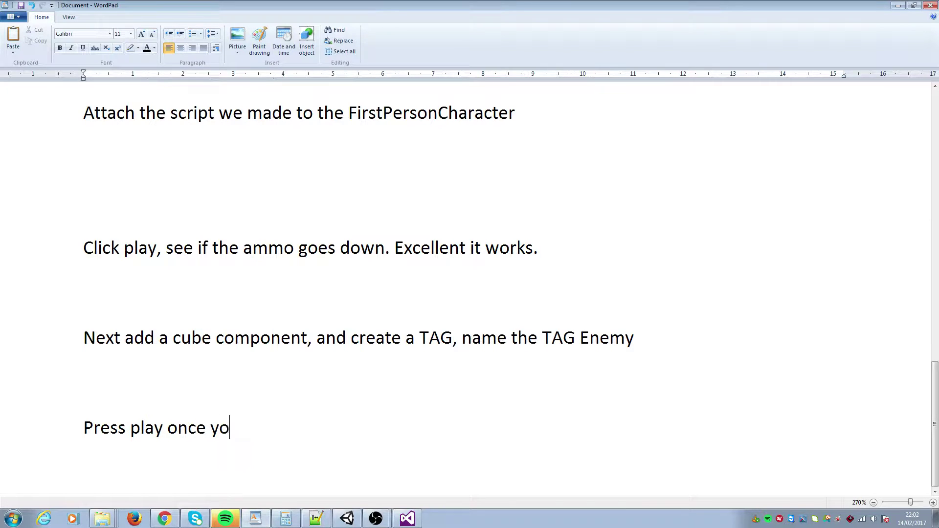
pyautogui.write('u have done ')
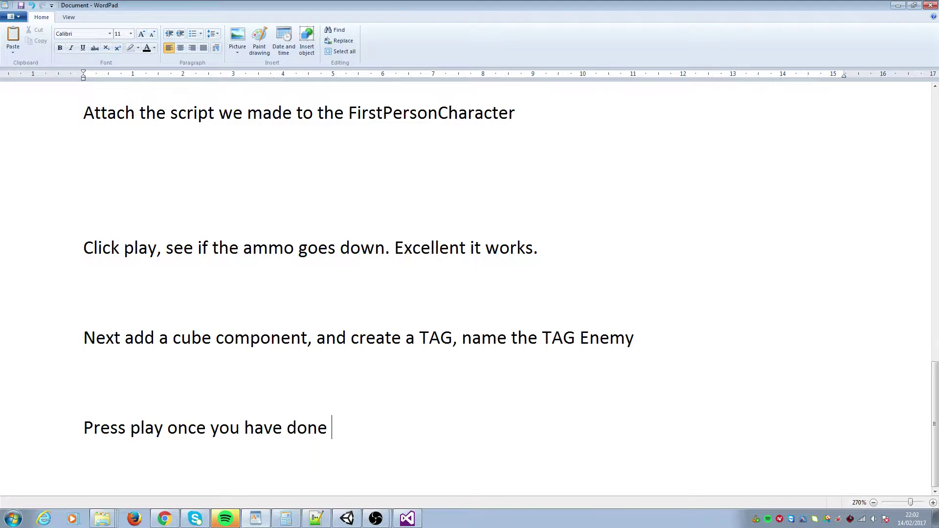
pyautogui.write('tha')
pyautogui.write(', get ')
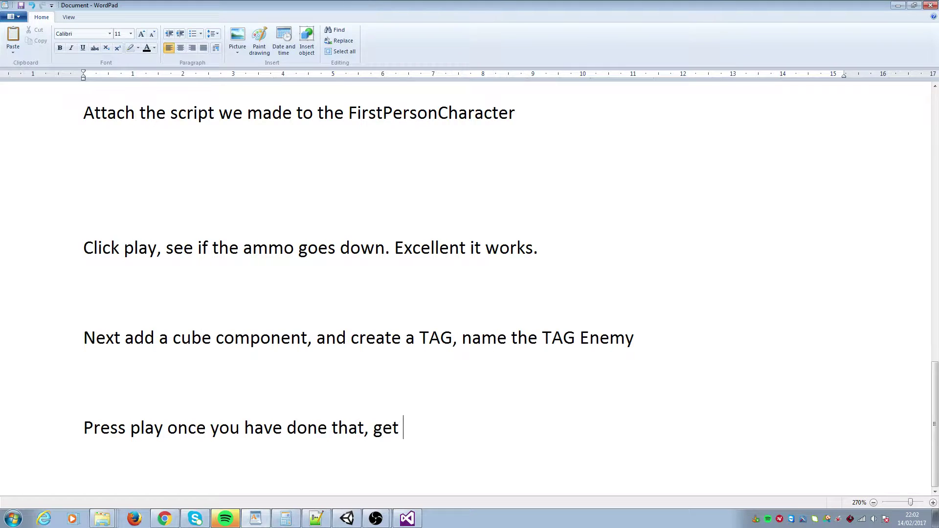
pyautogui.write('near to the ene')
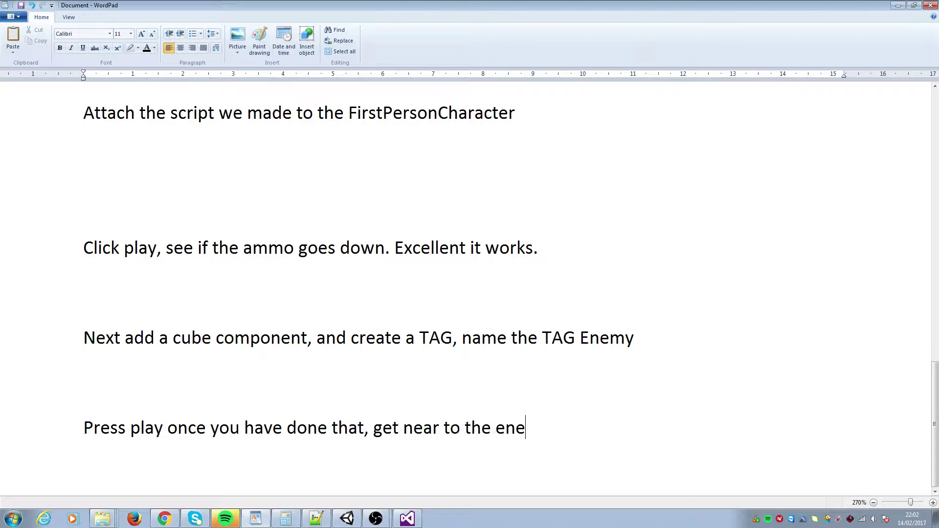
pyautogui.write('my and start f')
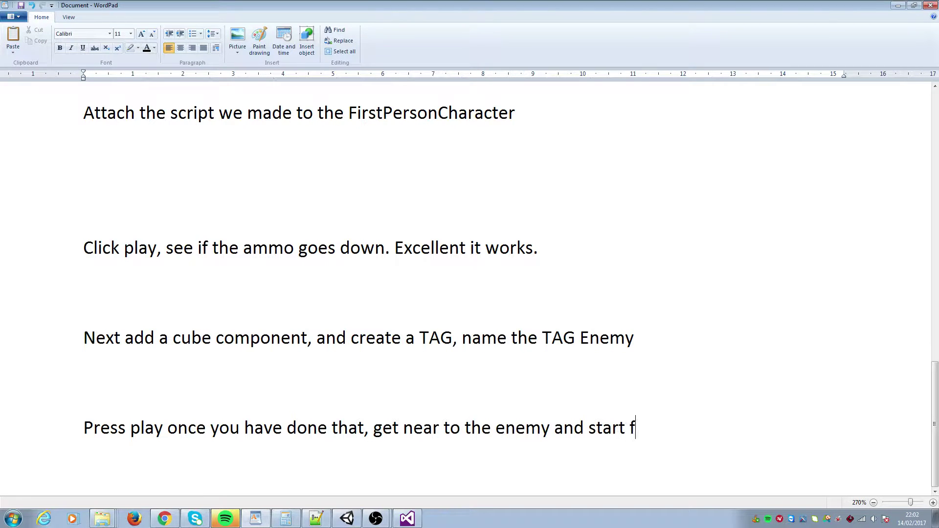
pyautogui.write('iring.')
pyautogui.write(' You shoul')
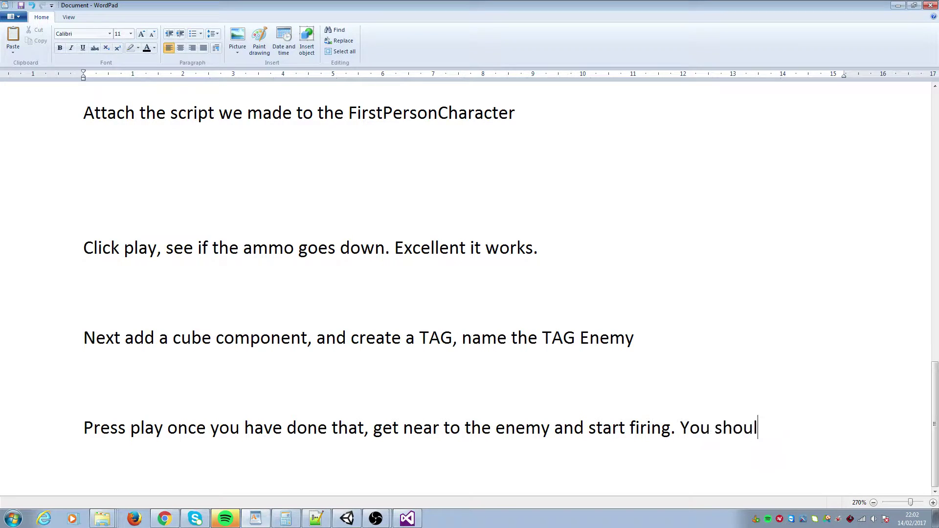
pyautogui.write('d see the word')
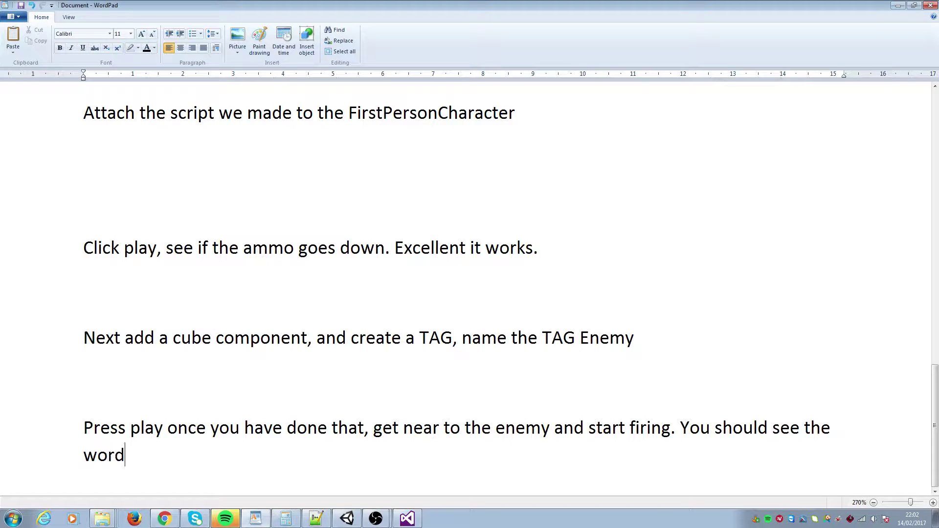
pyautogui.write(' hit come in')
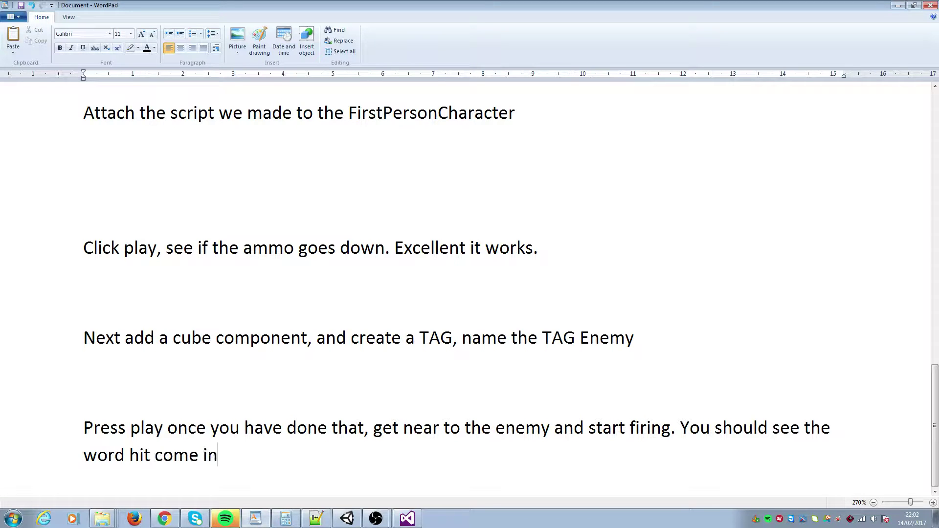
pyautogui.write(' your console w')
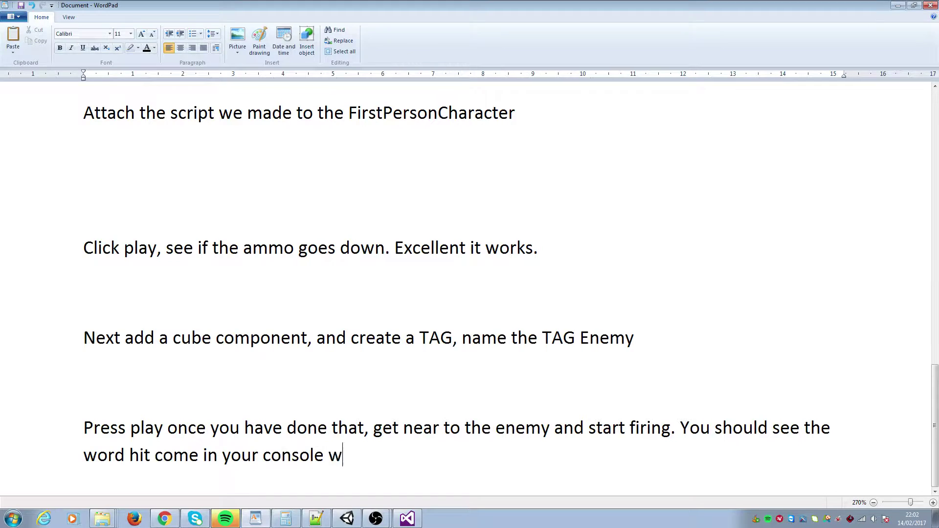
pyautogui.write('indow')
pyautogui.write(' once y')
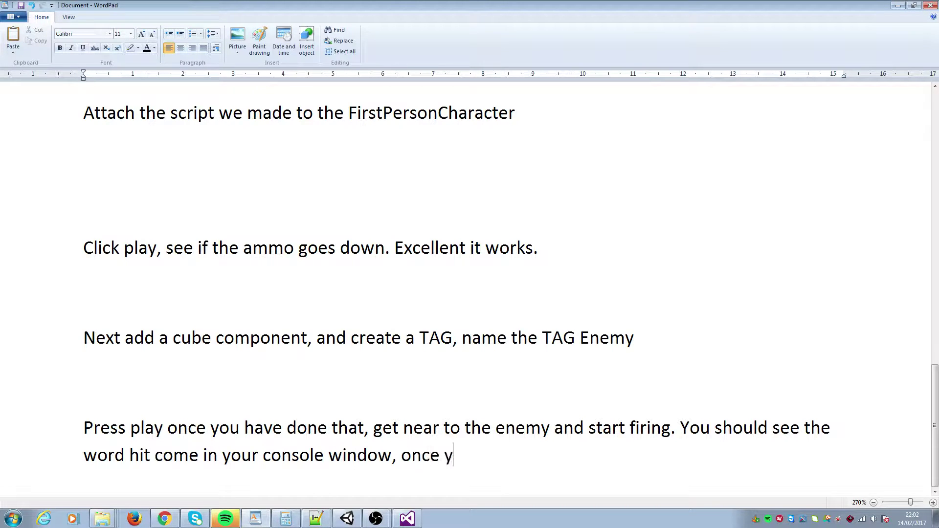
pyautogui.write('our raycast gh')
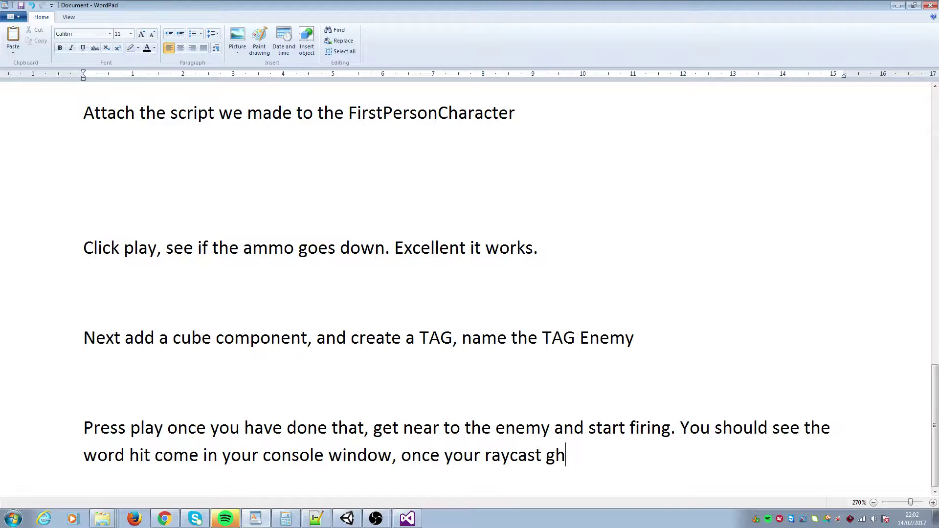
pyautogui.press('BackSpace')
pyautogui.press('BackSpace')
pyautogui.write("hit's")
pyautogui.write(' that cube.')
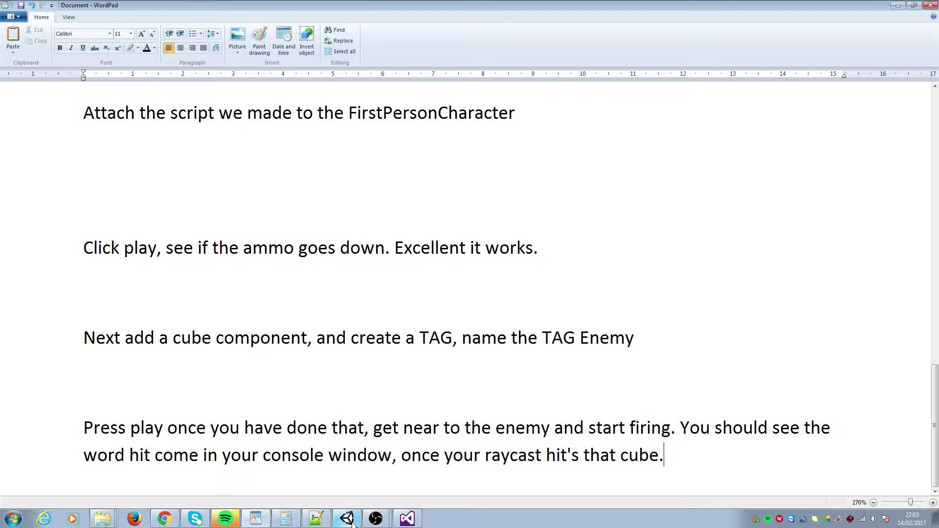
pyautogui.click(347, 518)
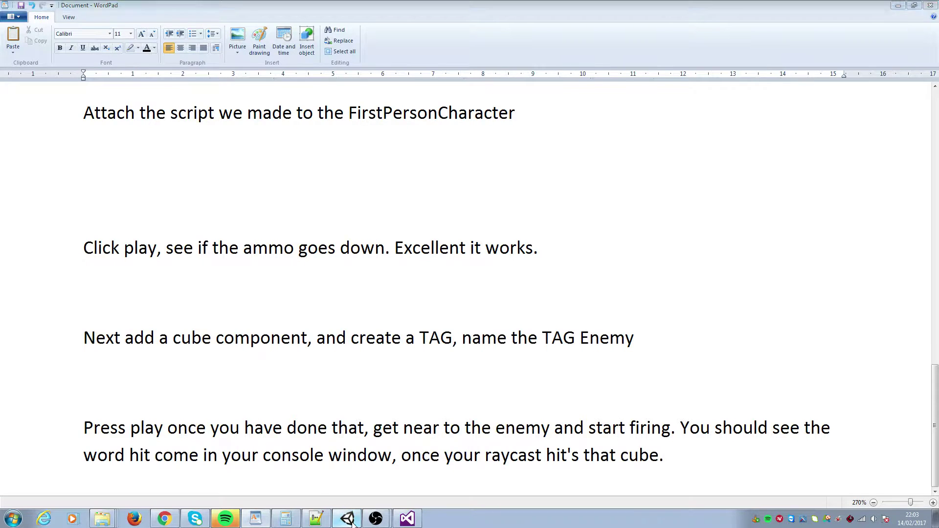
# Play the scene, walk to the cube and shoot it until the Console logs Hit.
pyautogui.click(456, 32)
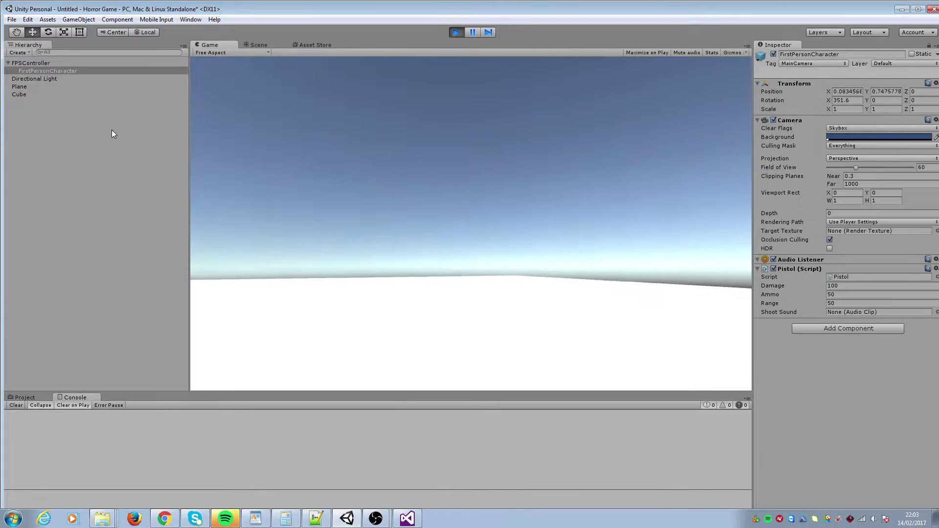
pyautogui.press('w')
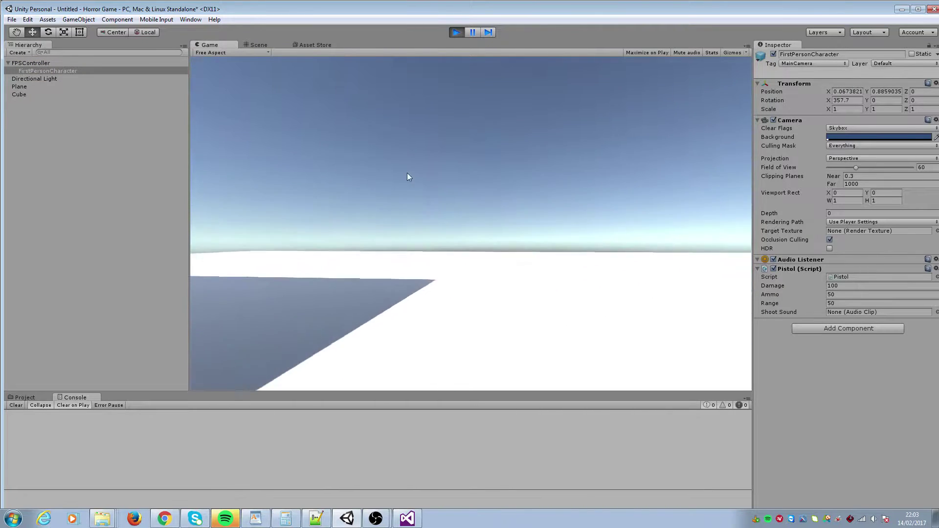
pyautogui.click(266, 137)
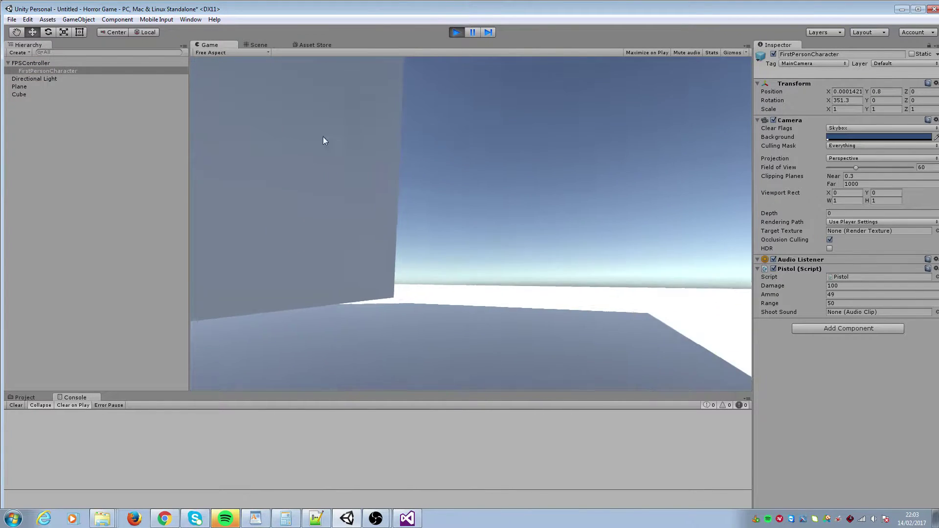
pyautogui.click(30, 79)
pyautogui.click(459, 161)
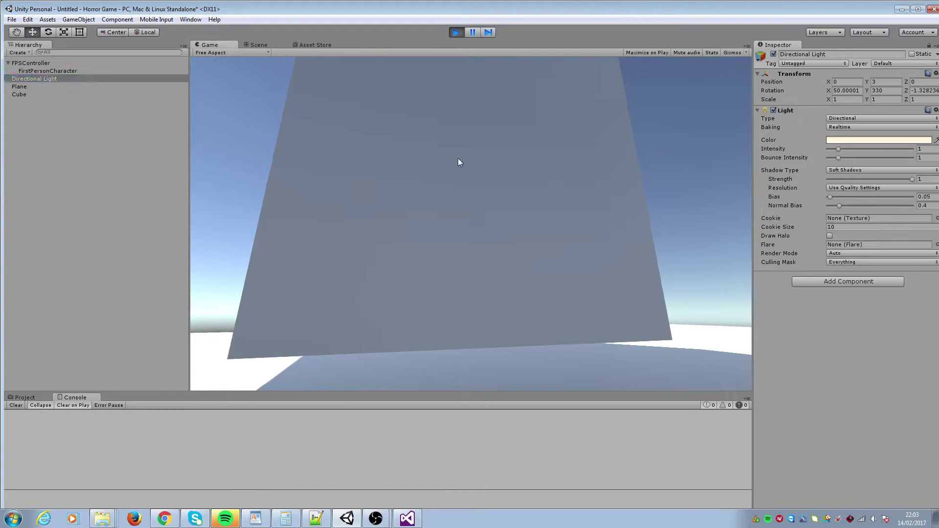
pyautogui.doubleClick(458, 162)
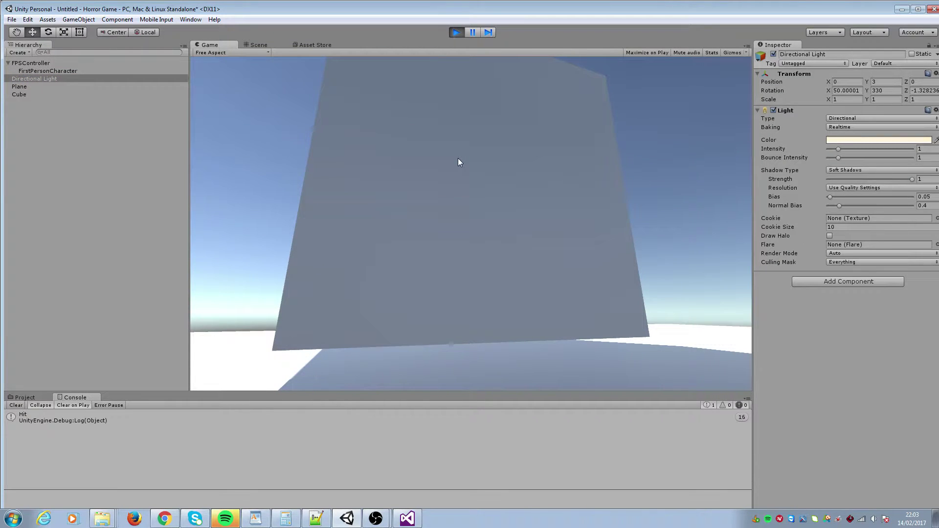
# Back away, enlarge the Console, stop Play mode and return to the WordPad notes.
pyautogui.press('s')
pyautogui.moveTo(458, 392); pyautogui.dragTo(489, 247)
pyautogui.click(456, 32)
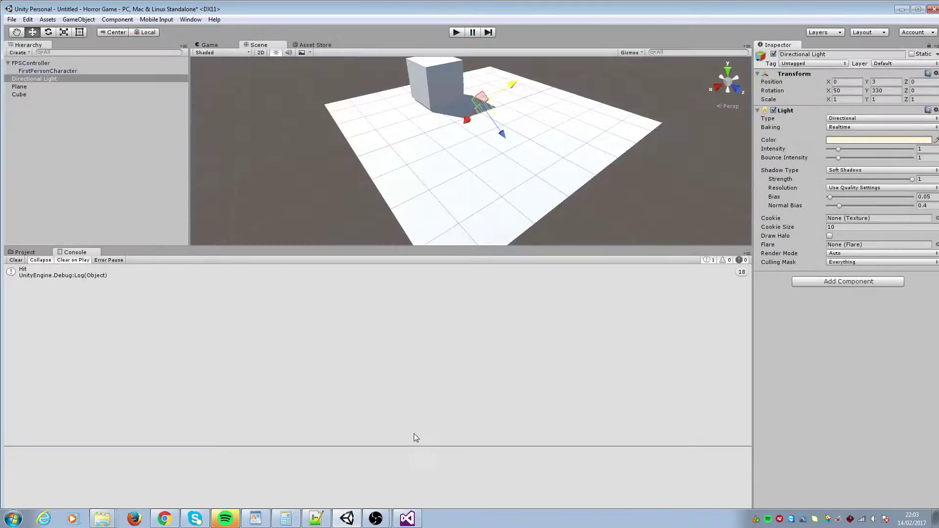
pyautogui.click(349, 519)
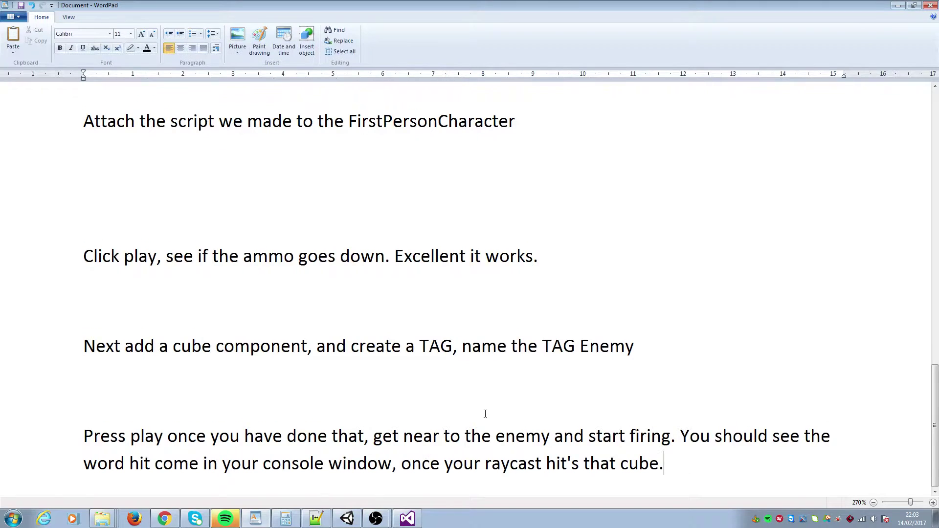
# Start a new paragraph: "Excellent. So that is our Basic Shooting mechanic.".
pyautogui.press('Return')
pyautogui.press('Return')
pyautogui.press('Return')
pyautogui.write('Exc')
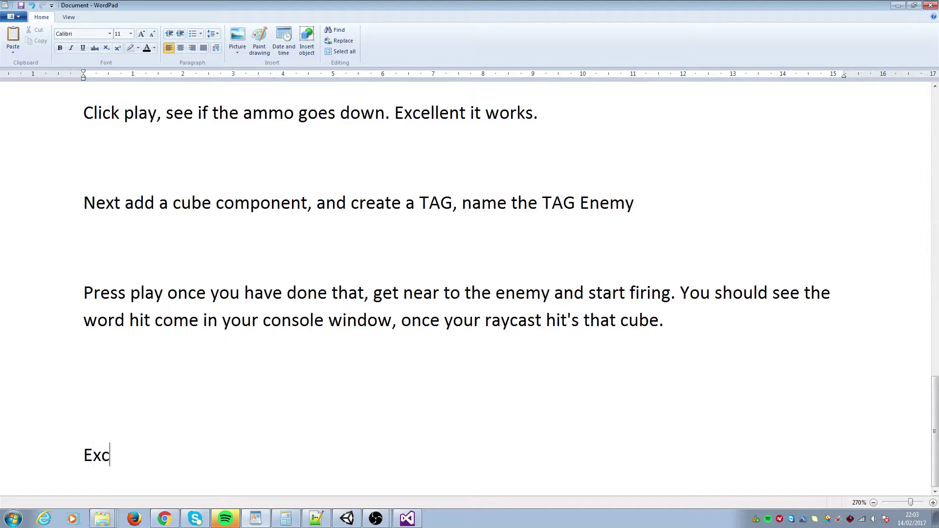
pyautogui.write('ellent. ')
pyautogui.write('S')
pyautogui.press('capslock')
pyautogui.write('o that is ')
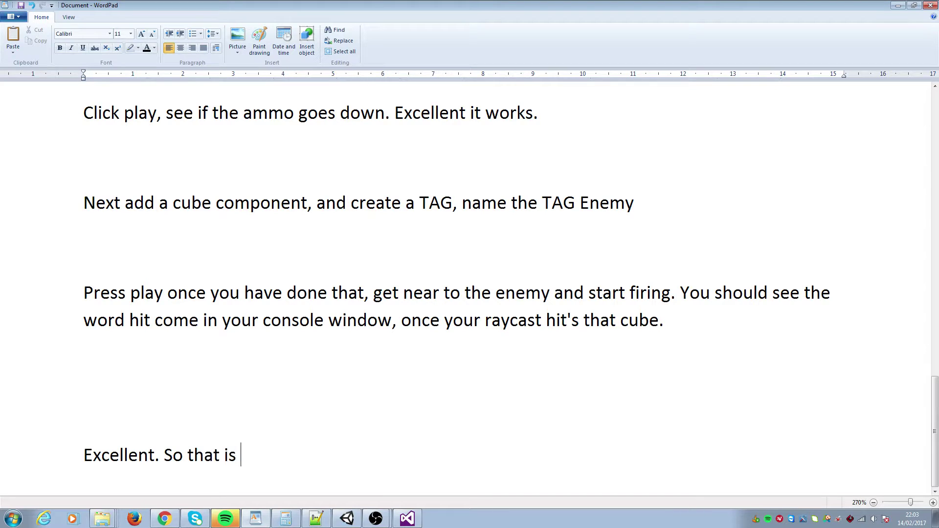
pyautogui.write('our Basic')
pyautogui.press('capslock')
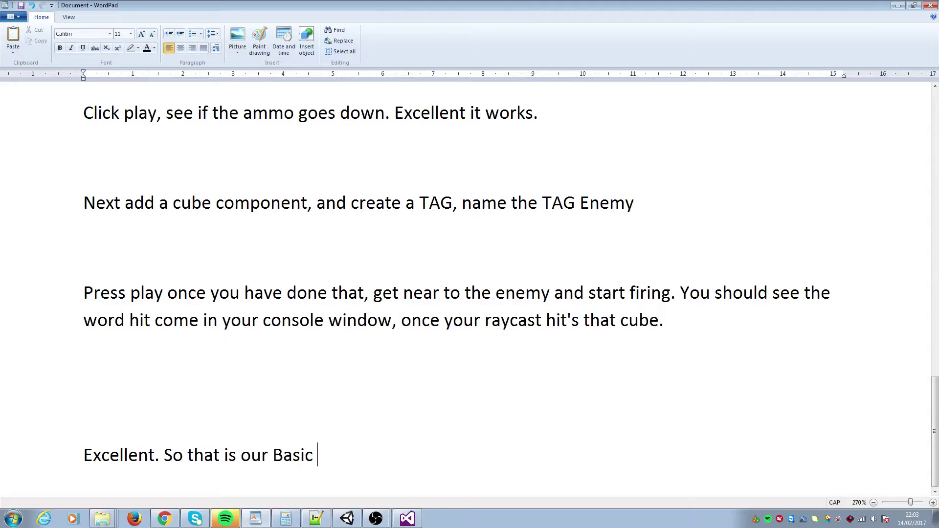
pyautogui.write('S')
pyautogui.press('capslock')
pyautogui.write('hooting me')
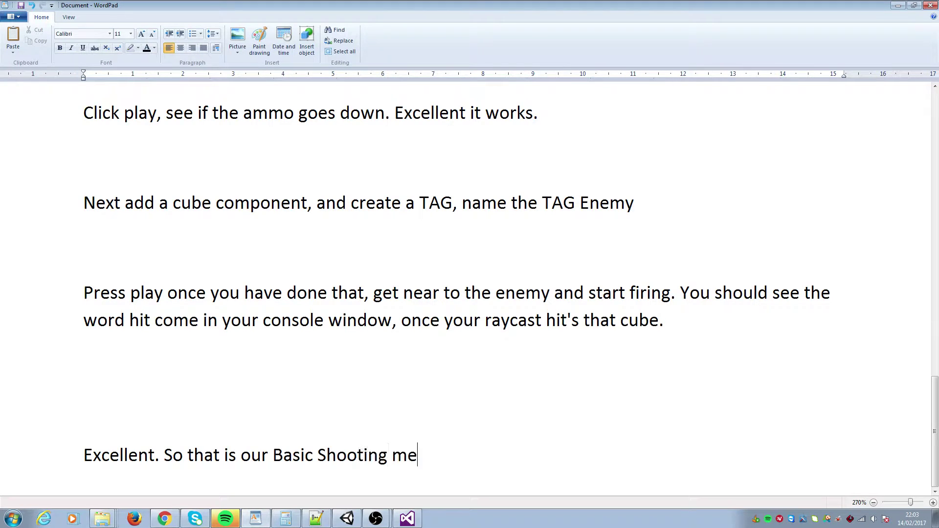
pyautogui.write('chanic.')
# End with "Thank you for watching. Please continue following the nearpod lesson.".
pyautogui.press('capslock')
pyautogui.write('P,l')
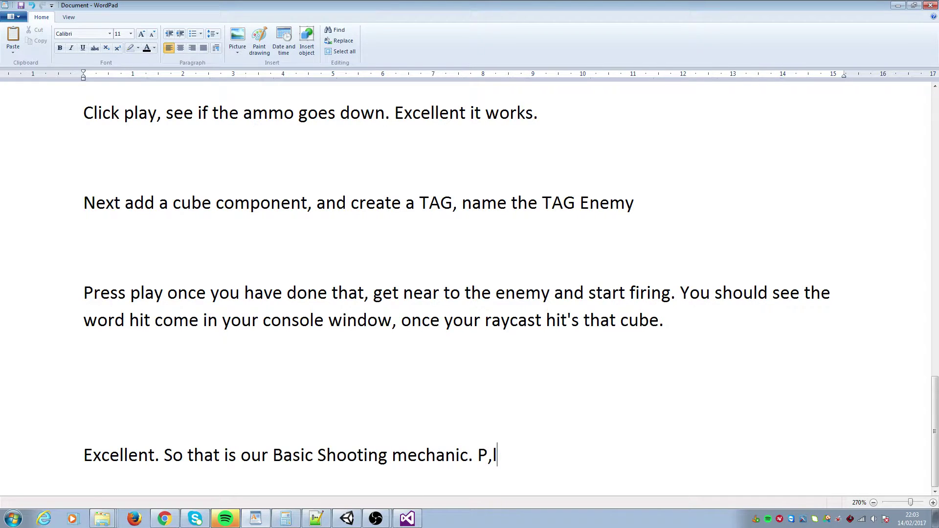
pyautogui.press('BackSpace')
pyautogui.press('BackSpace')
pyautogui.write('lease follo')
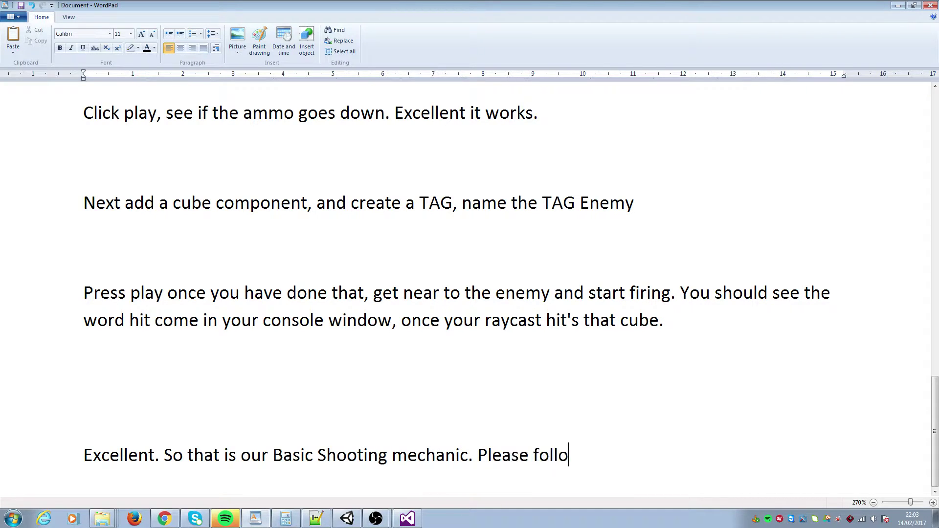
pyautogui.write('w the nearpod')
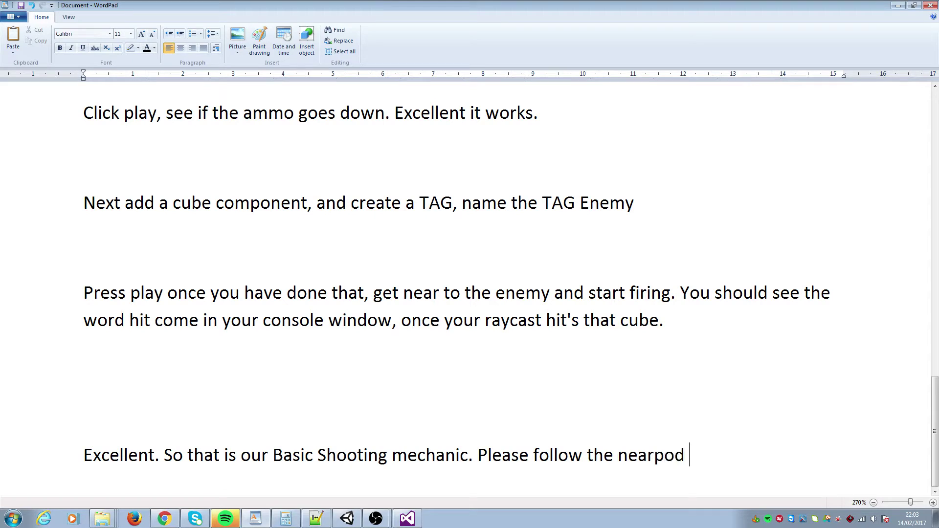
pyautogui.write(' tutorial')
pyautogui.write(' to see m')
pyautogui.press('BackSpace')
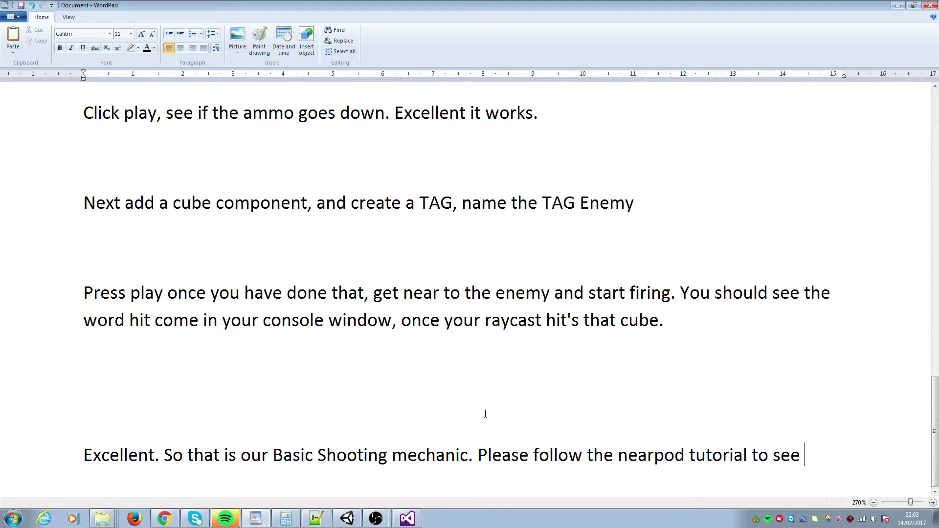
pyautogui.press('BackSpace')
pyautogui.press('BackSpace')
pyautogui.press('BackSpace')
pyautogui.press('BackSpace')
pyautogui.press('BackSpace')
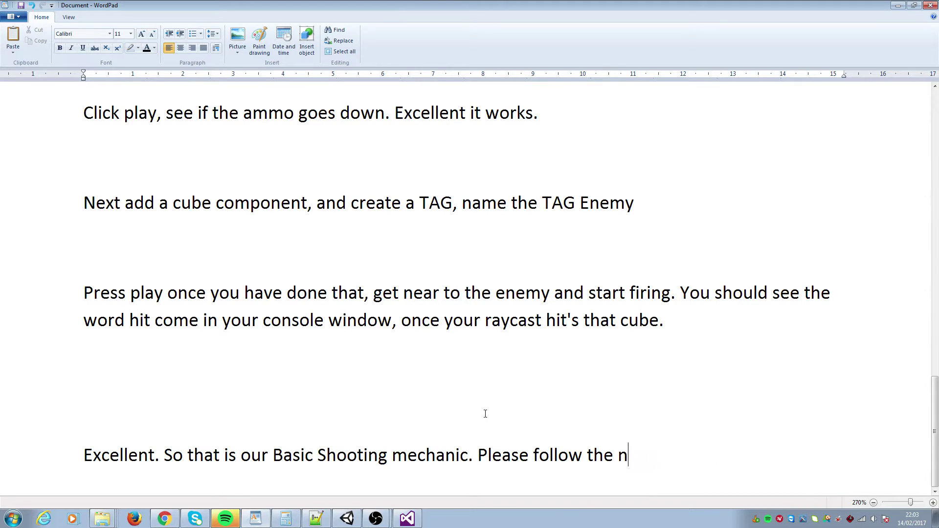
pyautogui.press('BackSpace')
pyautogui.press('BackSpace')
pyautogui.press('BackSpace')
pyautogui.press('BackSpace')
pyautogui.press('BackSpace')
pyautogui.press('BackSpace')
pyautogui.press('BackSpace')
pyautogui.press('capslock')
pyautogui.press('capslock')
pyautogui.write('Th')
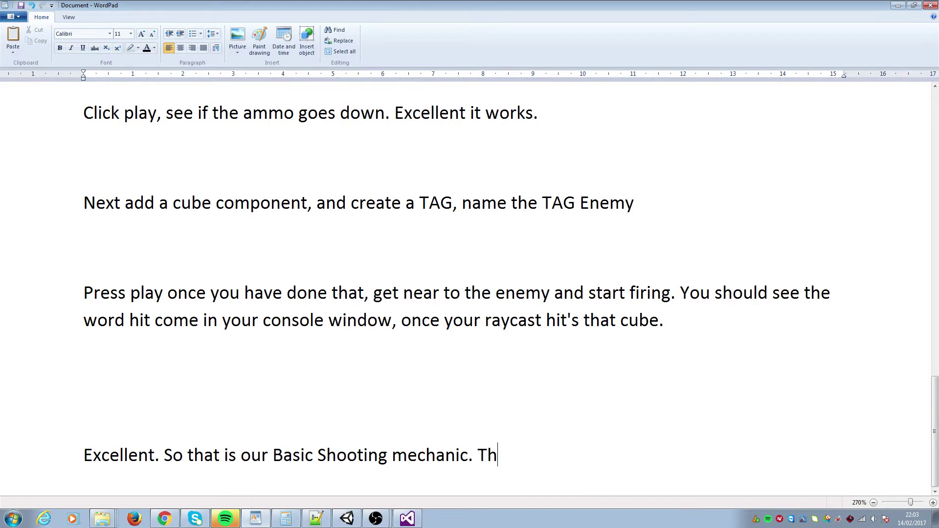
pyautogui.write('ank you for watch')
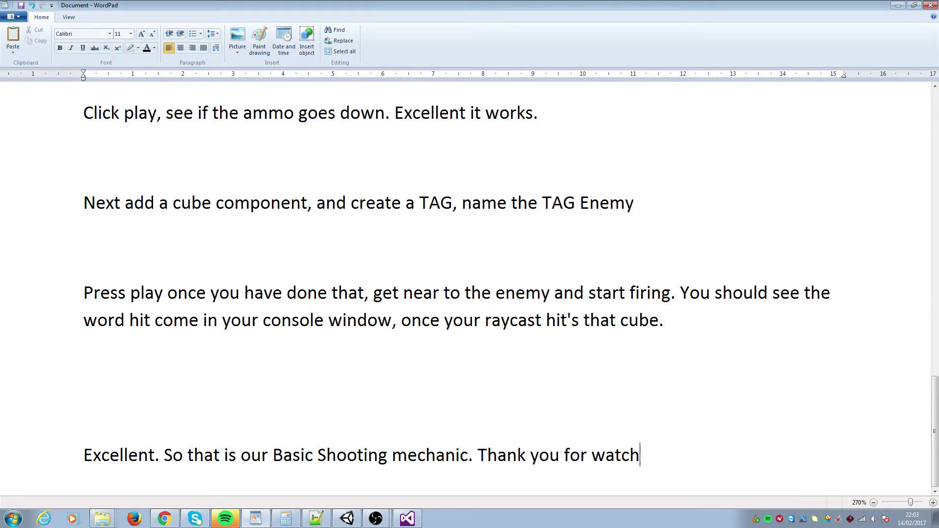
pyautogui.write('ing. ')
pyautogui.write('Please')
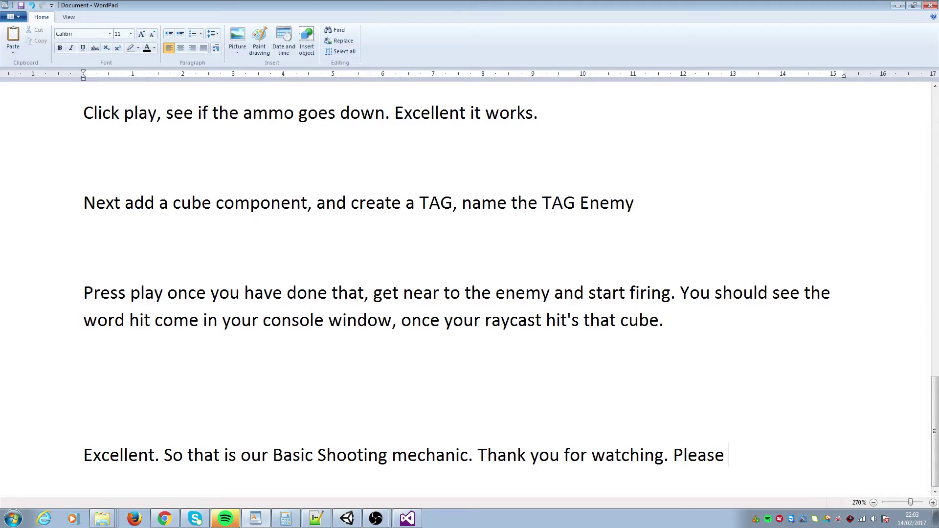
pyautogui.write(' continue follow')
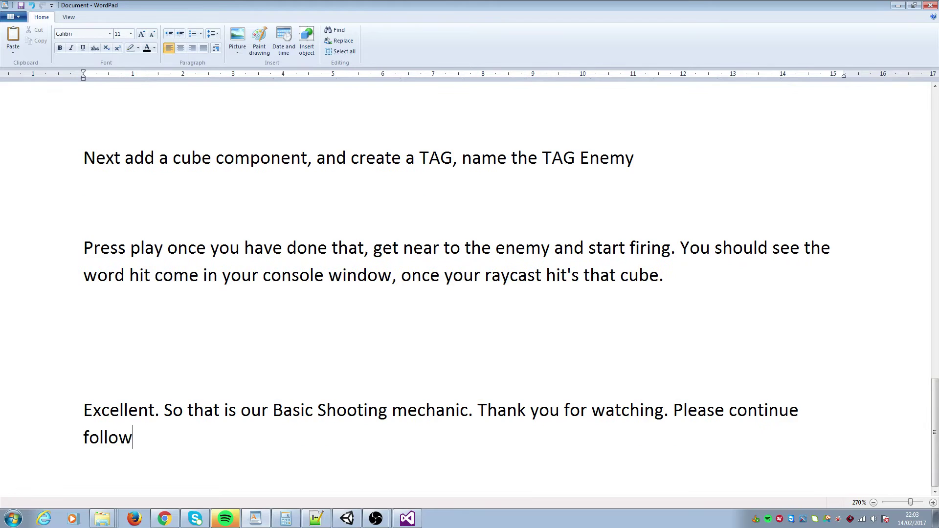
pyautogui.write('ing the nearpo')
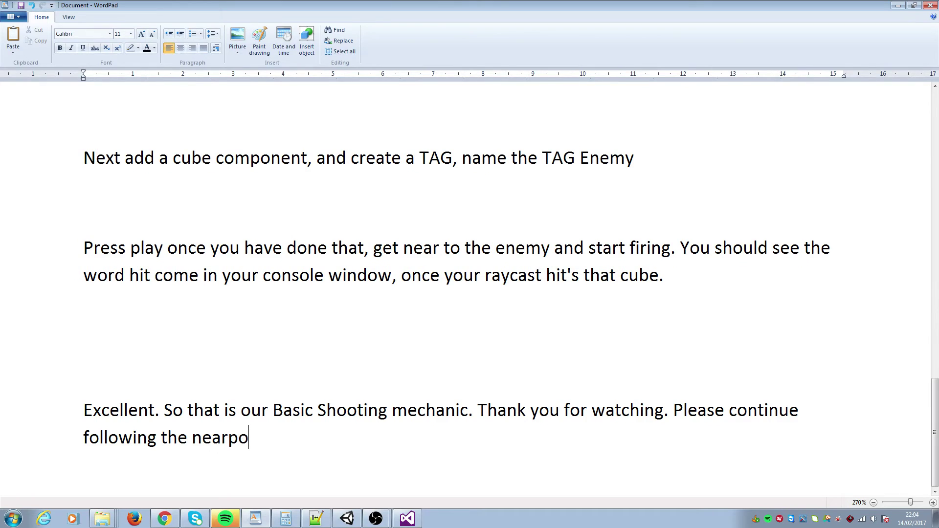
pyautogui.write('d lesson/')
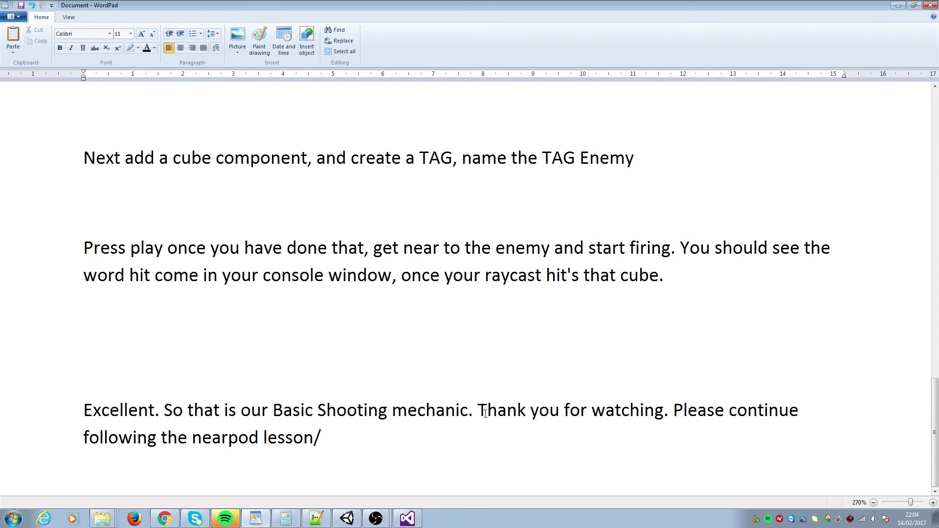
pyautogui.press('BackSpace')
pyautogui.write('.')
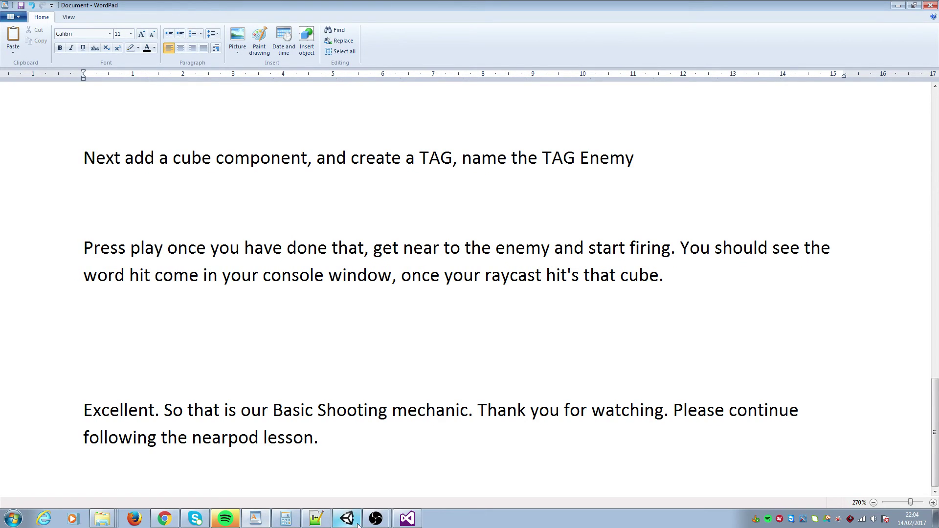